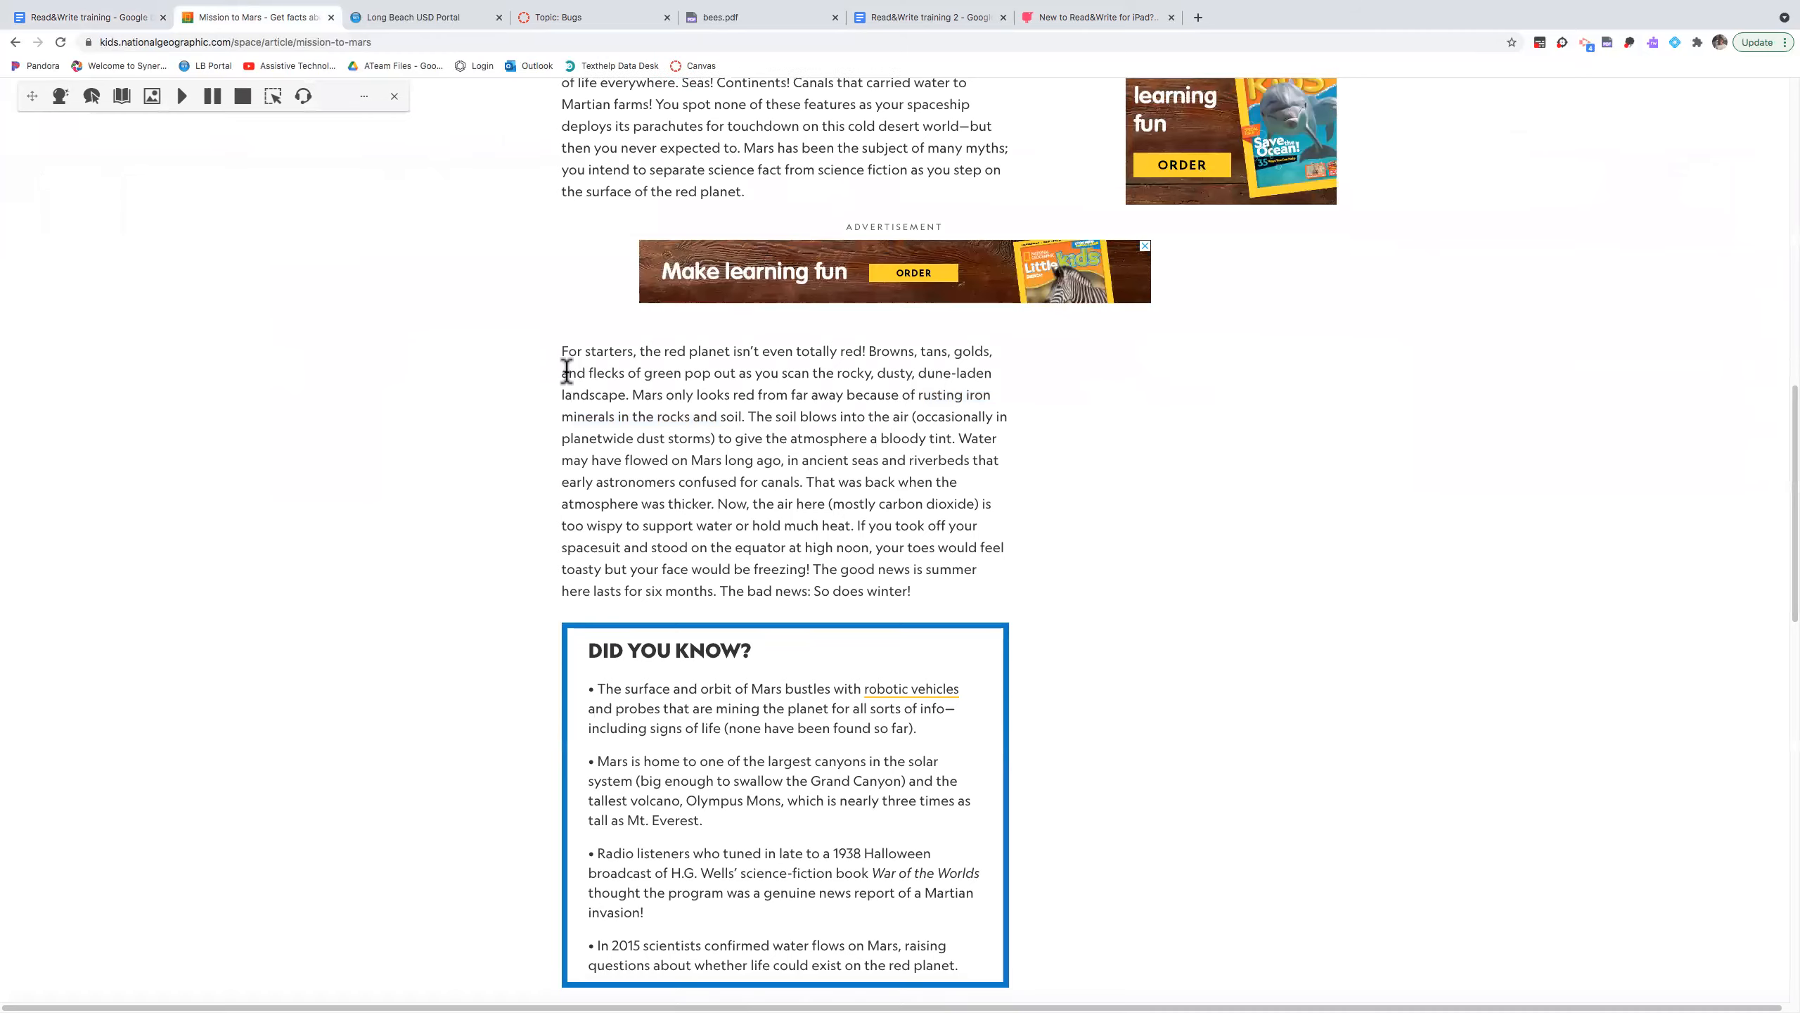
- Hide and reshow the Read&Write toolbar and place it just above the article paragraph beginning "For starters"
{"action": "scroll", "coordinate": [566, 370], "scroll_direction": "up", "scroll_amount": 3}
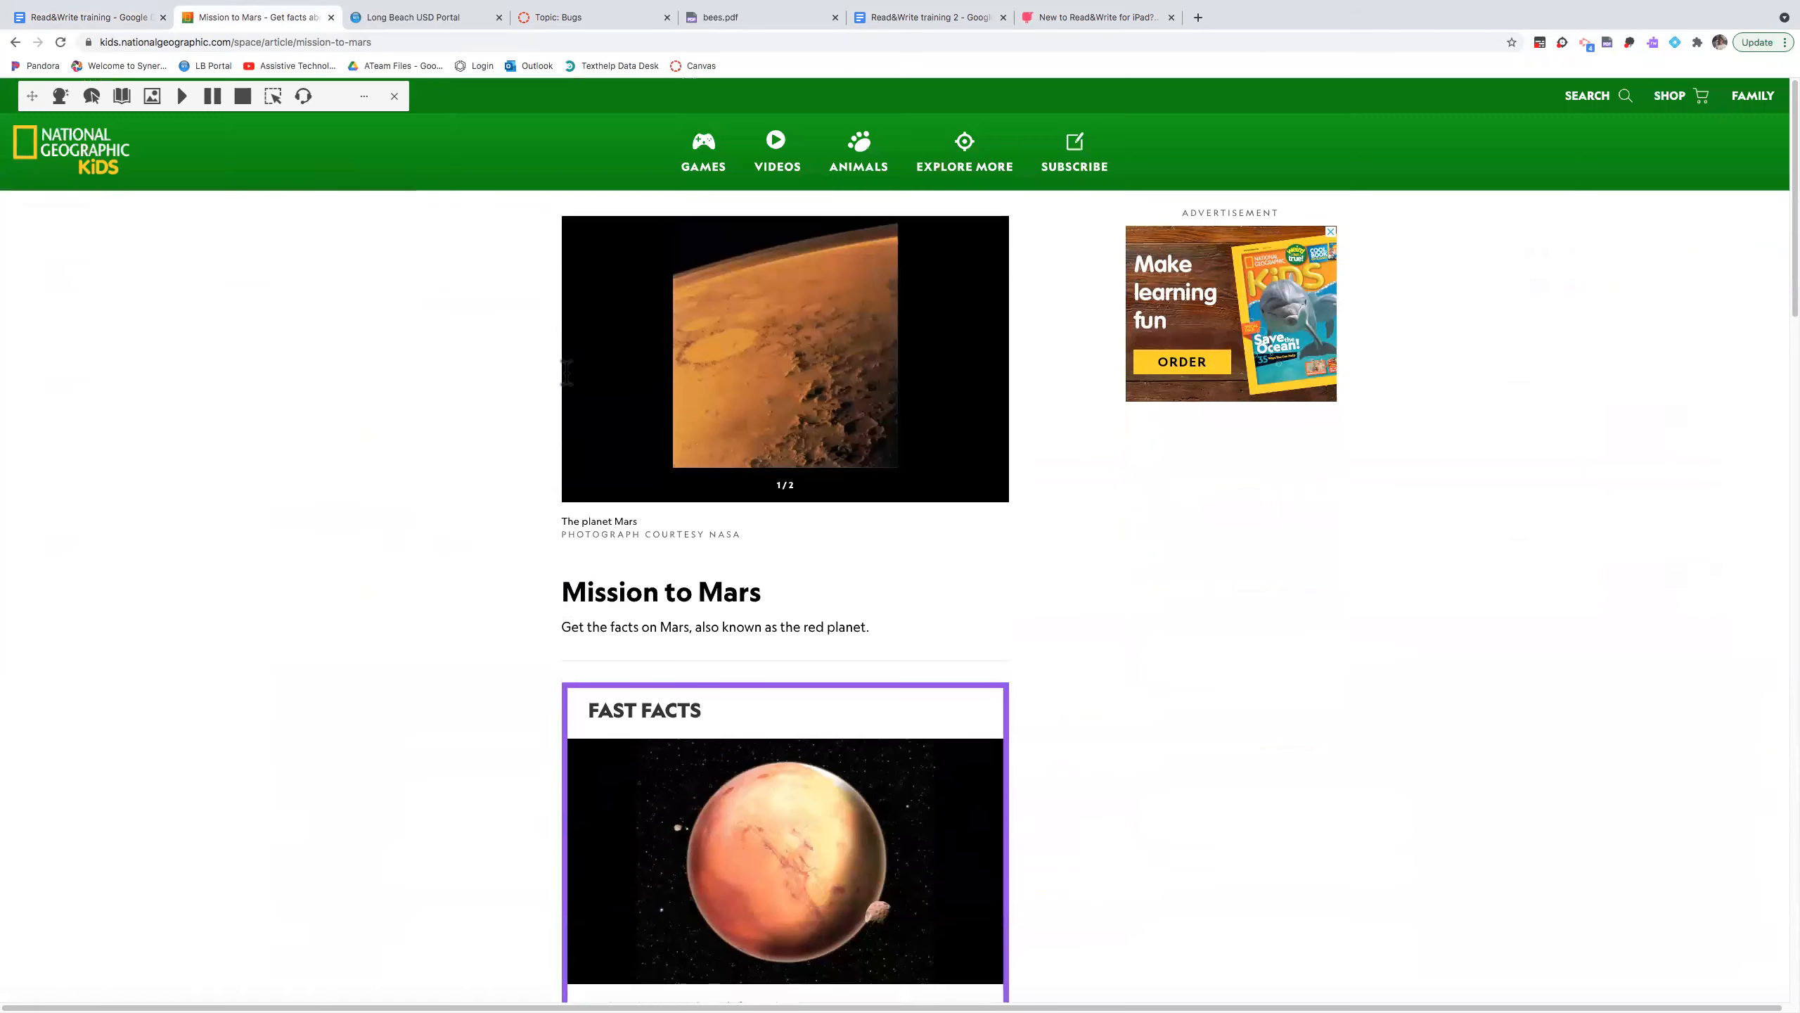
{"action": "scroll", "coordinate": [507, 547], "scroll_direction": "down", "scroll_amount": 12}
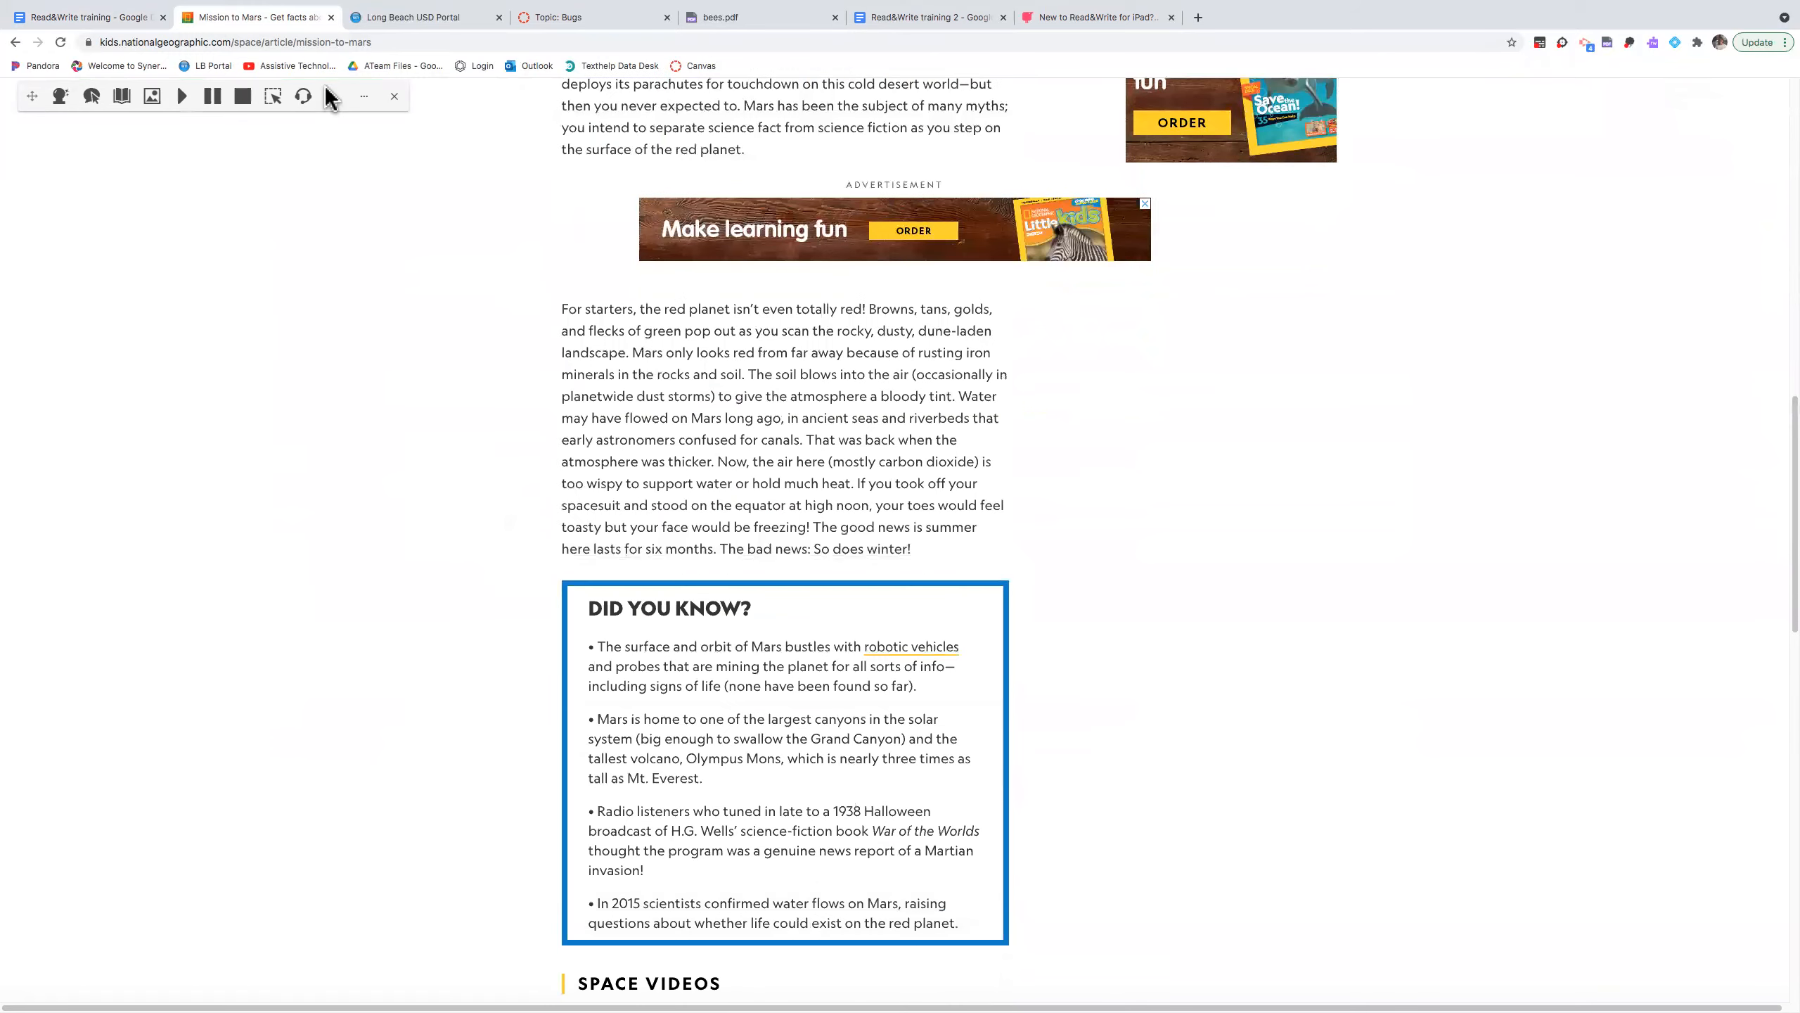
{"action": "left_click_drag", "start_coordinate": [31, 96], "coordinate": [268, 313]}
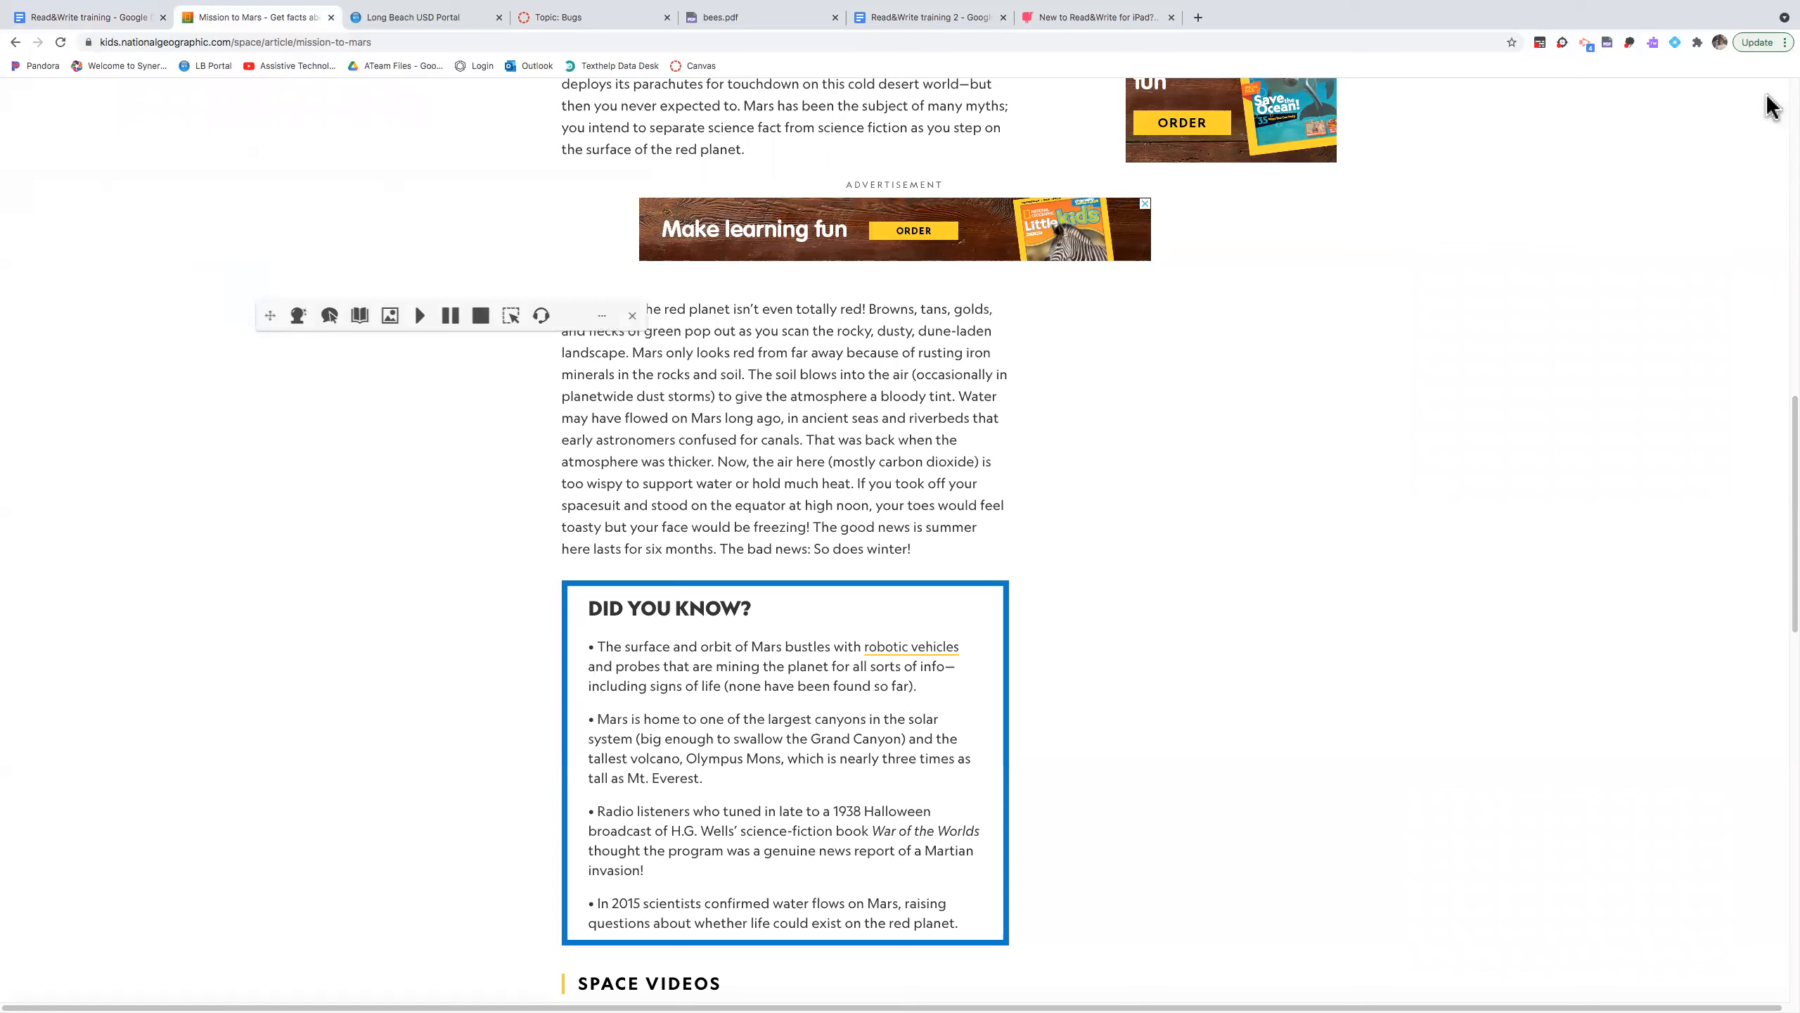
{"action": "left_click", "coordinate": [1651, 40]}
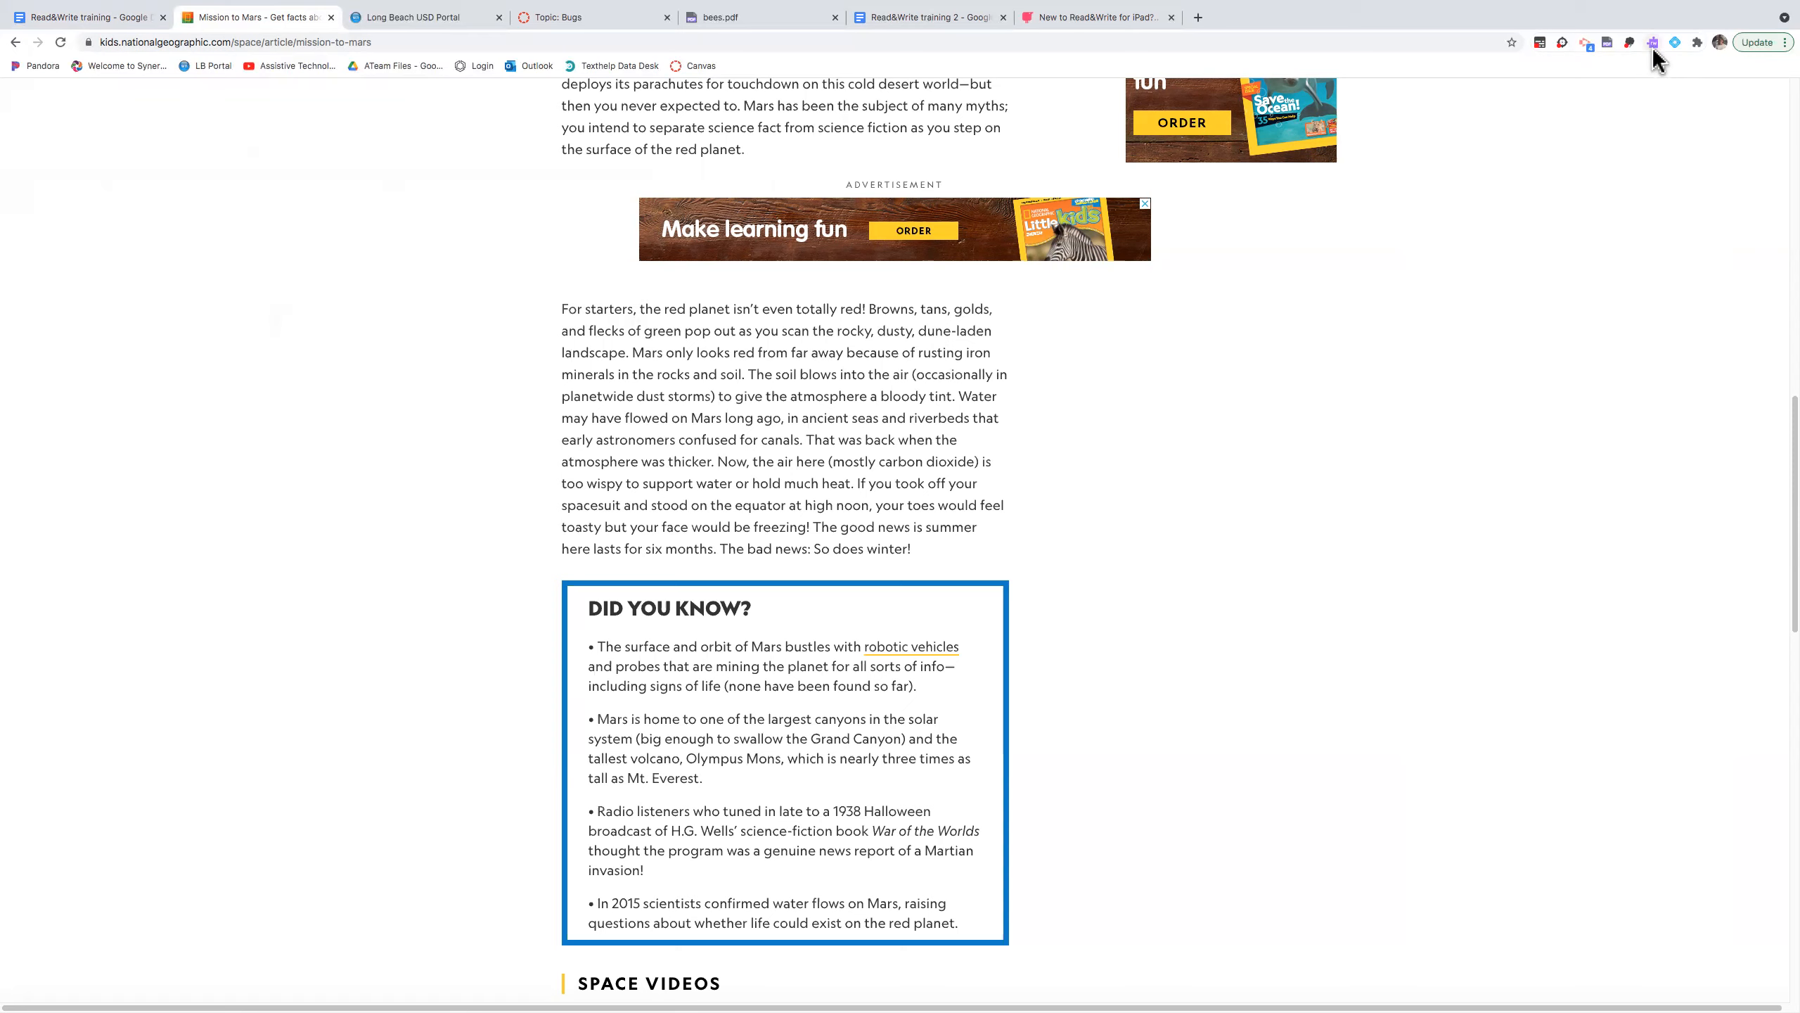
{"action": "left_click", "coordinate": [1654, 47]}
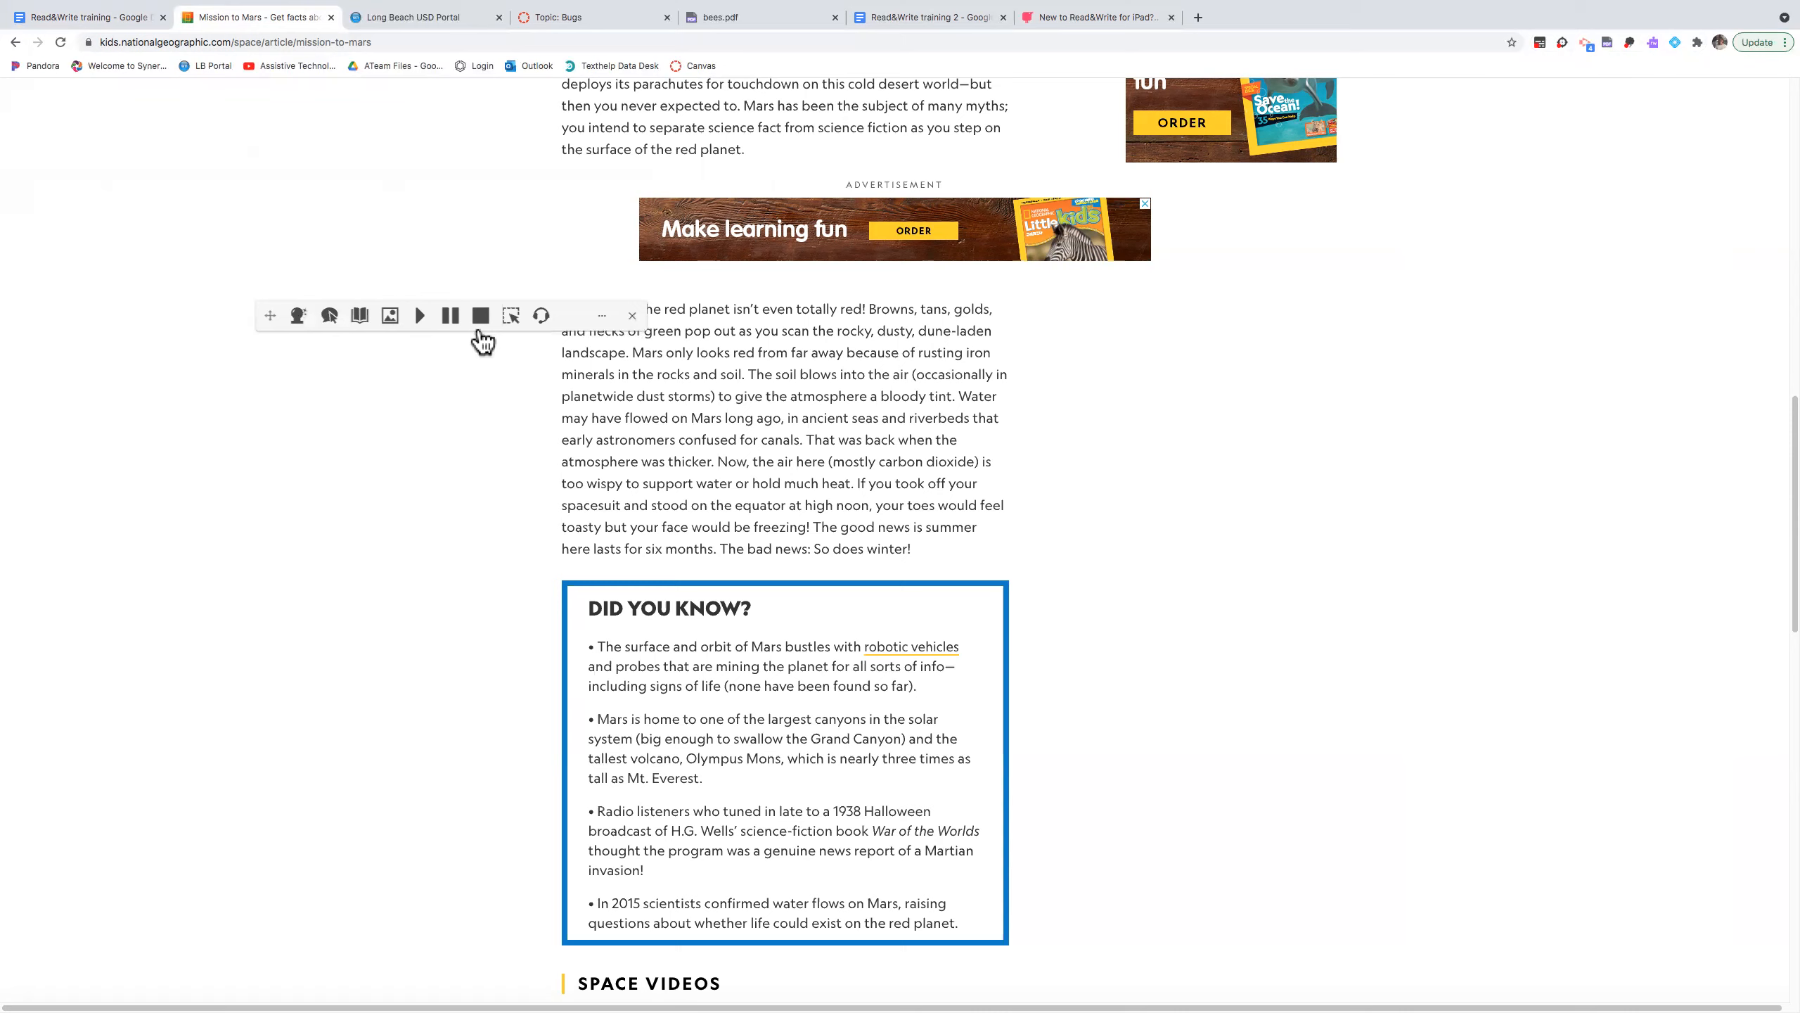
{"action": "left_click_drag", "start_coordinate": [263, 316], "coordinate": [266, 257]}
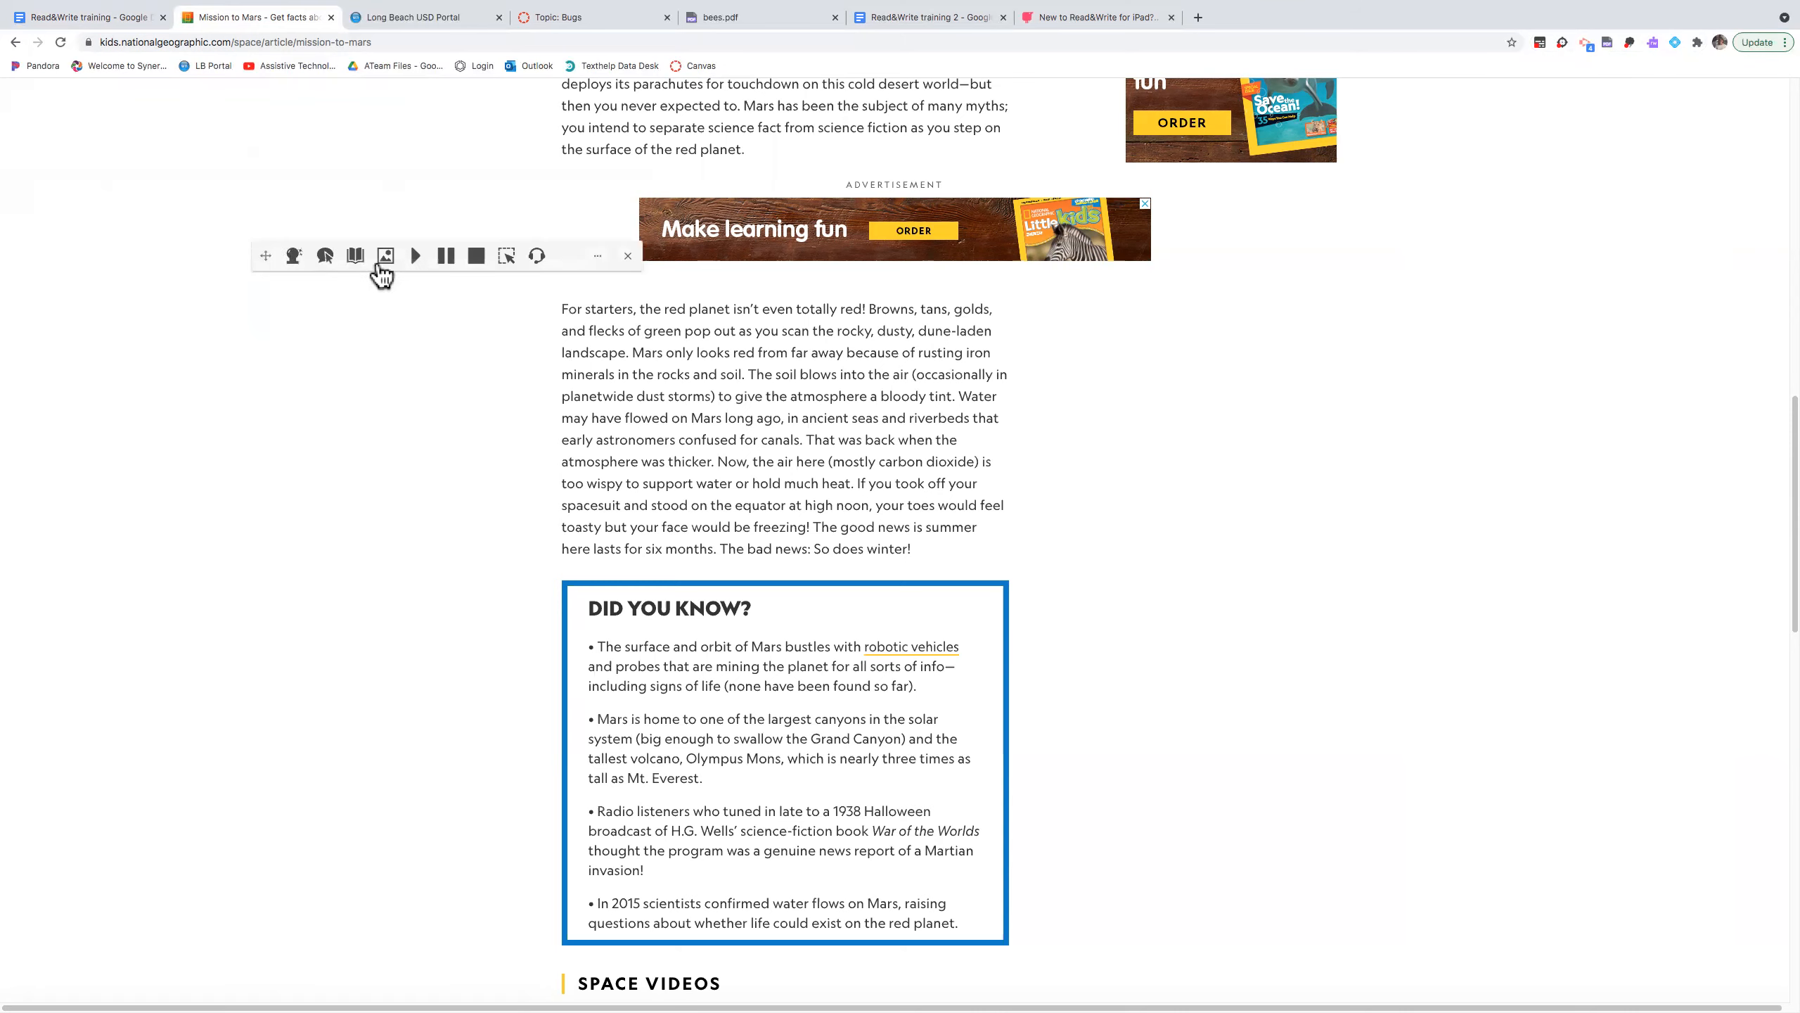
- Play the passage from "For starters" to "confused for canals" aloud and stop the playback partway
{"action": "left_click_drag", "start_coordinate": [562, 309], "coordinate": [807, 441]}
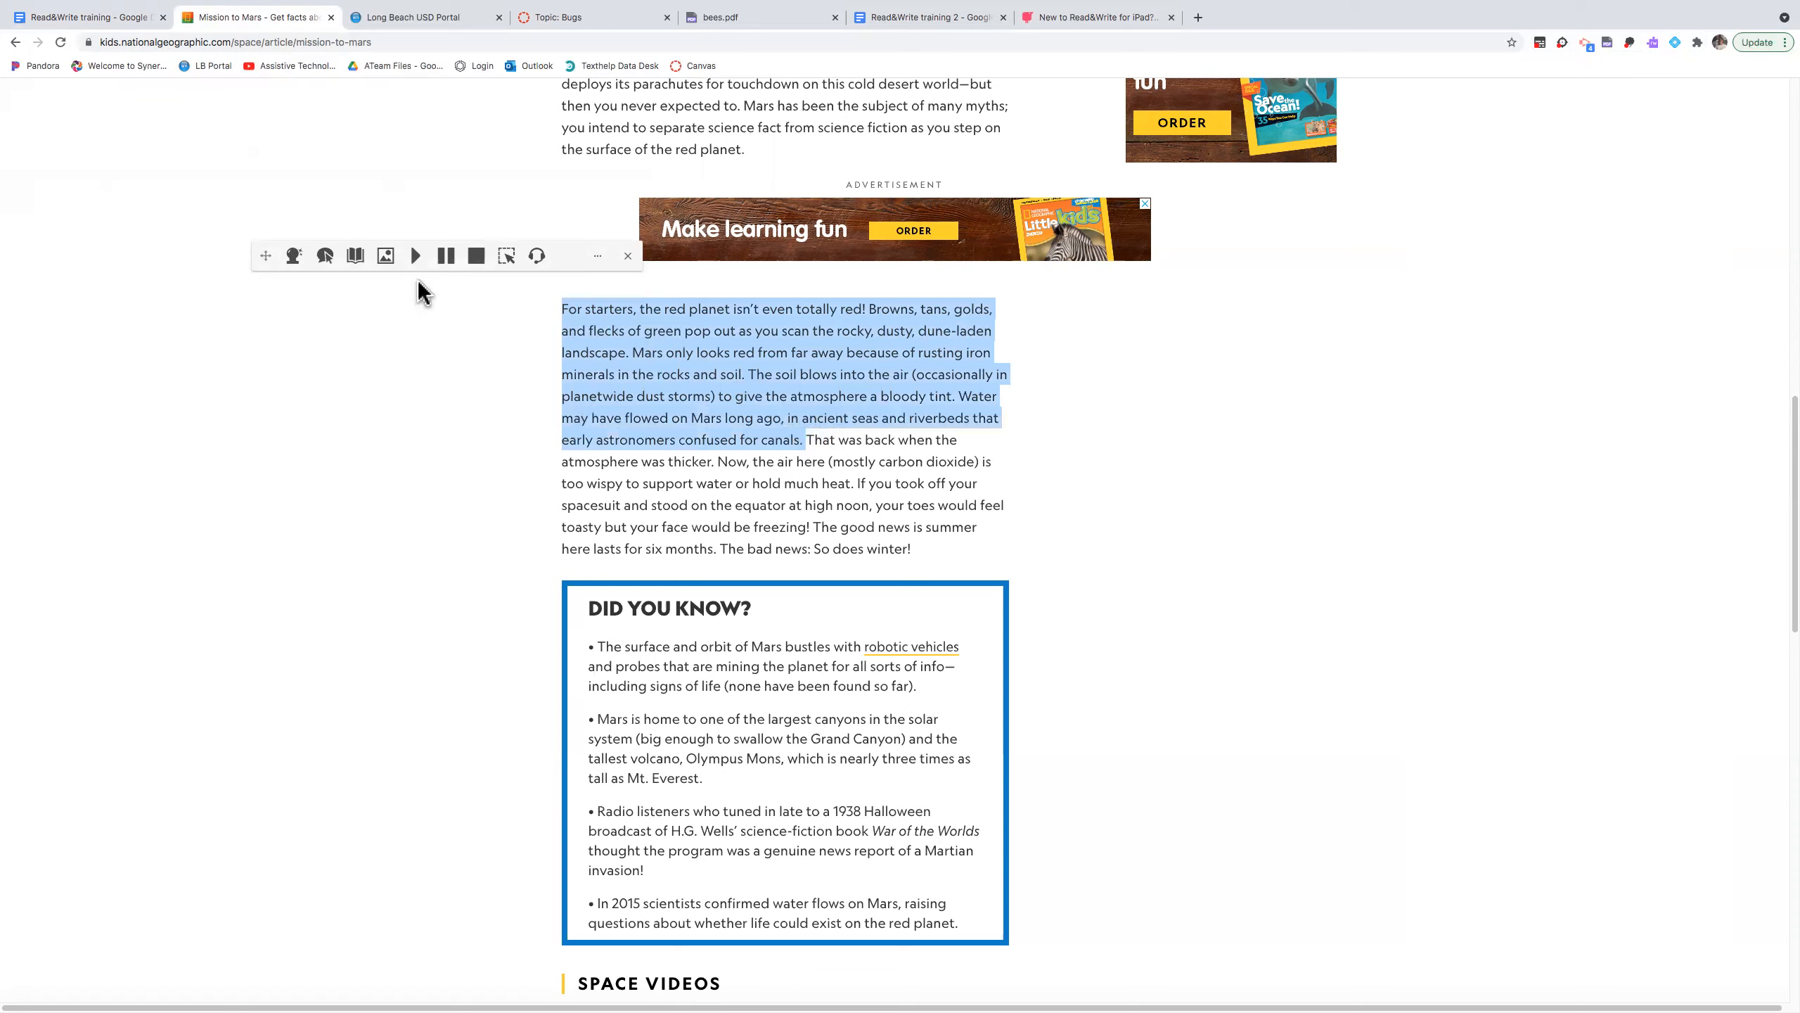
{"action": "left_click", "coordinate": [417, 257]}
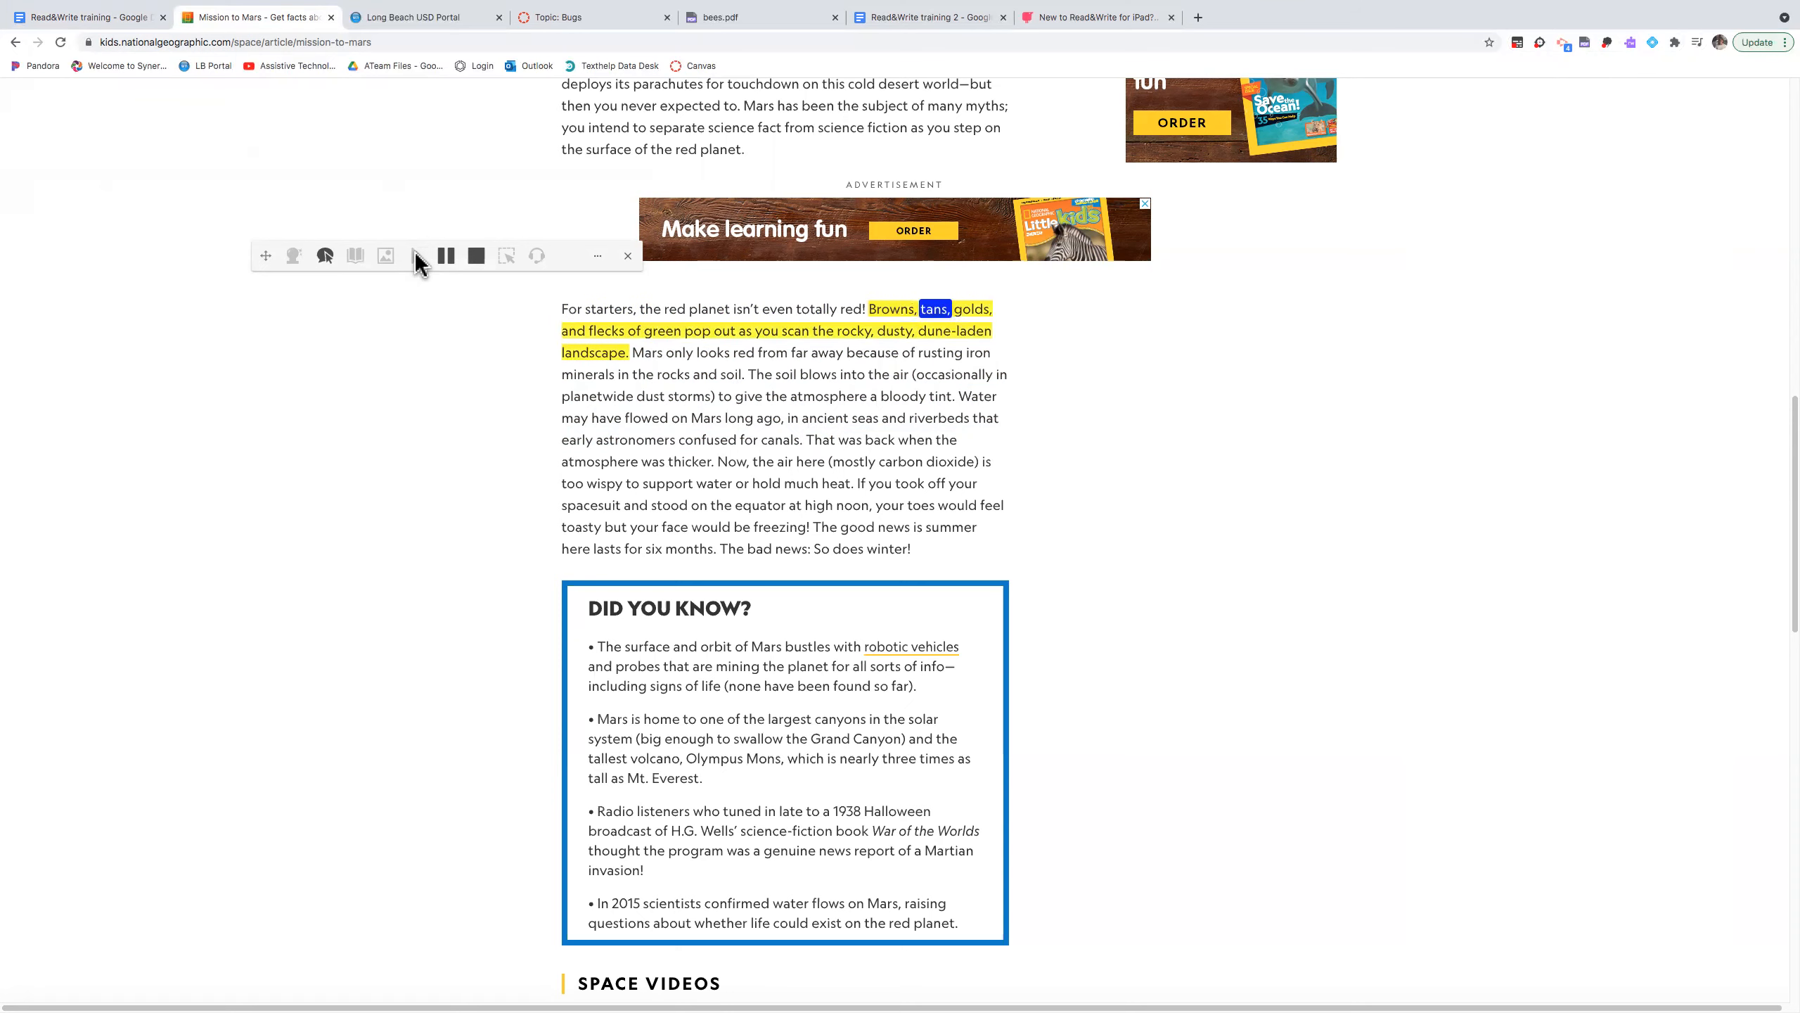
{"action": "left_click", "coordinate": [476, 257]}
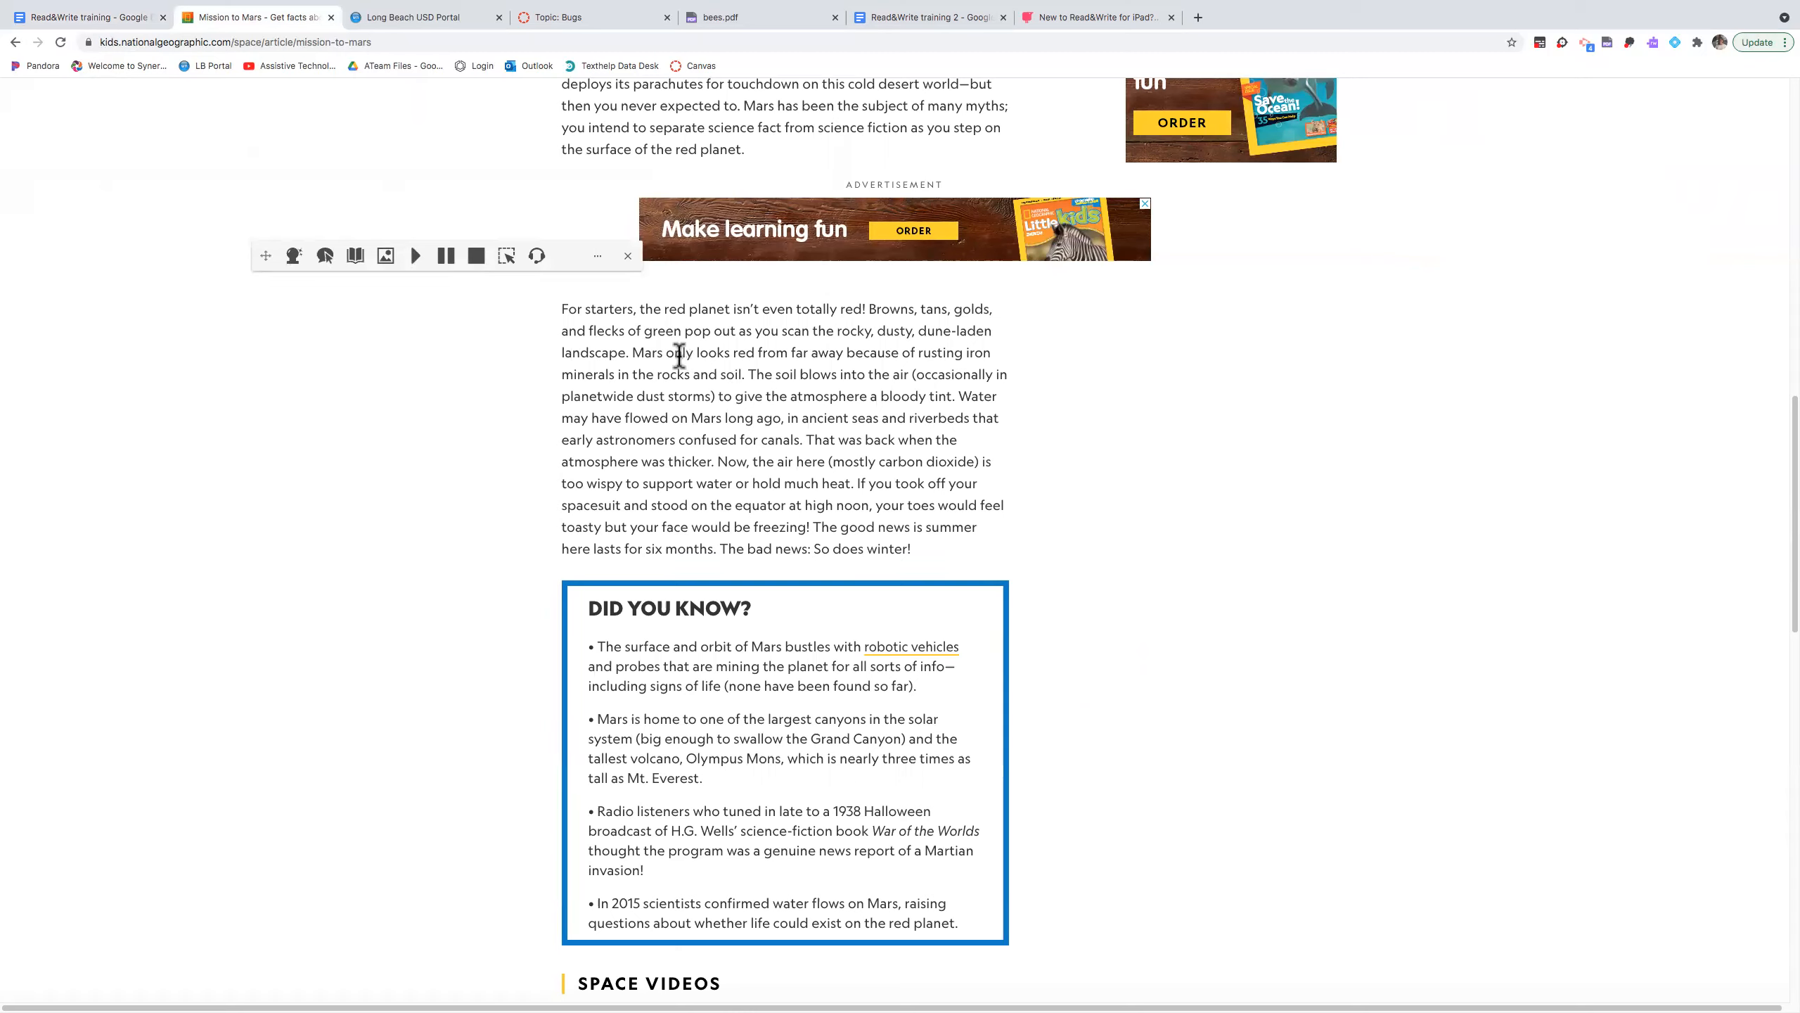
- Play the passage starting at "Mars only looks red" and ending at "canals" aloud, and stop the speech
{"action": "left_click_drag", "start_coordinate": [632, 352], "coordinate": [801, 433]}
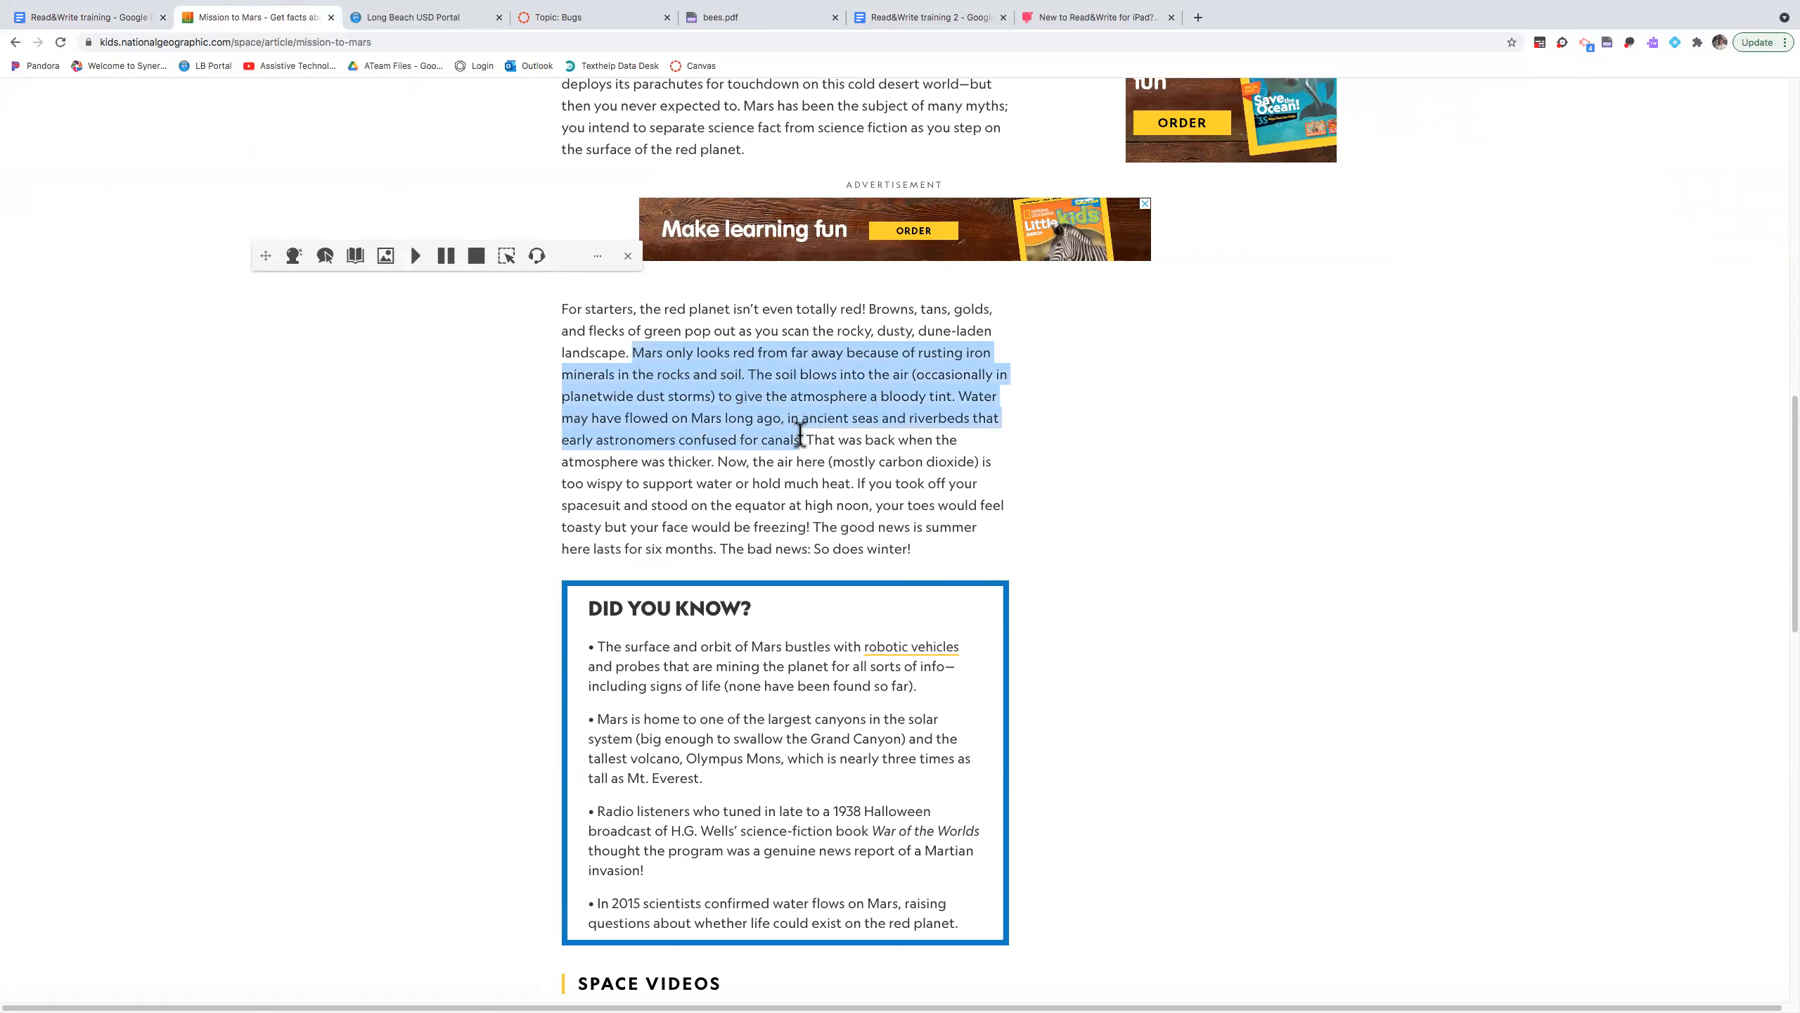
{"action": "left_click", "coordinate": [415, 255]}
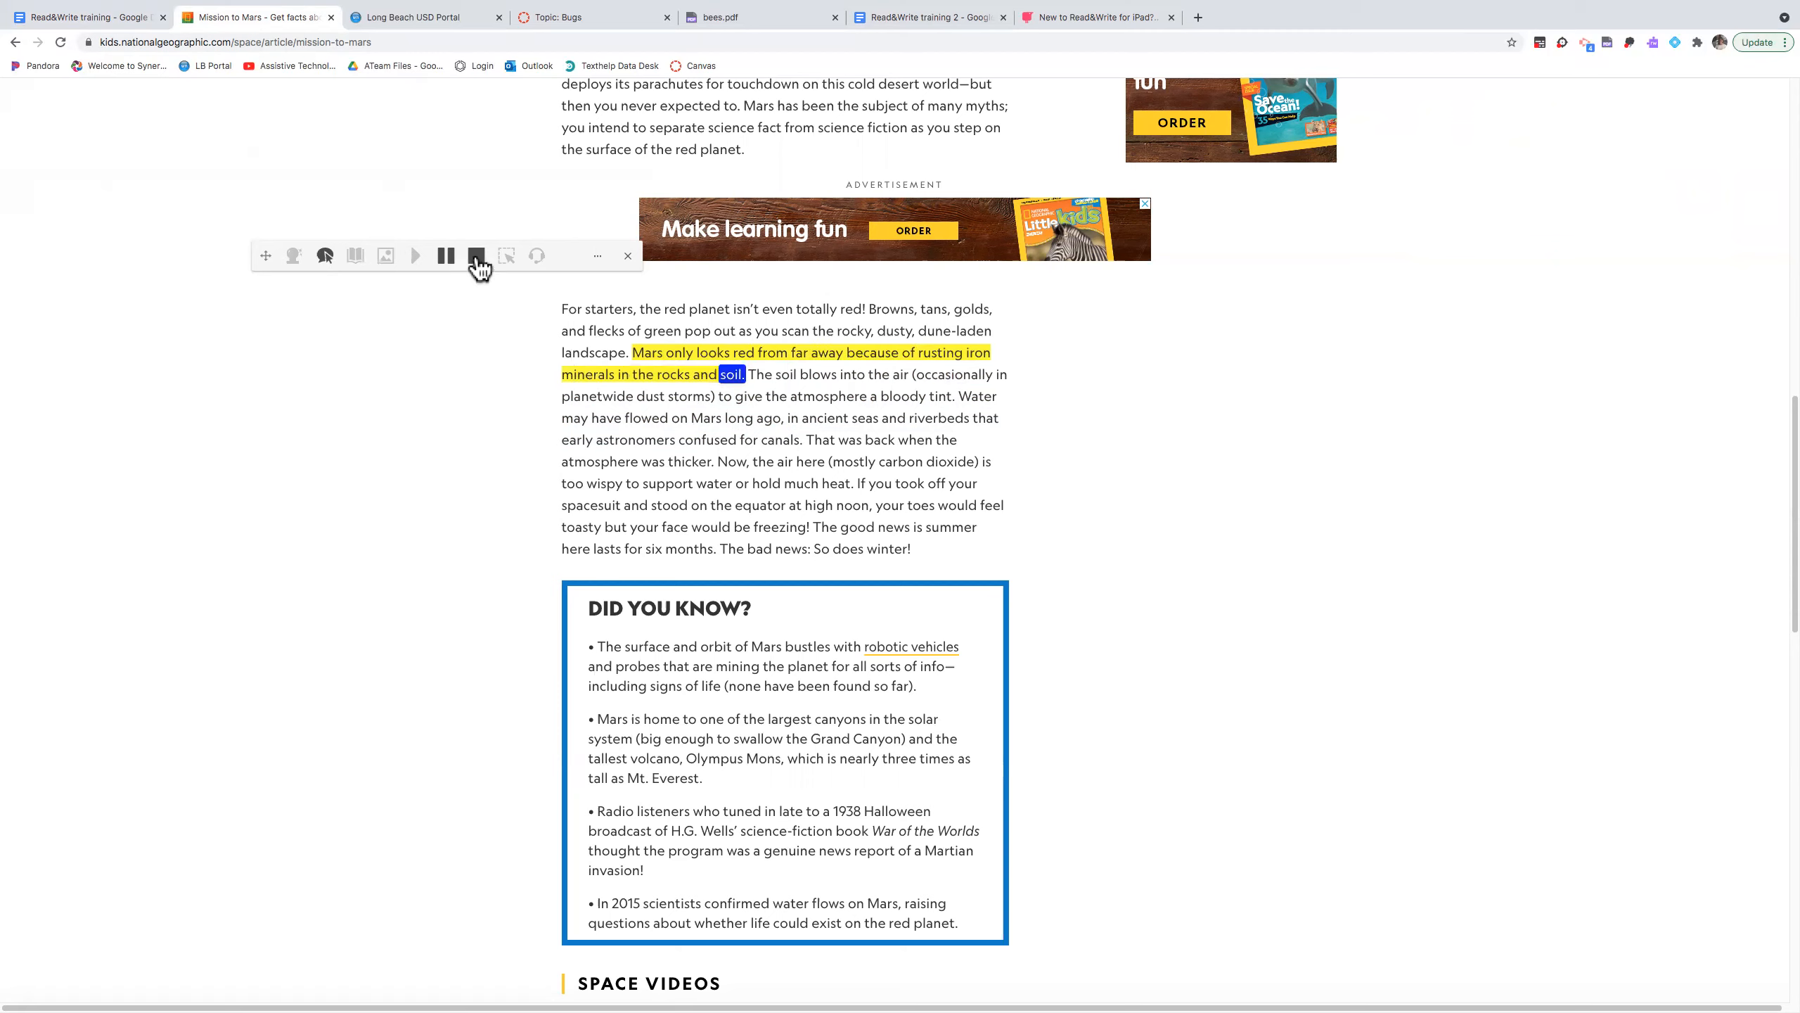
{"action": "left_click", "coordinate": [476, 257]}
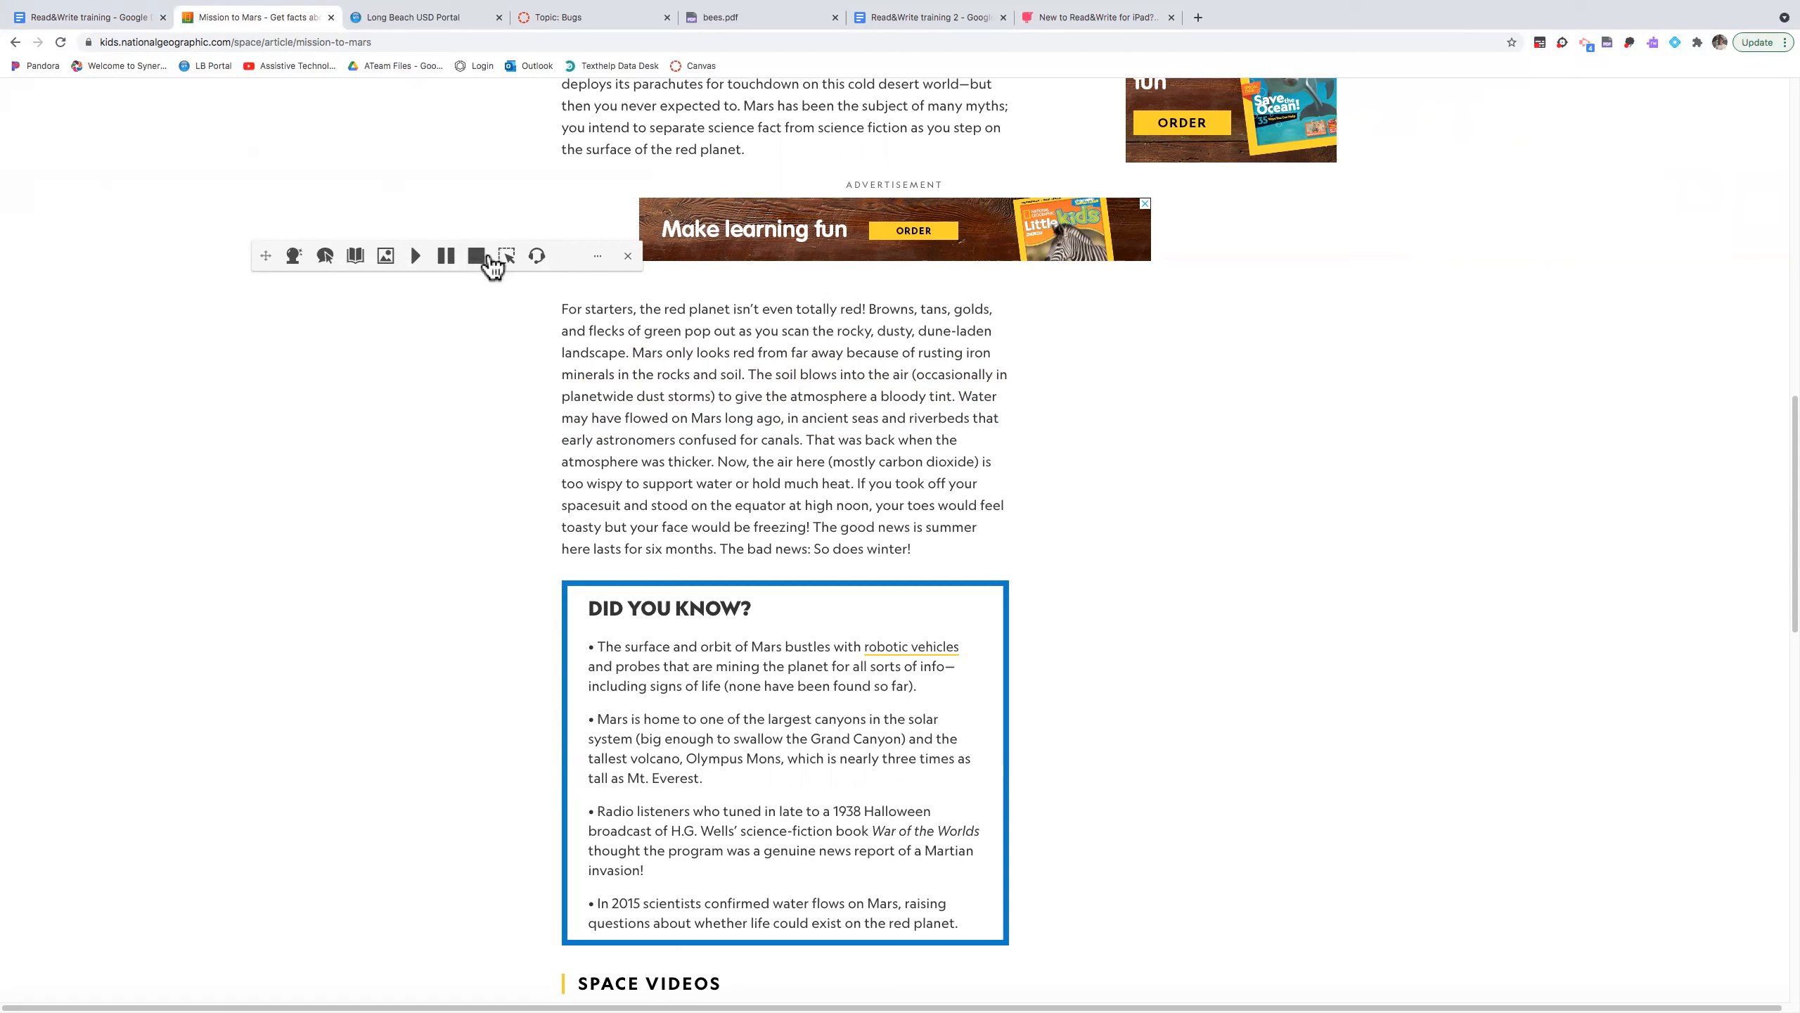
- Look up the words "minerals" and "iron" from the paragraph in the Picture Dictionary
{"action": "left_click", "coordinate": [385, 256]}
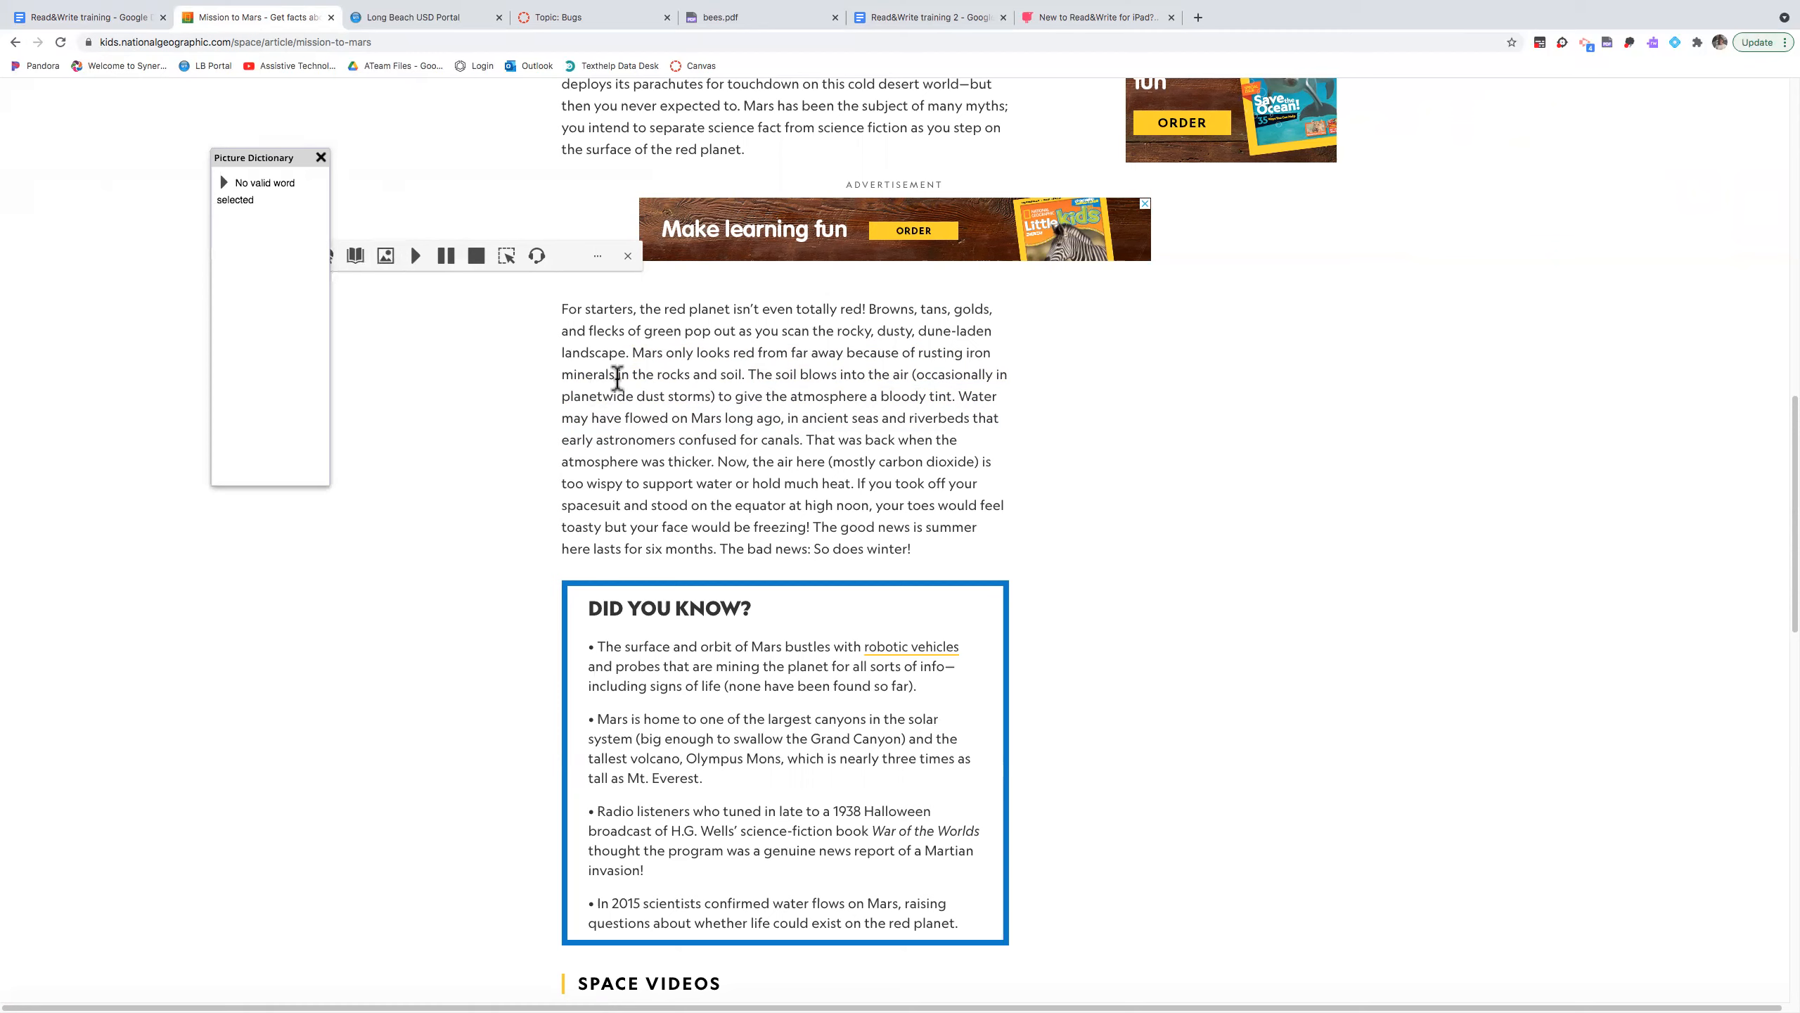
{"action": "double_click", "coordinate": [598, 374]}
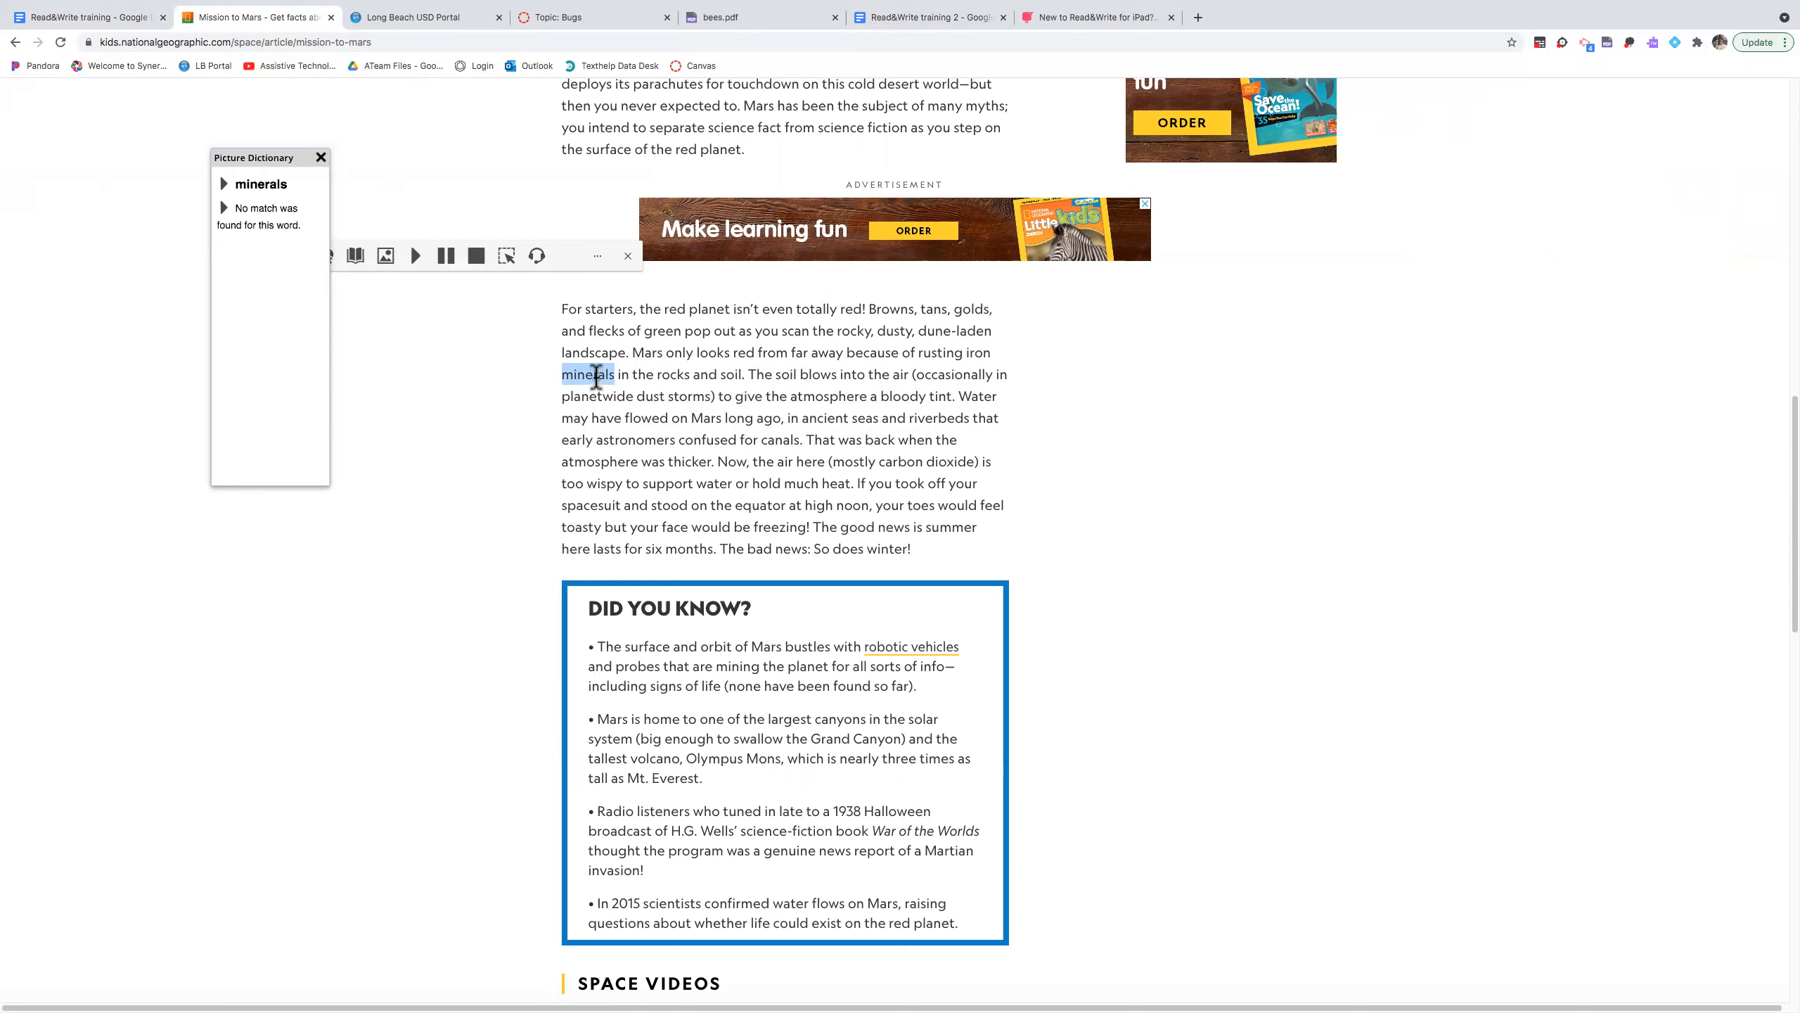
{"action": "left_click", "coordinate": [977, 352]}
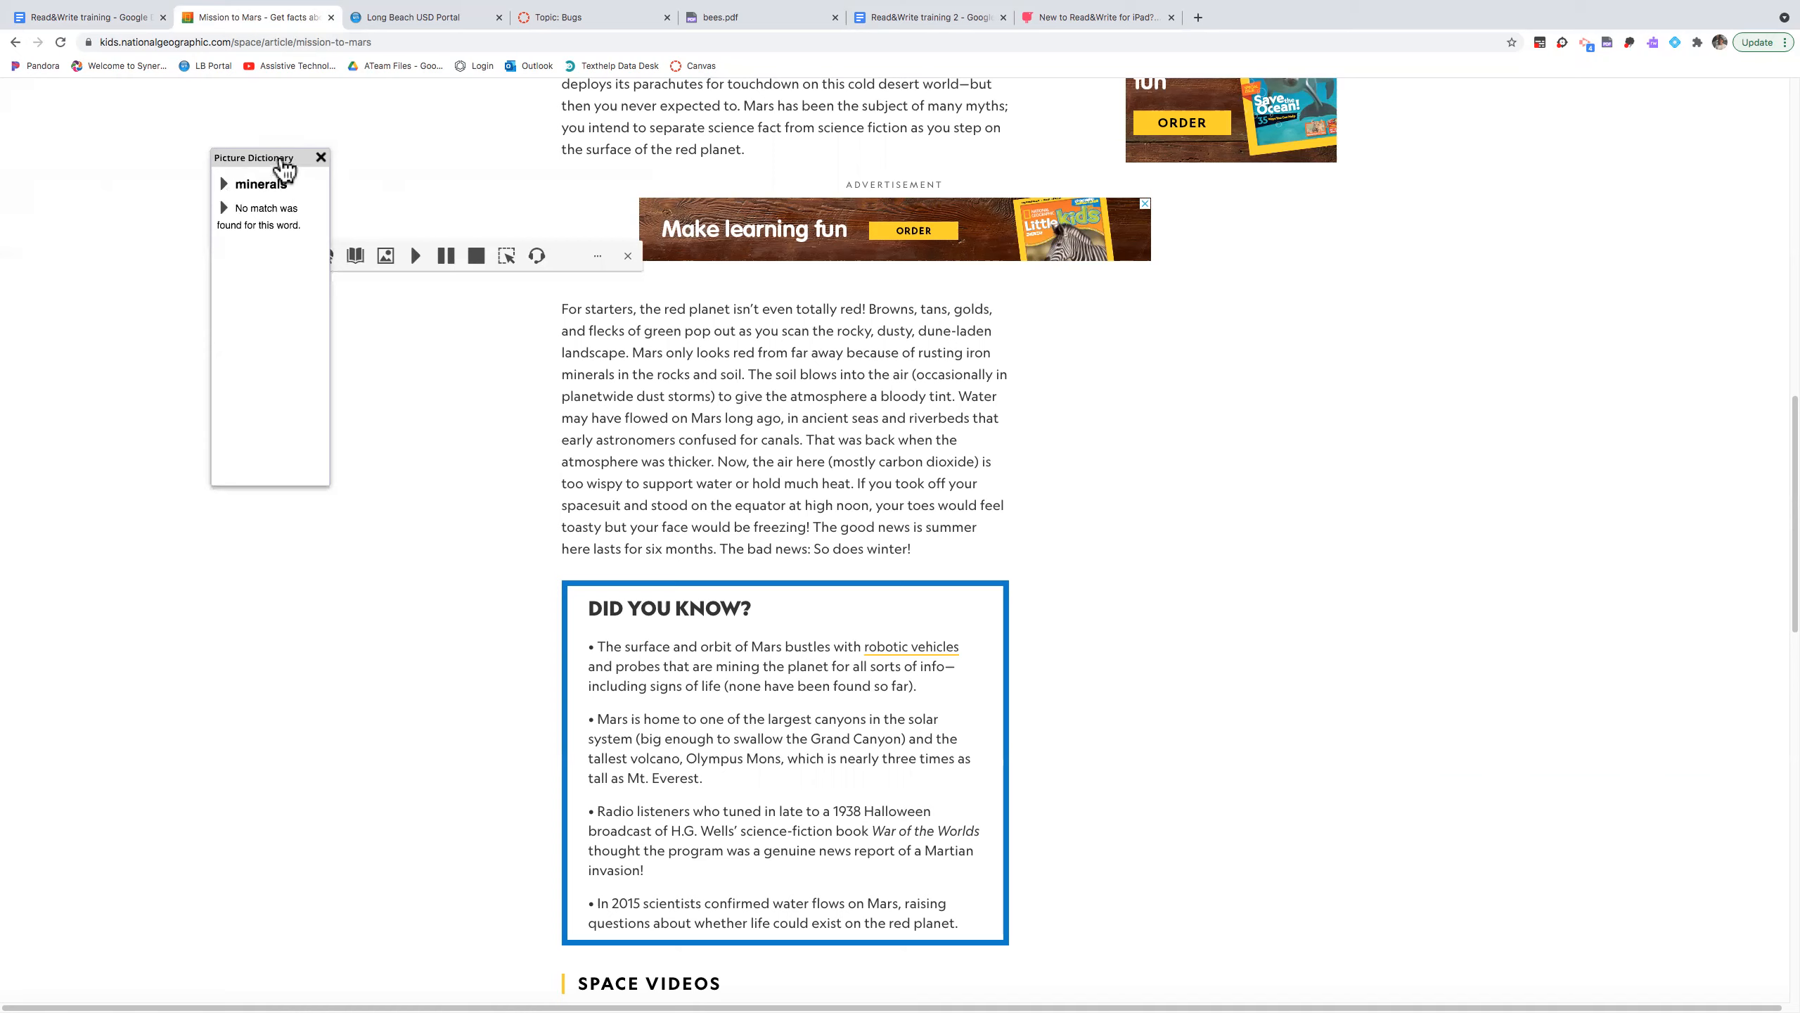
{"action": "double_click", "coordinate": [977, 352]}
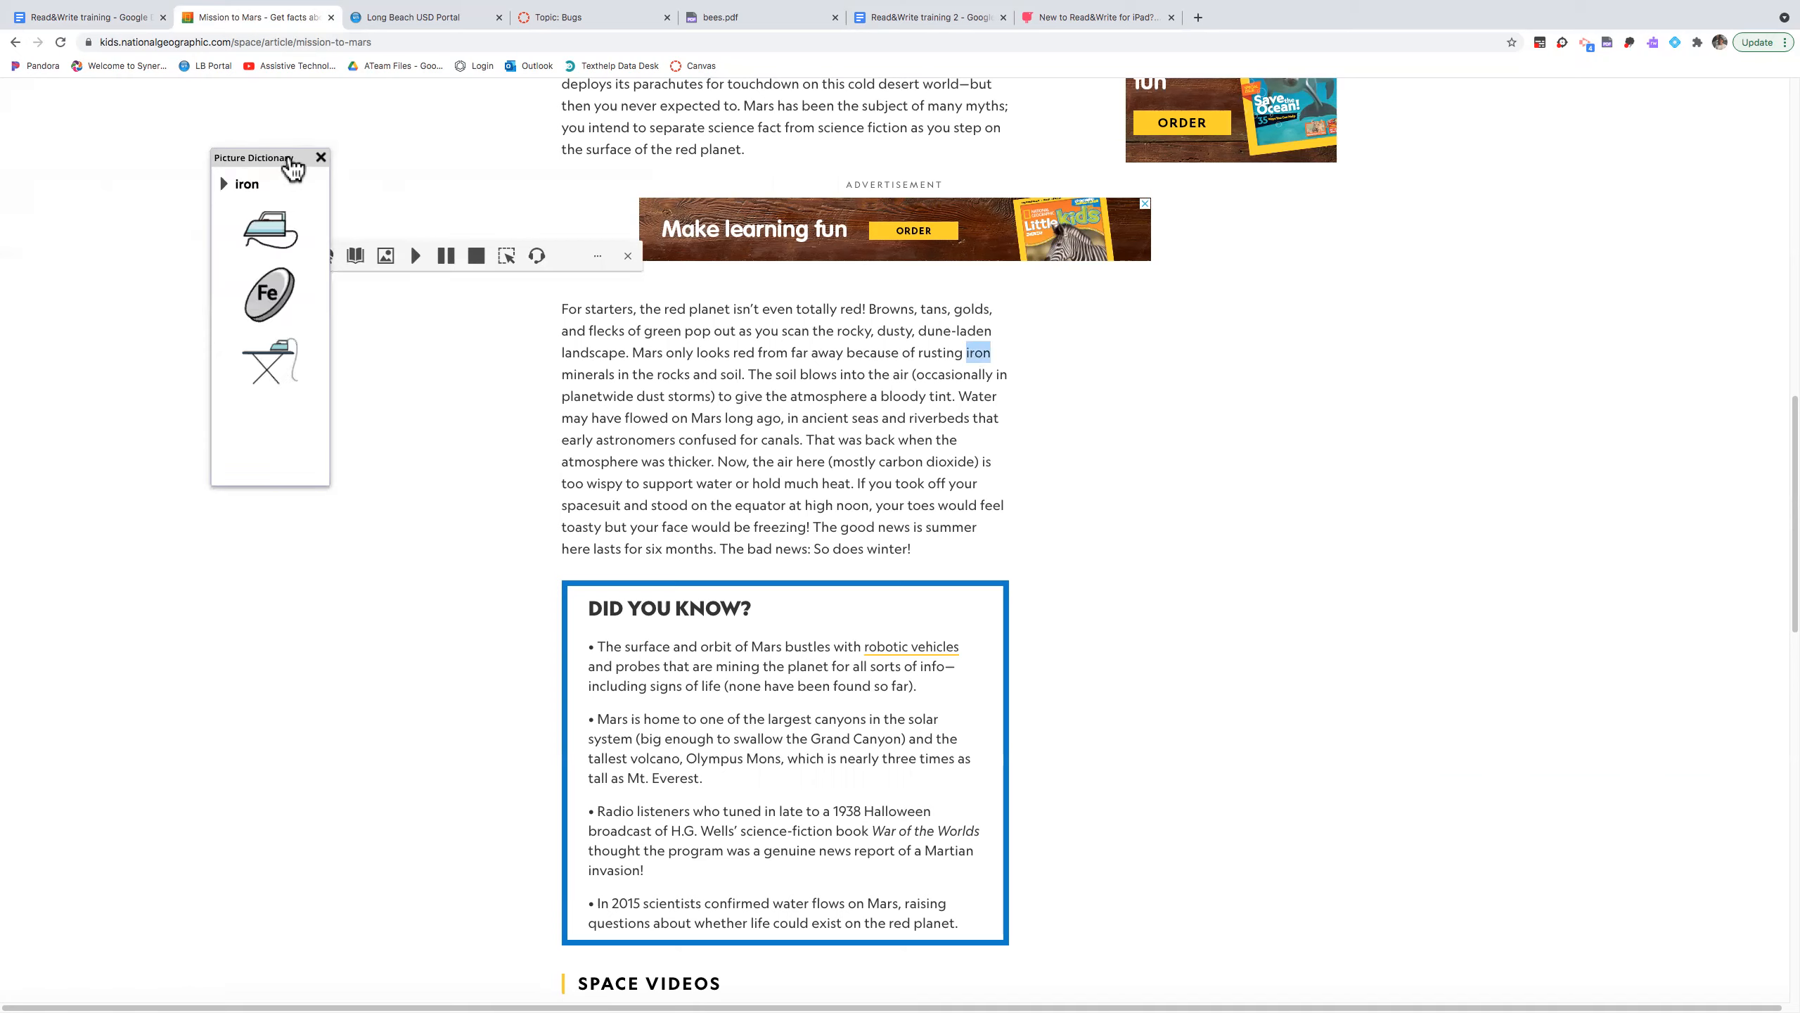
- Move the Picture Dictionary clear of the toolbar and look up "iron" in the Dictionary, placing its window below the toolbar
{"action": "left_click_drag", "start_coordinate": [289, 164], "coordinate": [192, 197]}
{"action": "left_click", "coordinate": [355, 255]}
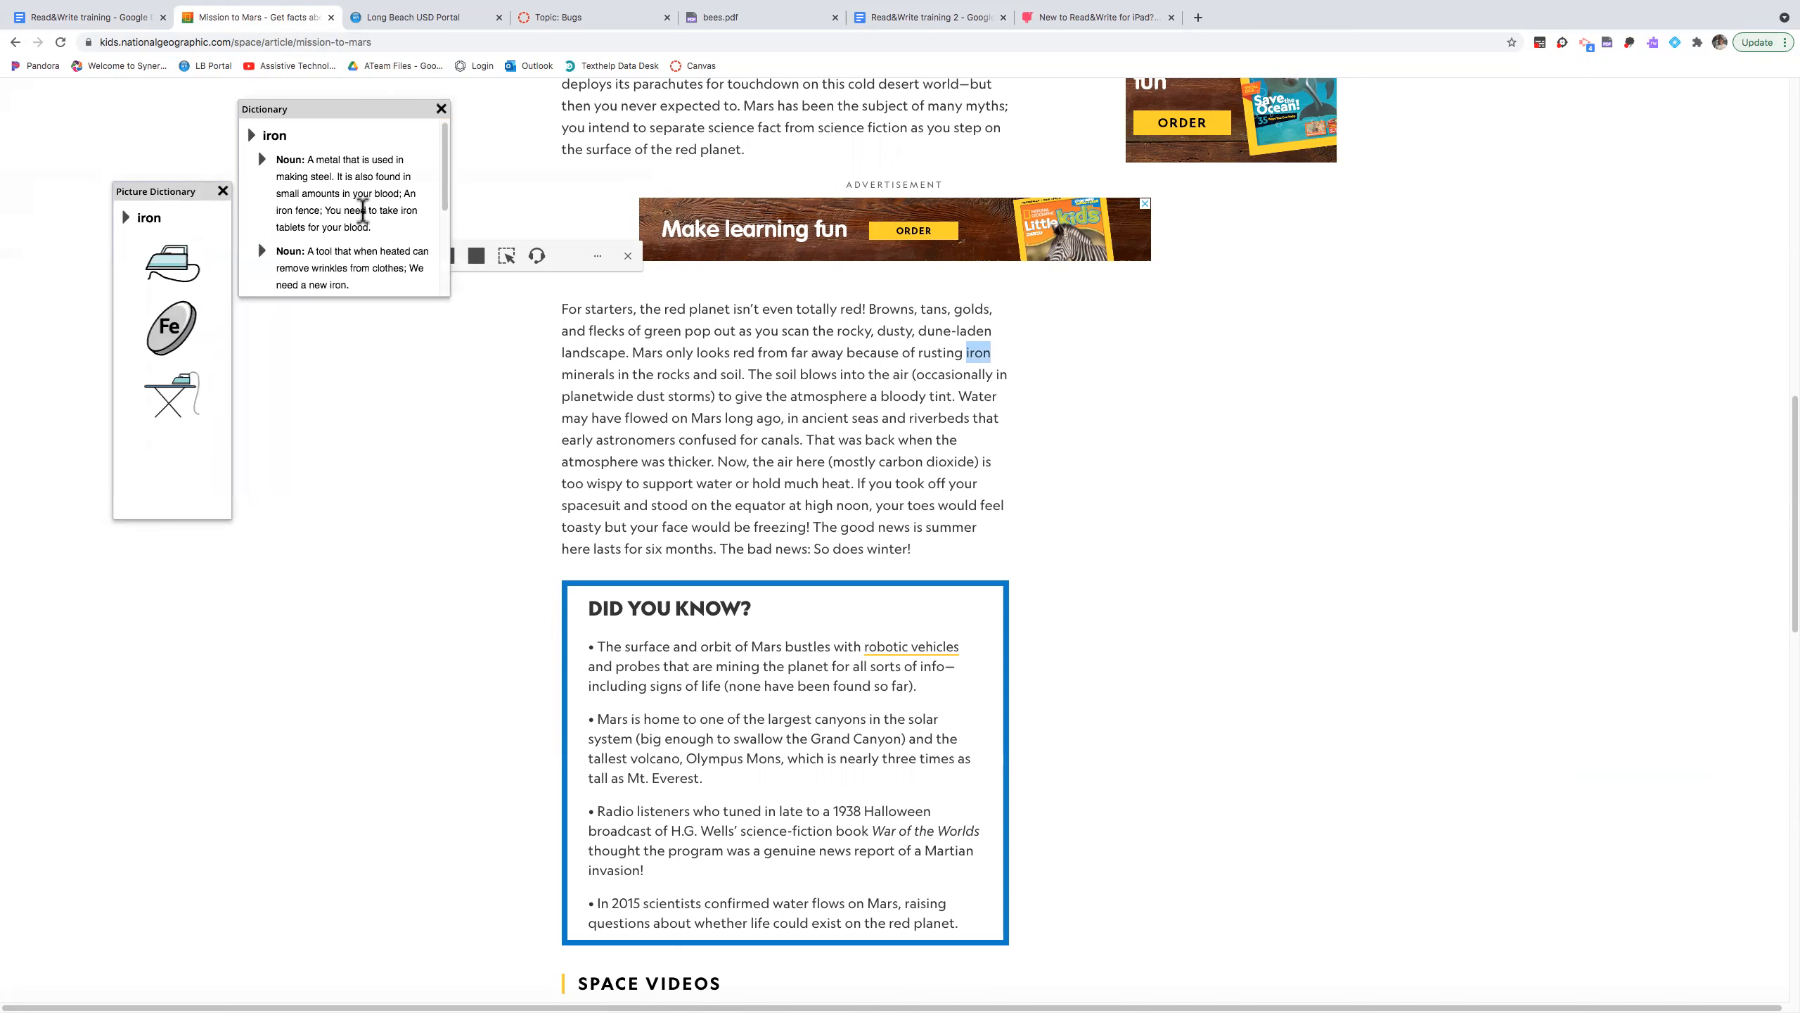
{"action": "left_click_drag", "start_coordinate": [351, 115], "coordinate": [370, 320]}
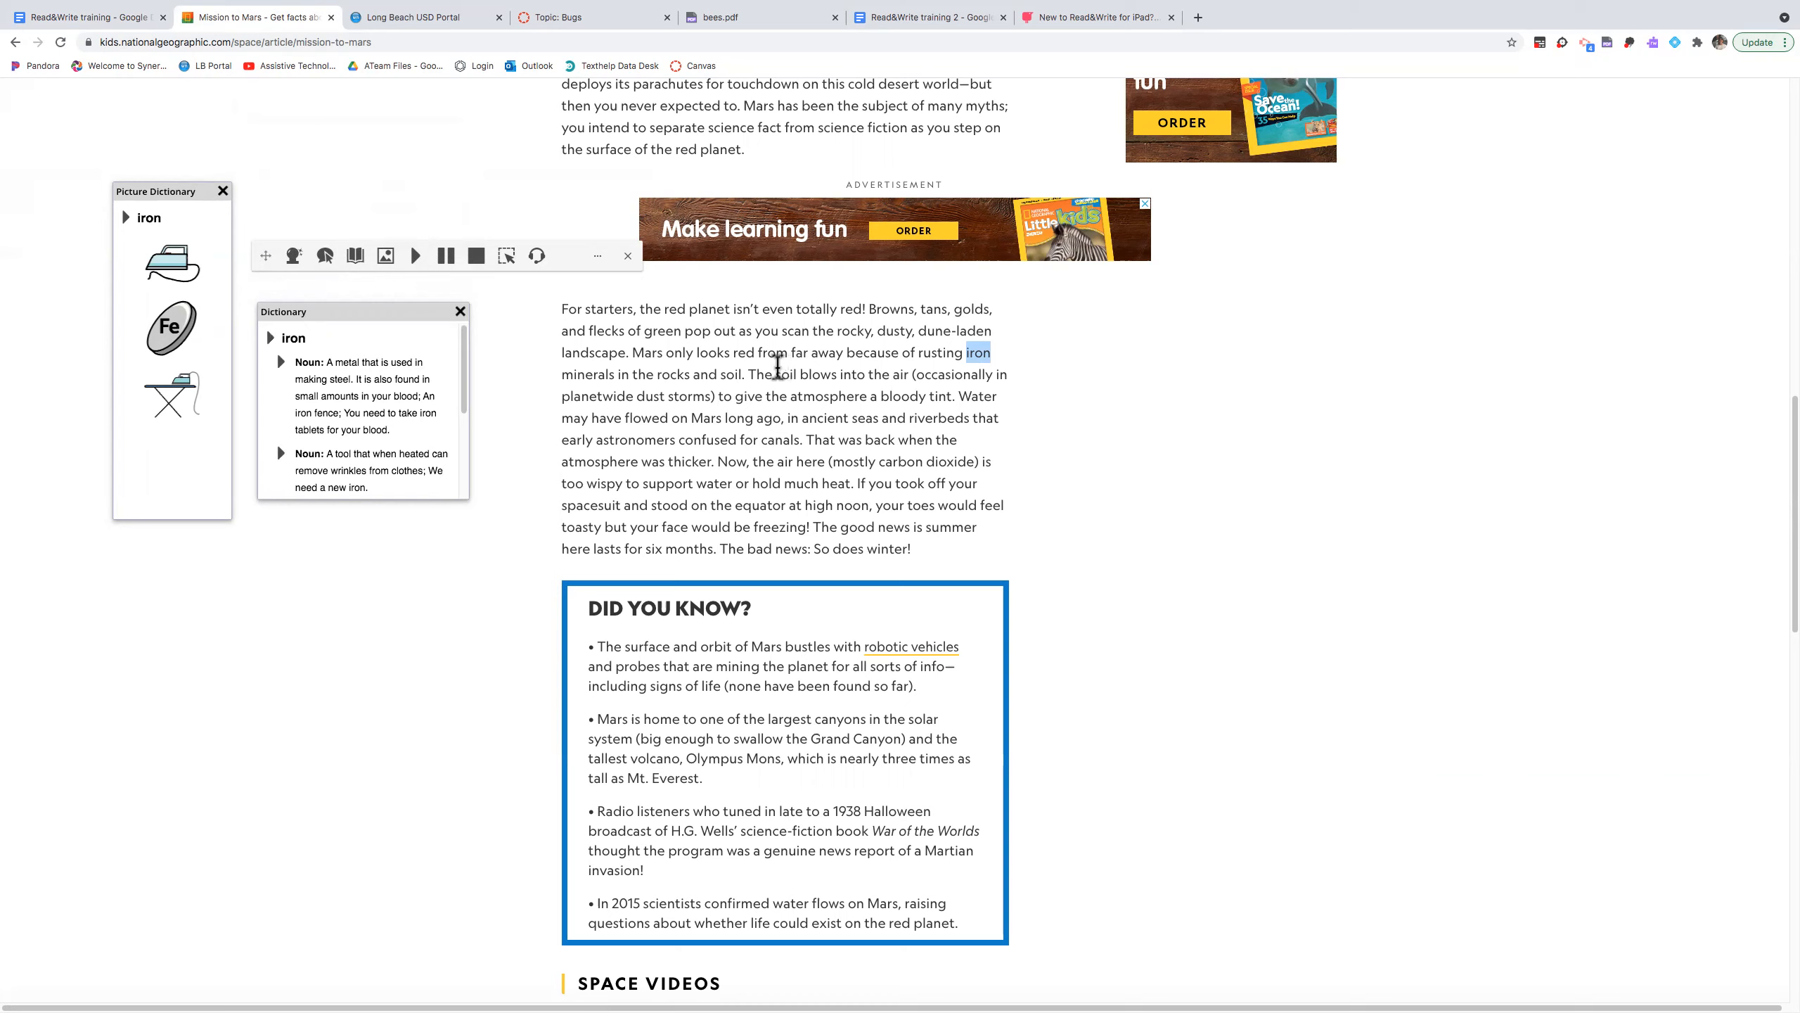
- Enable the Simplify page feature in the Read&Write options and run it on the Mars article
{"action": "left_click", "coordinate": [602, 257]}
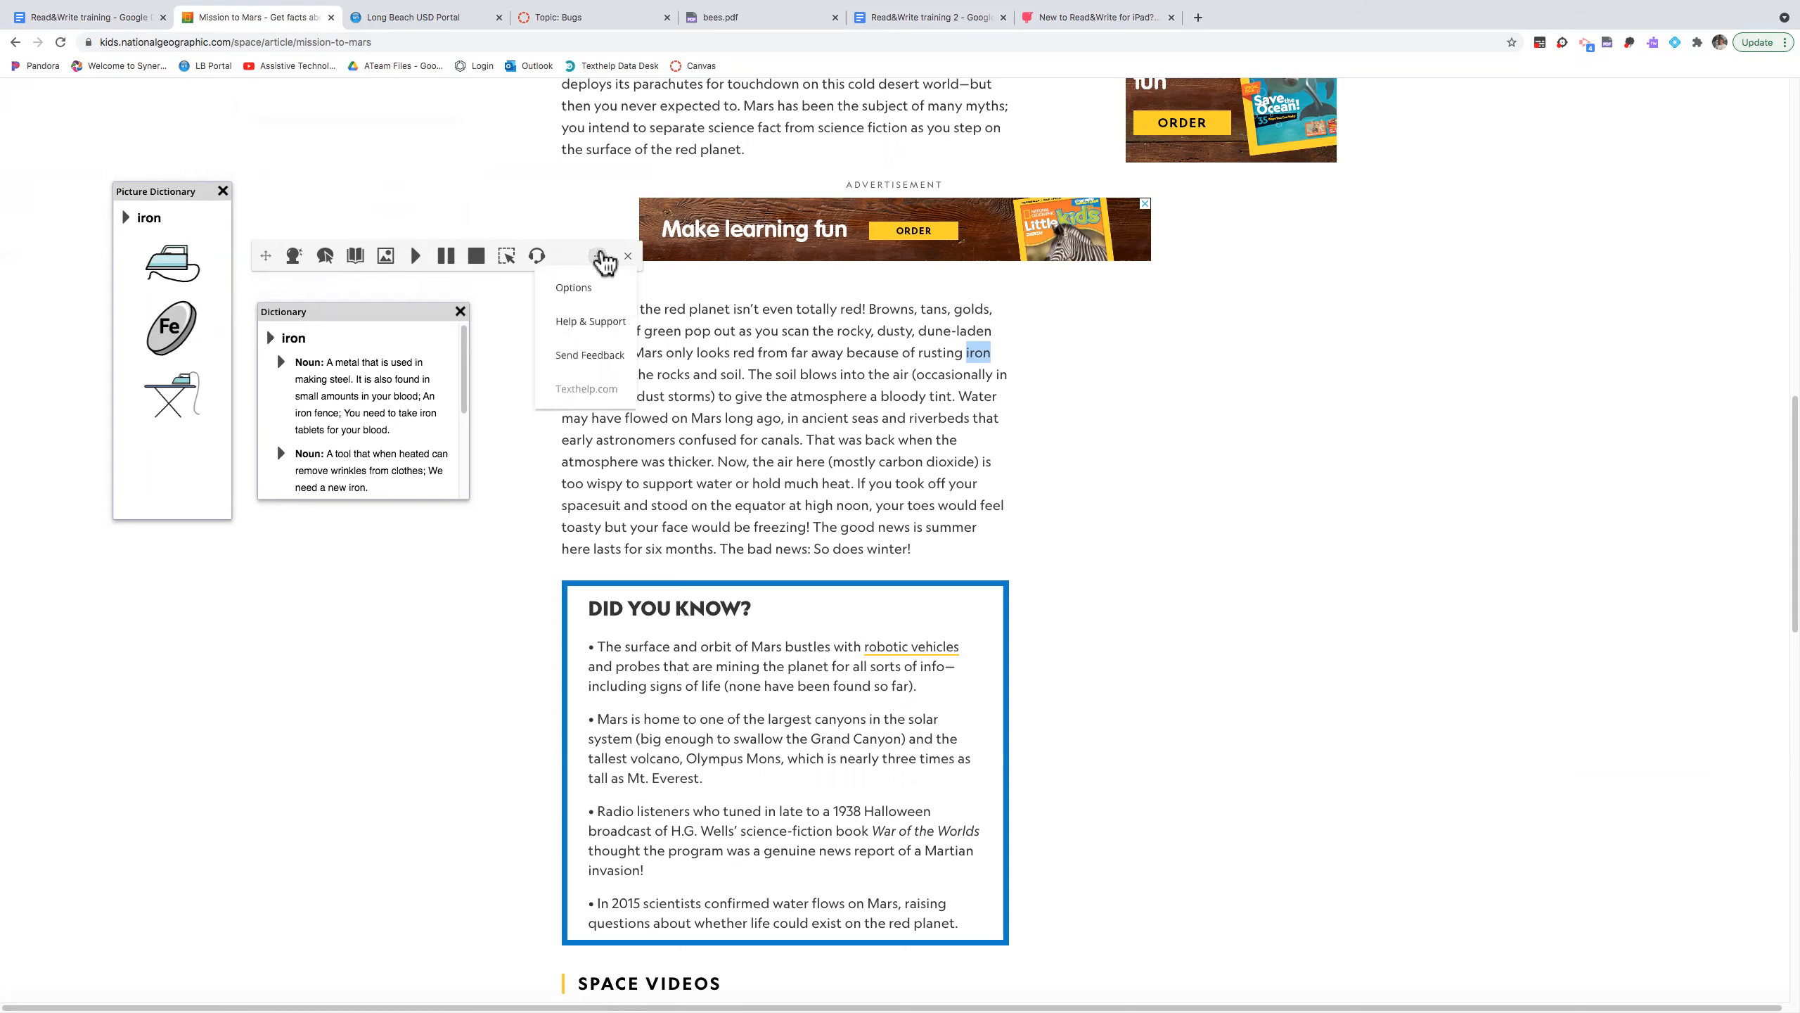
{"action": "left_click", "coordinate": [604, 294]}
{"action": "left_click_drag", "start_coordinate": [1134, 475], "coordinate": [1140, 653]}
{"action": "left_click", "coordinate": [1098, 610]}
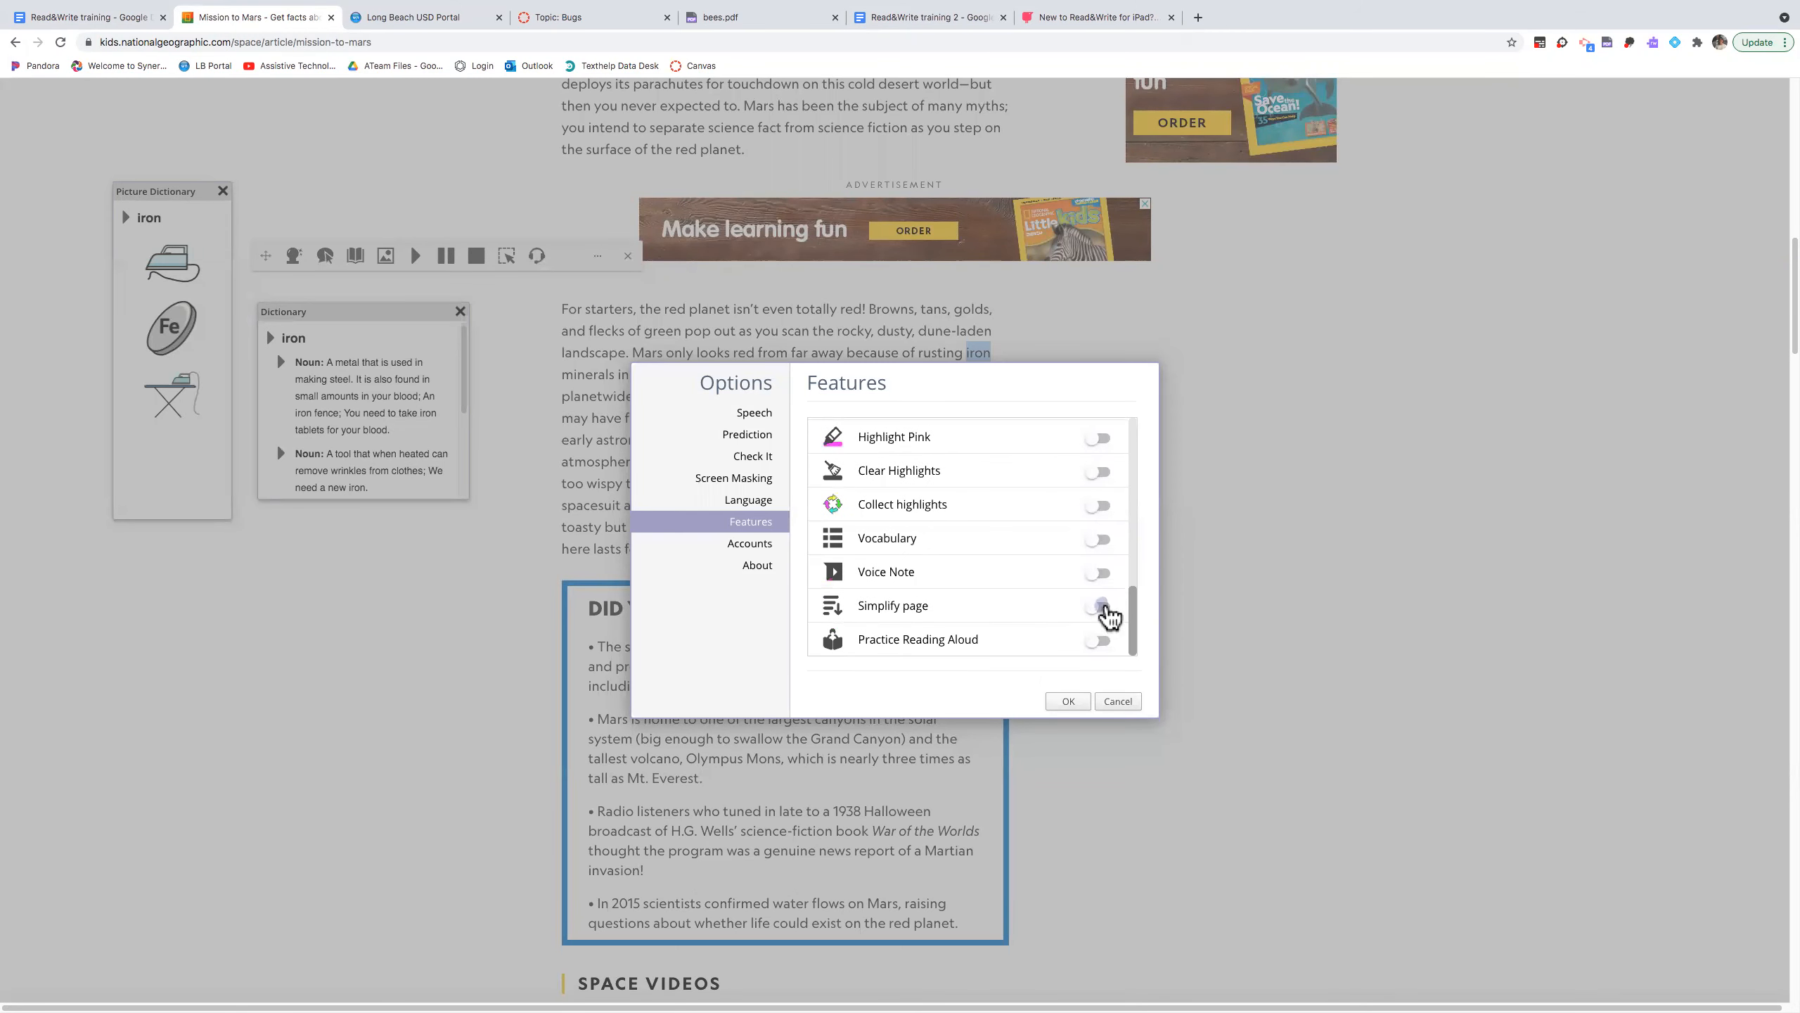
{"action": "left_click", "coordinate": [1072, 701]}
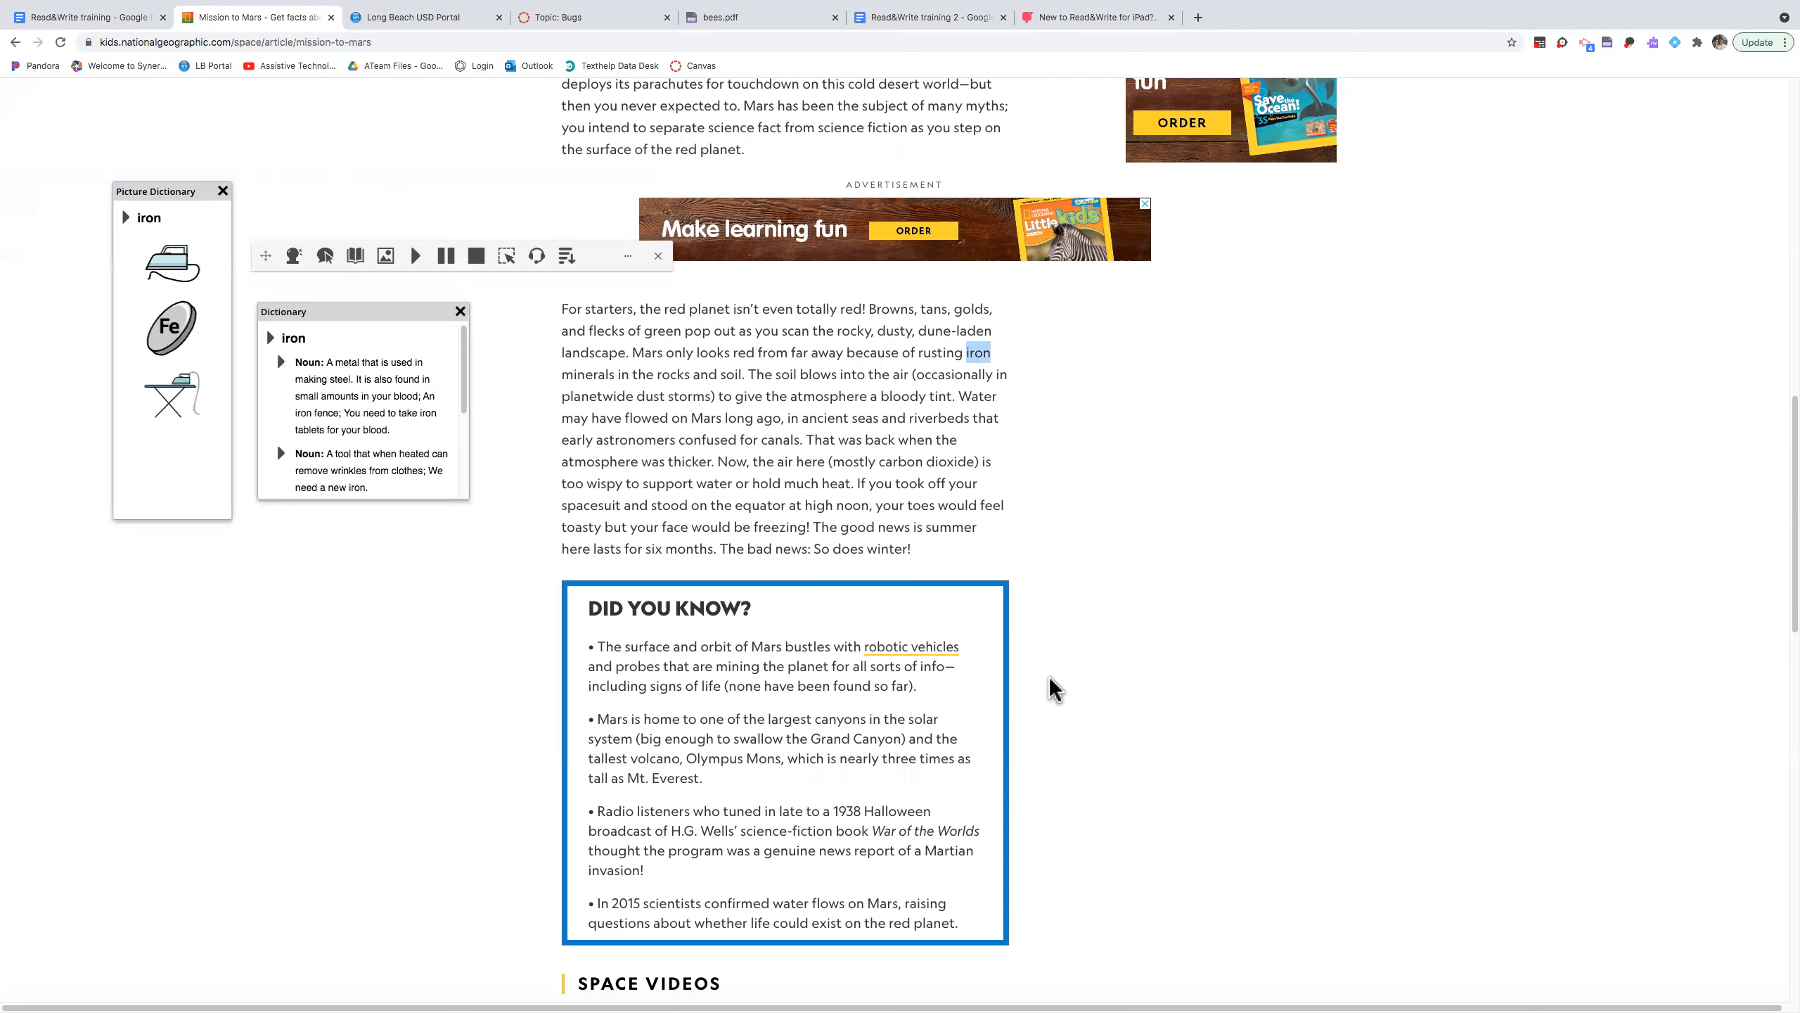
{"action": "left_click", "coordinate": [566, 257]}
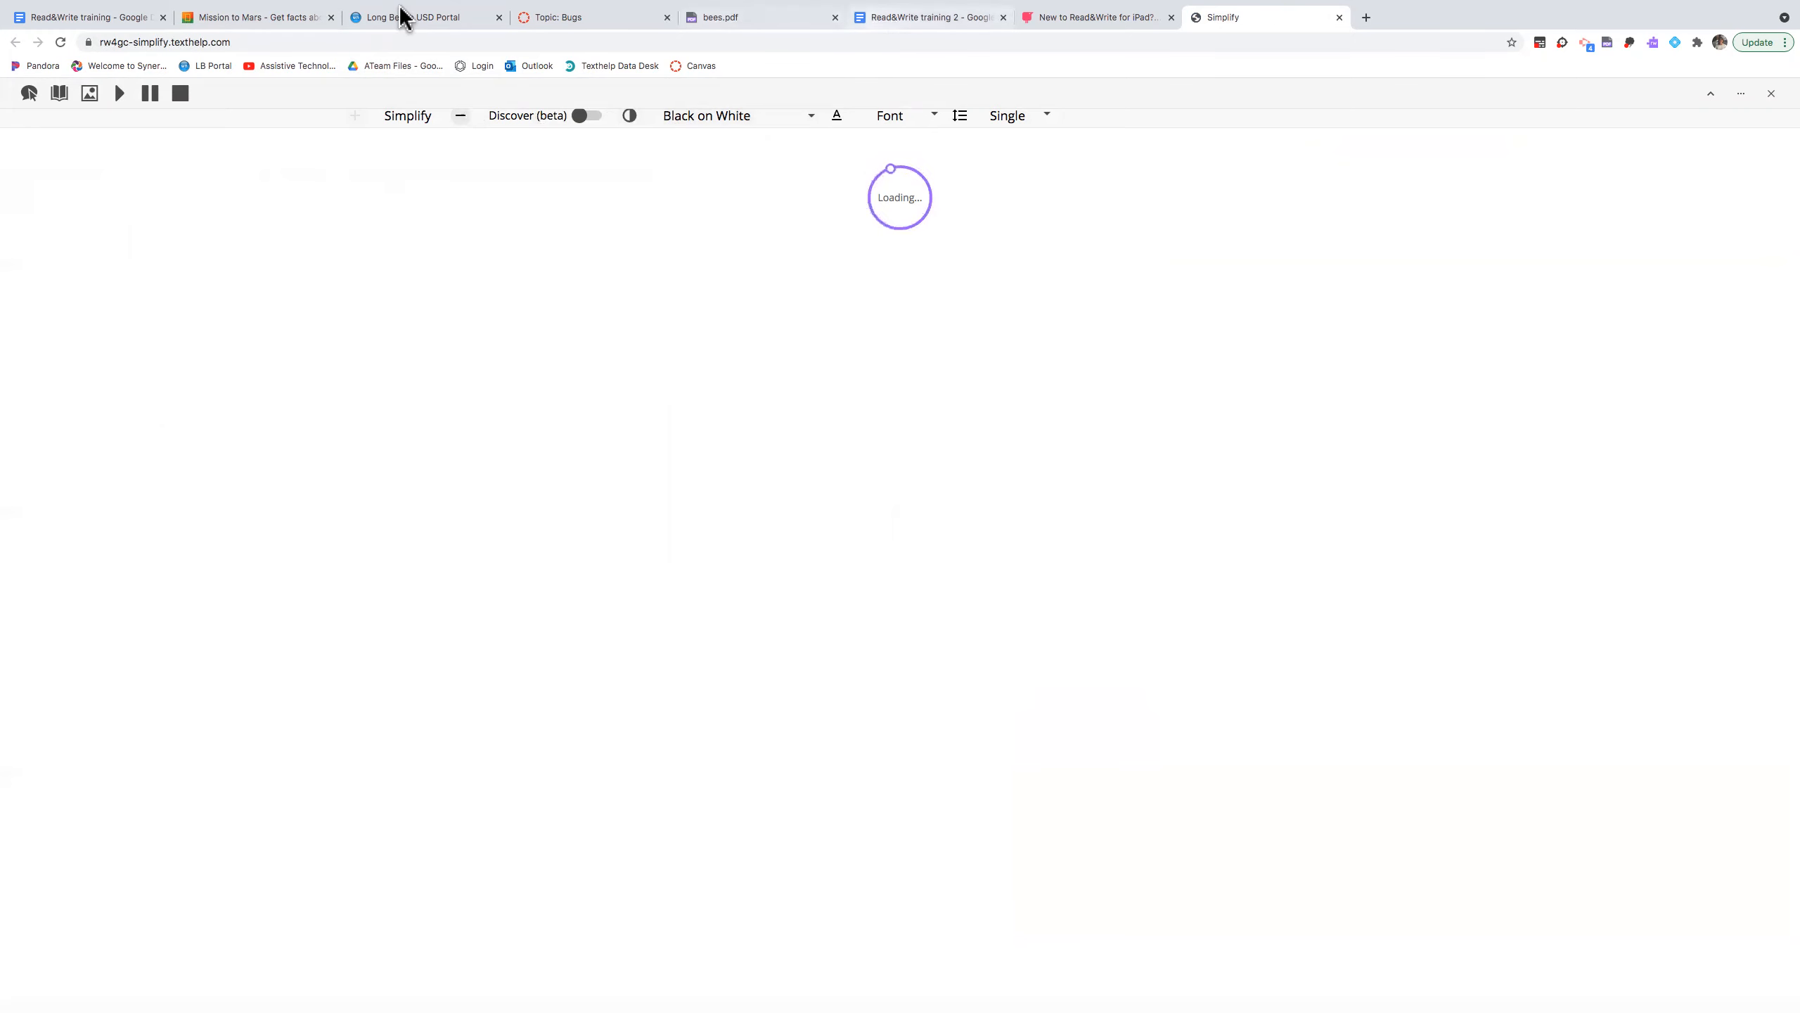
- Return to the Mission to Mars article and move the Read&Write toolbar above the Picture Dictionary window
{"action": "left_click", "coordinate": [264, 21]}
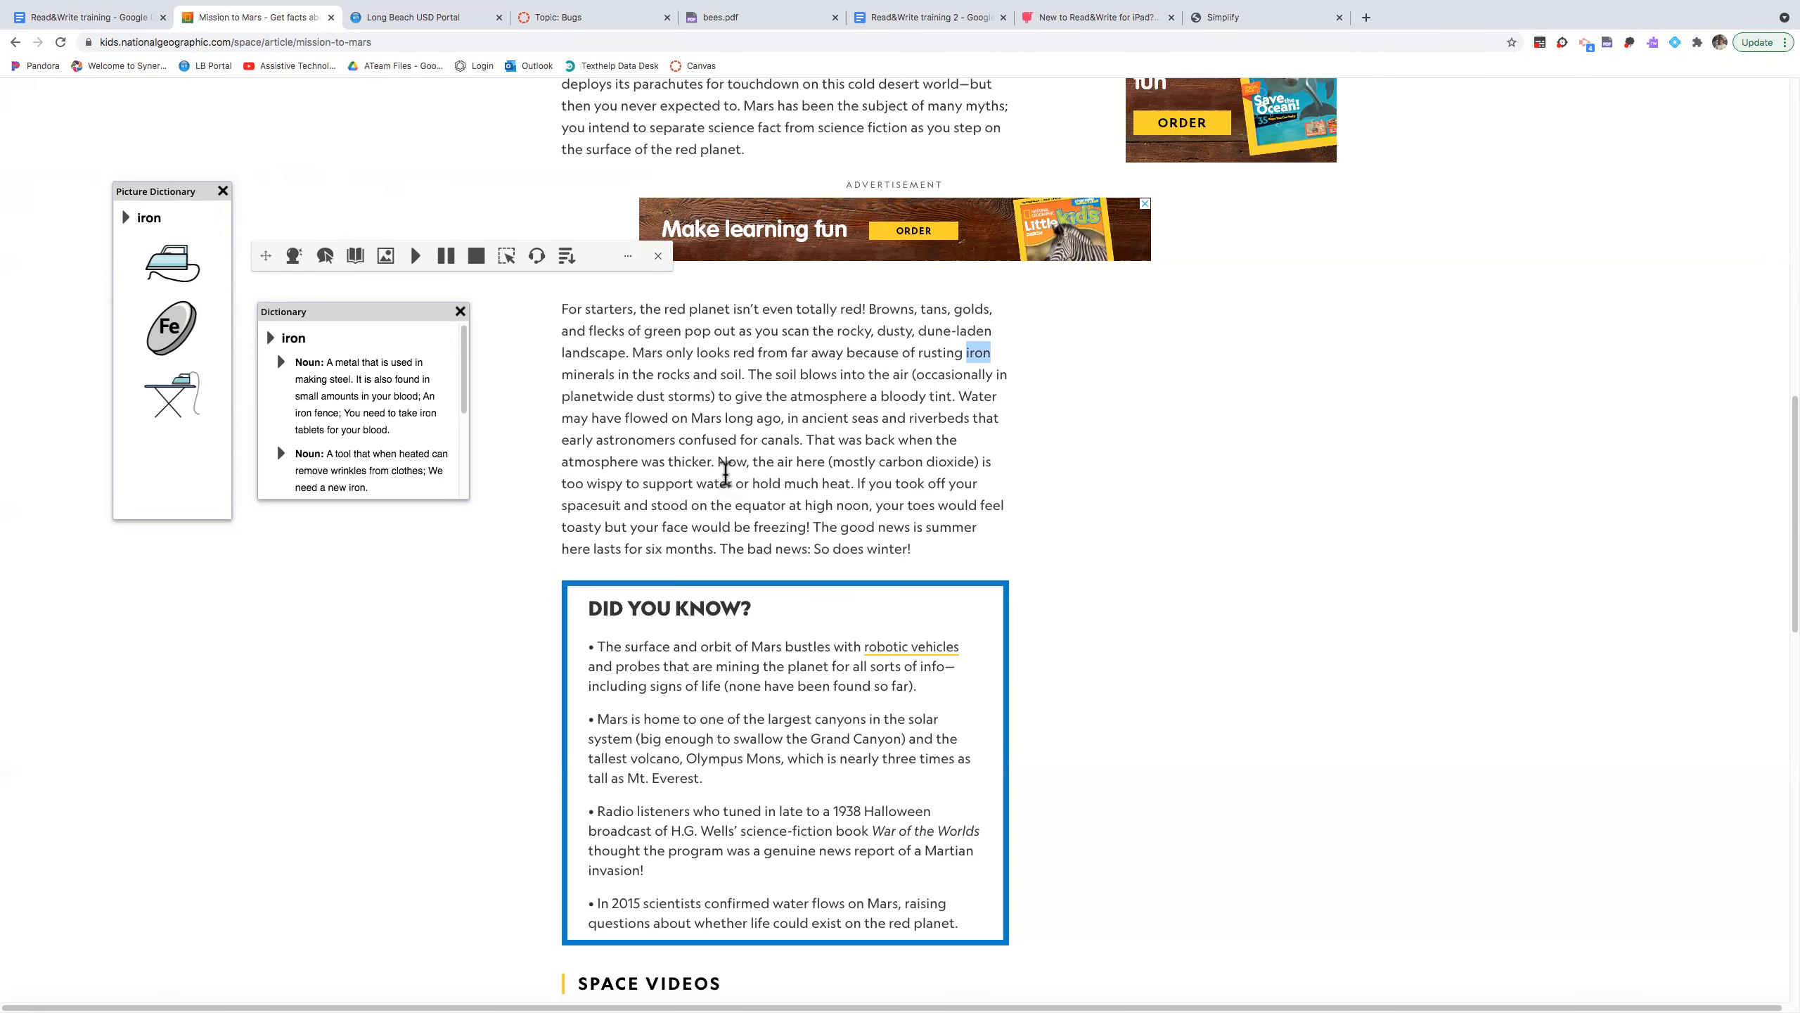
{"action": "scroll", "coordinate": [725, 473], "scroll_direction": "up", "scroll_amount": 5}
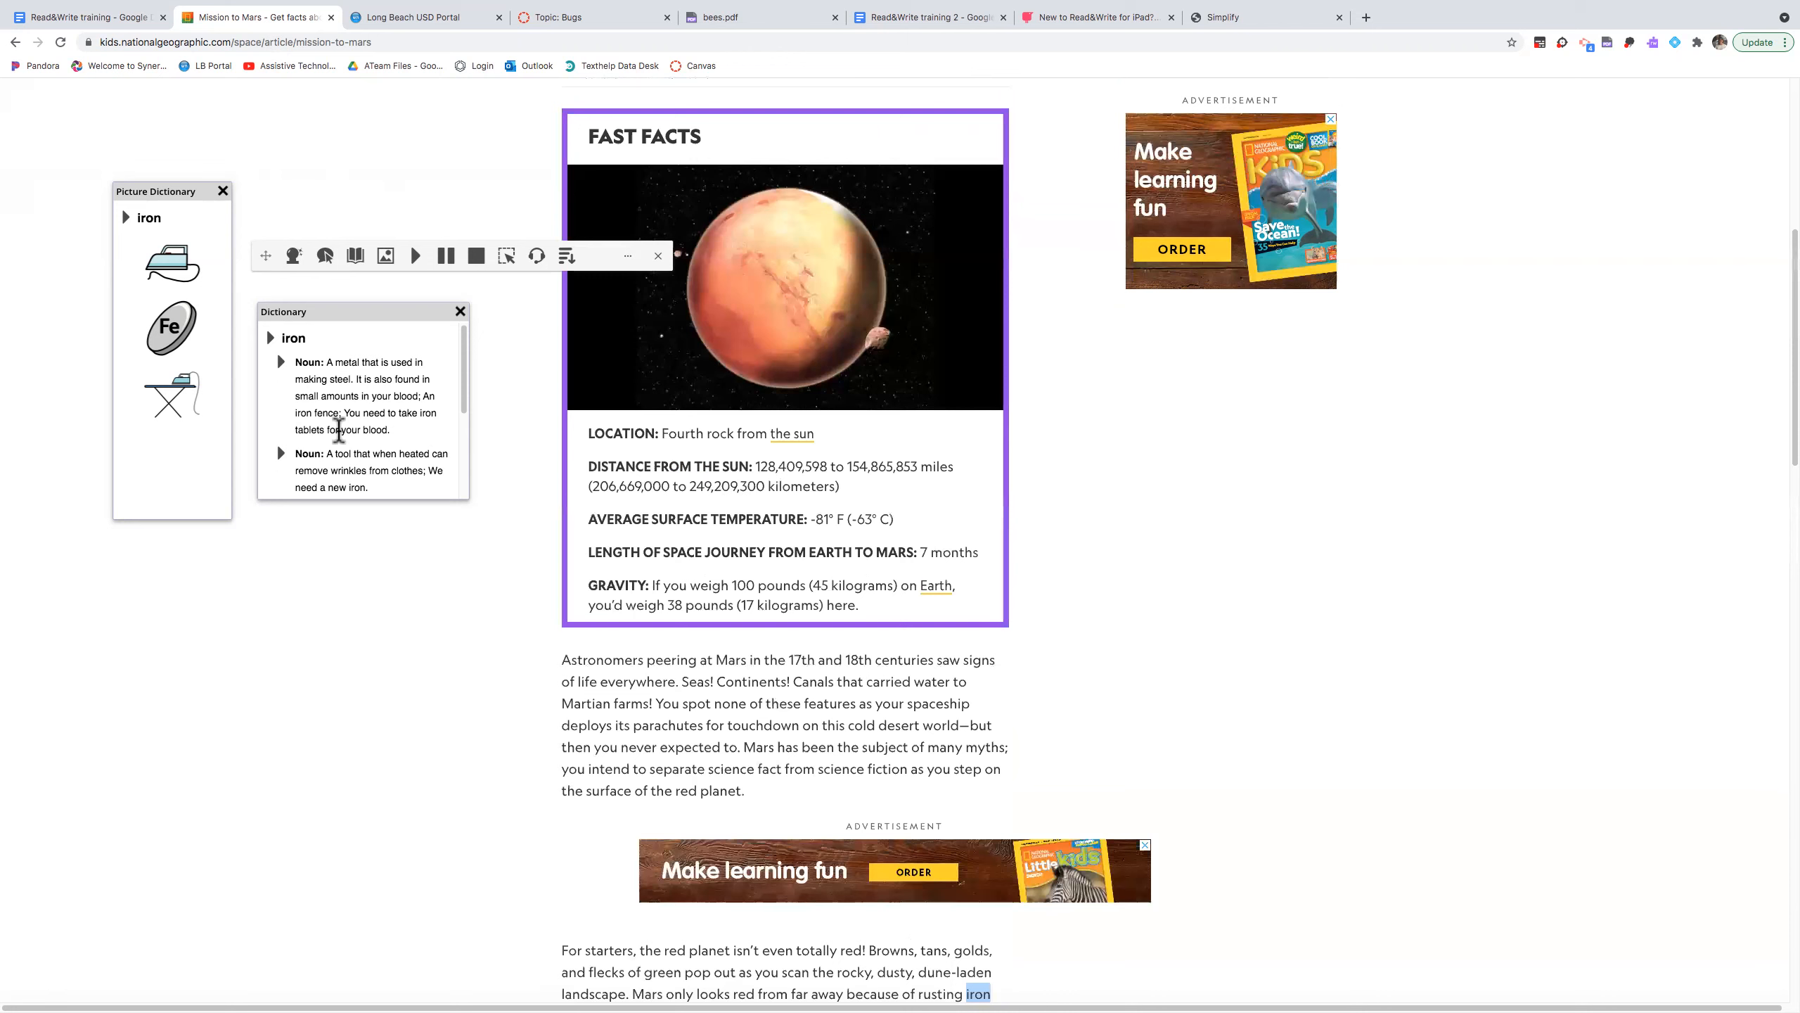
{"action": "left_click_drag", "start_coordinate": [268, 263], "coordinate": [137, 133]}
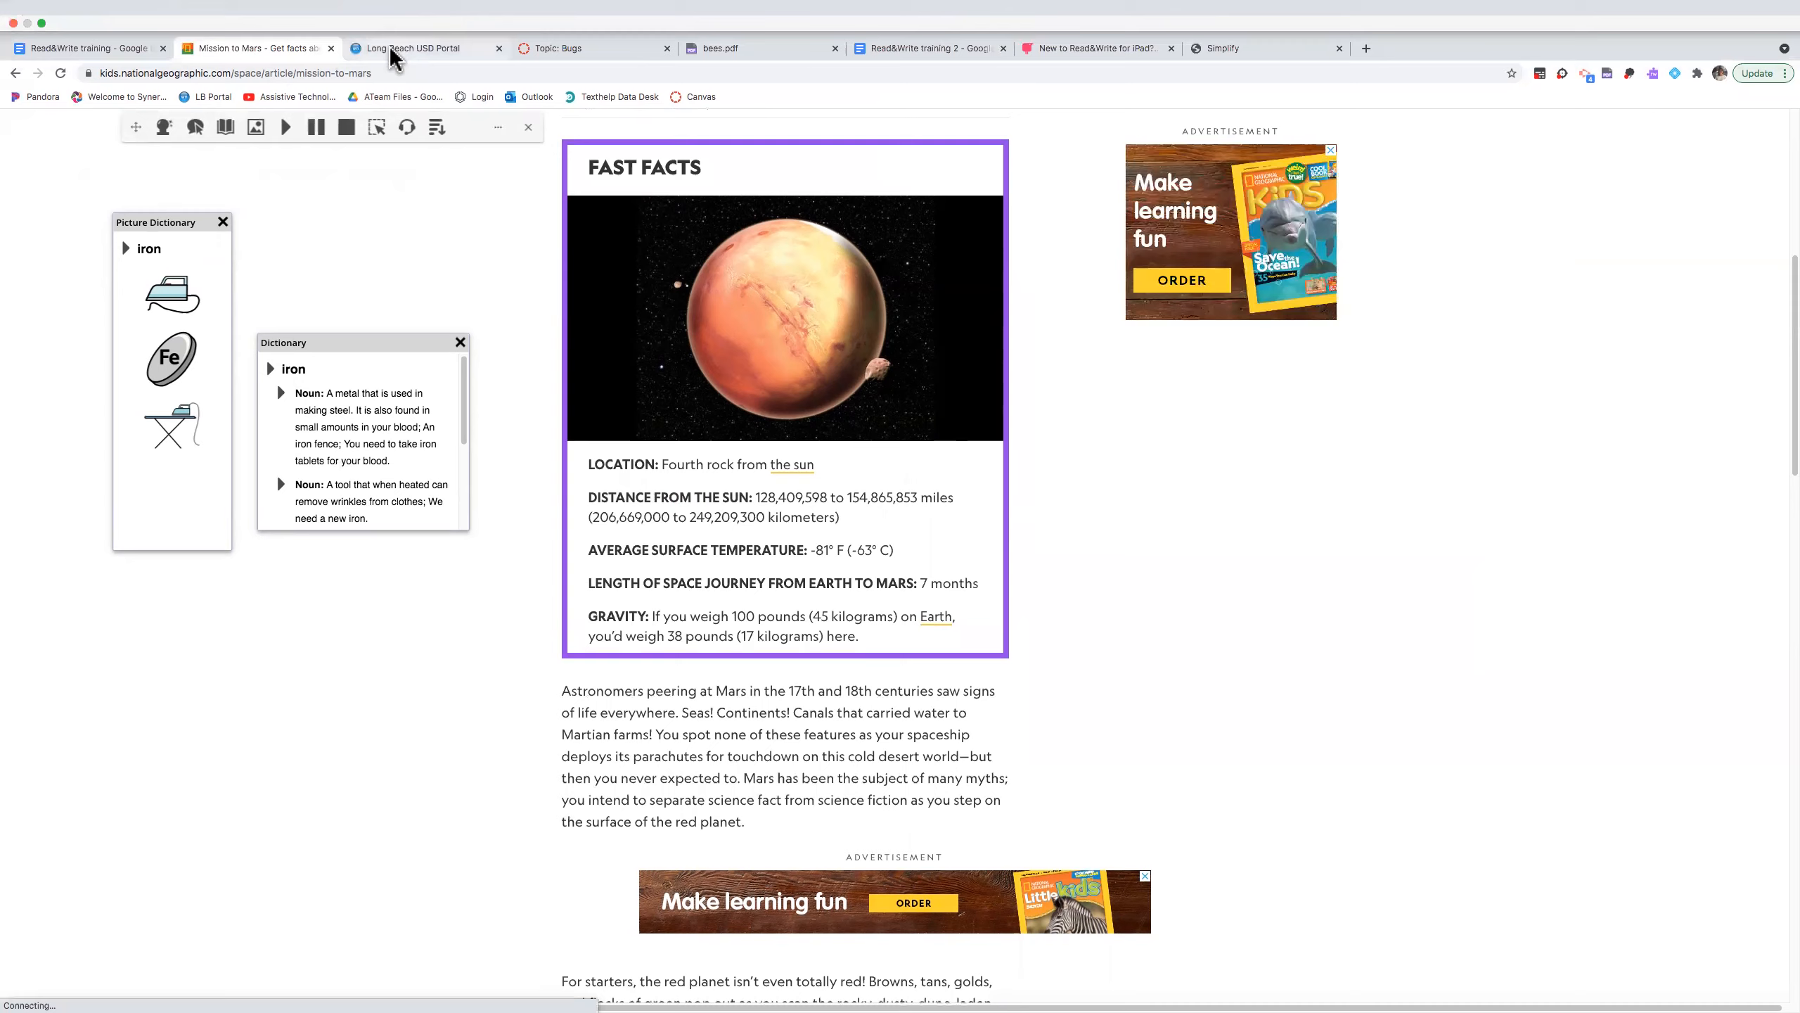
- Switch by way of the Long Beach USD Portal to the Canvas Bugs discussion and start a reply to the existing post
{"action": "left_click", "coordinate": [392, 57]}
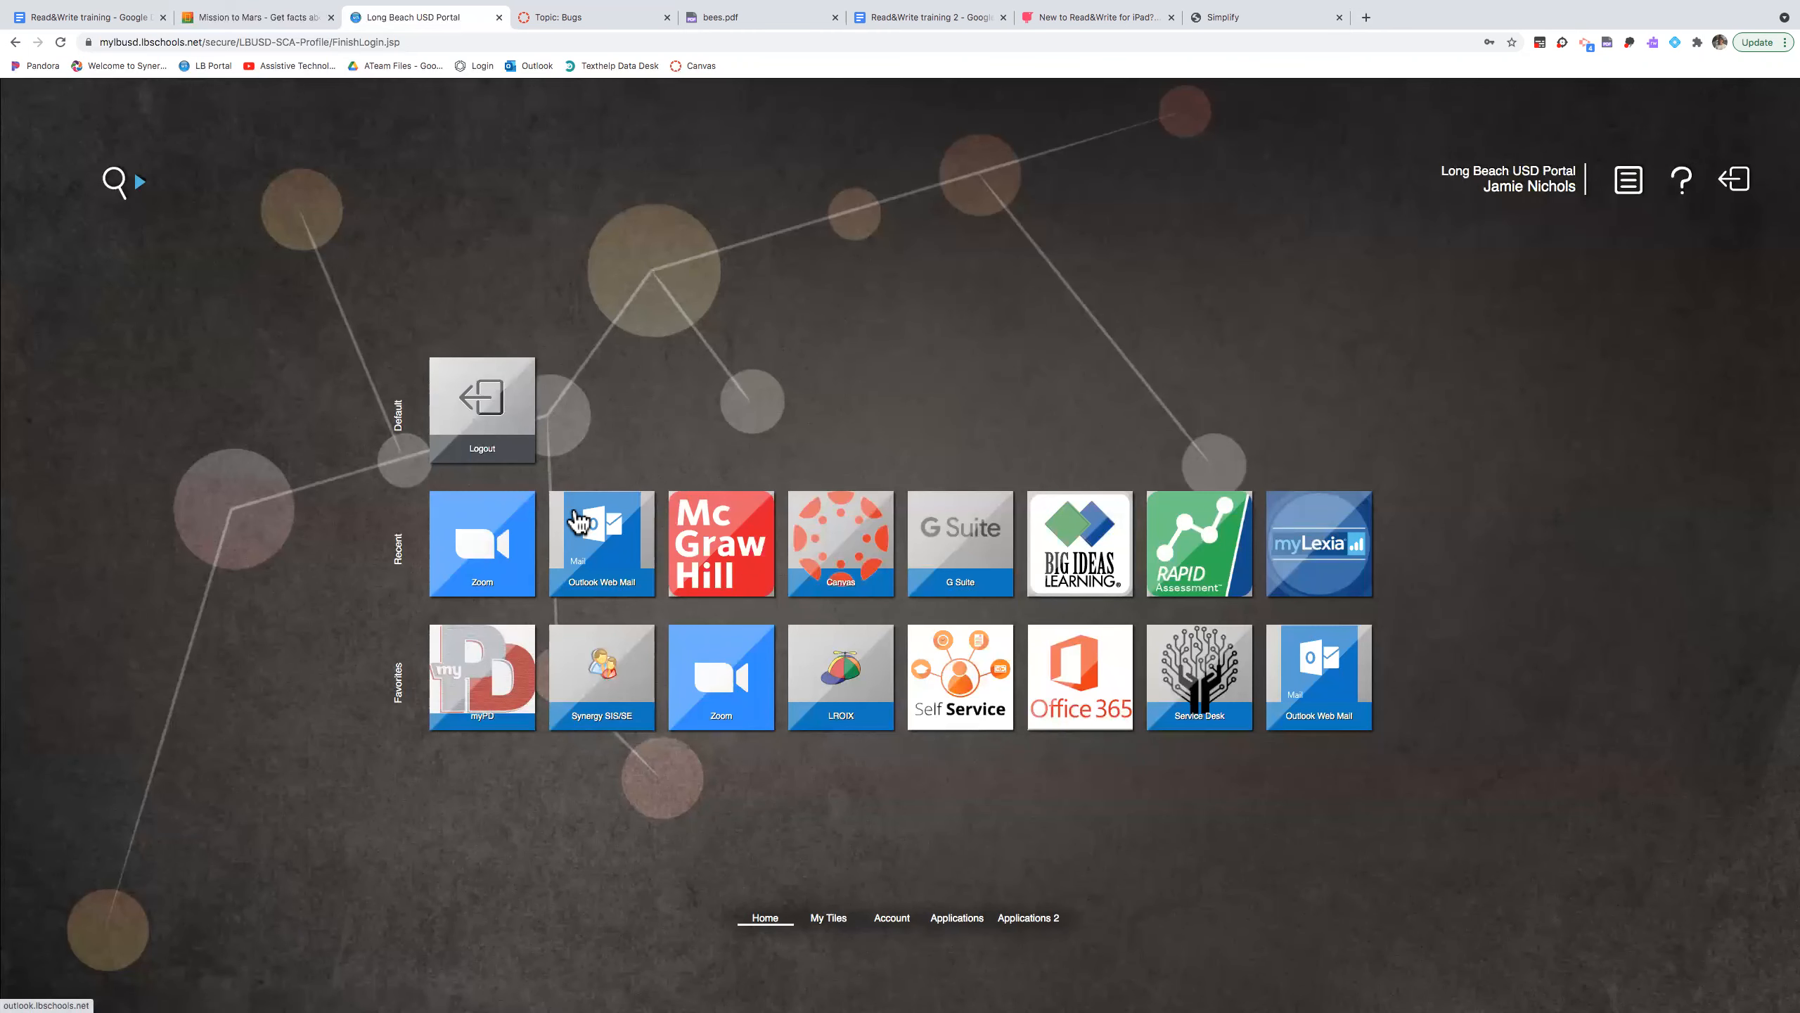
{"action": "left_click", "coordinate": [558, 19]}
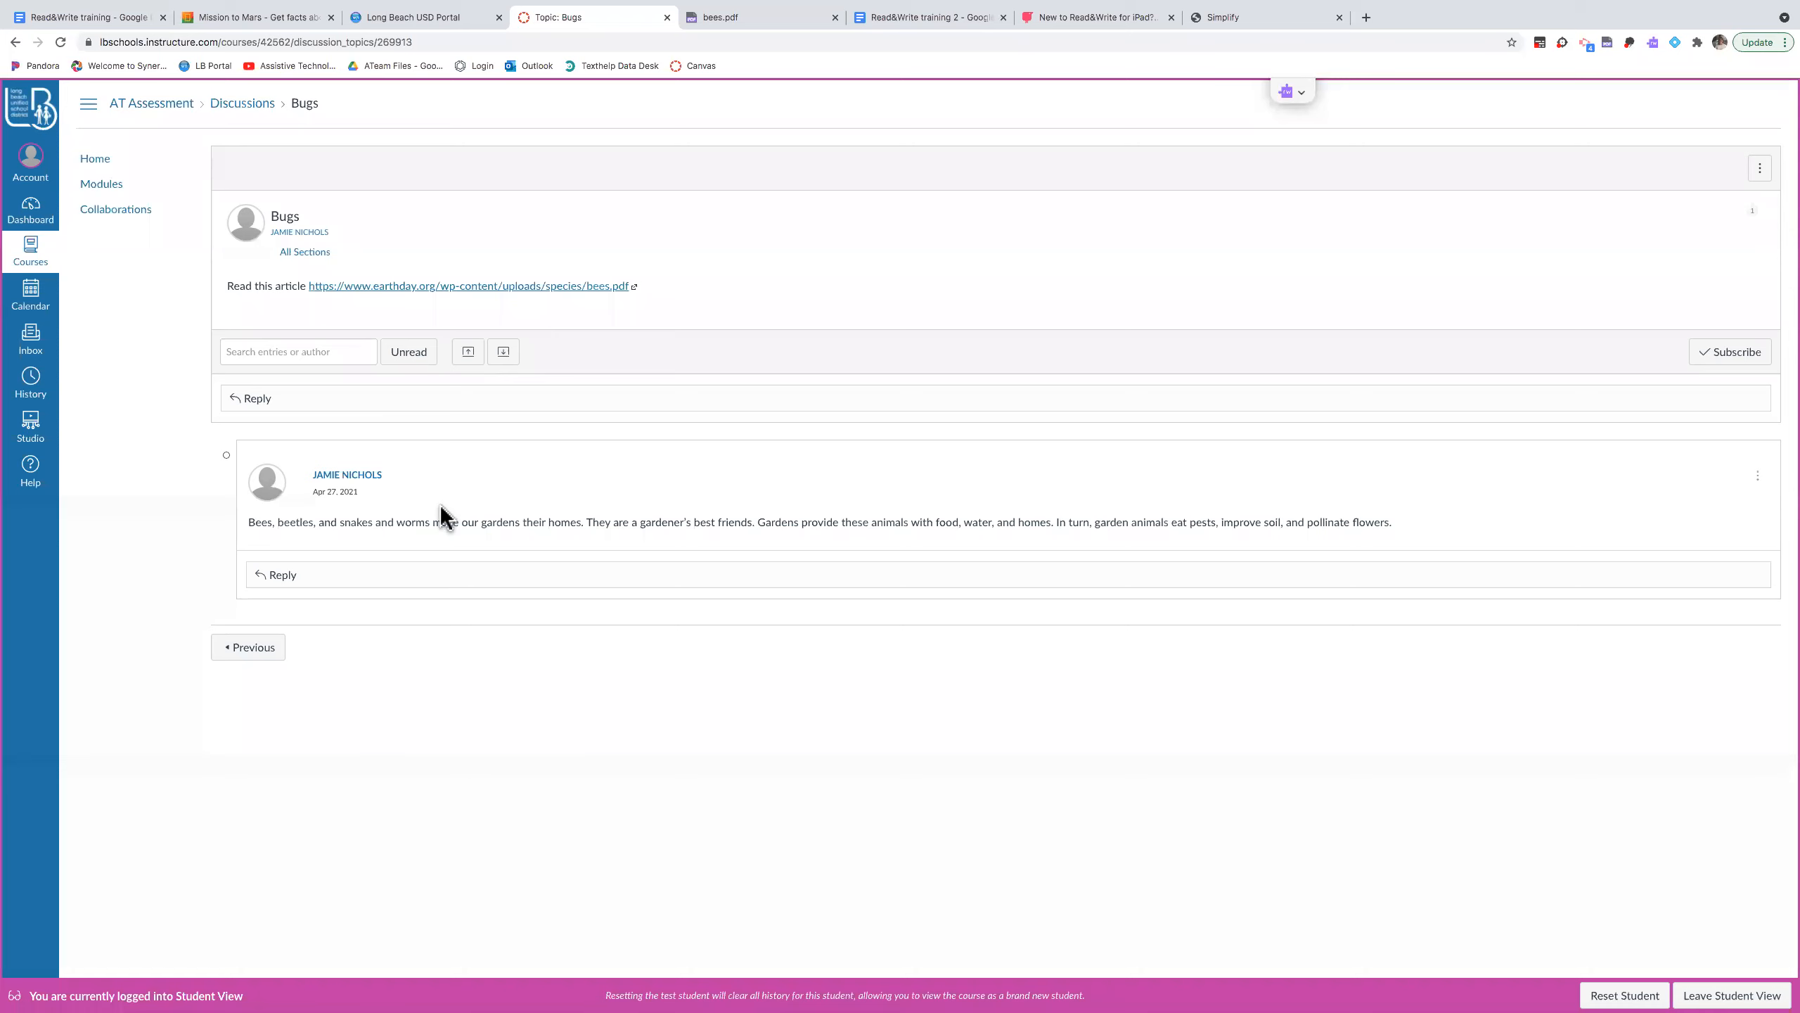
{"action": "left_click", "coordinate": [296, 576]}
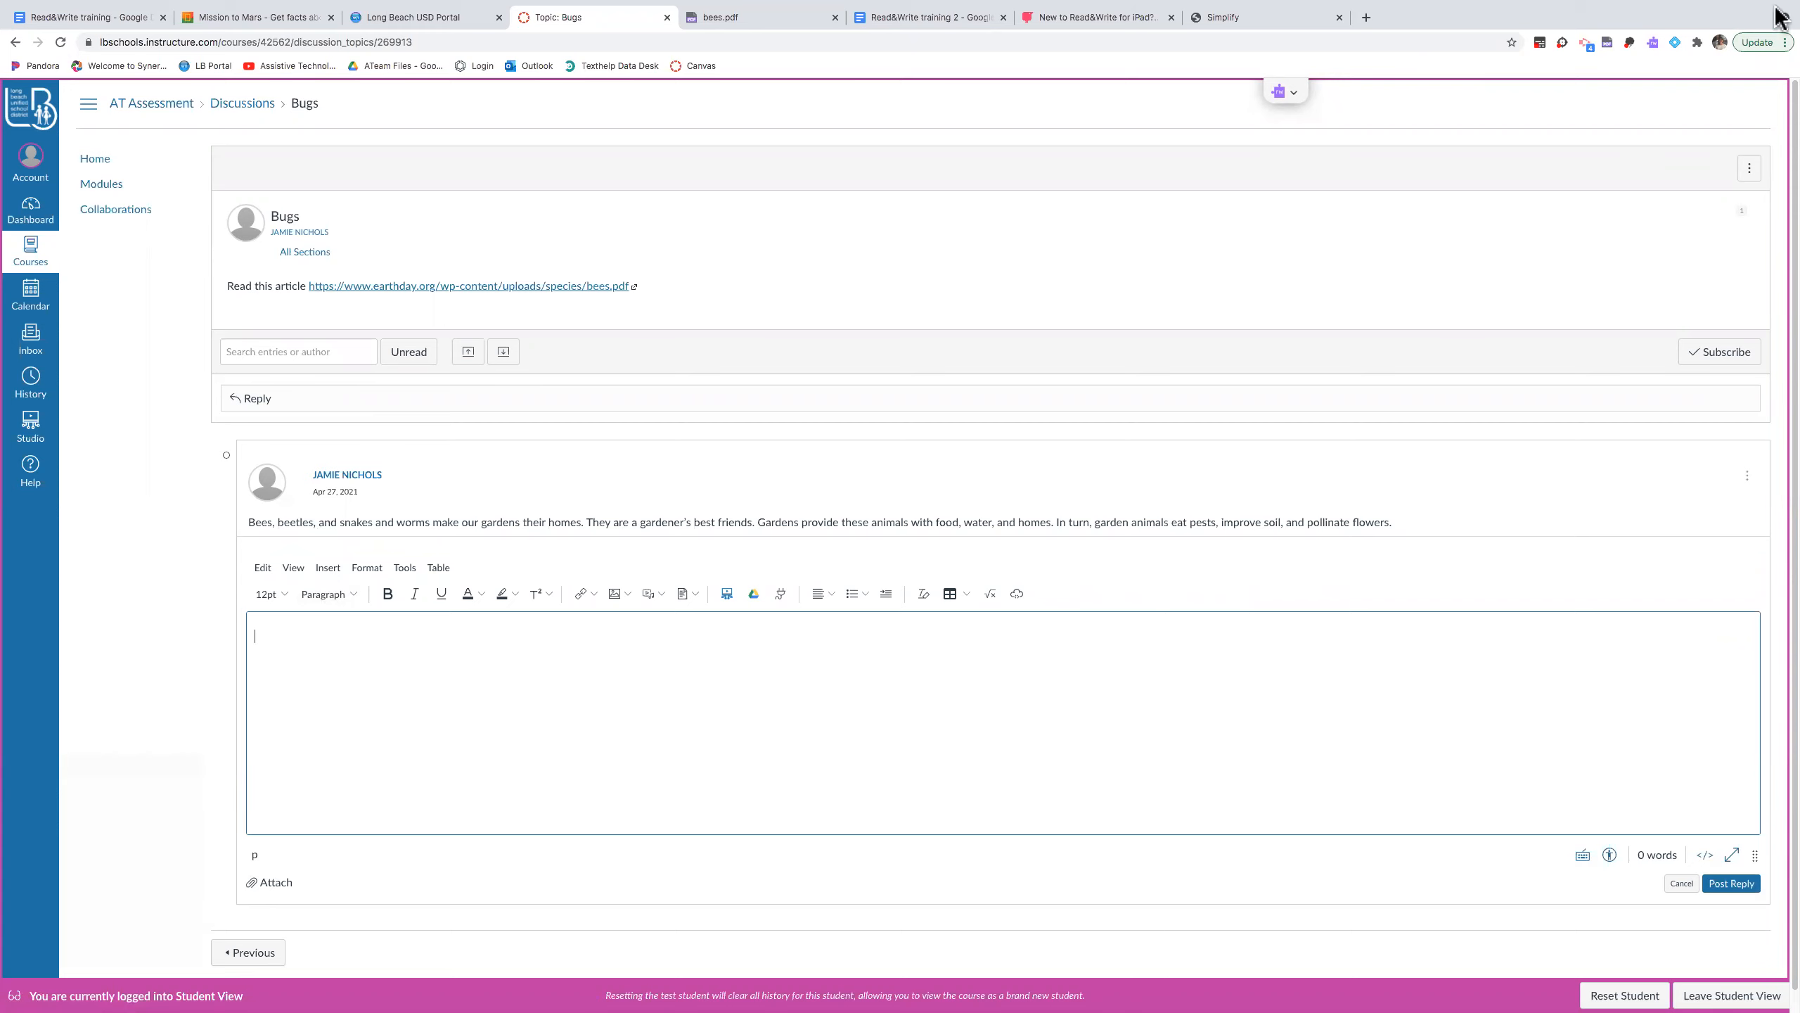
- Show the Read&Write toolbar on the discussion page and turn on Prediction for the reply editor
{"action": "left_click", "coordinate": [1299, 103]}
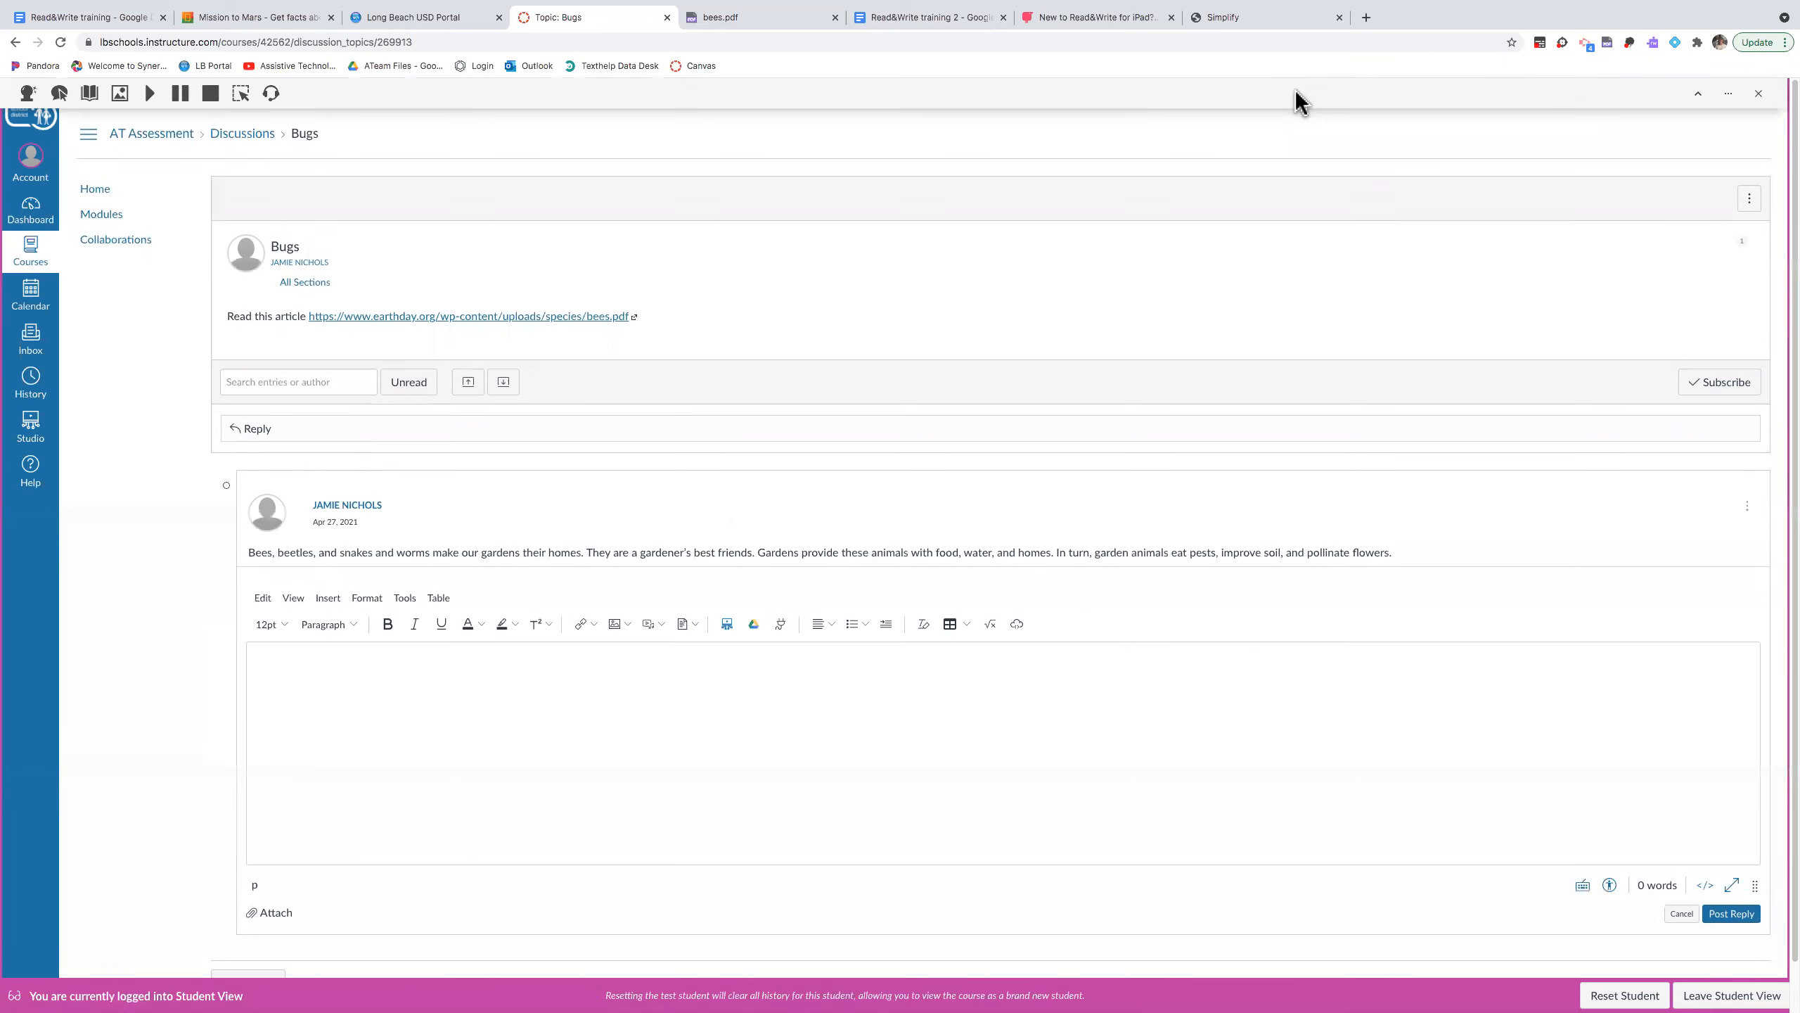
{"action": "left_click", "coordinate": [27, 93]}
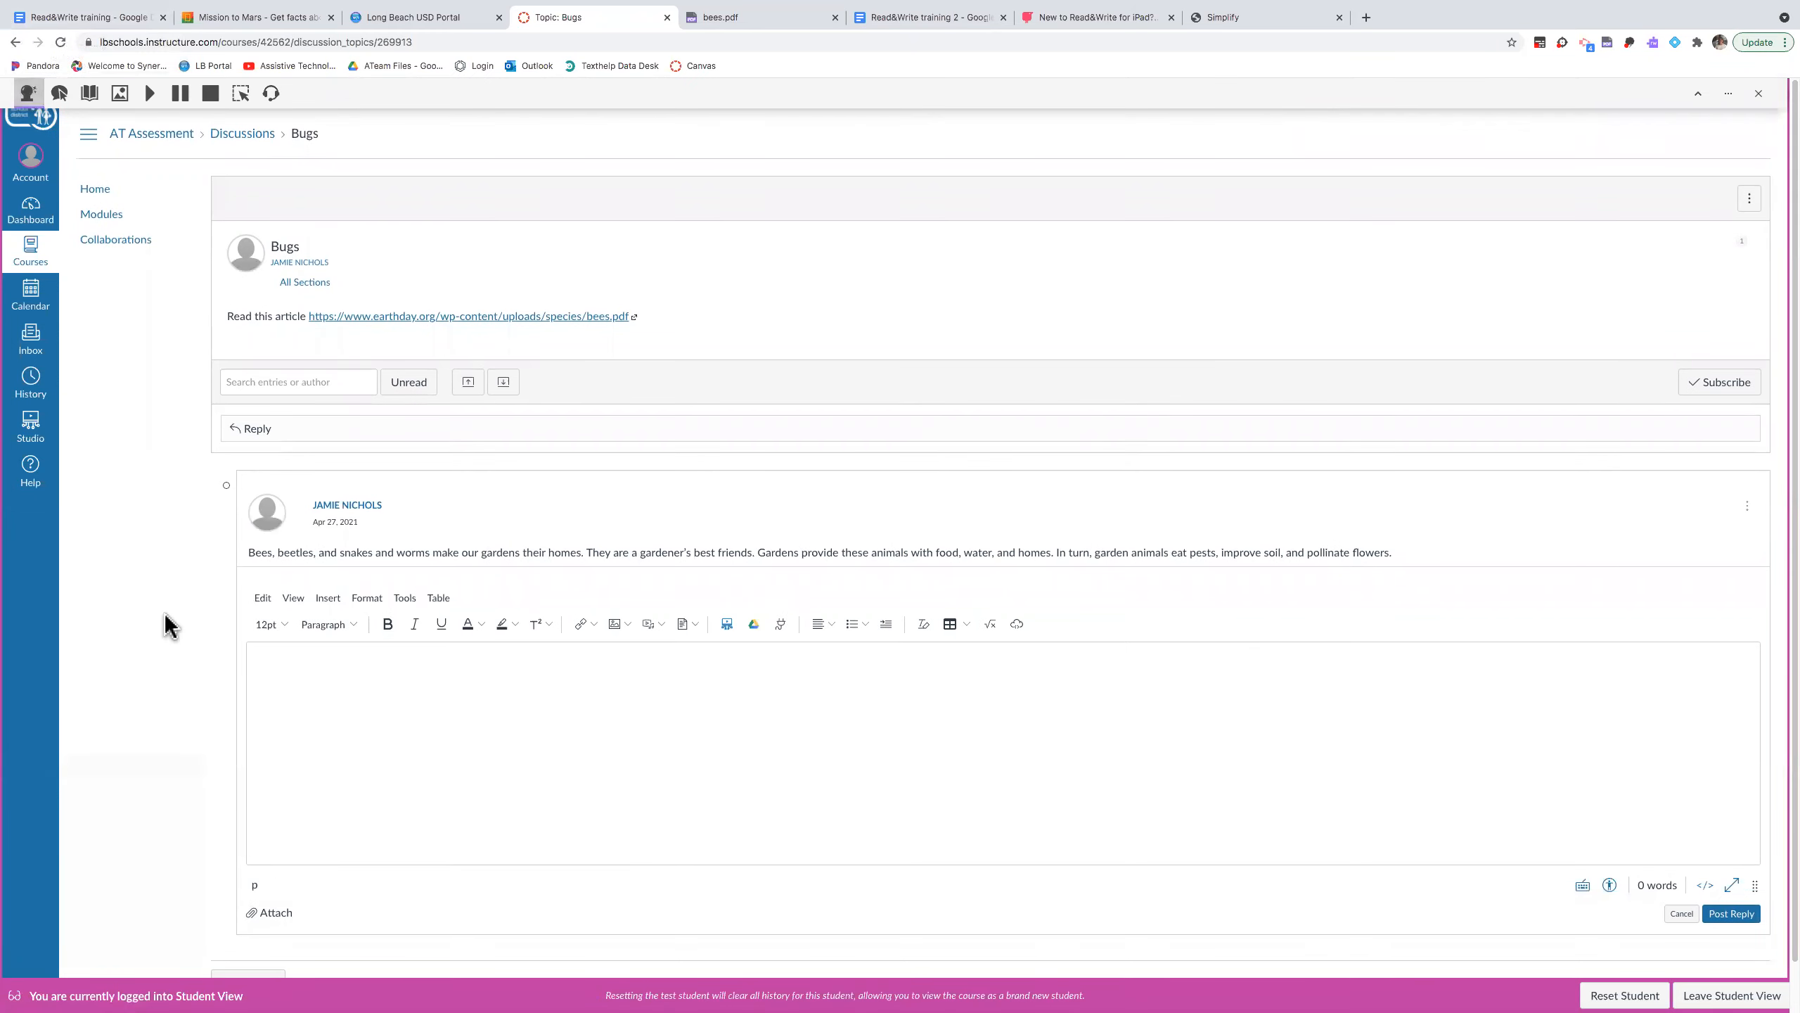
{"action": "left_click", "coordinate": [285, 664]}
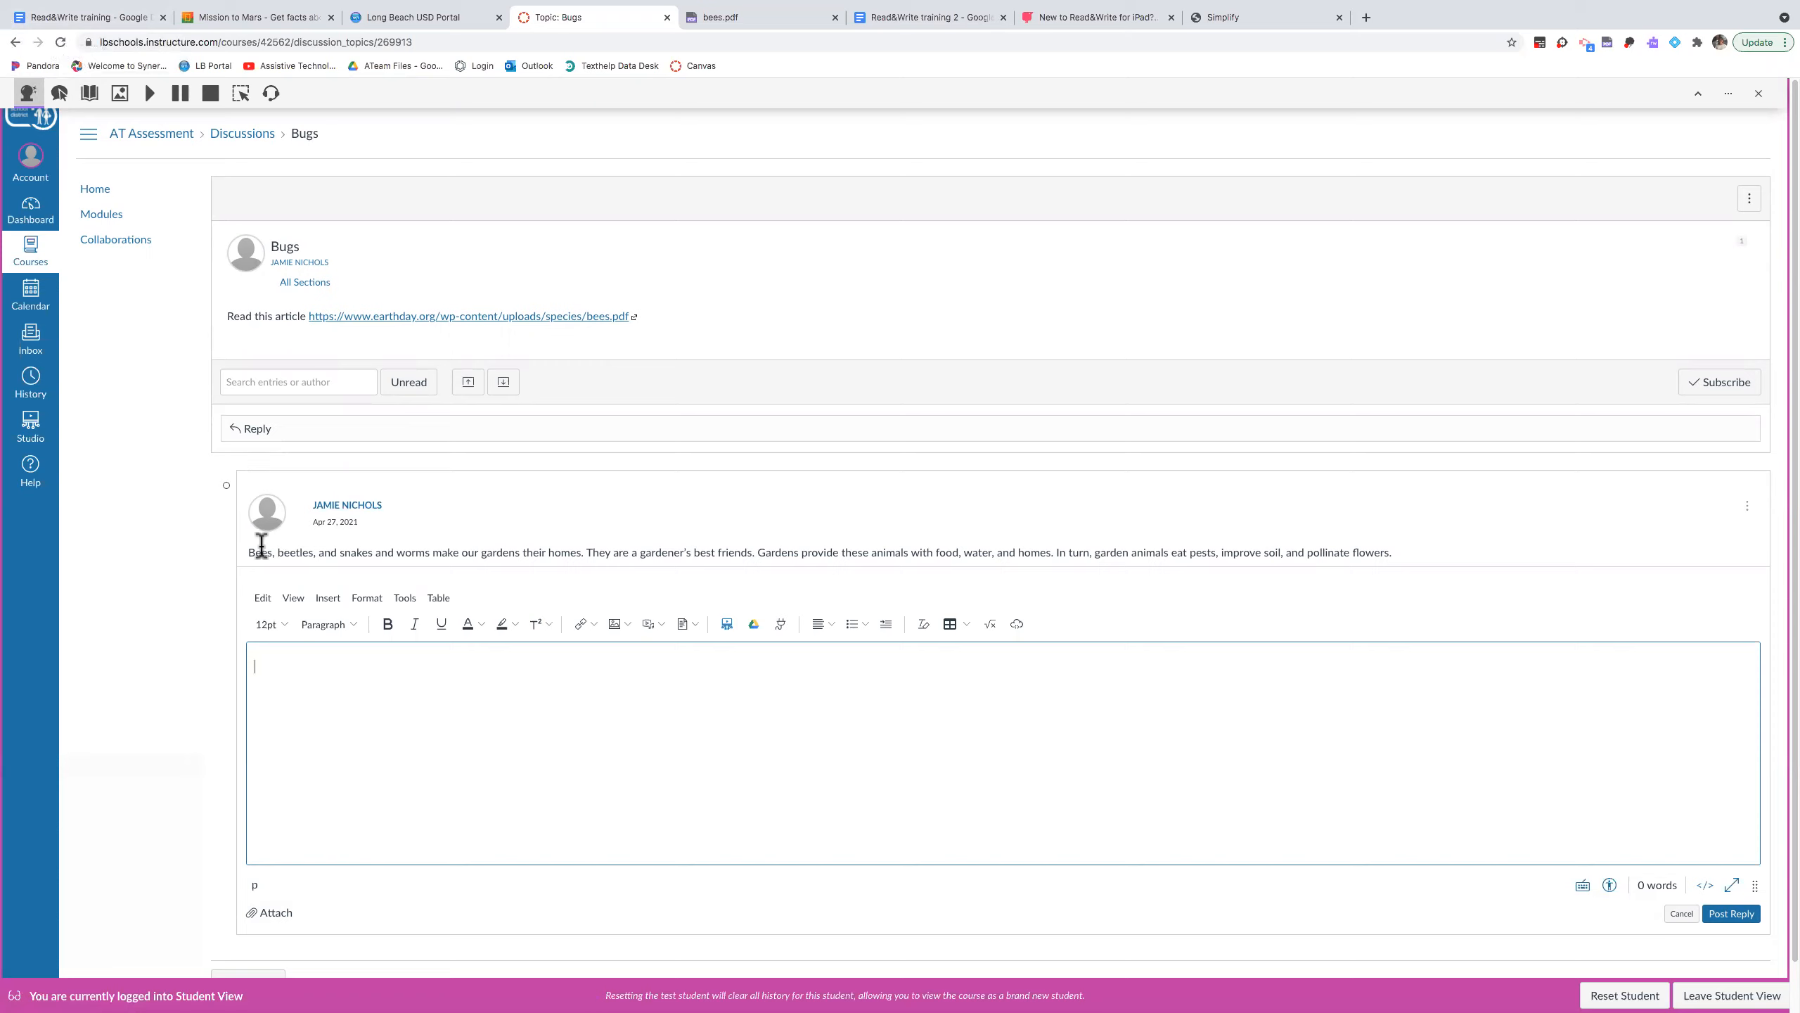
- Play the existing discussion post about bees, beetles, snakes and worms aloud and stop the speech
{"action": "left_click_drag", "start_coordinate": [249, 551], "coordinate": [499, 571]}
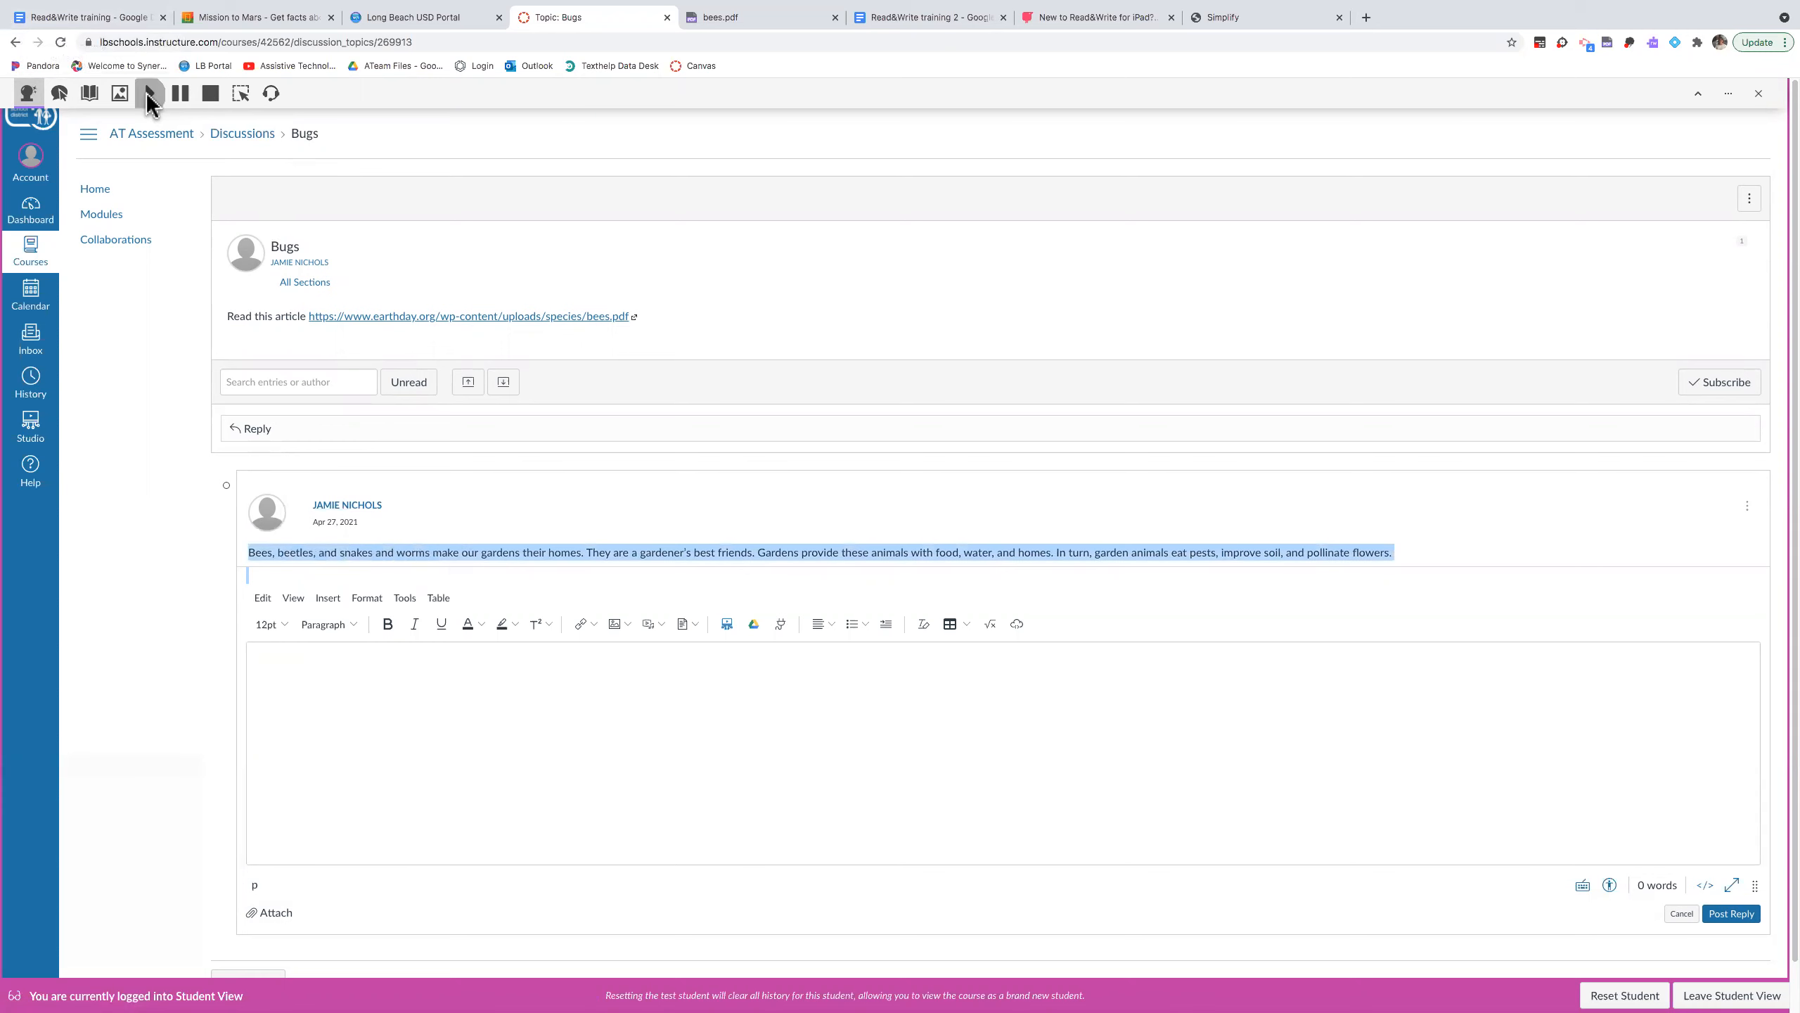
{"action": "left_click", "coordinate": [150, 95]}
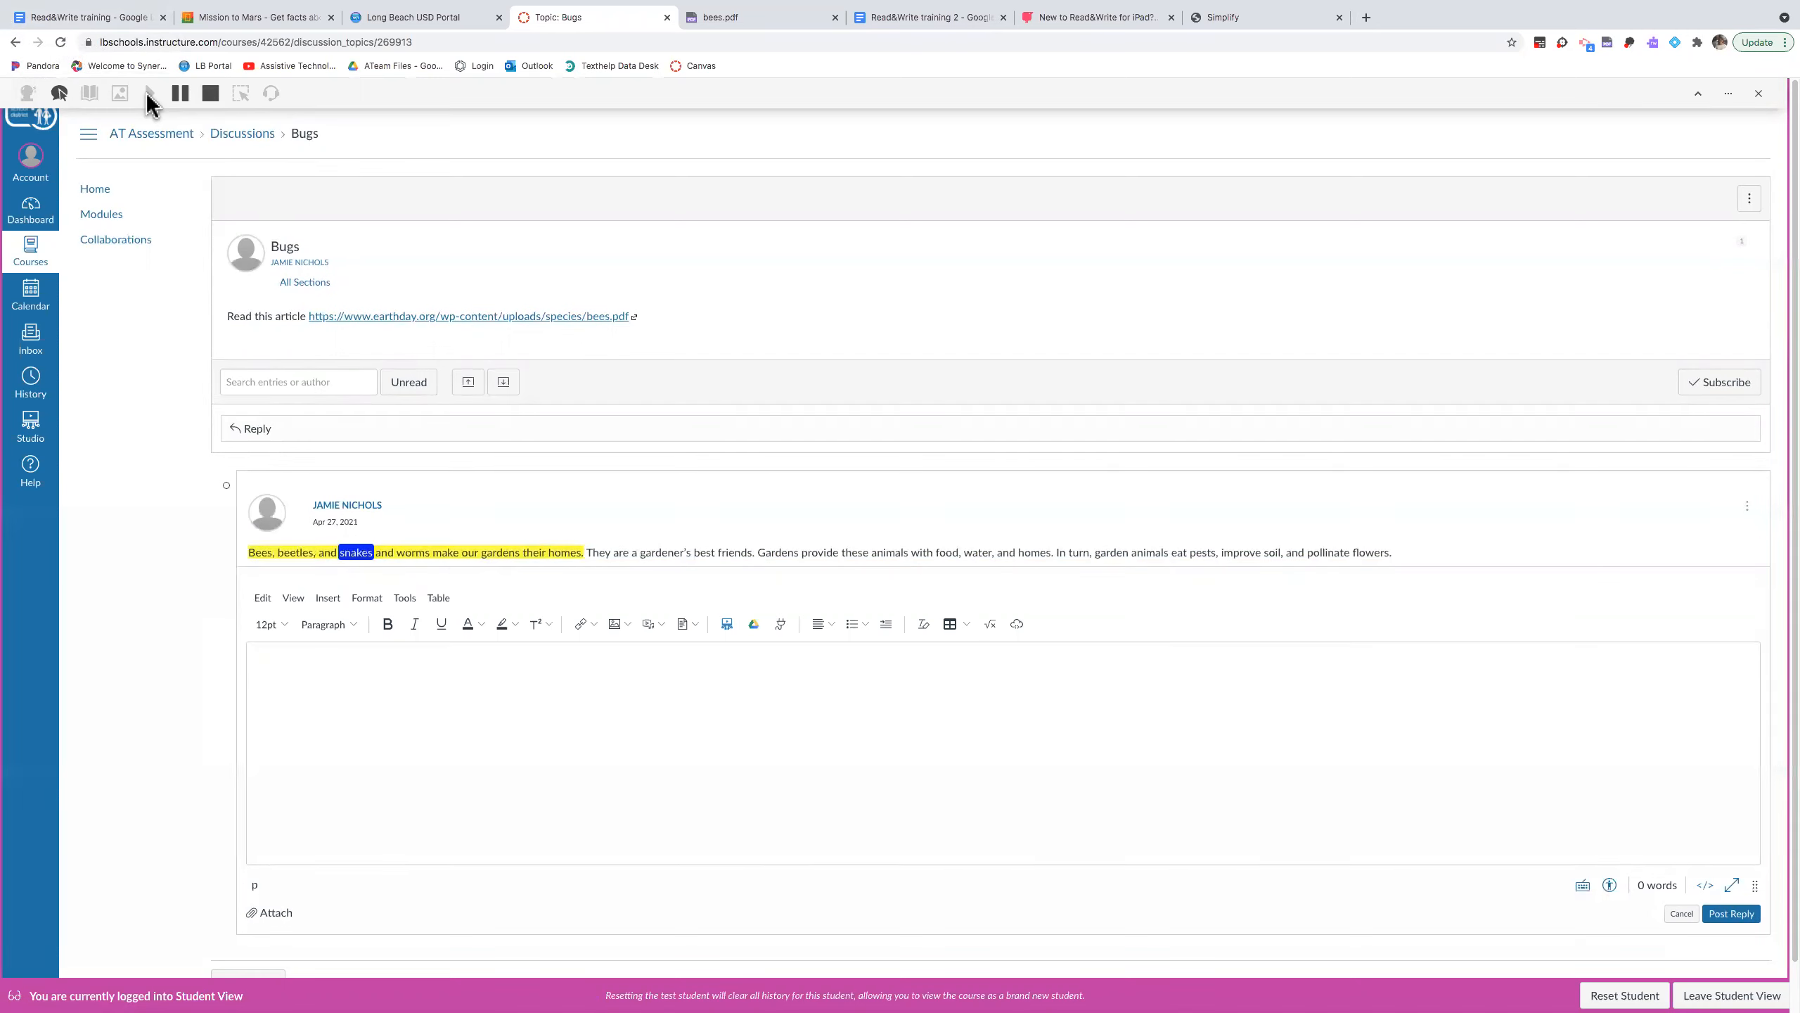
{"action": "left_click", "coordinate": [211, 93]}
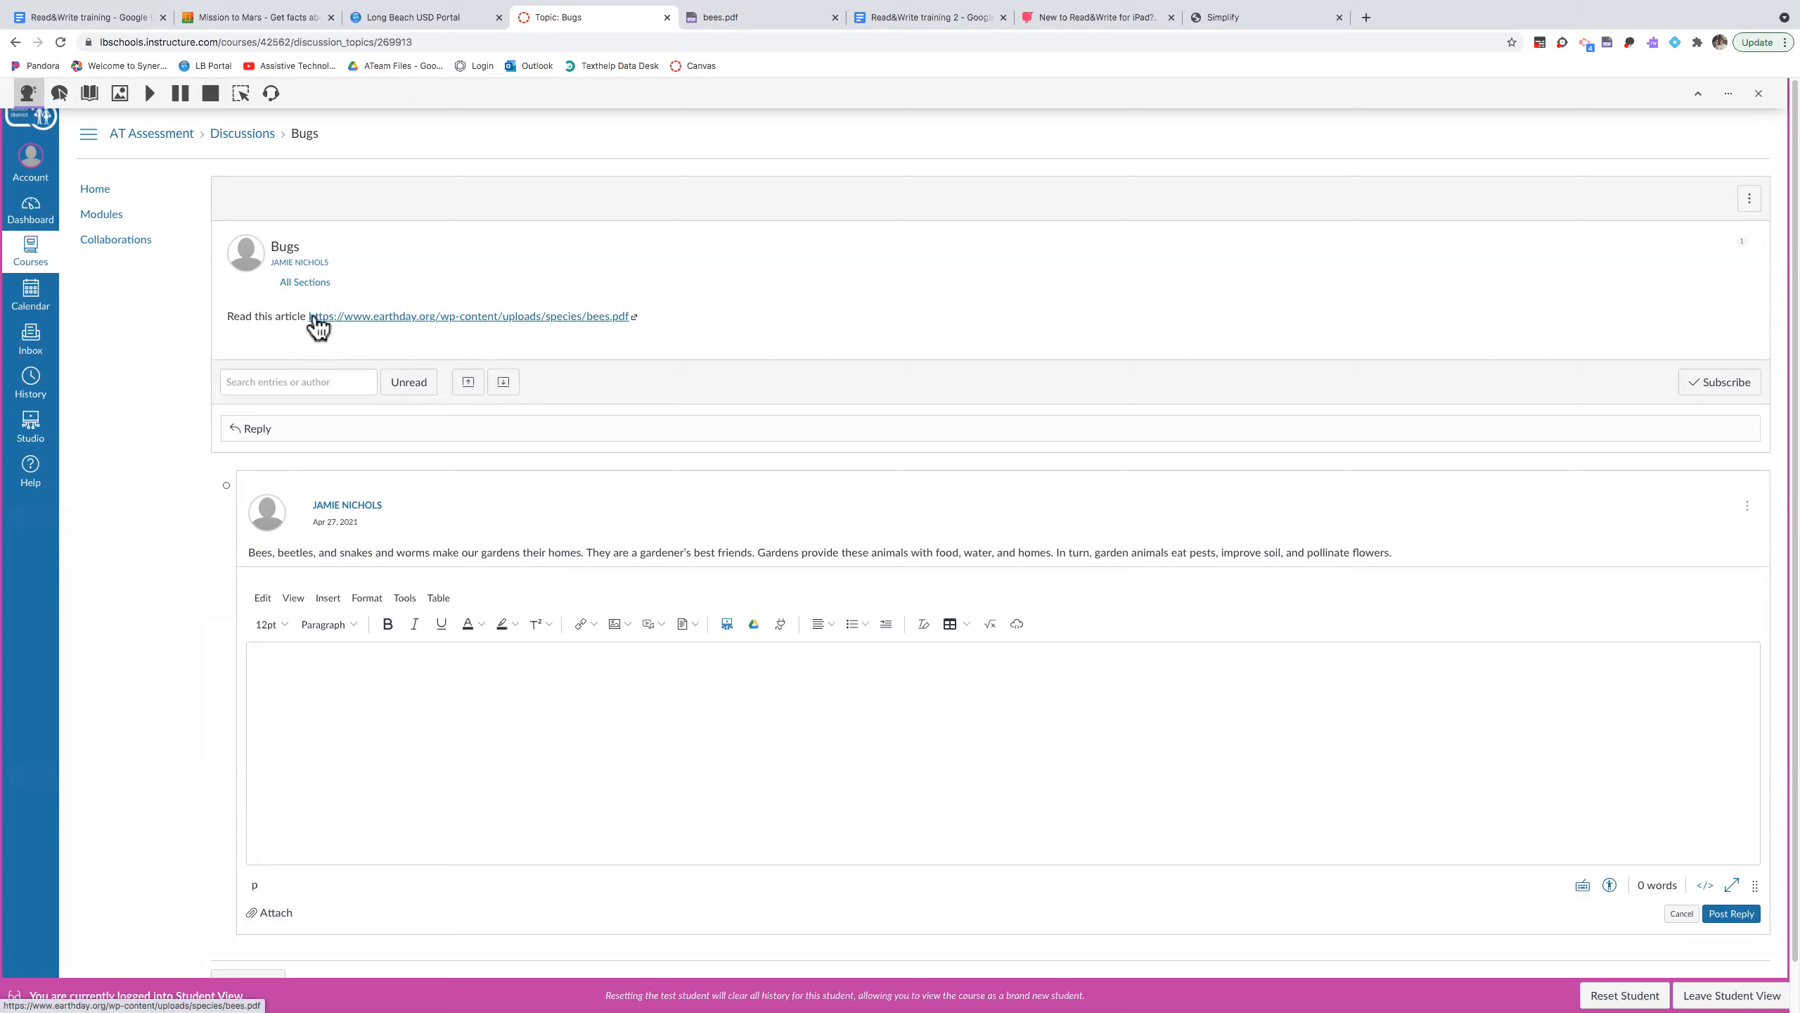
- Switch to bees.pdf, play the bulleted text under Facts About Bees aloud and stop the speech
{"action": "left_click", "coordinate": [747, 21]}
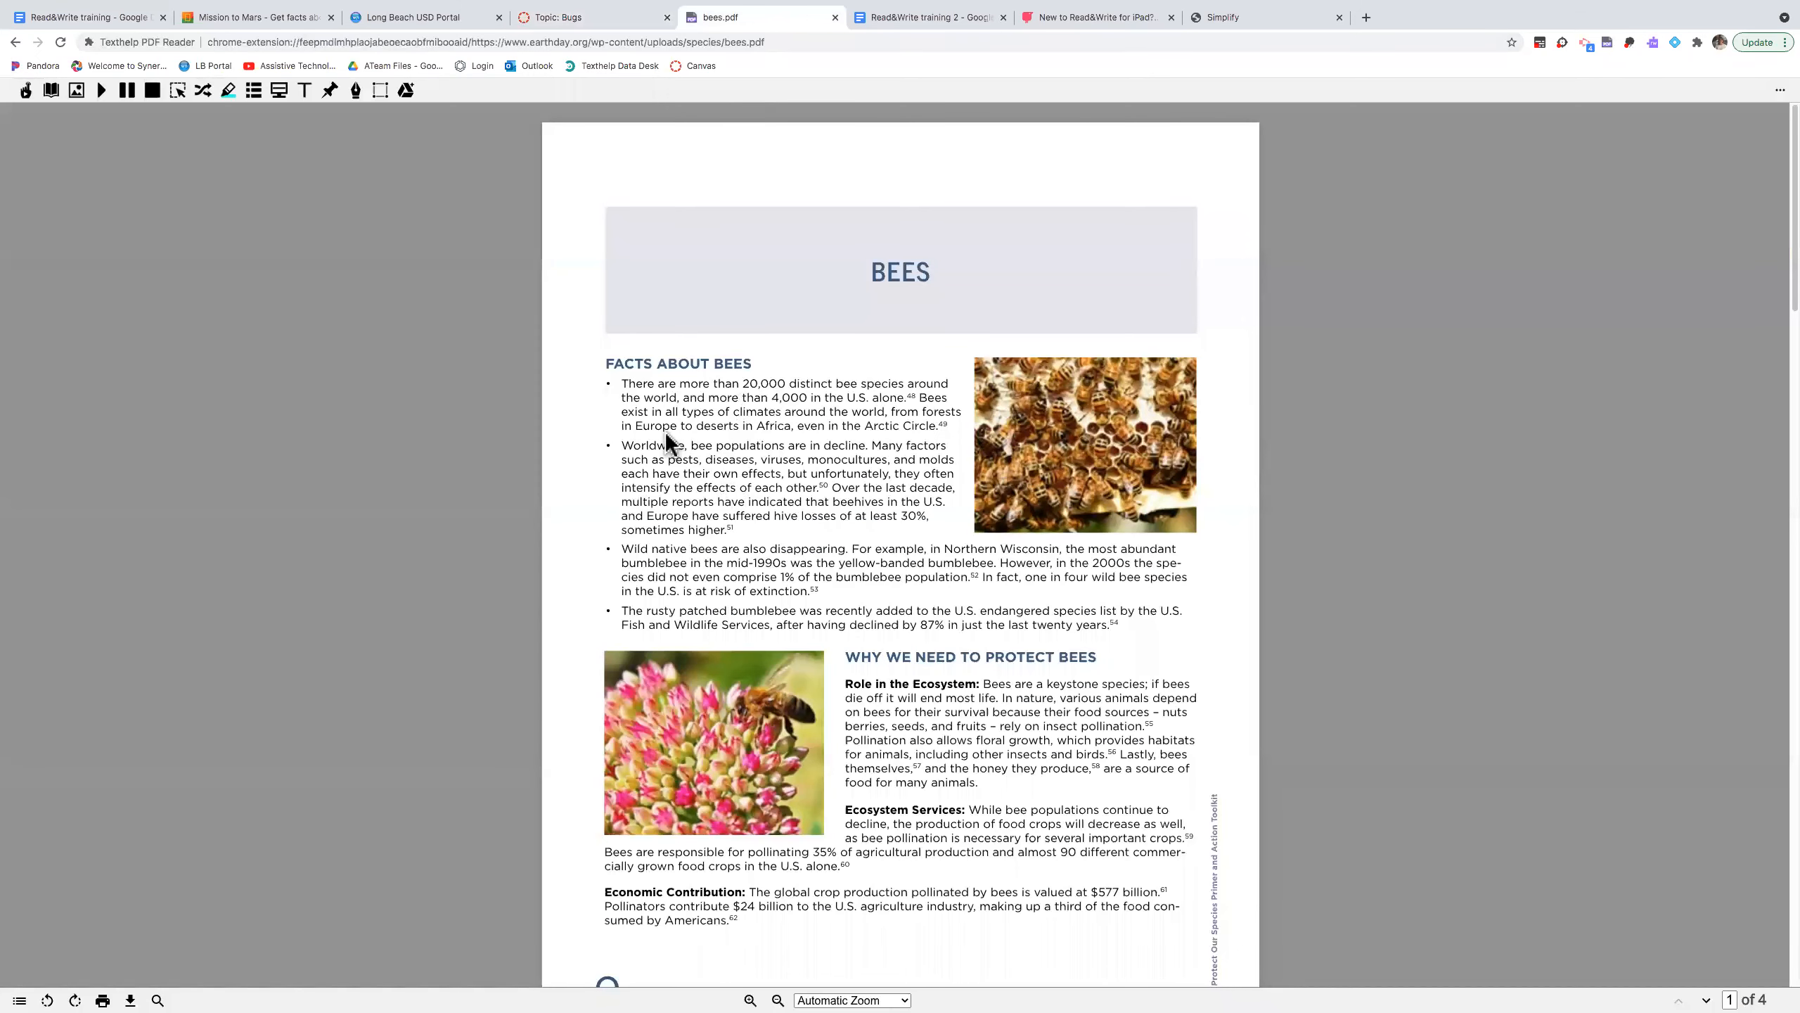
{"action": "left_click_drag", "start_coordinate": [622, 384], "coordinate": [906, 556]}
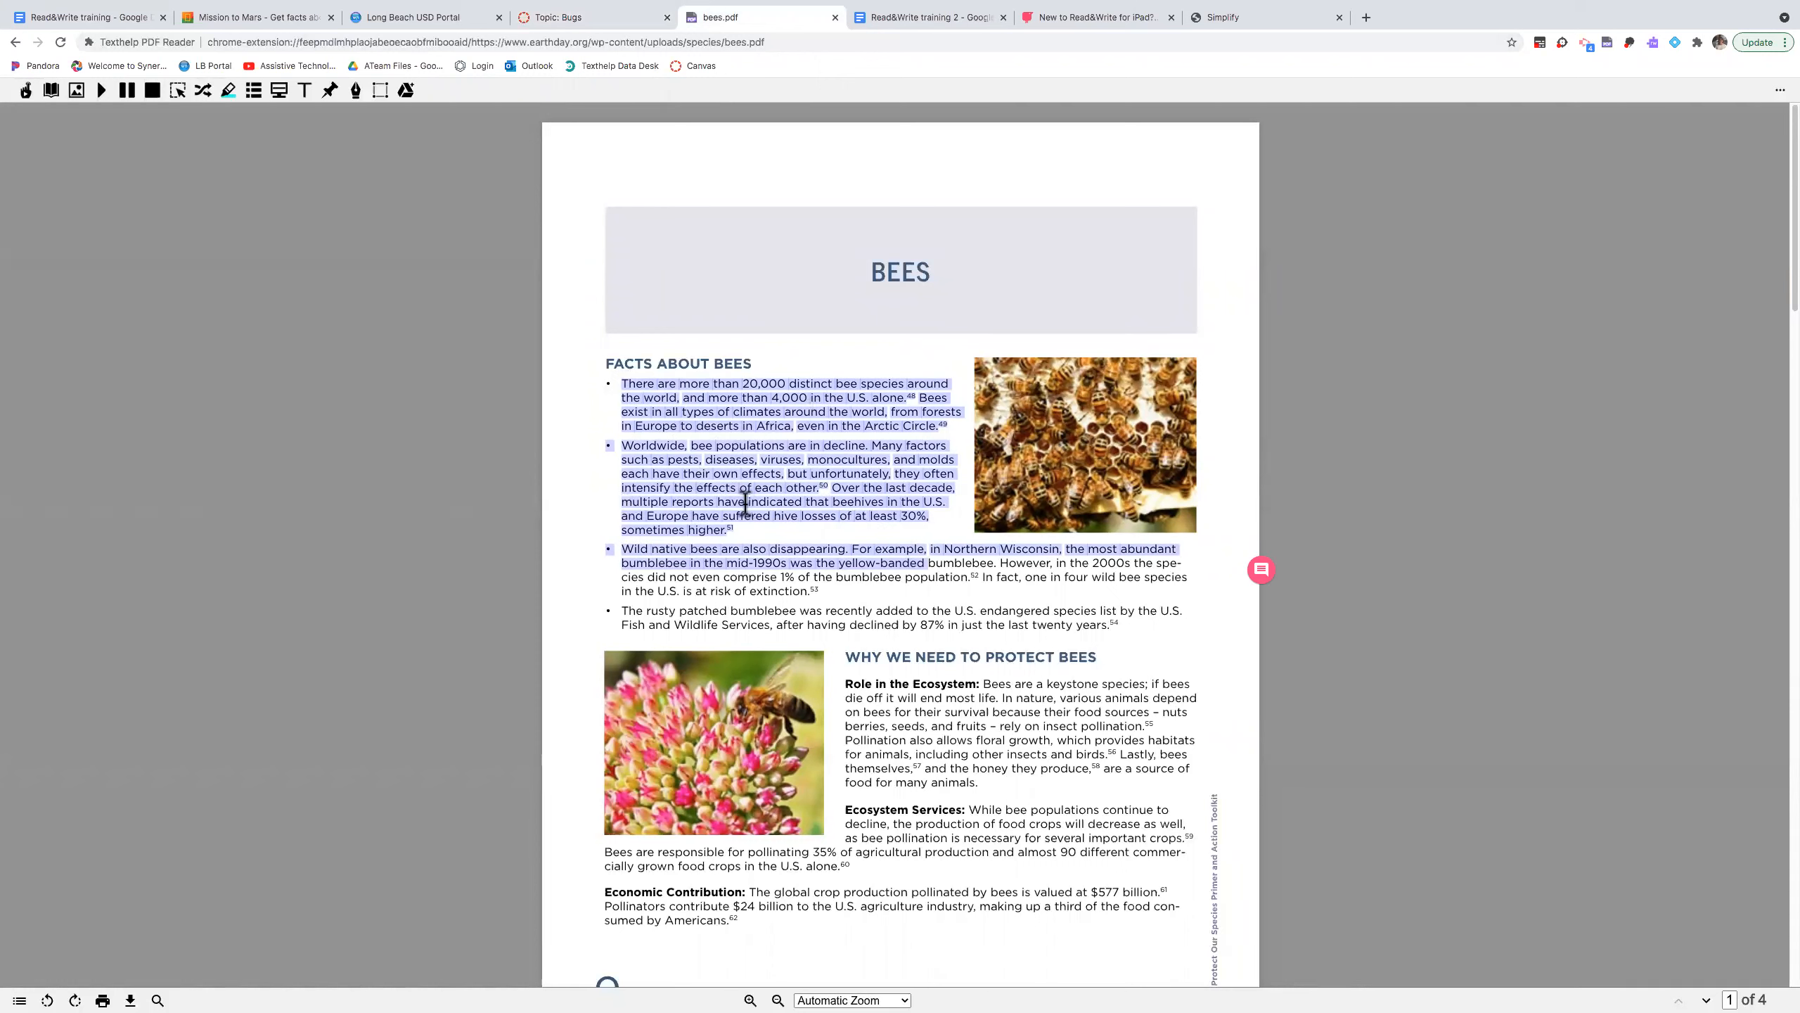
{"action": "left_click", "coordinate": [100, 95]}
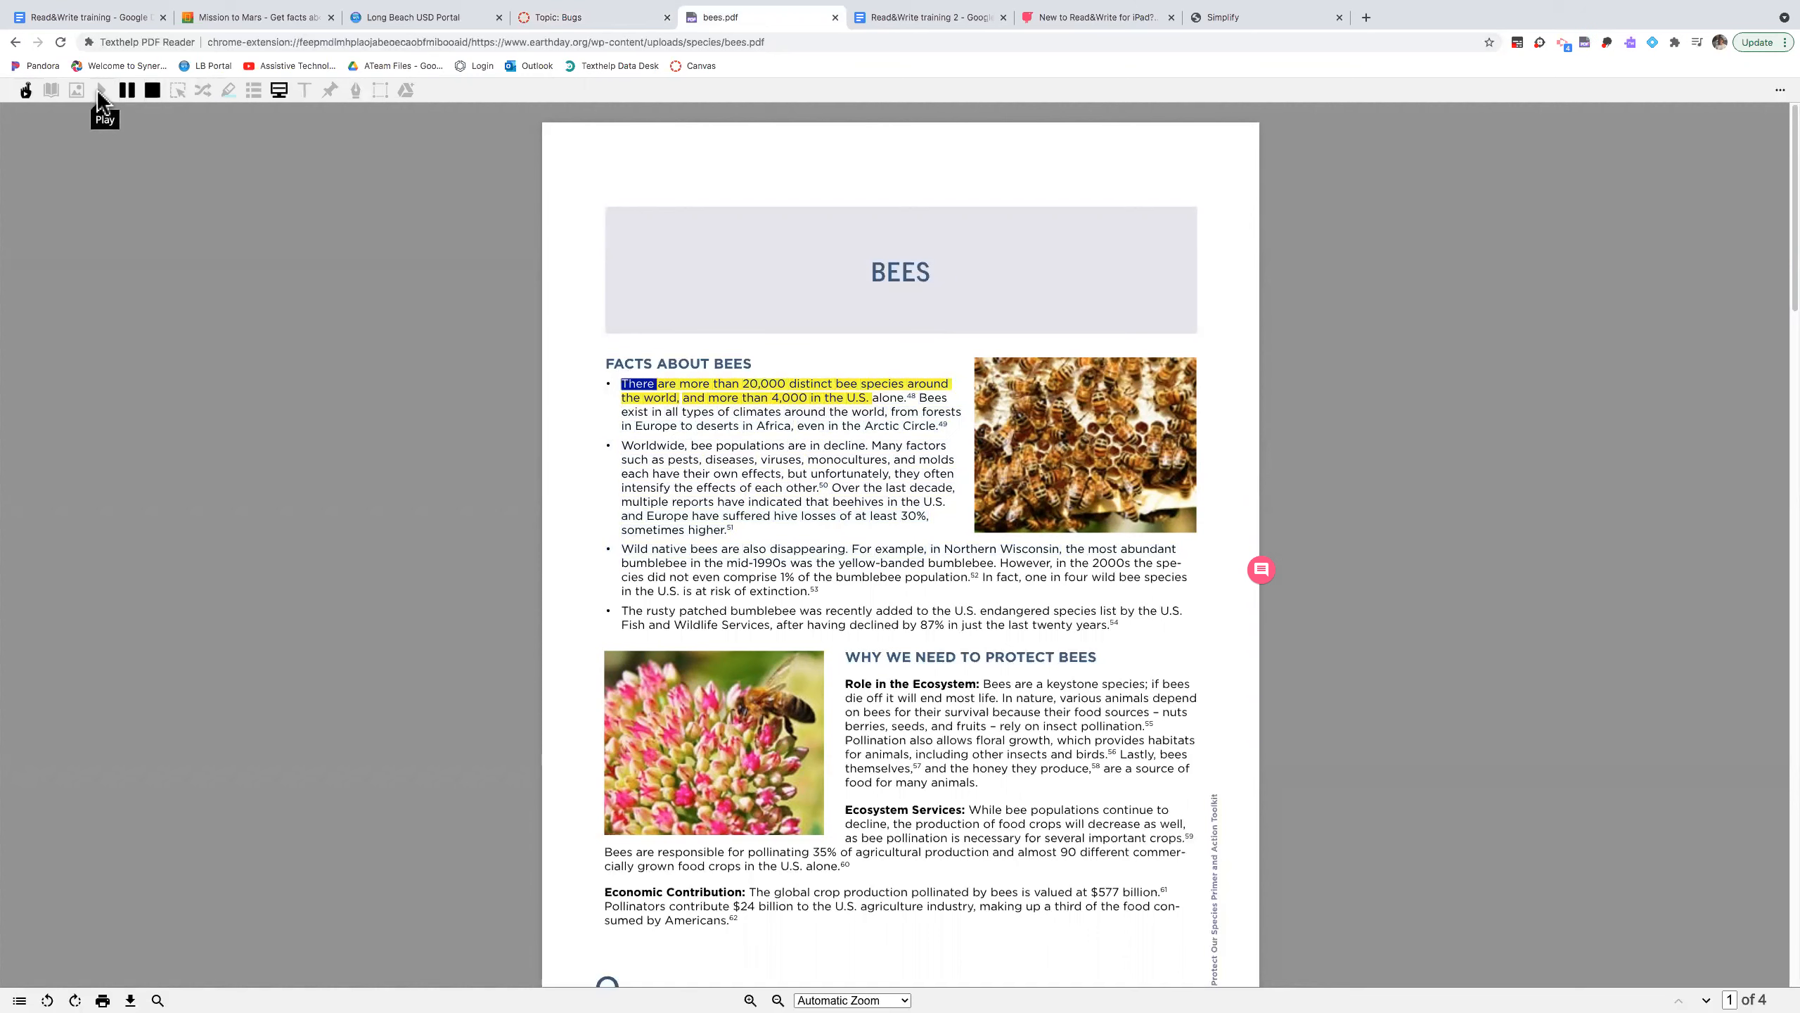
{"action": "left_click", "coordinate": [152, 90]}
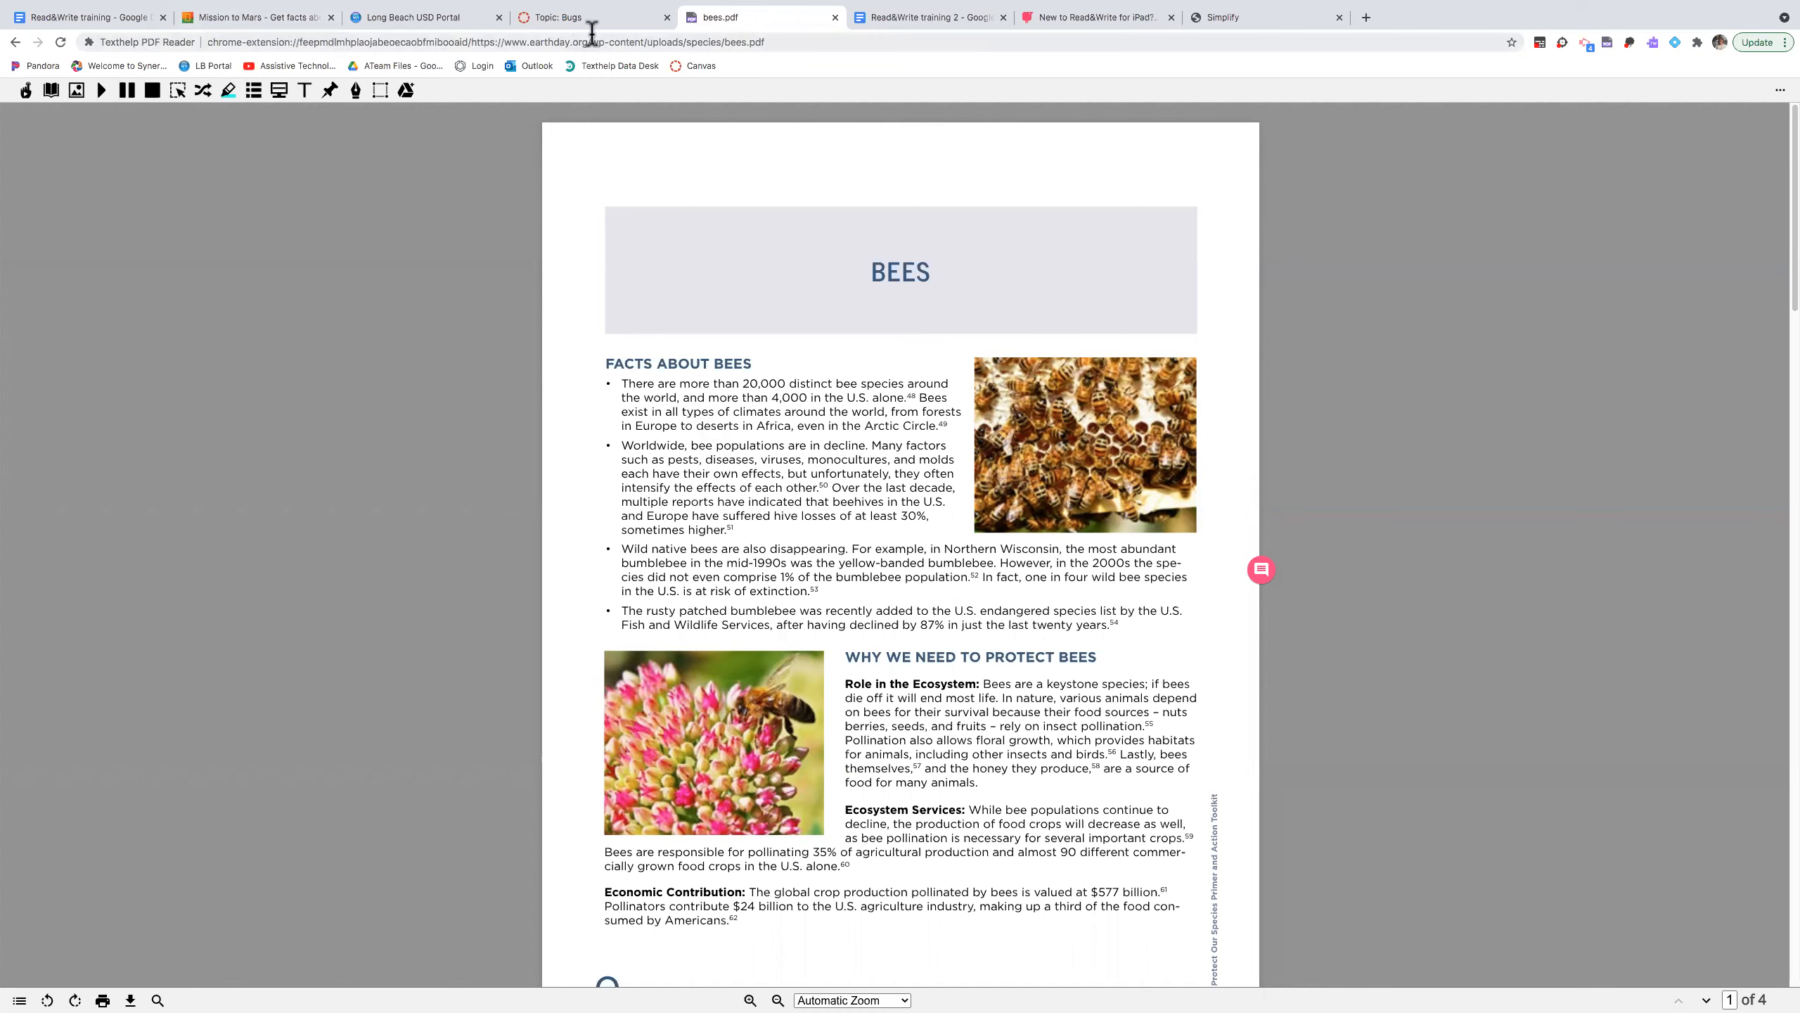
- Add a line below "Why is Mars red?" in Read&Write training 2 and copy the Mission to Mars article's sentence about rusting iron minerals
{"action": "left_click", "coordinate": [913, 21]}
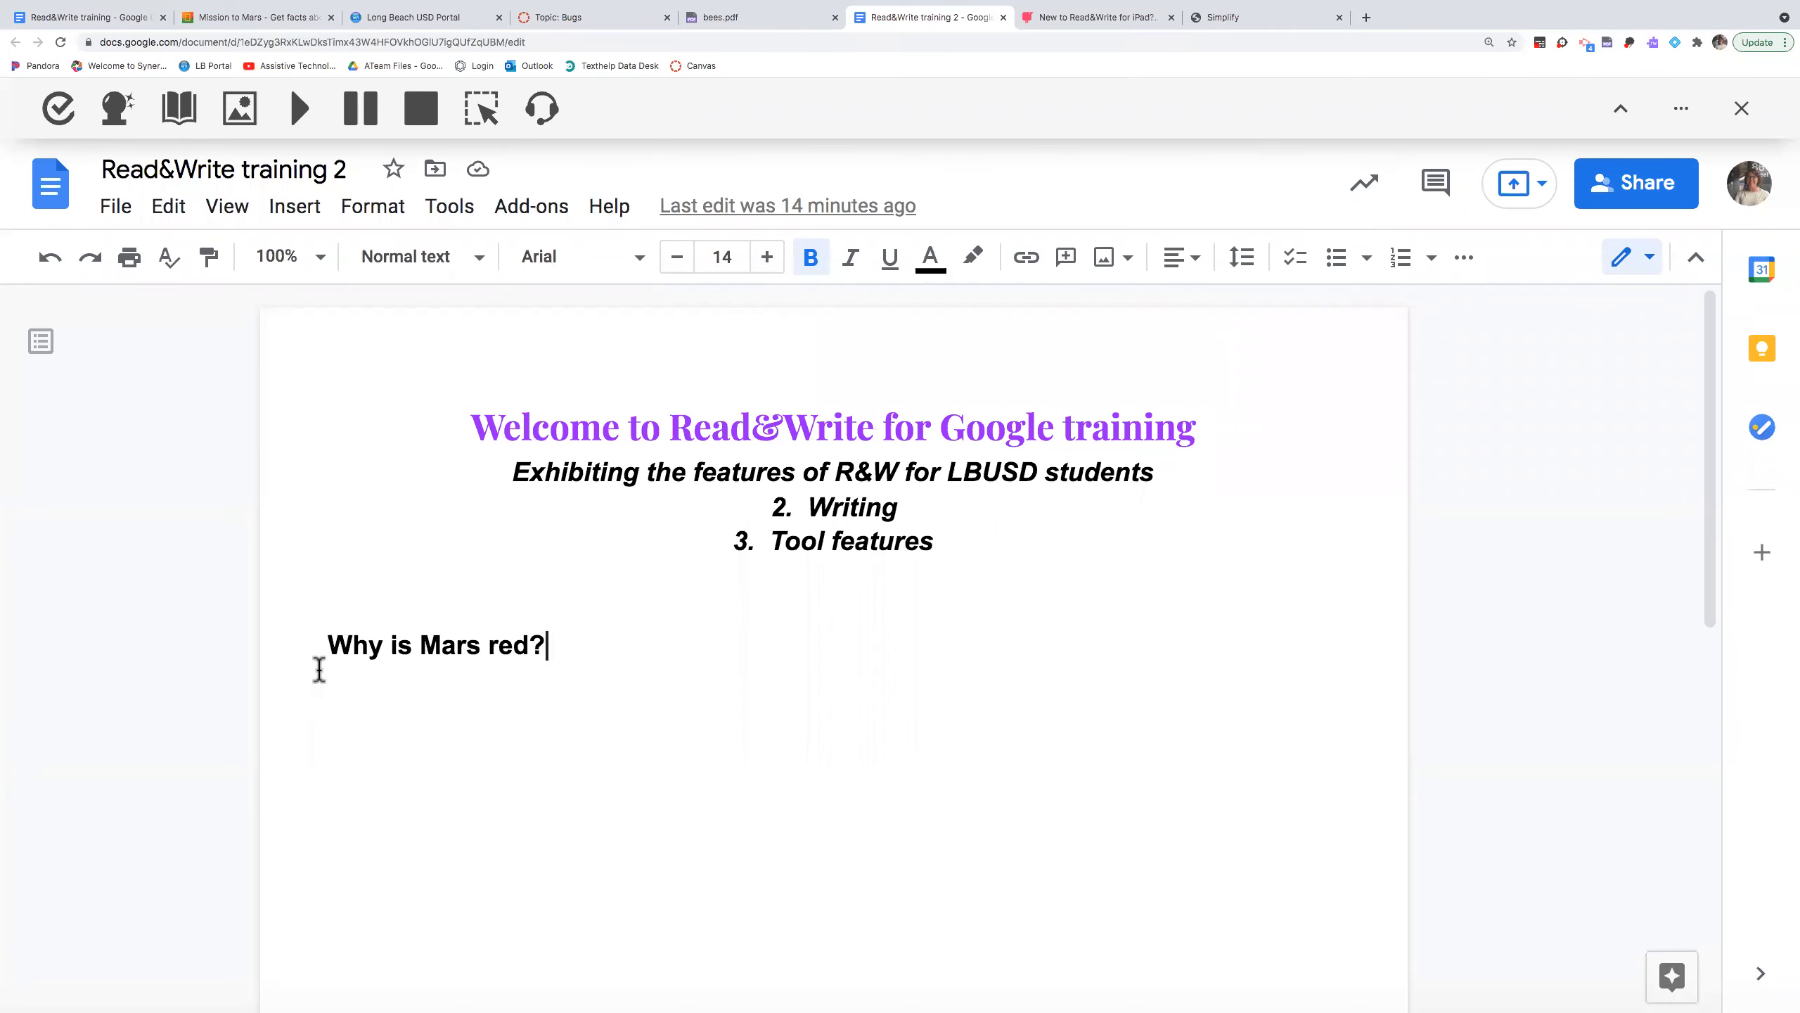
{"action": "key", "text": "Return"}
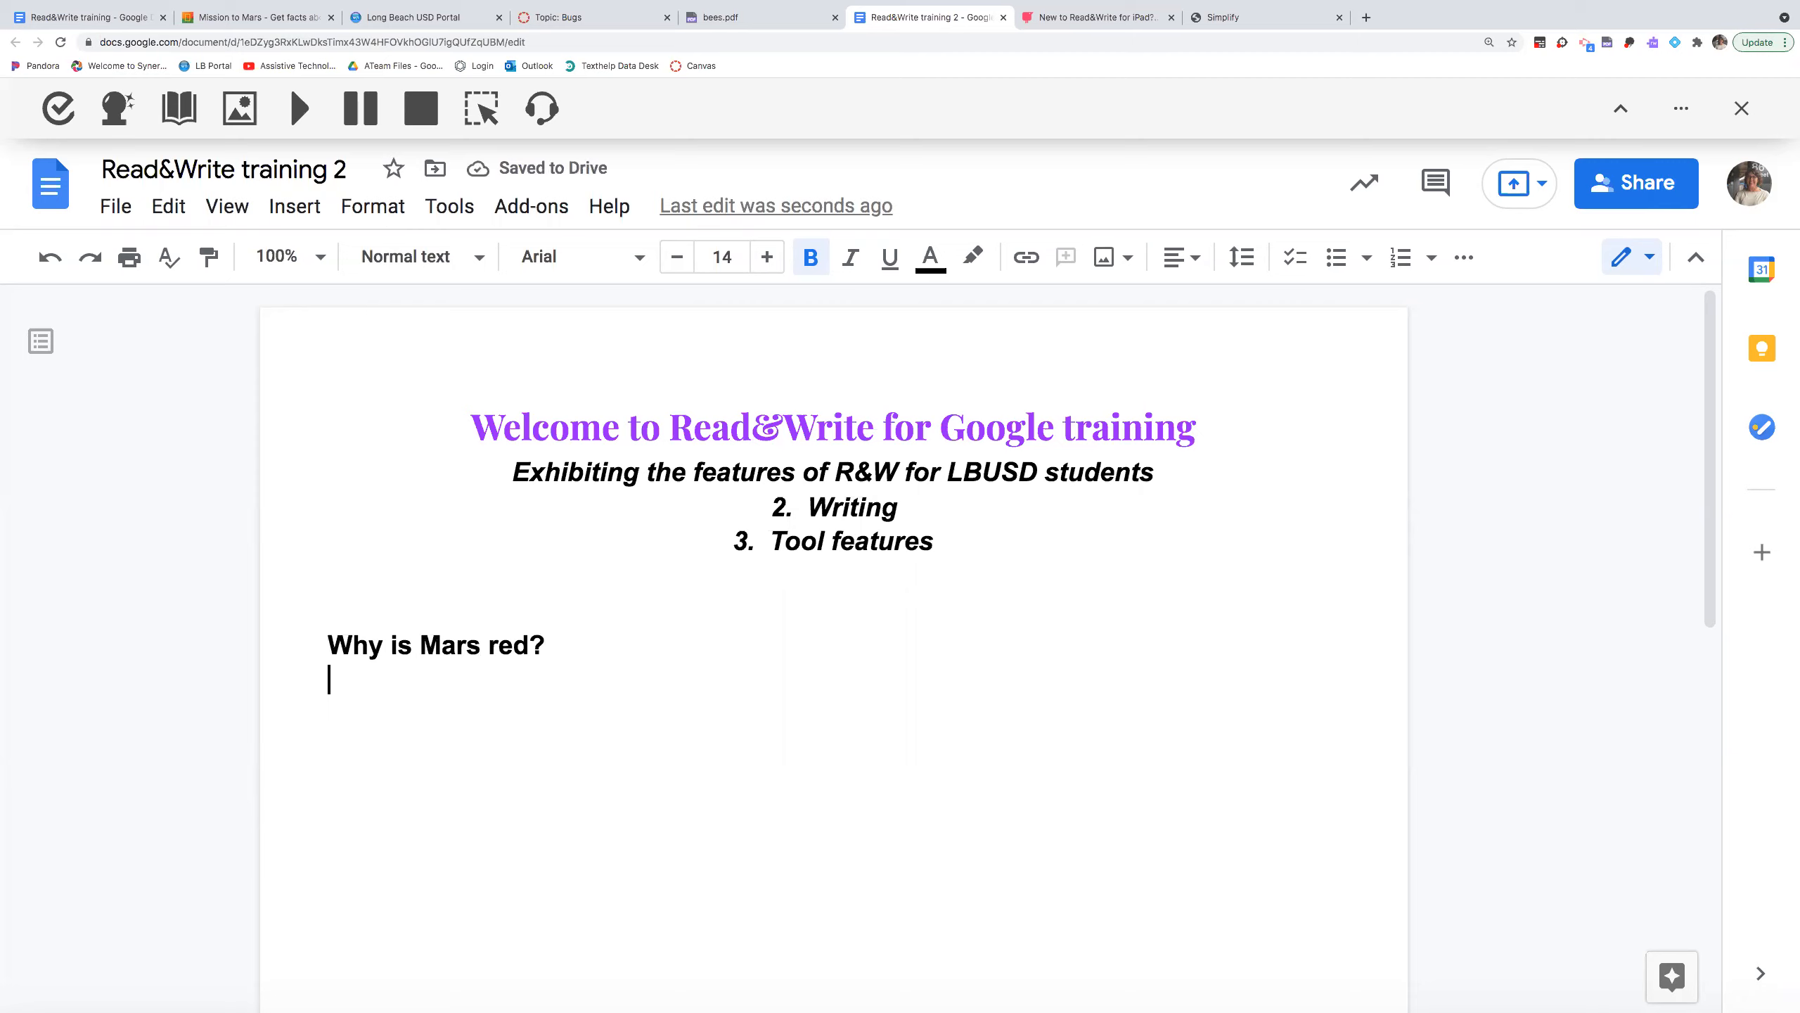
{"action": "left_click", "coordinate": [1216, 17]}
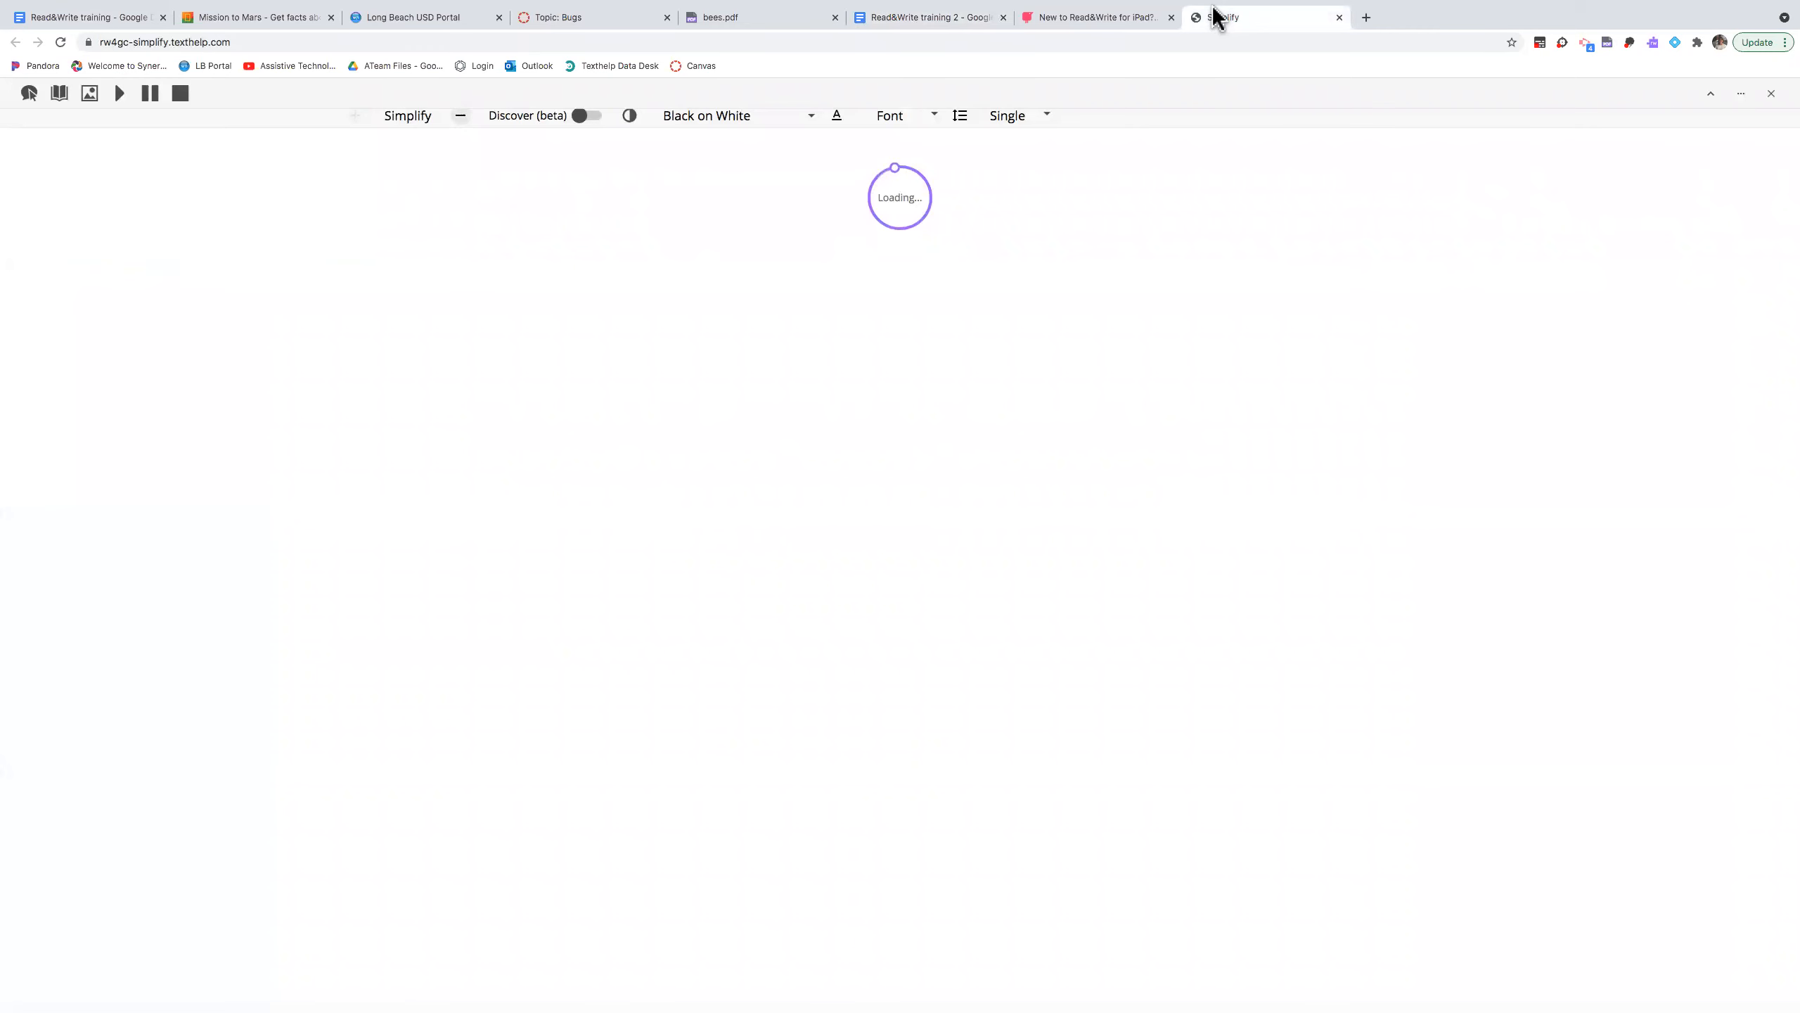
{"action": "left_click", "coordinate": [259, 15]}
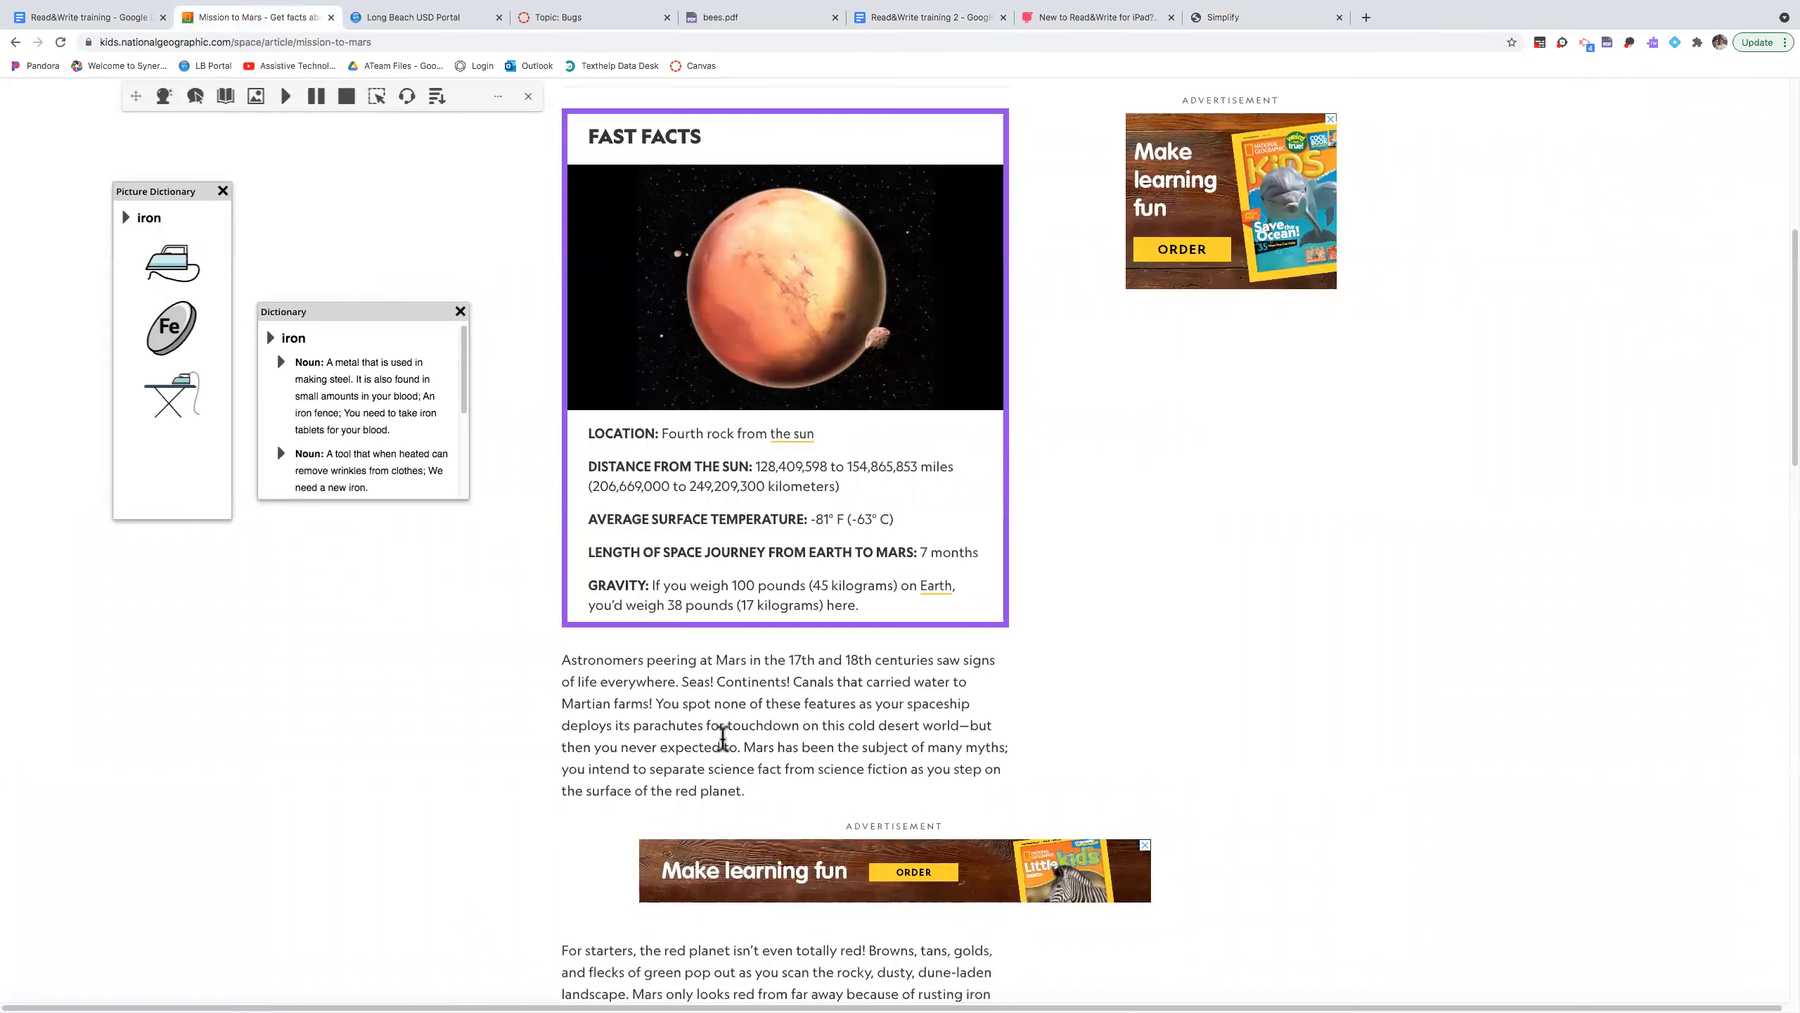
{"action": "scroll", "coordinate": [723, 740], "scroll_direction": "up", "scroll_amount": 1}
{"action": "scroll", "coordinate": [723, 740], "scroll_direction": "down", "scroll_amount": 6}
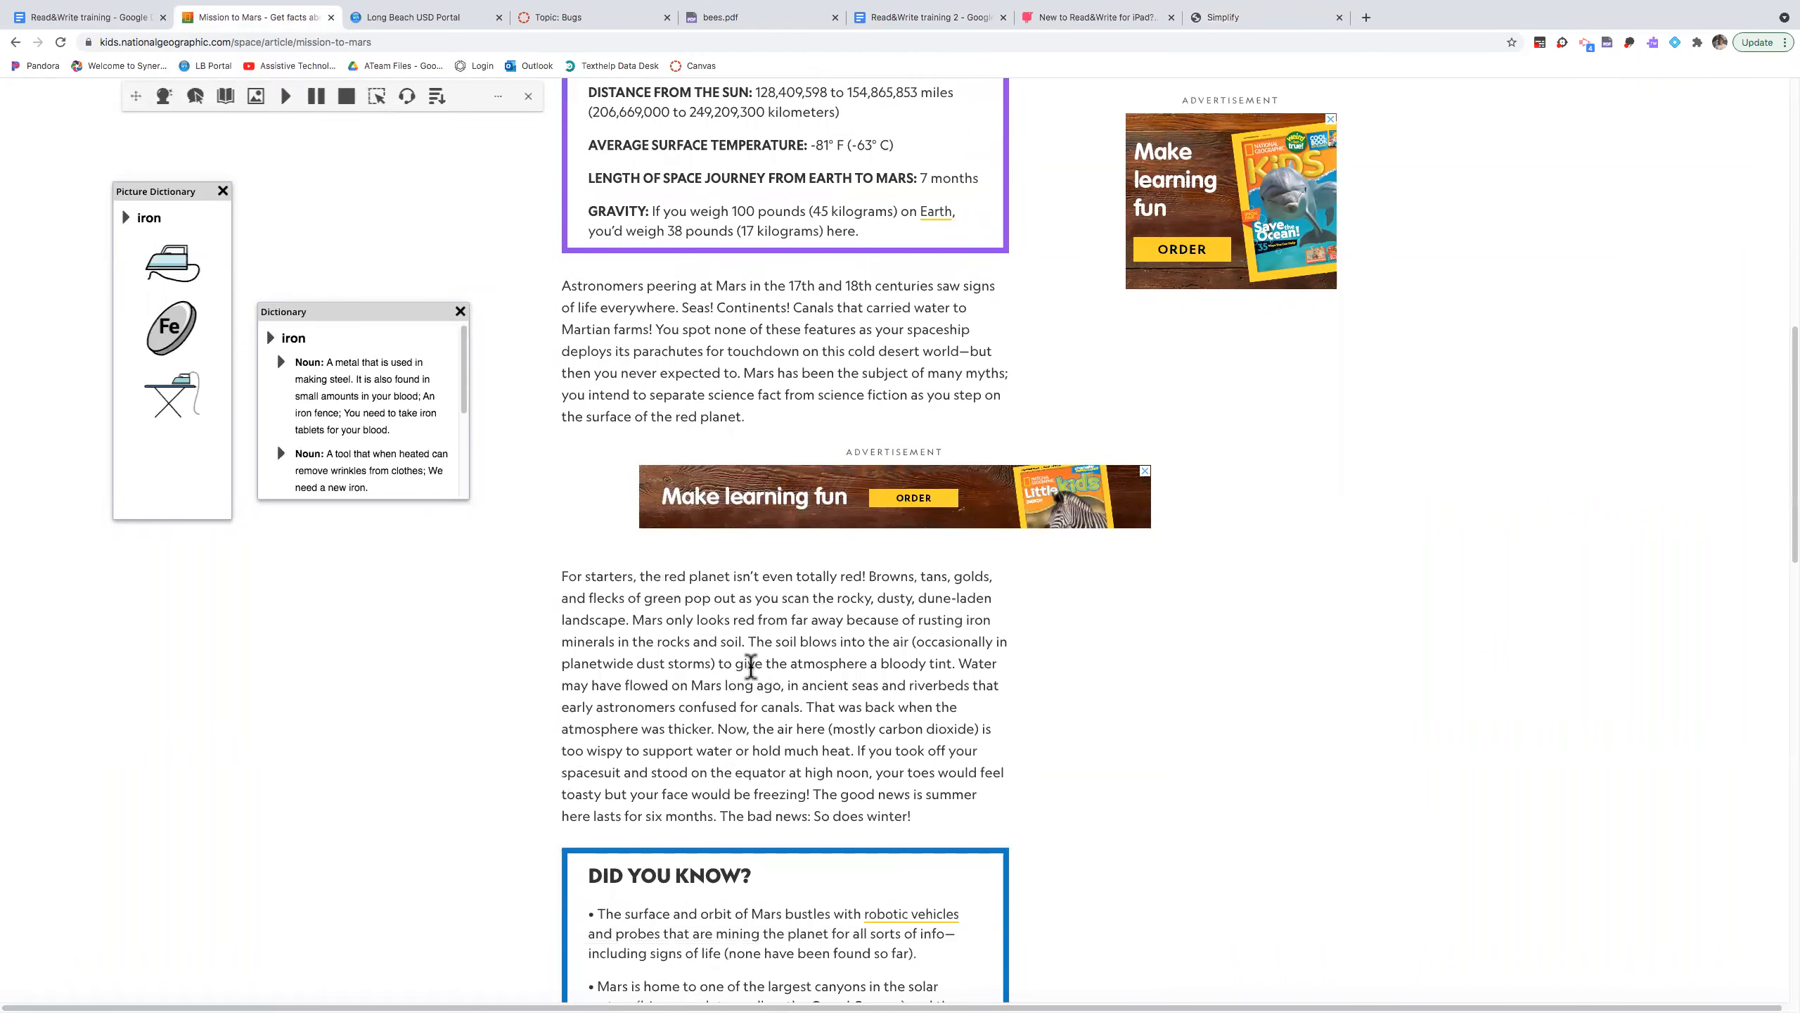
{"action": "left_click_drag", "start_coordinate": [633, 619], "coordinate": [742, 645]}
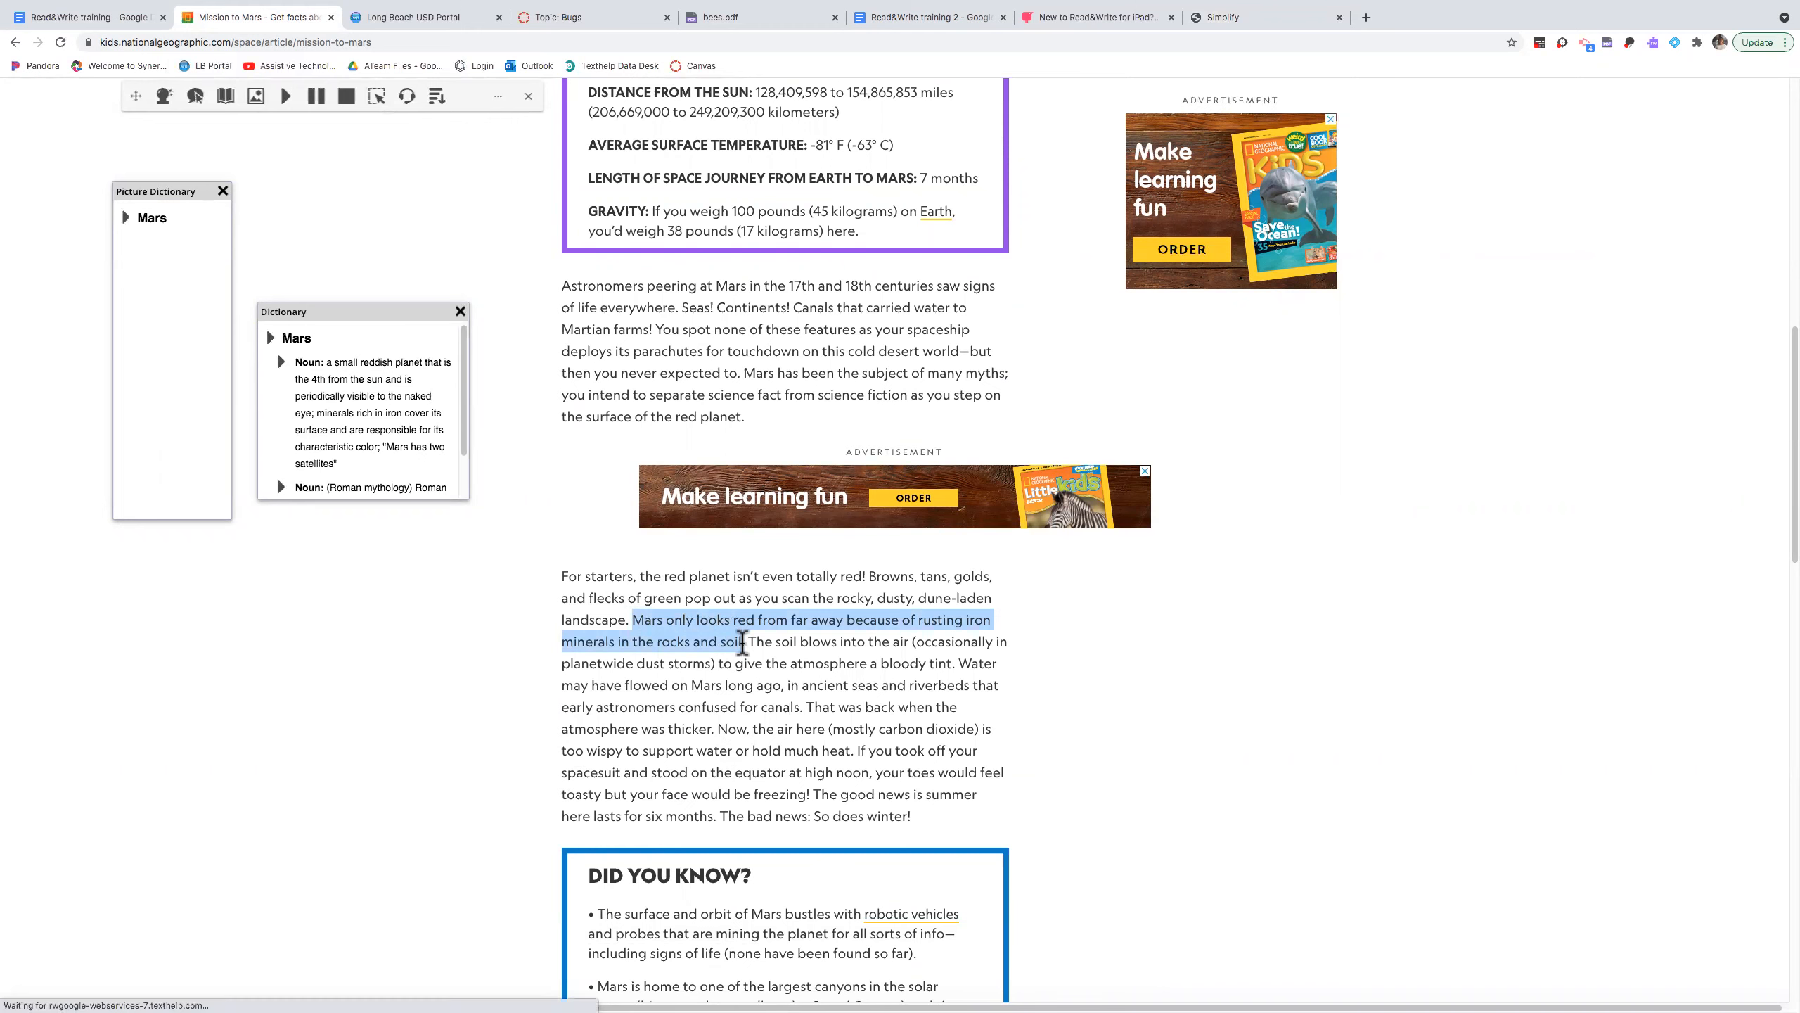
{"action": "right_click", "coordinate": [718, 630]}
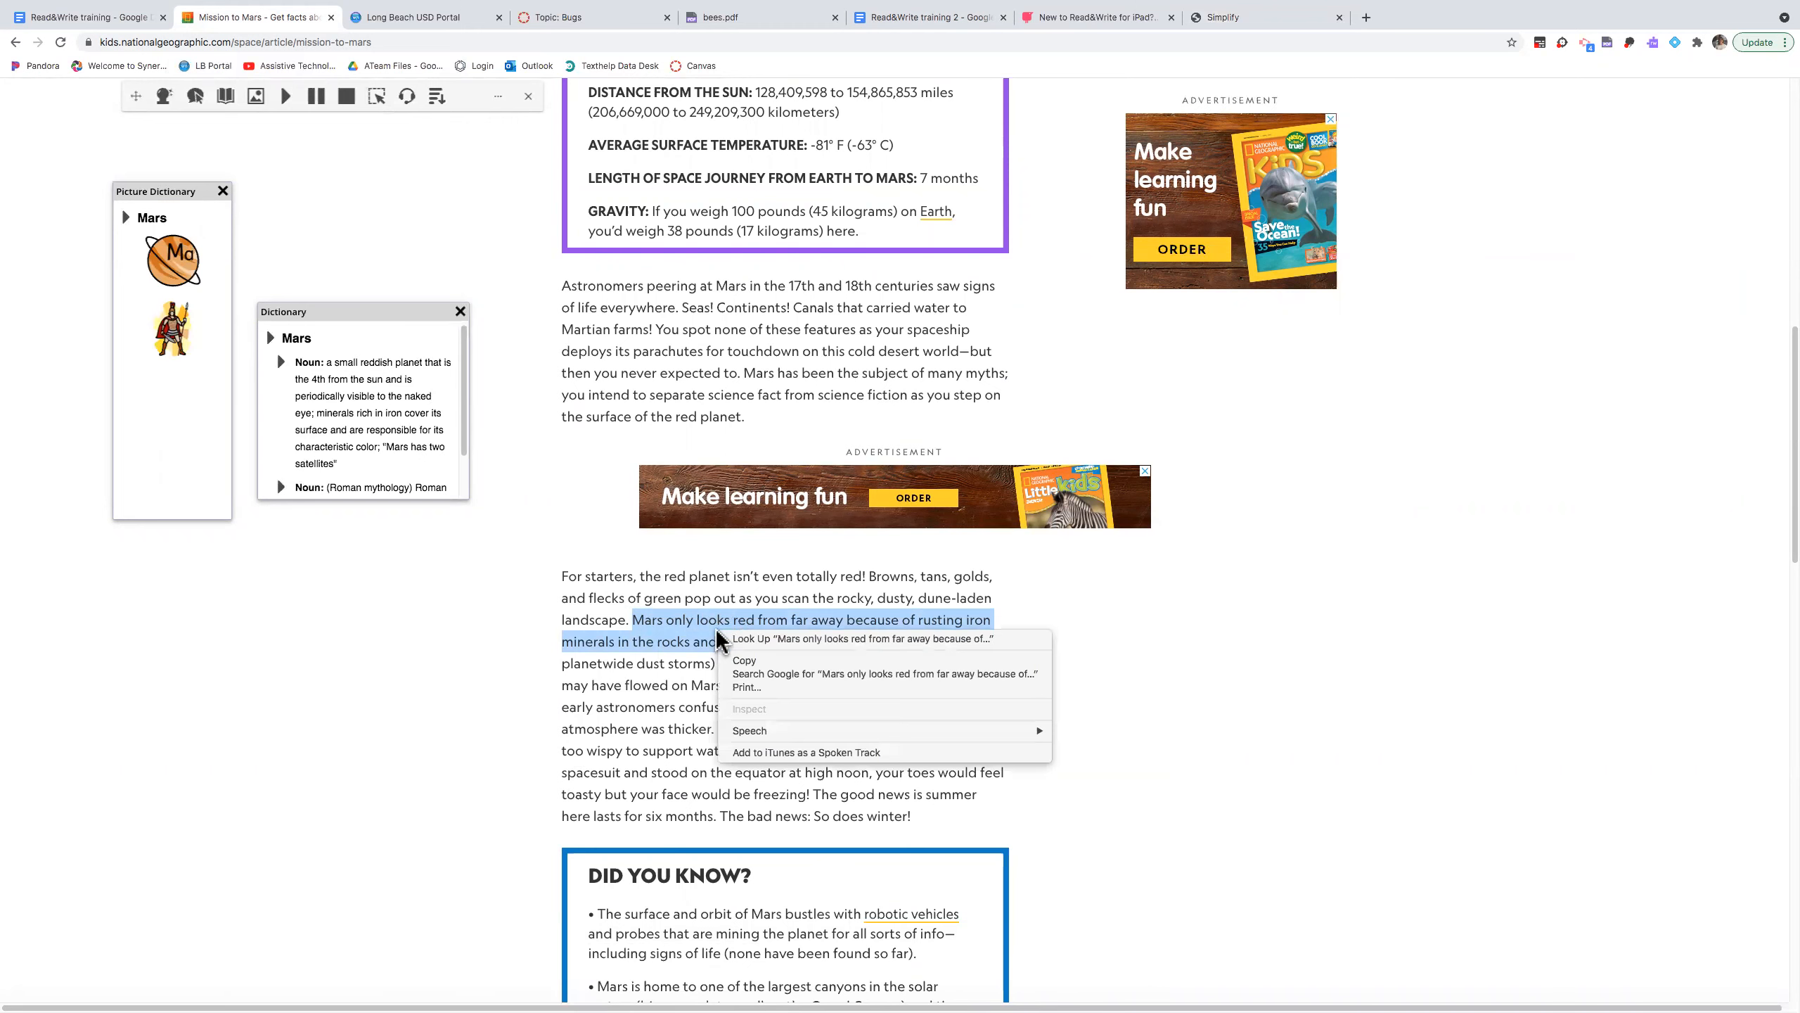
{"action": "left_click", "coordinate": [742, 661]}
- Paste the copied sentence under "Why is Mars red?" in Read&Write training 2 and add a new line after it
{"action": "left_click", "coordinate": [928, 17]}
{"action": "left_click", "coordinate": [301, 687]}
{"action": "right_click", "coordinate": [317, 702]}
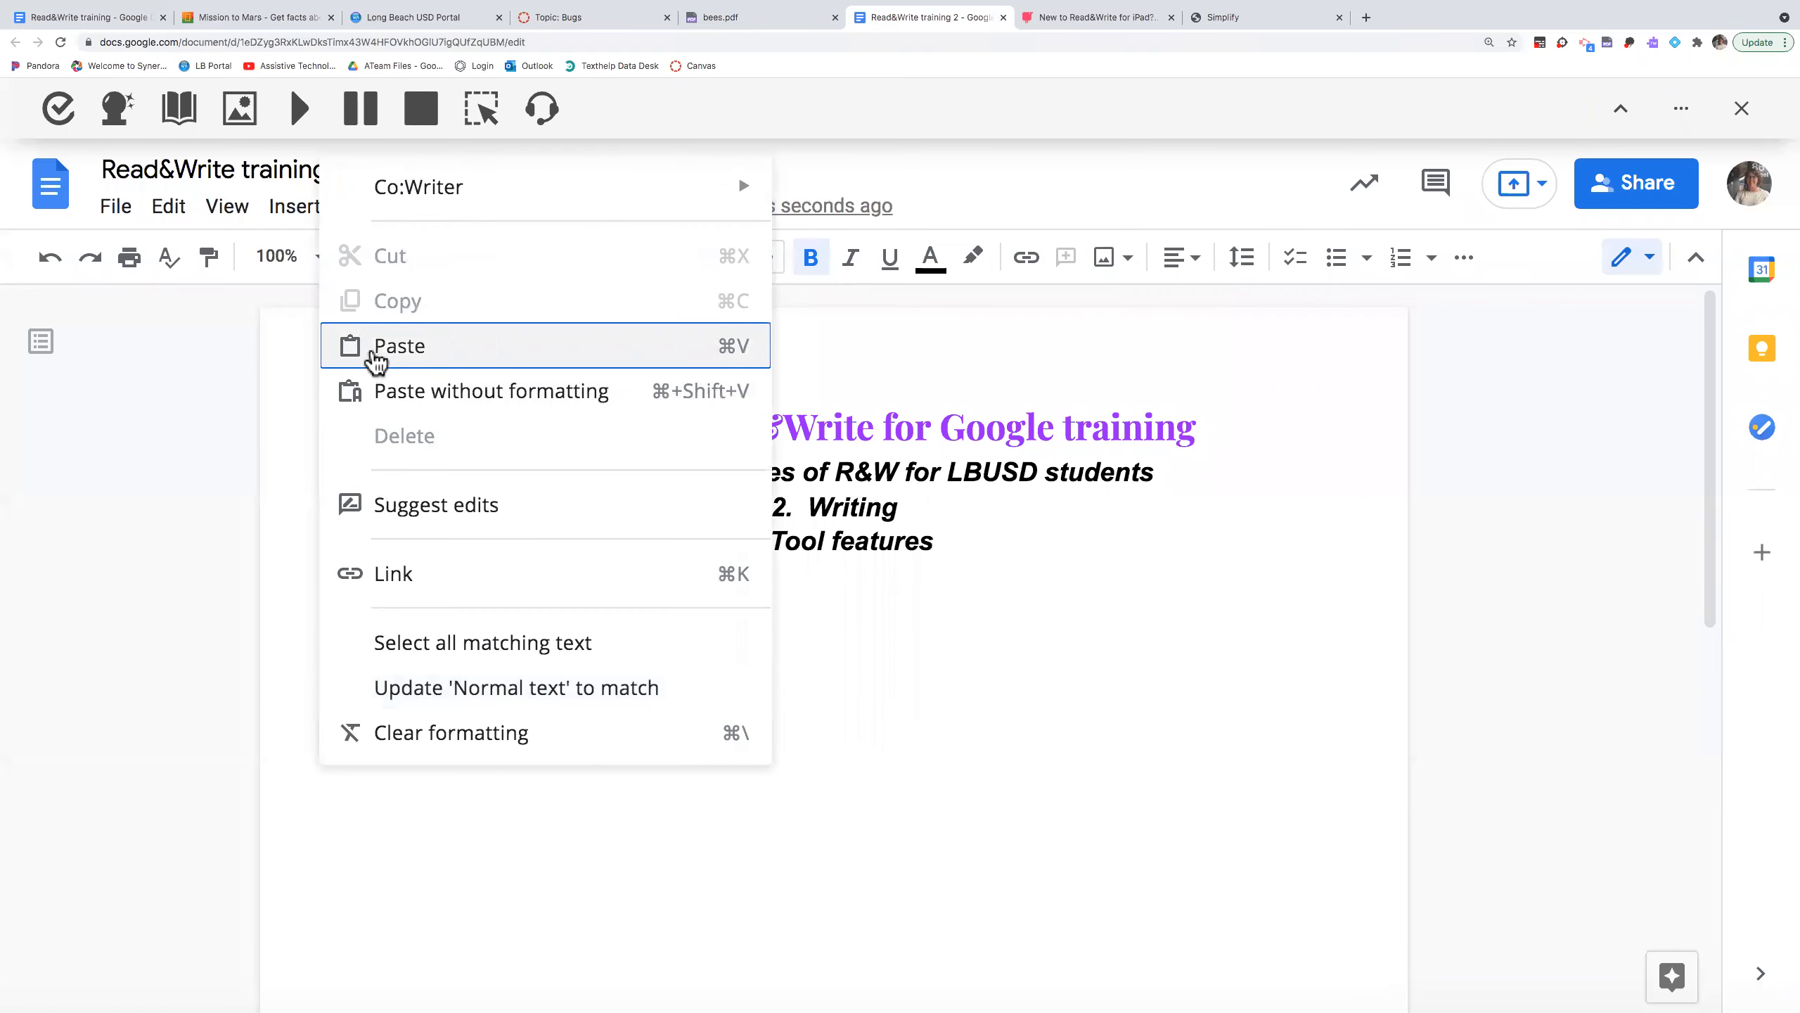
{"action": "left_click", "coordinate": [376, 362]}
{"action": "key", "text": "Return"}
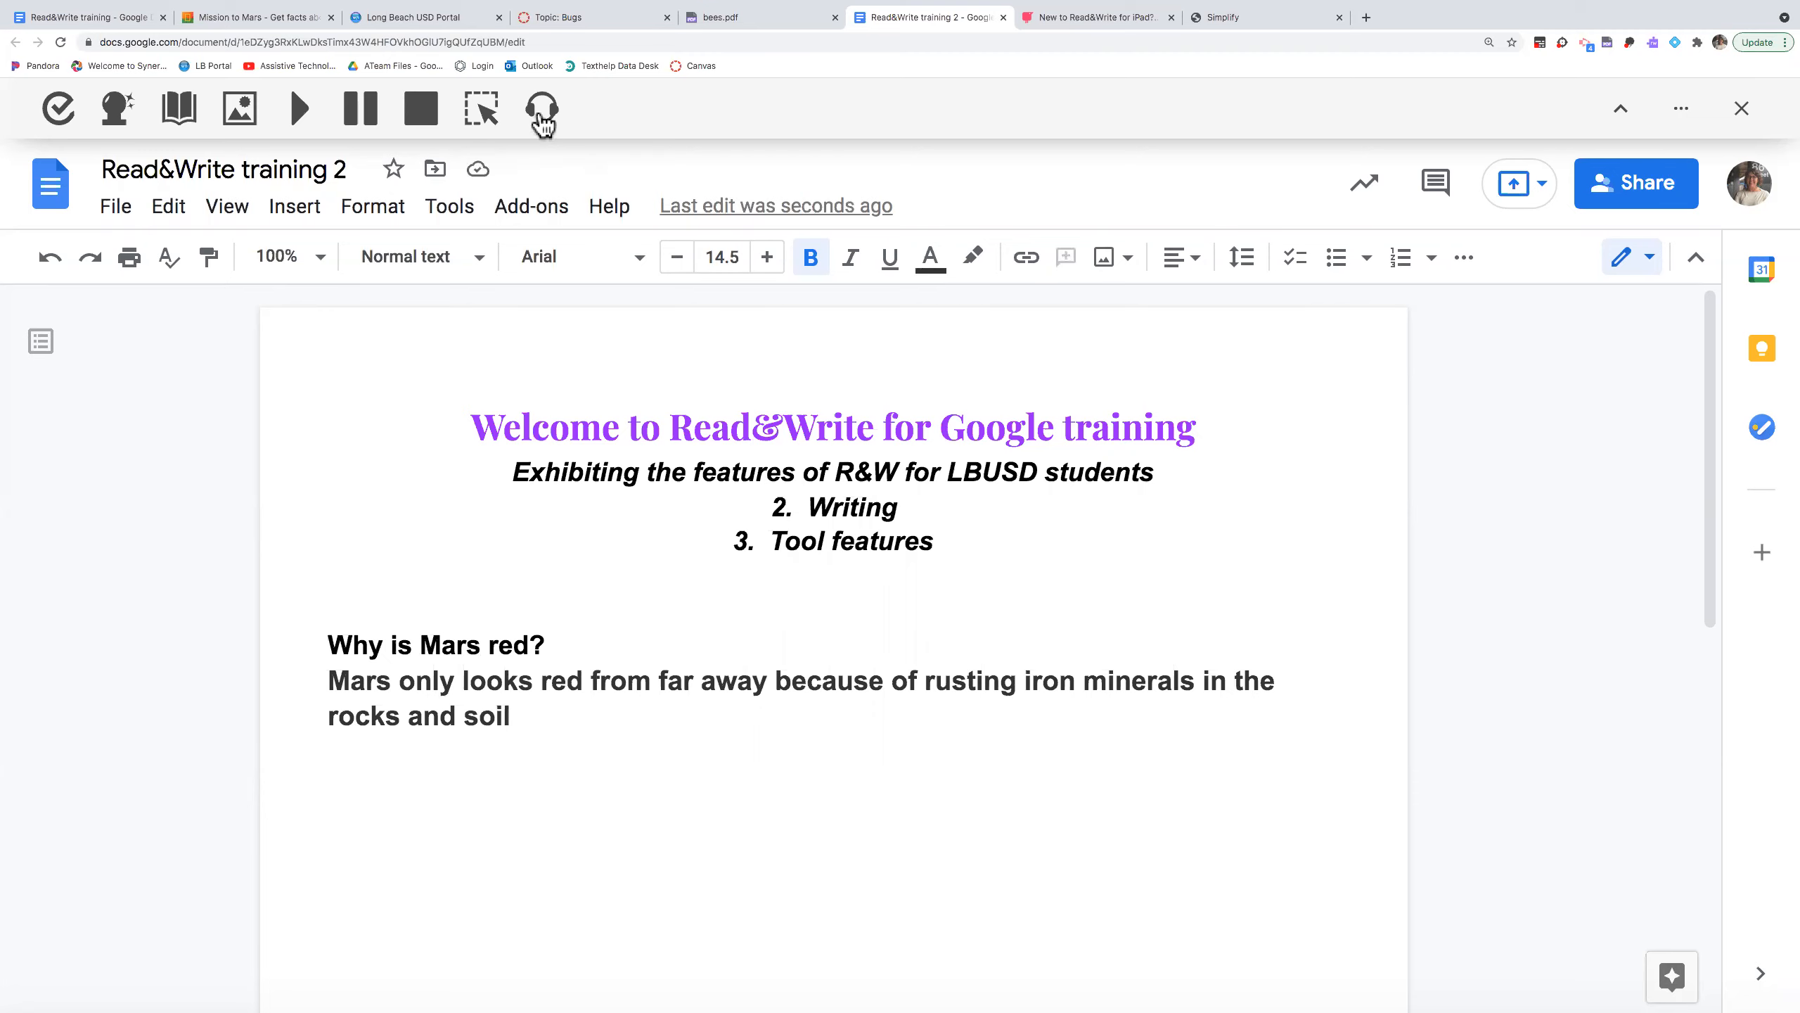
- Dictate "Mars only looks red from far away because of iron in the rocks and soil. Otherwise, if you were on Mars the planet would look Brown."
{"action": "left_click", "coordinate": [543, 118]}
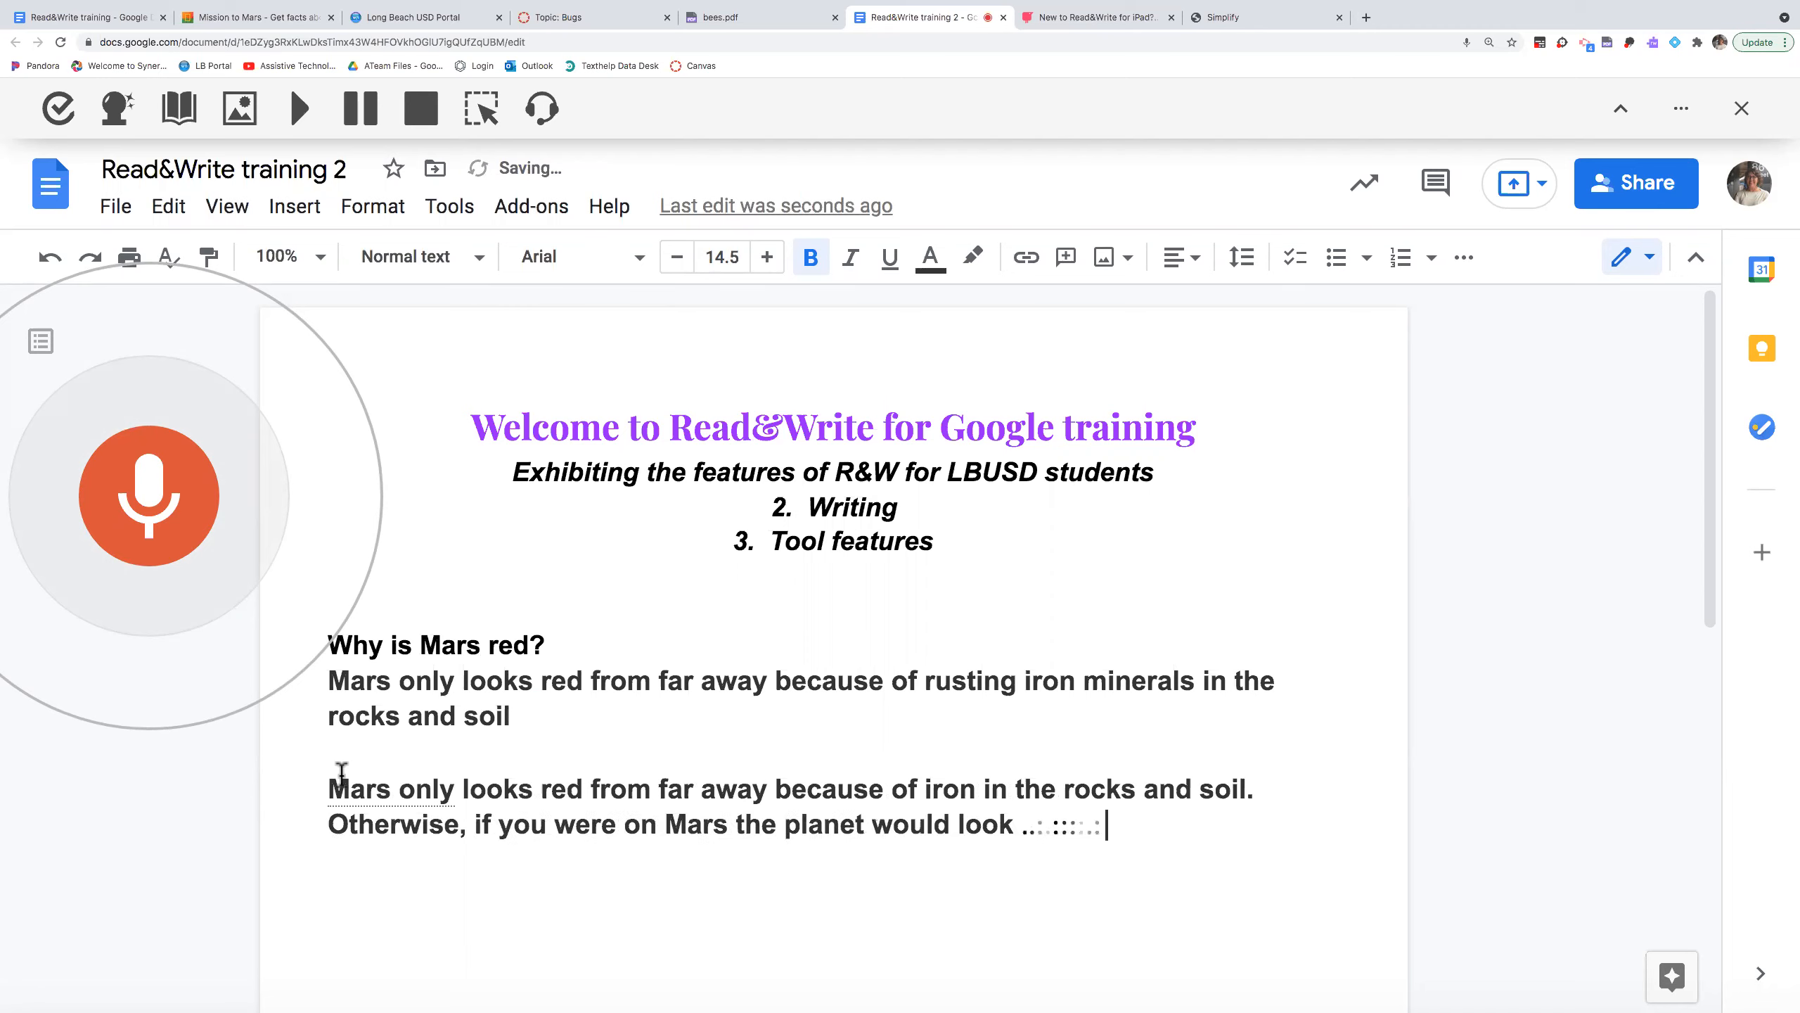
{"action": "left_click", "coordinate": [123, 489]}
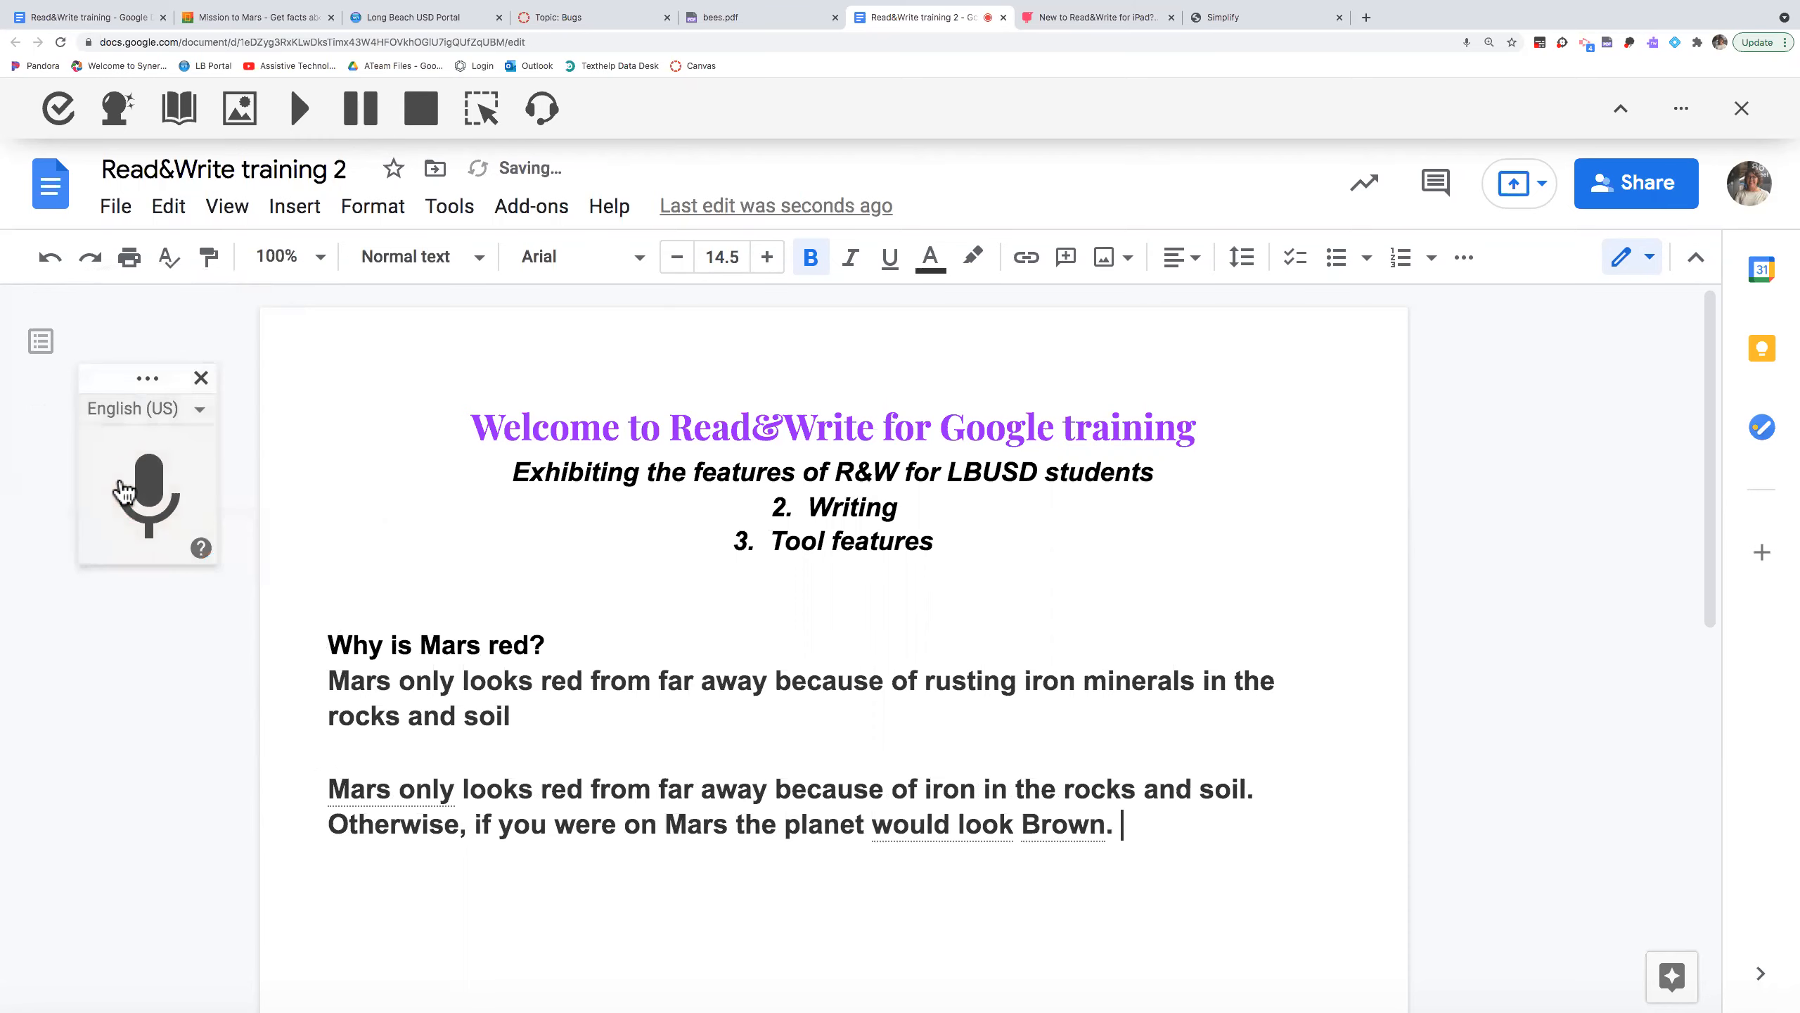
{"action": "key", "text": "Return"}
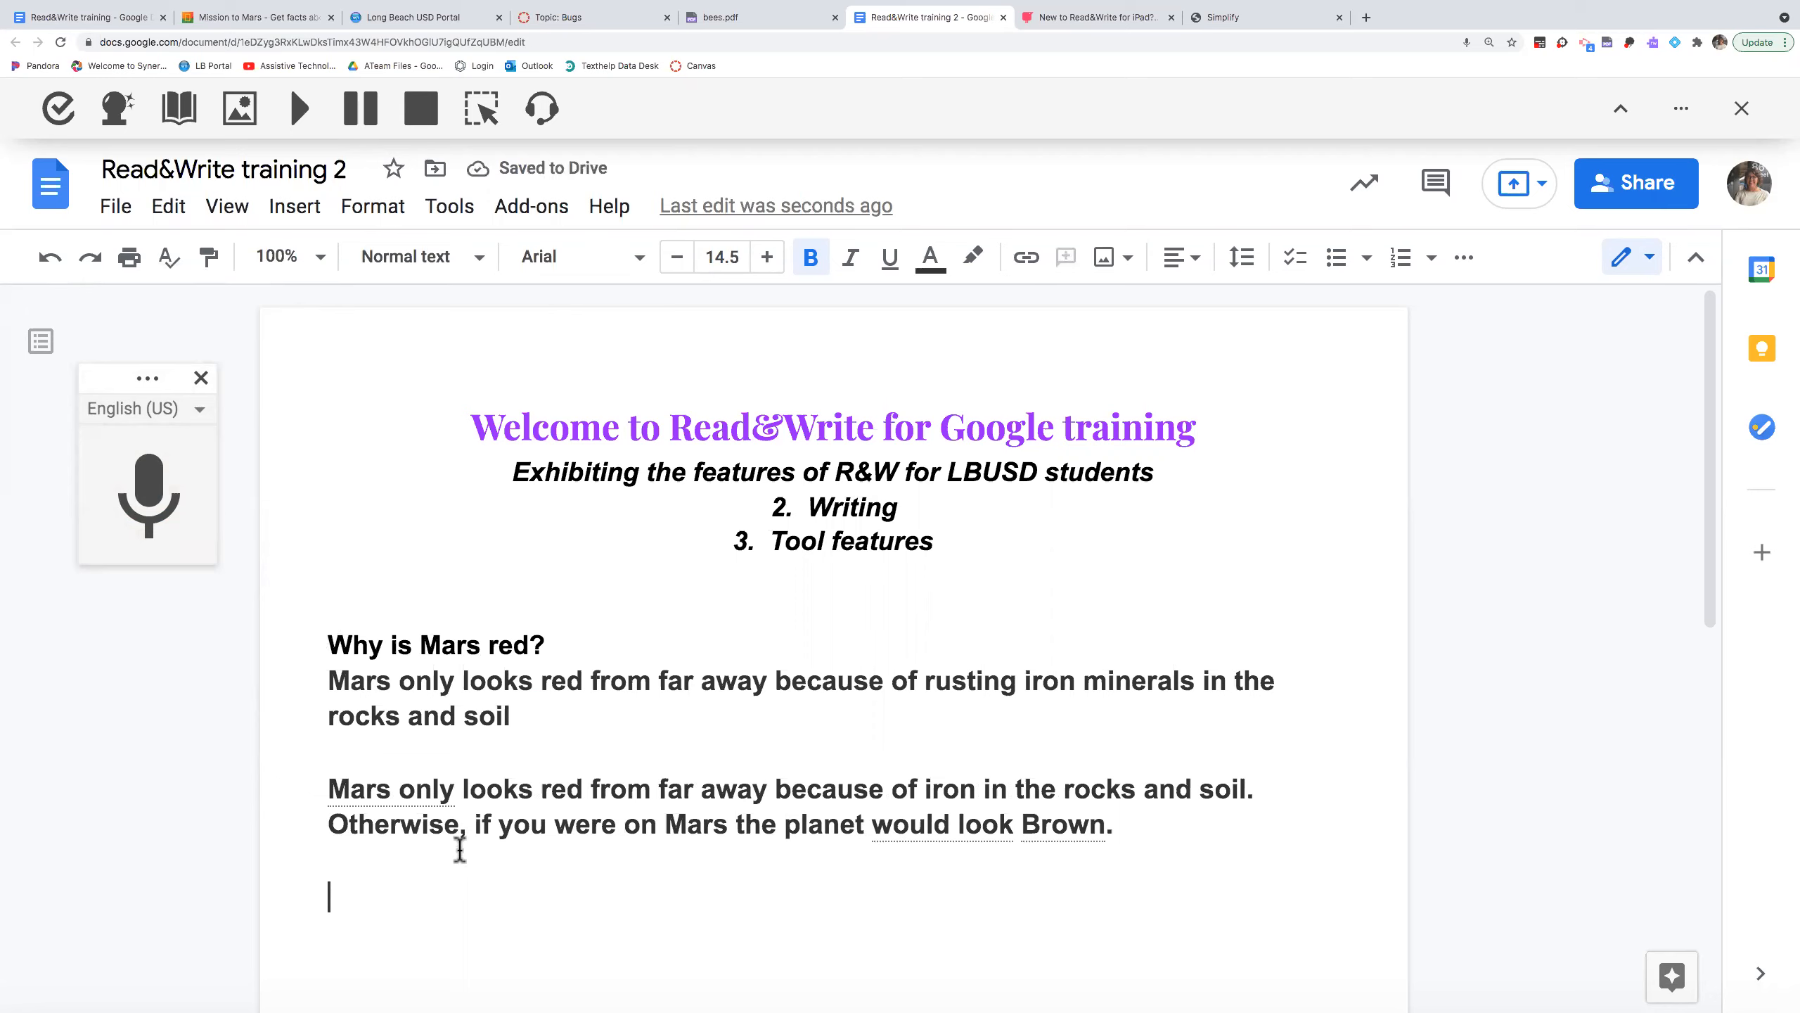
- Turn on Prediction and start a sentence with "Mars lowks", replacing the misspelled word with the suggestion "looks"
{"action": "left_click", "coordinate": [113, 124]}
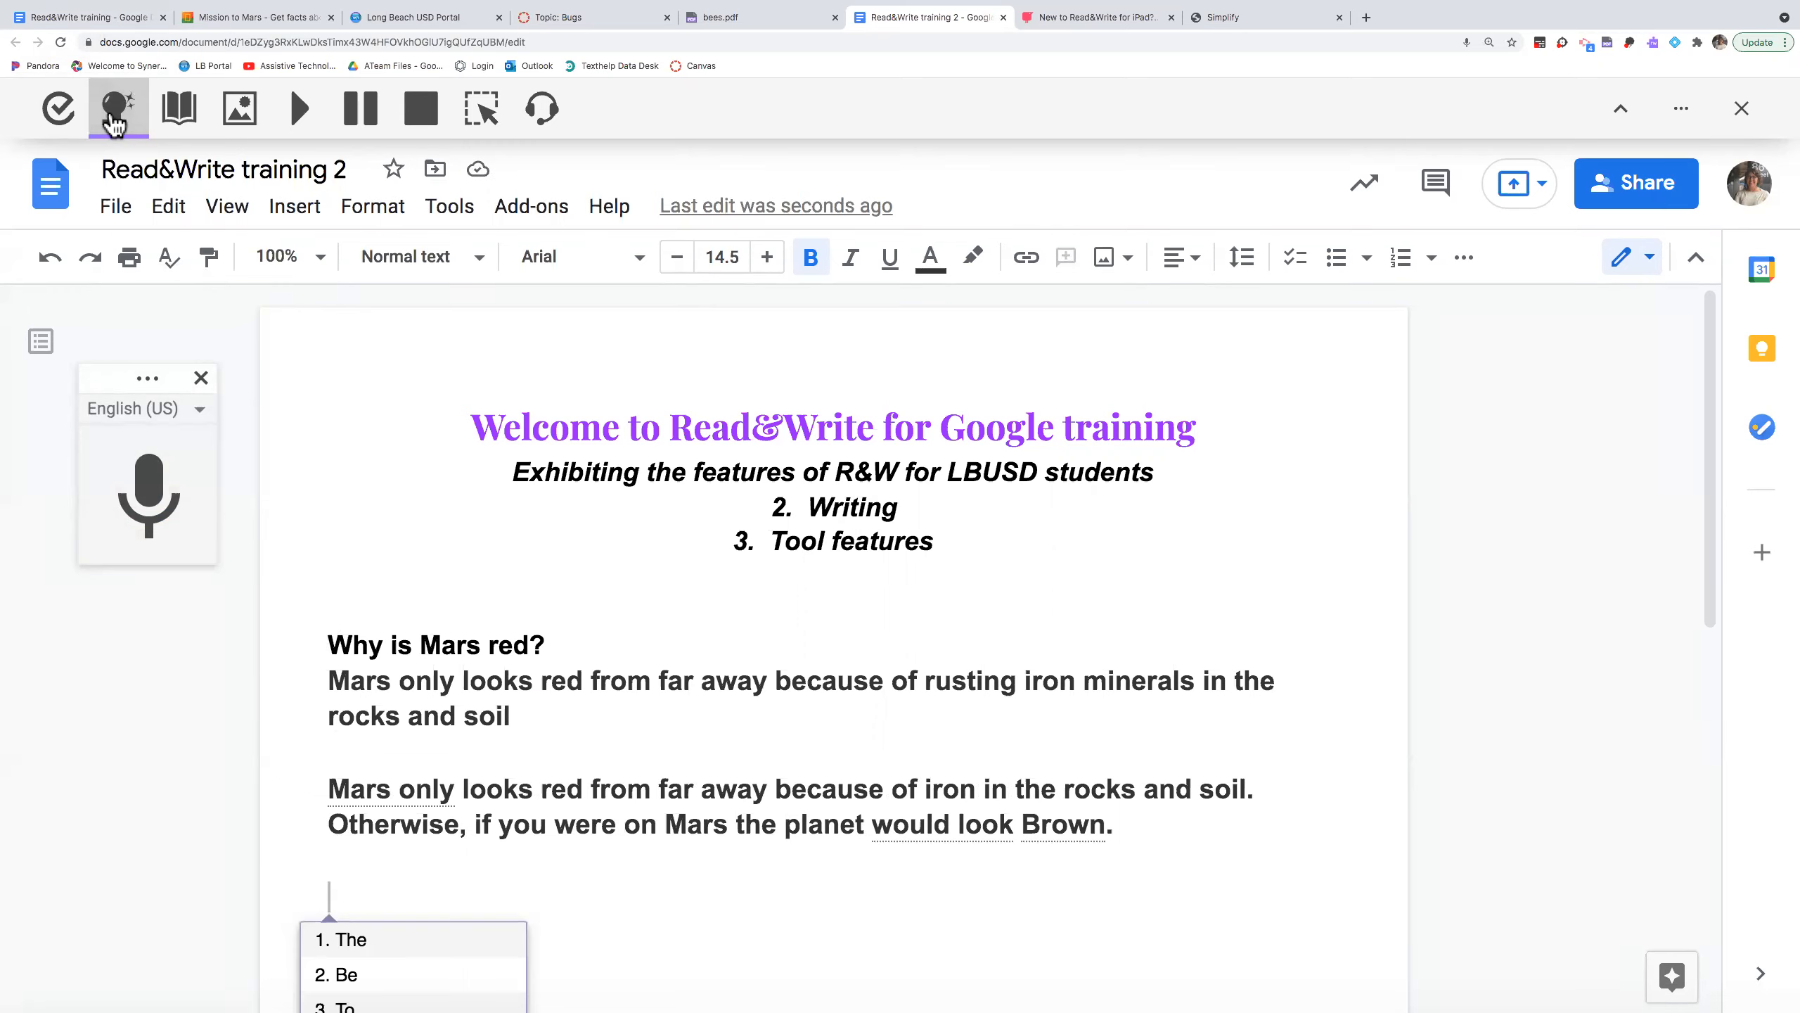
{"action": "scroll", "coordinate": [731, 894], "scroll_direction": "down", "scroll_amount": 2}
{"action": "scroll", "coordinate": [731, 894], "scroll_direction": "down", "scroll_amount": 3}
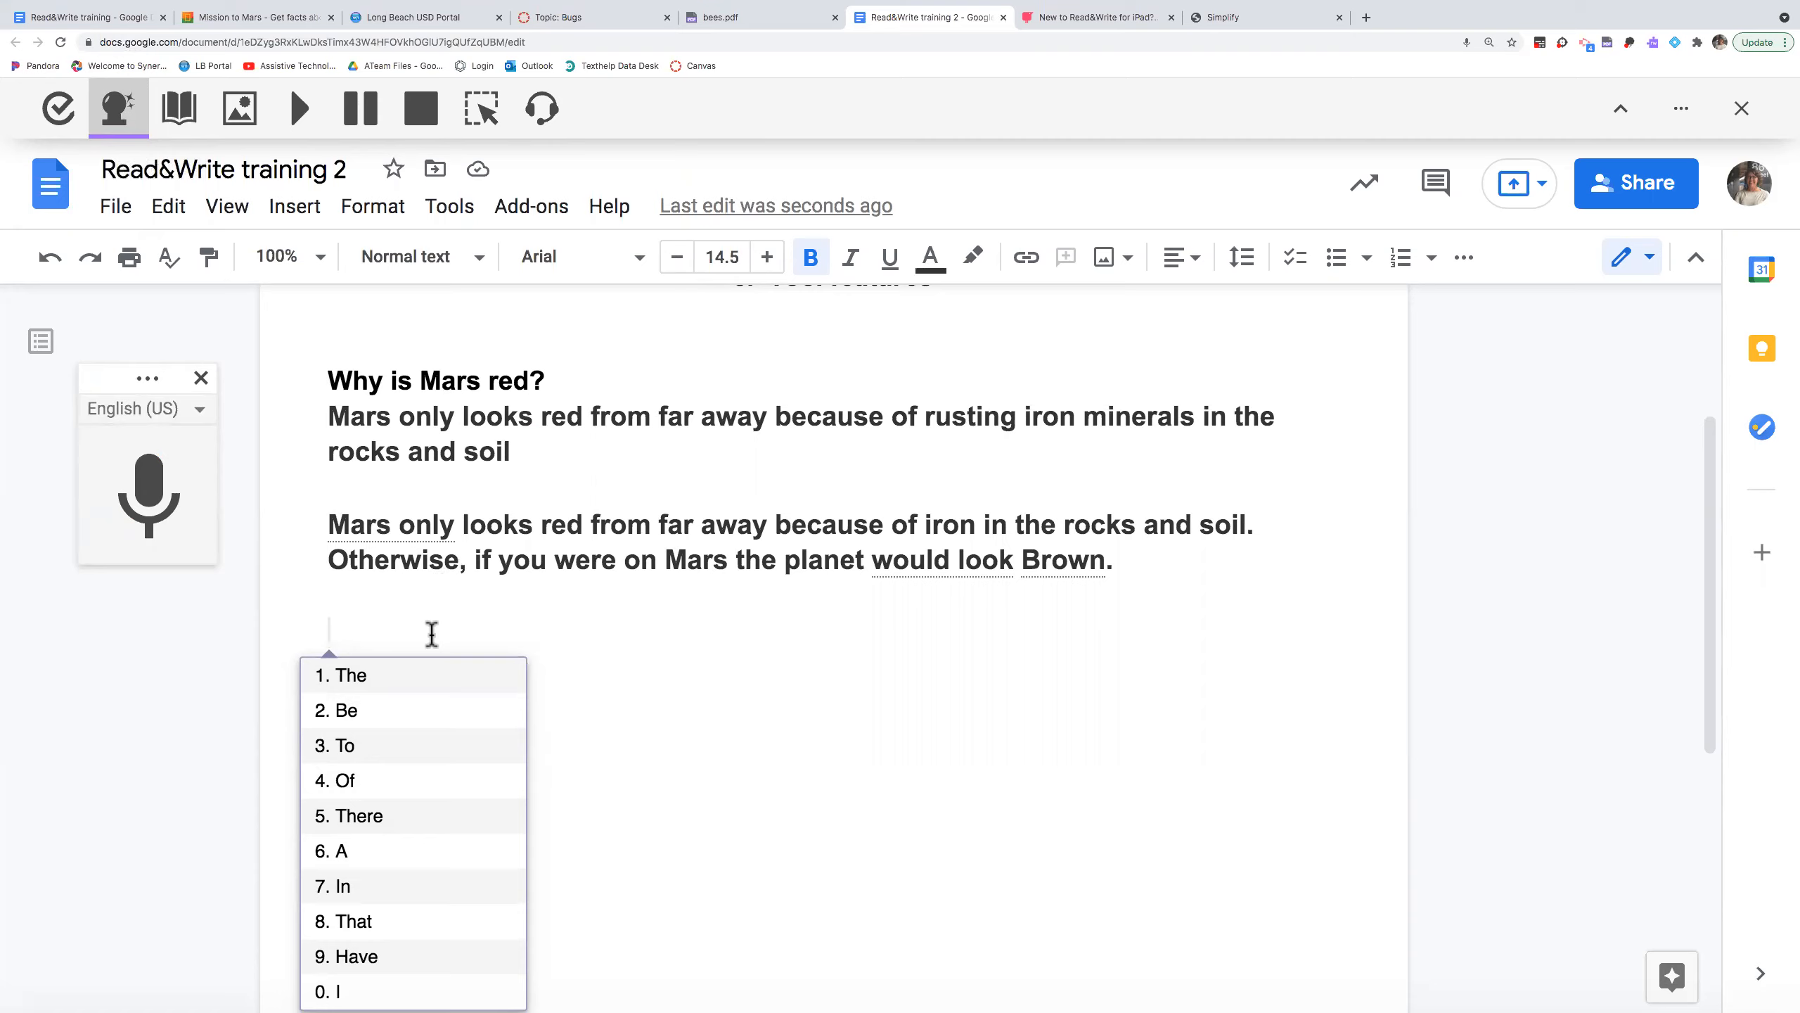
{"action": "type", "text": "Mars"}
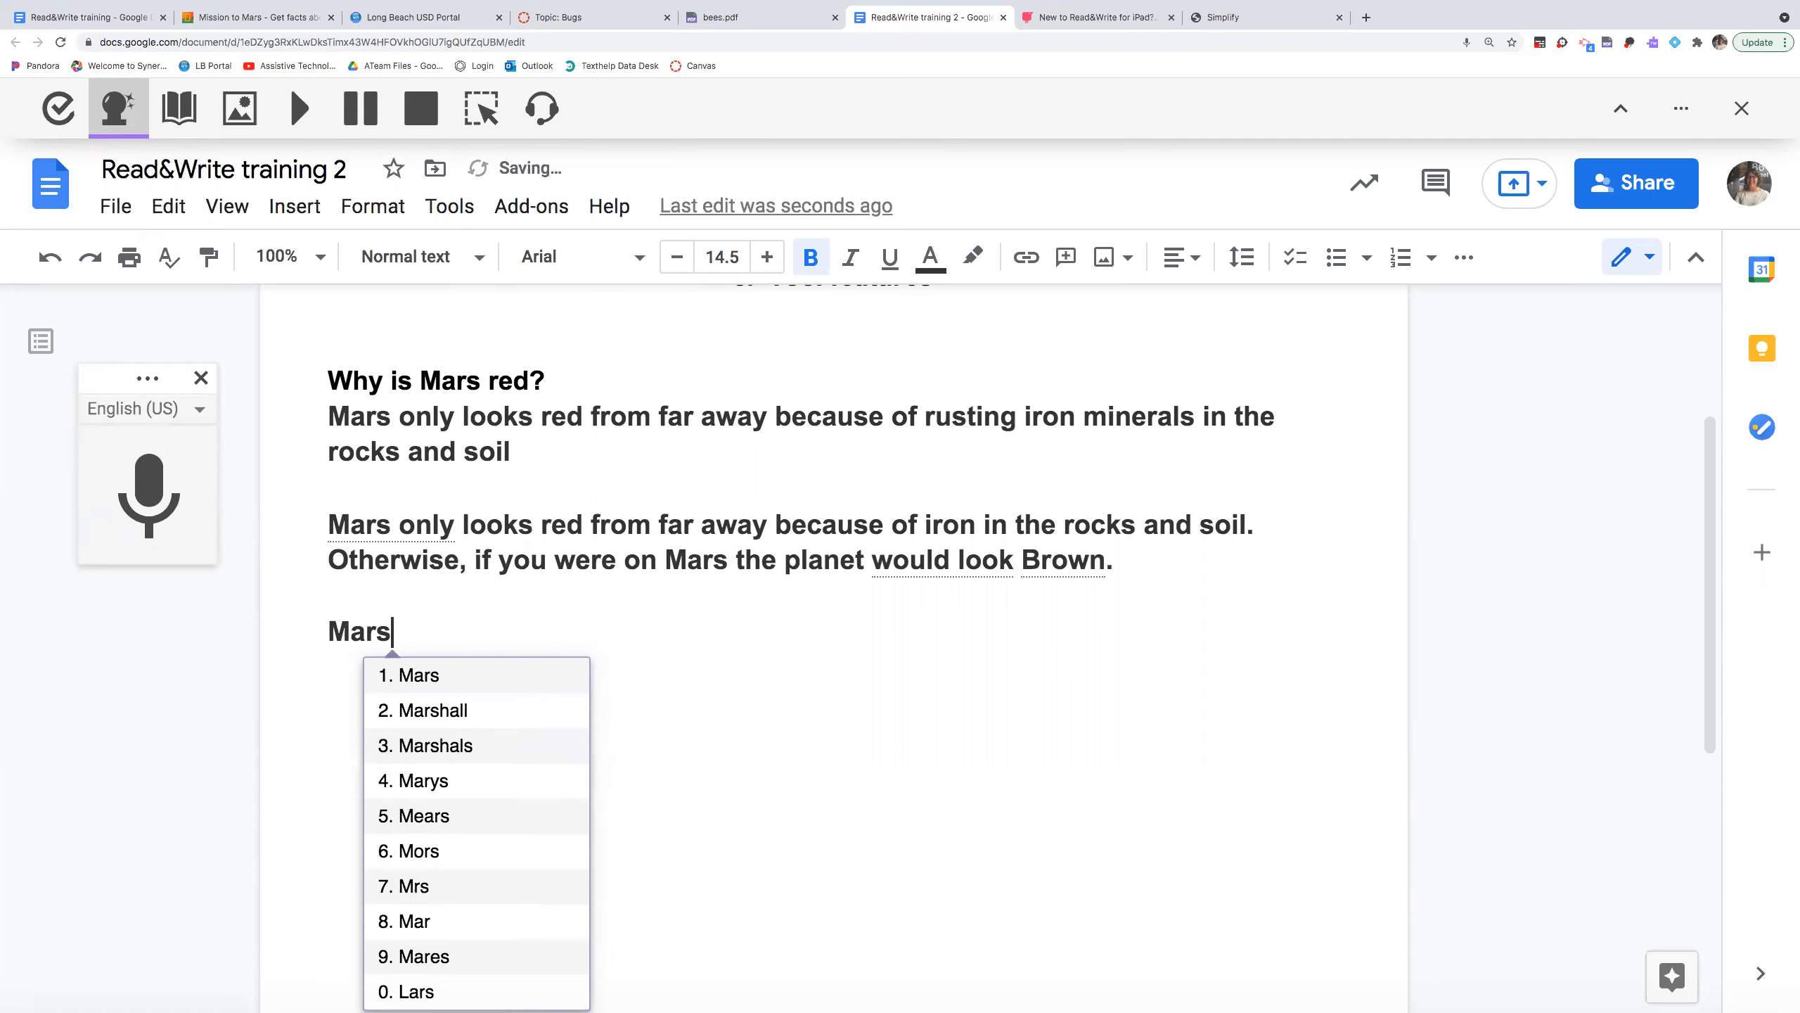
{"action": "type", "text": " lo"}
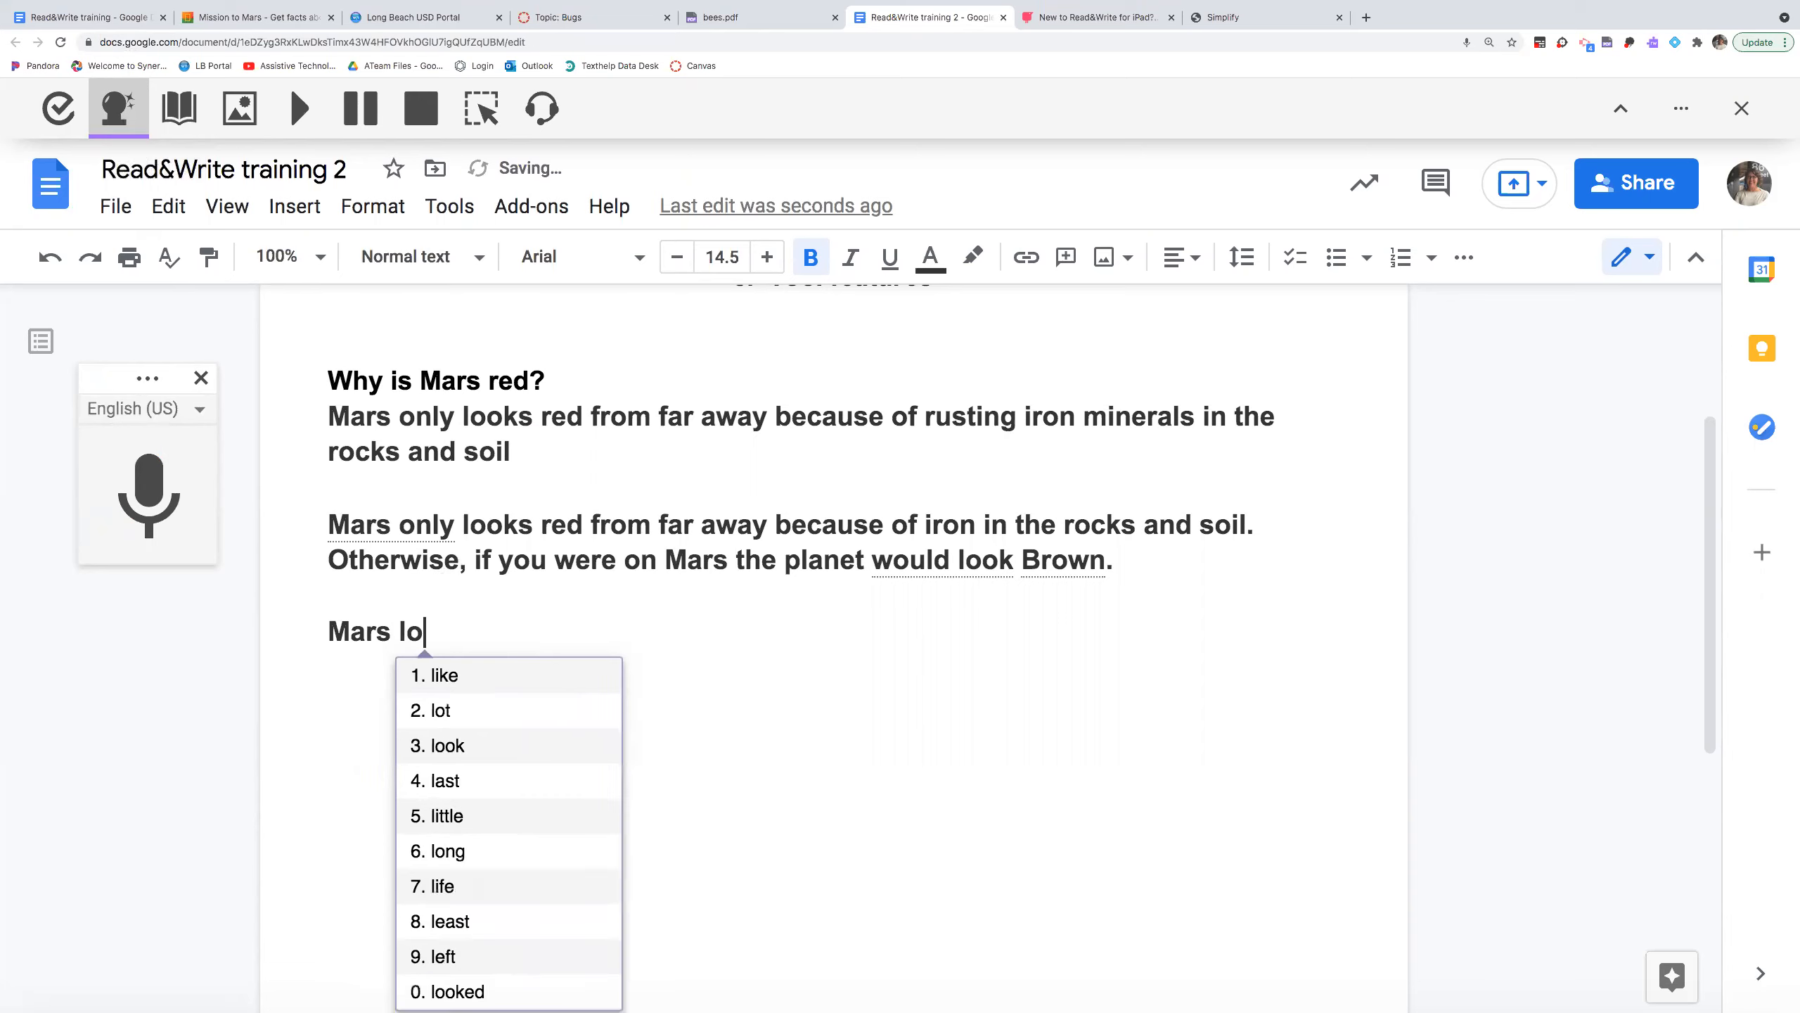
{"action": "type", "text": "wks"}
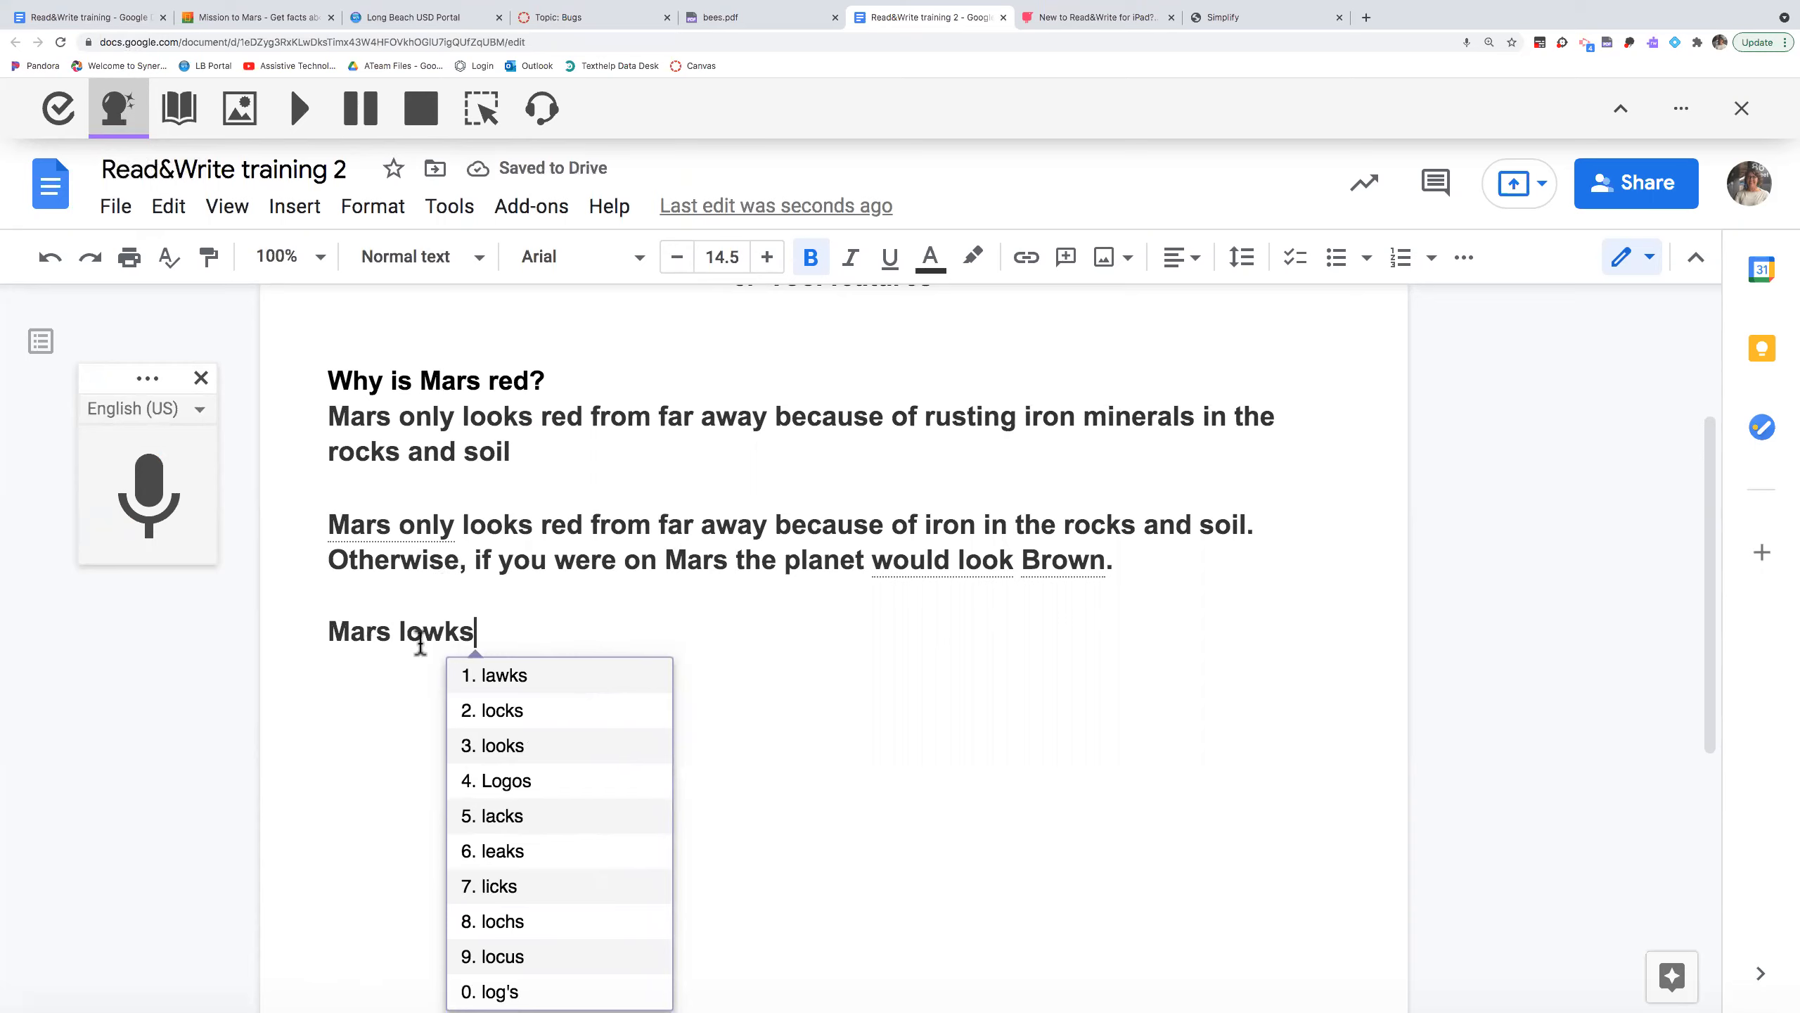
{"action": "left_click", "coordinate": [493, 757]}
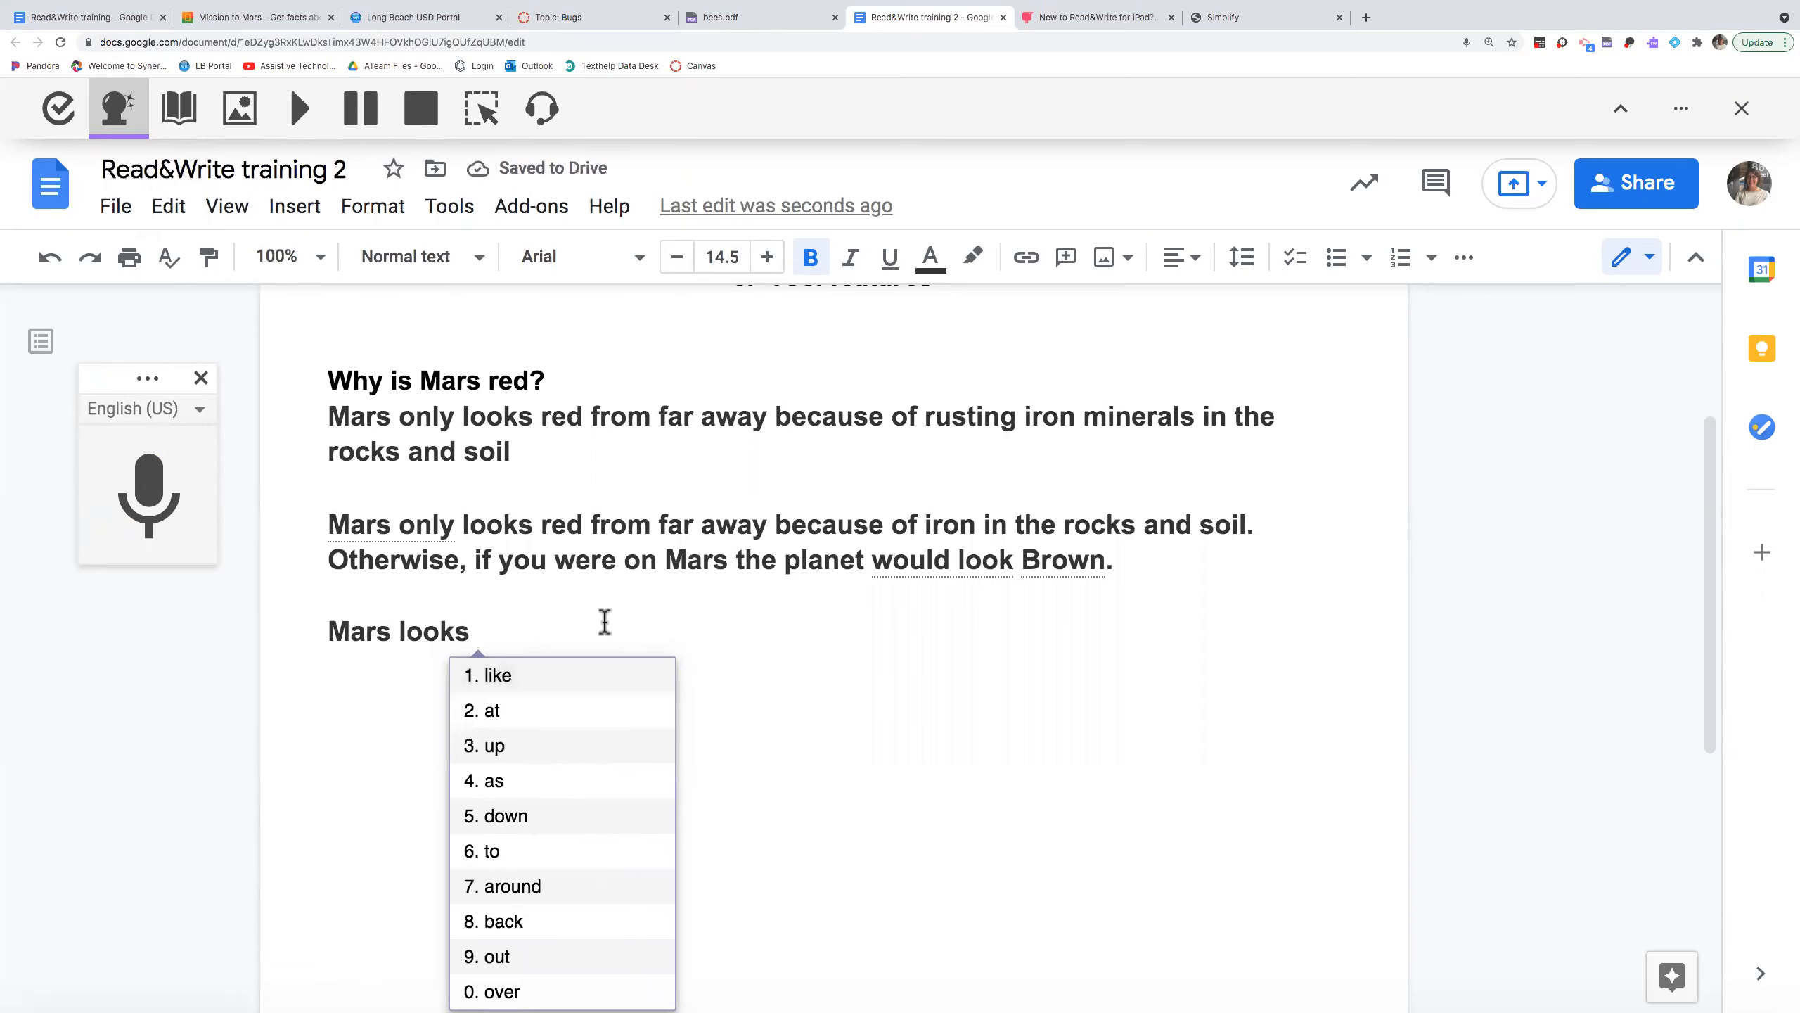
- Continue the sentence with "like it is red", accepting the predicted words
{"action": "left_click", "coordinate": [588, 676]}
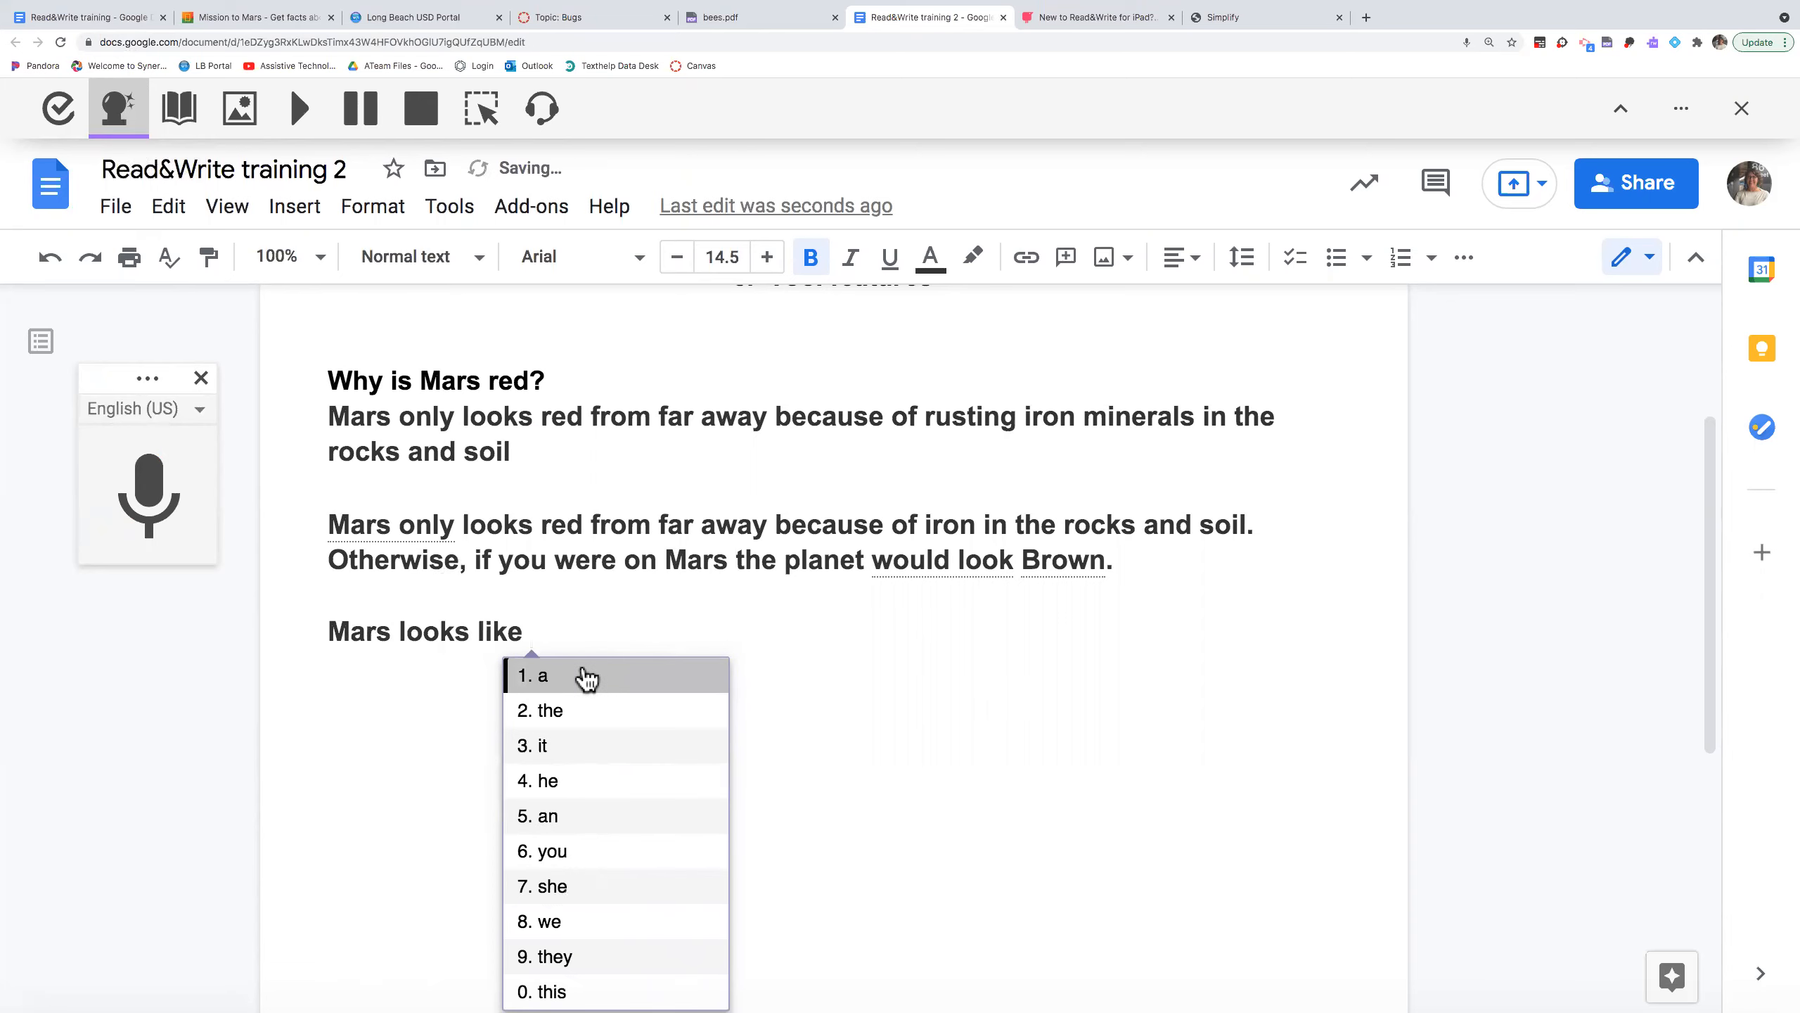
{"action": "left_click", "coordinate": [628, 749]}
{"action": "left_click", "coordinate": [708, 783]}
{"action": "type", "text": "re"}
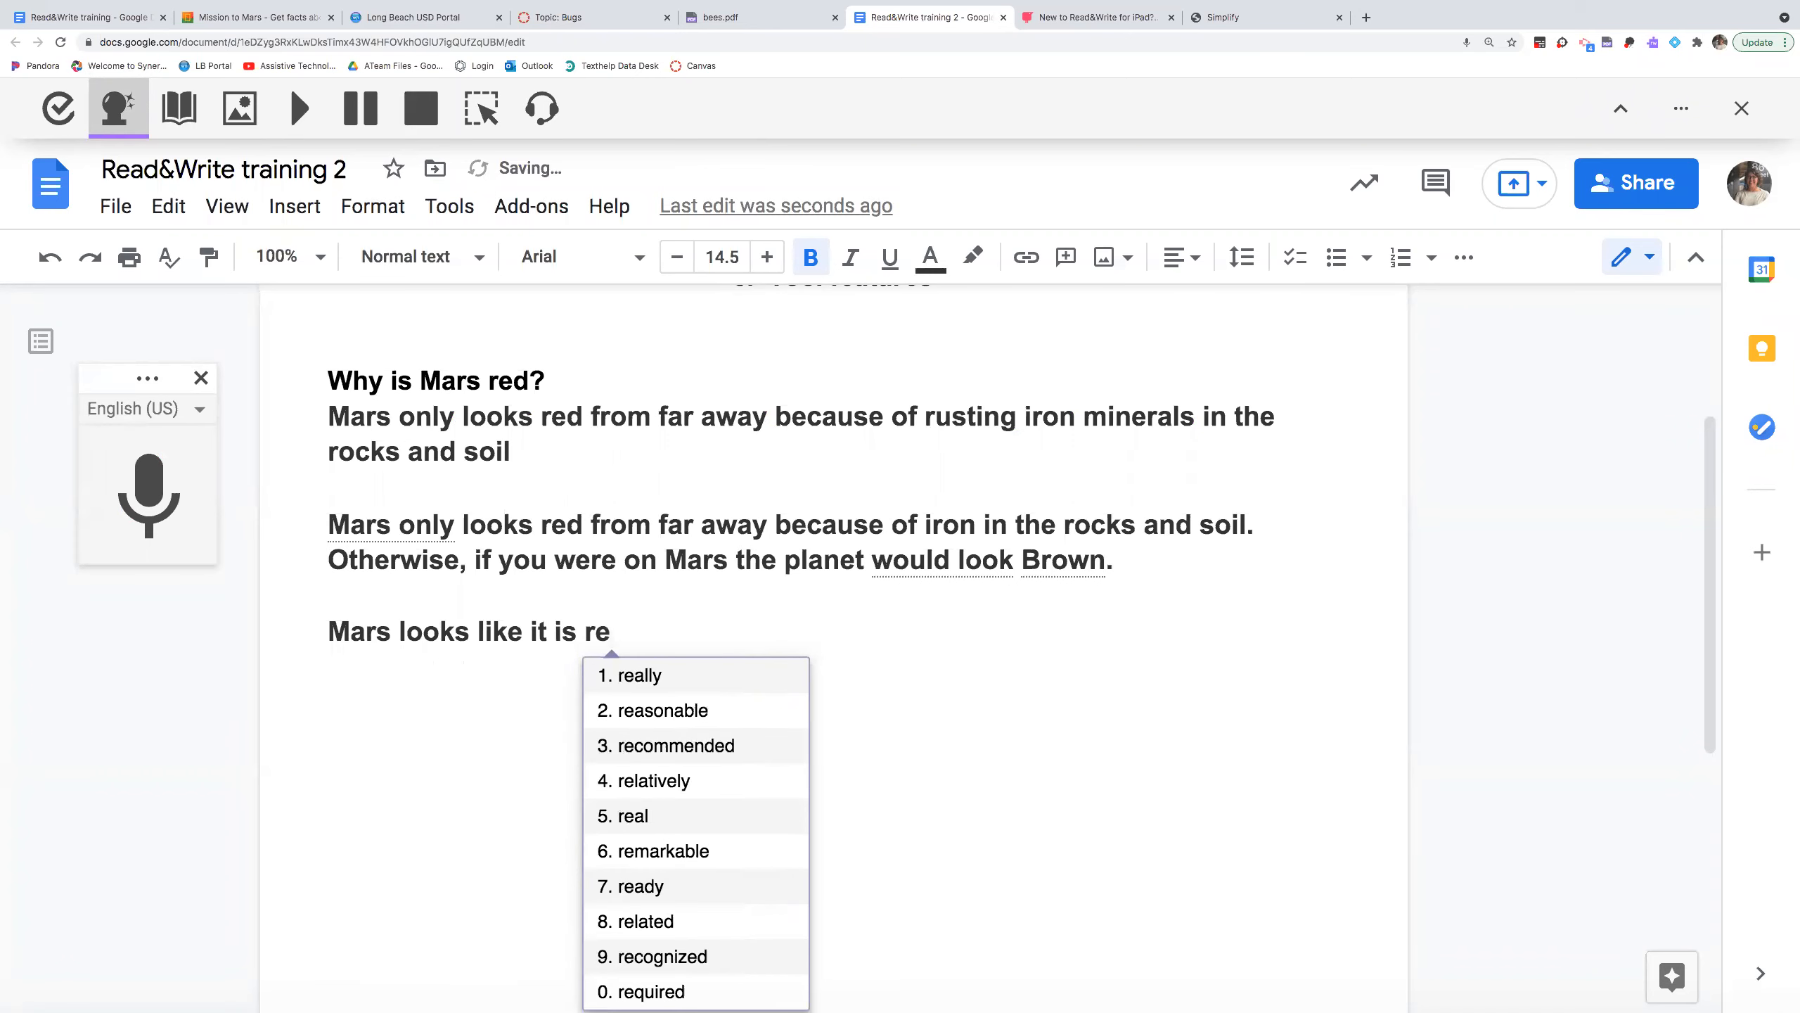
{"action": "type", "text": "d"}
{"action": "left_click", "coordinate": [735, 709]}
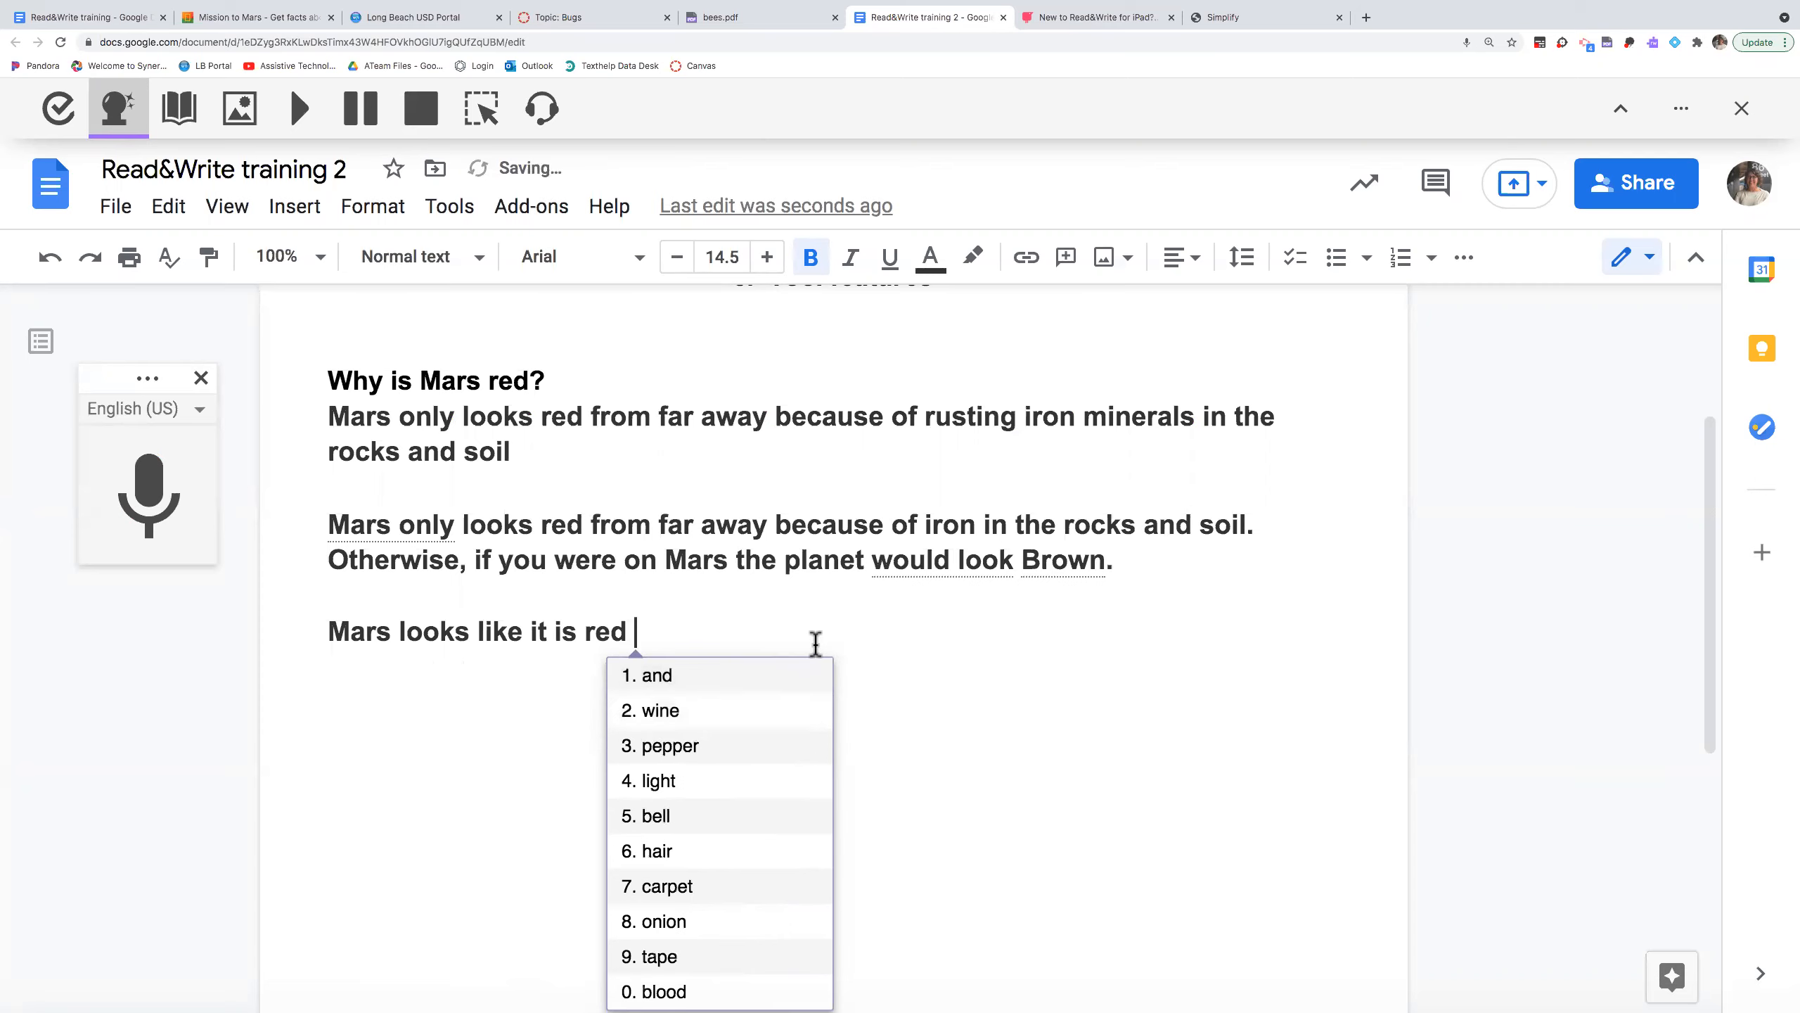
- Extend the sentence with "because of iron", choosing "because" and "iron" from the predictions
{"action": "type", "text": "be"}
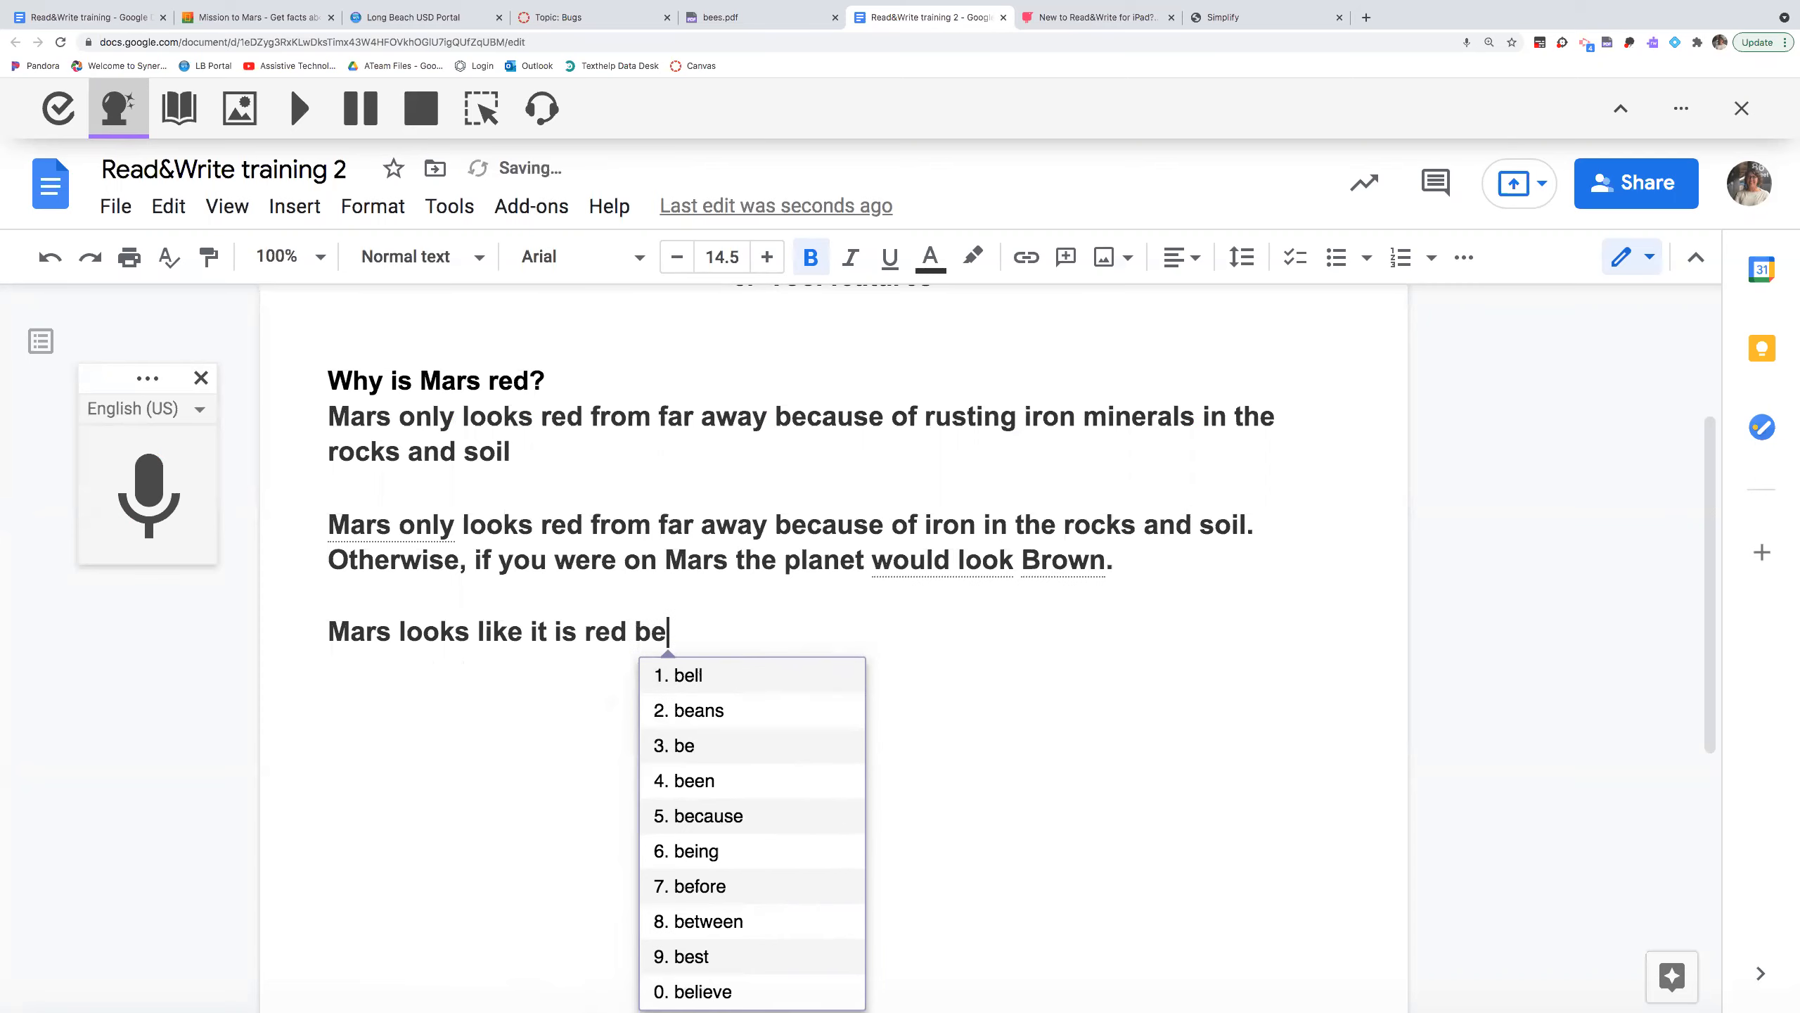
{"action": "left_click", "coordinate": [748, 817]}
{"action": "type", "text": "of"}
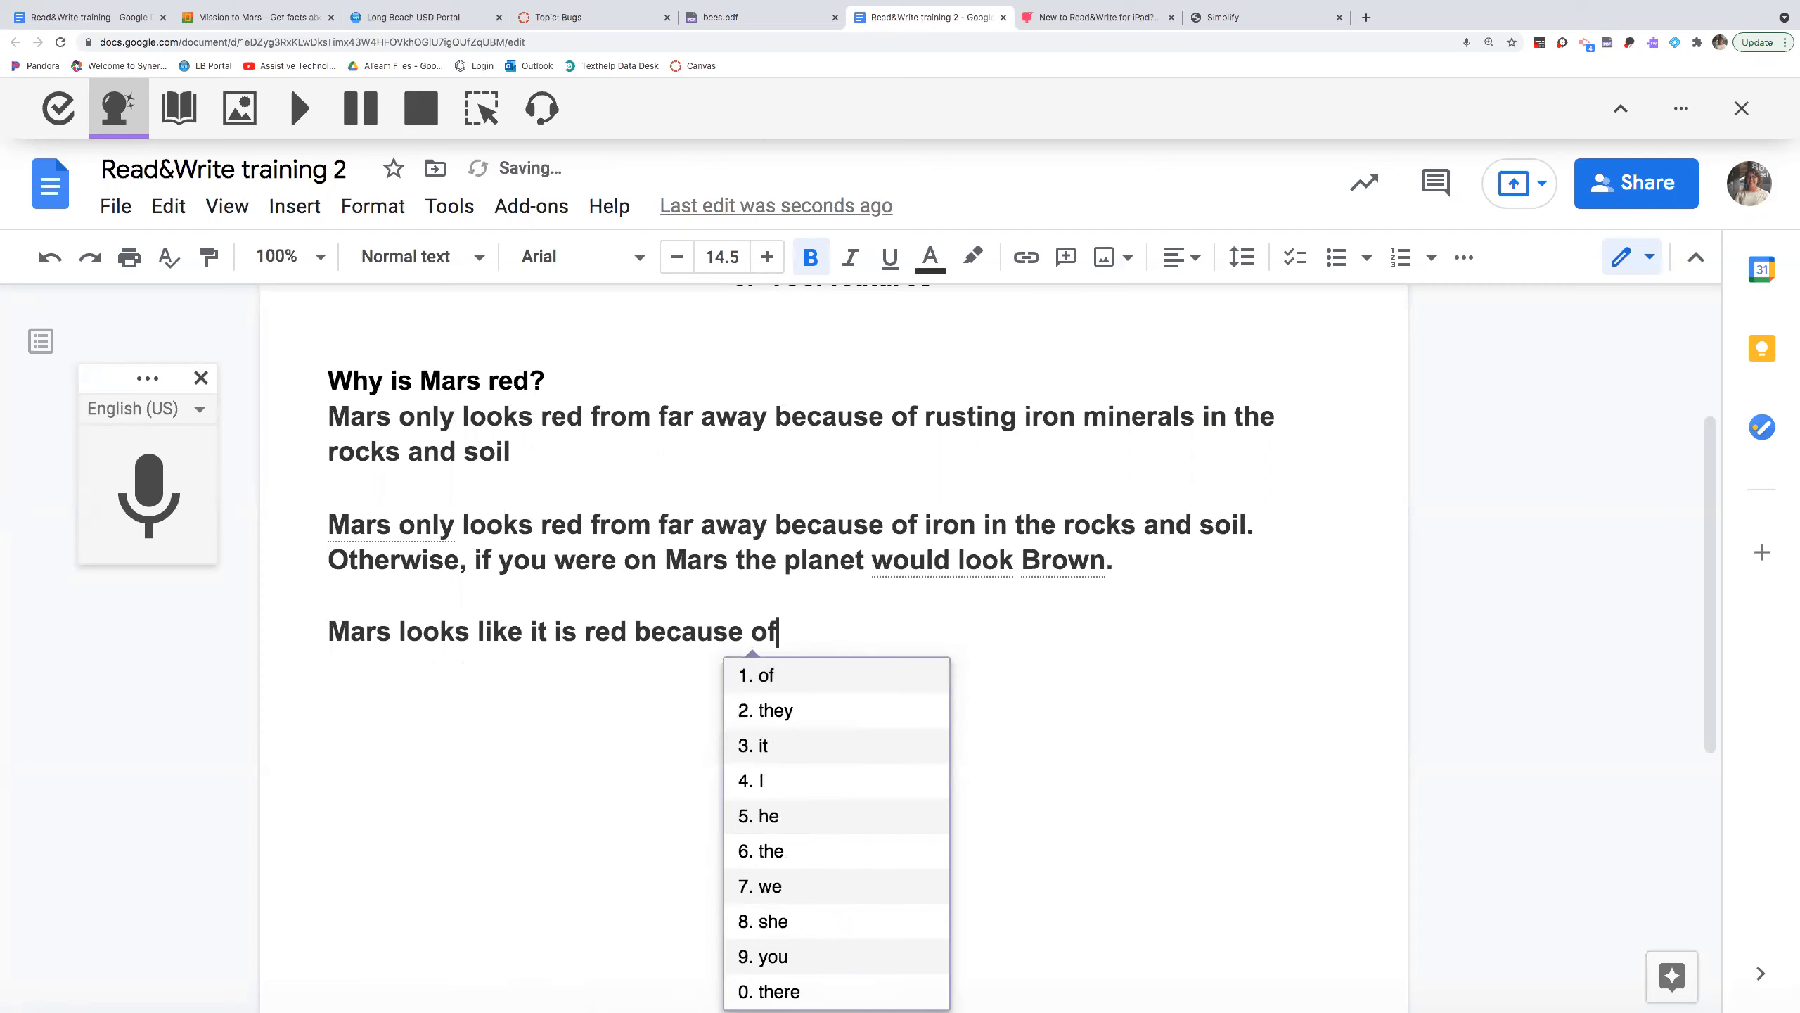
{"action": "type", "text": " ir"}
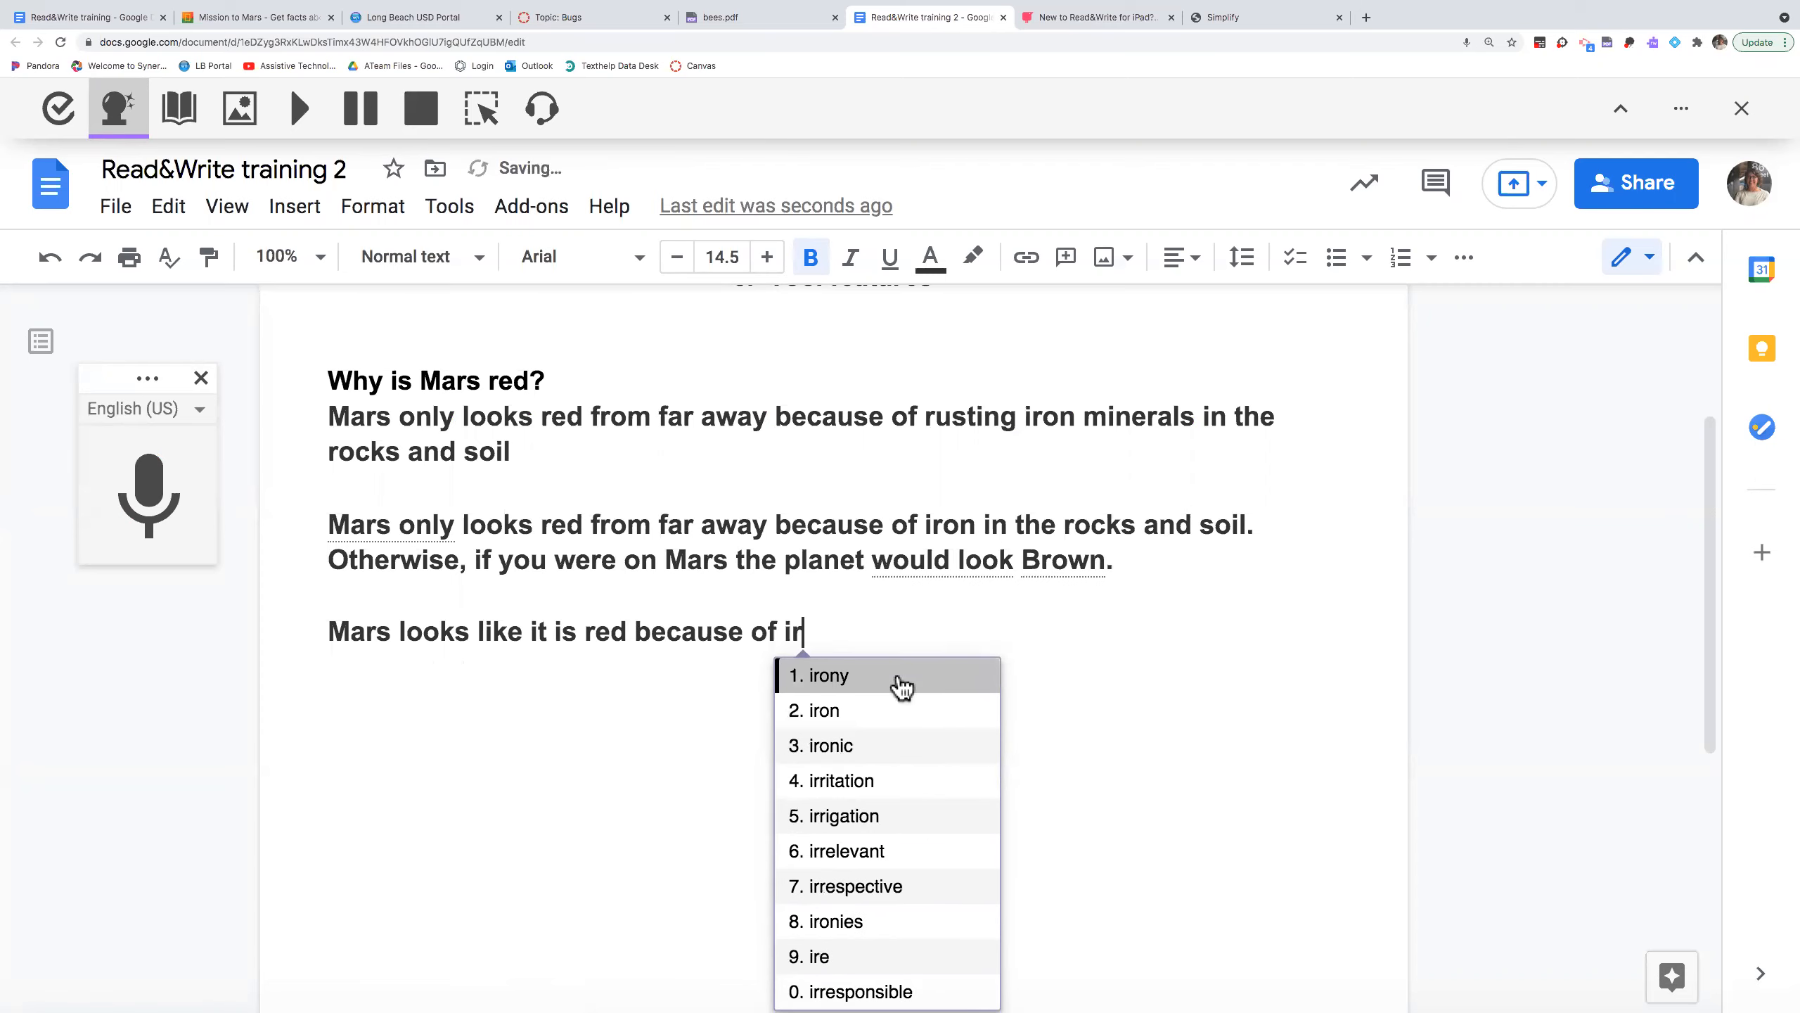
{"action": "left_click", "coordinate": [908, 712]}
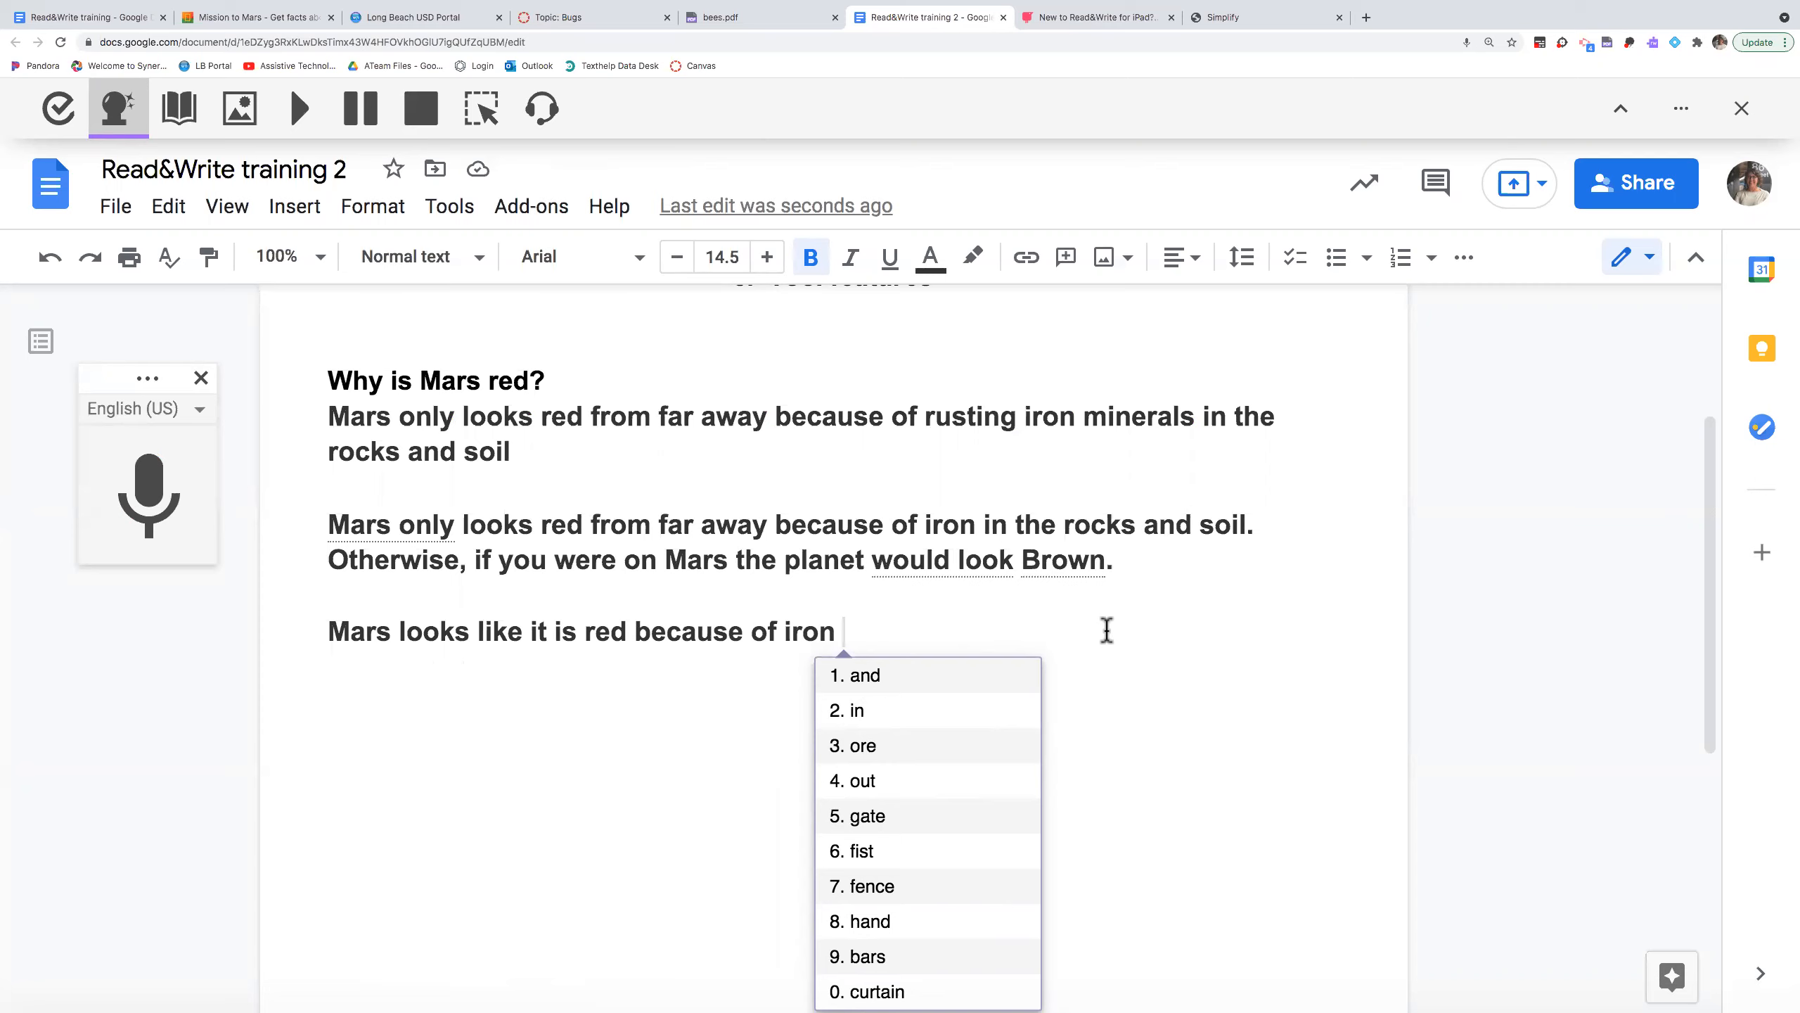
- Play the sentence "Mars looks like it is red because of iron" aloud from its beginning
{"action": "left_click", "coordinate": [325, 633]}
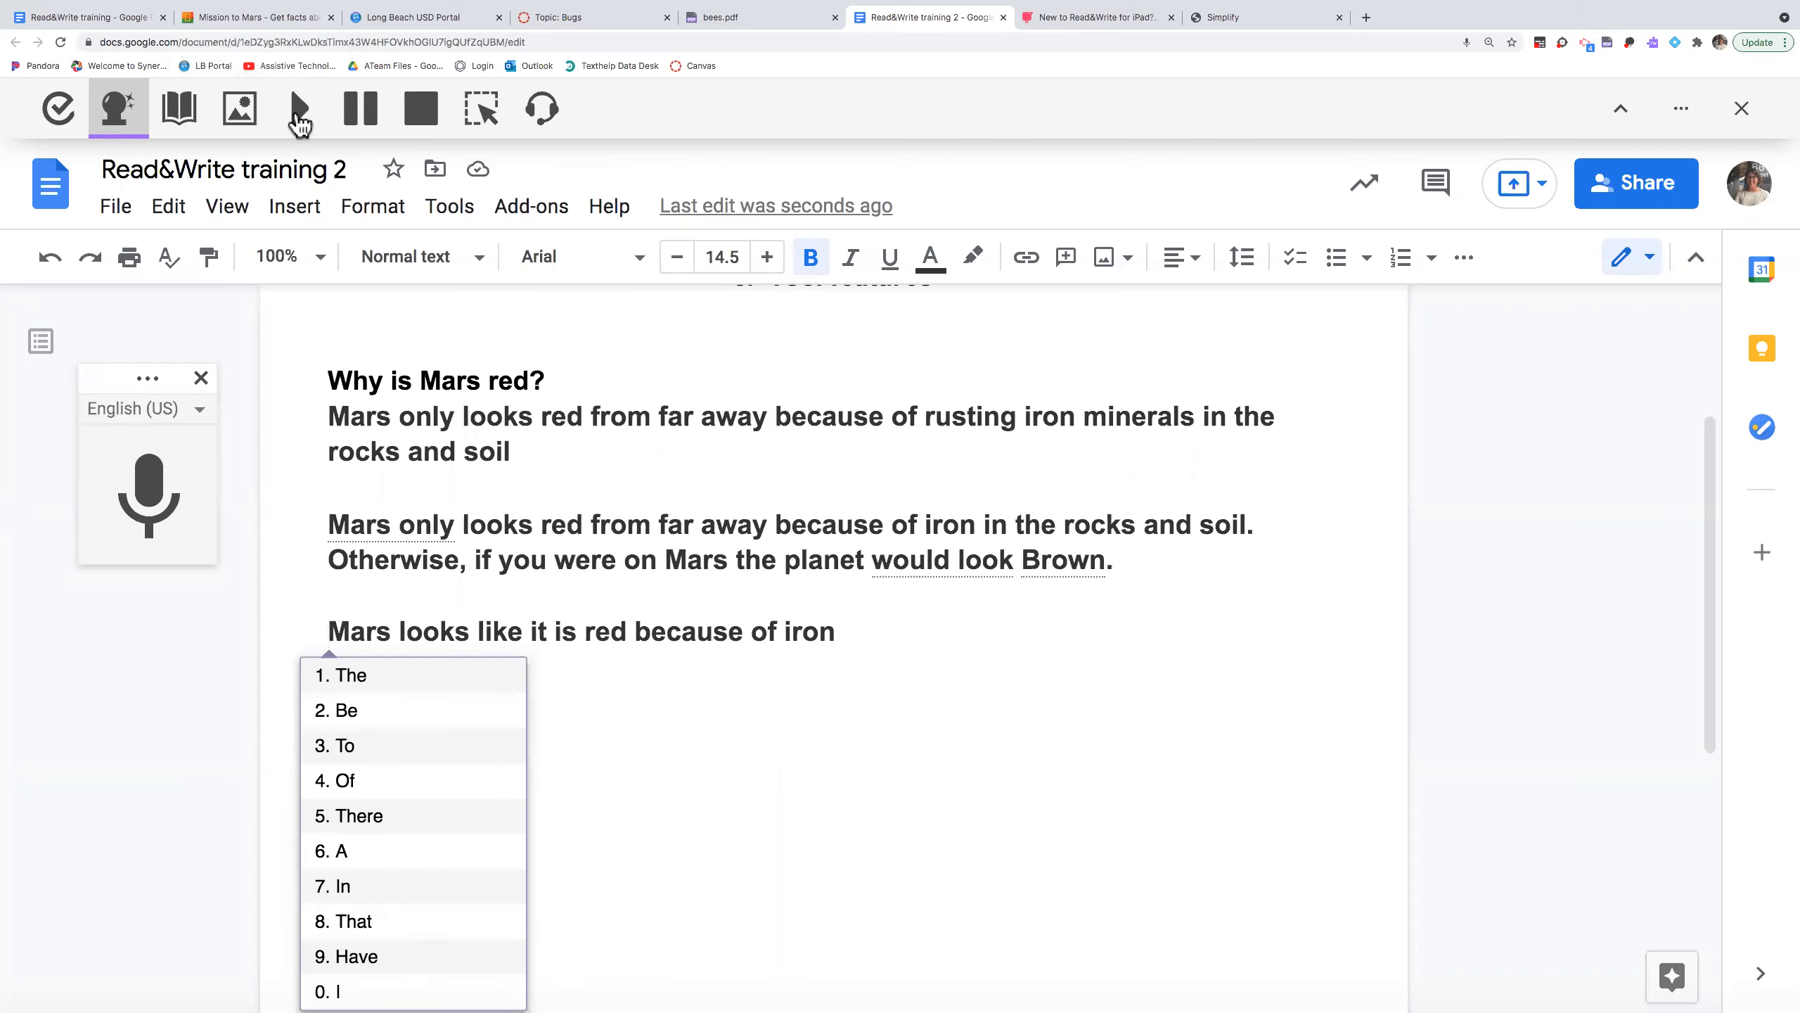
{"action": "left_click", "coordinate": [298, 113]}
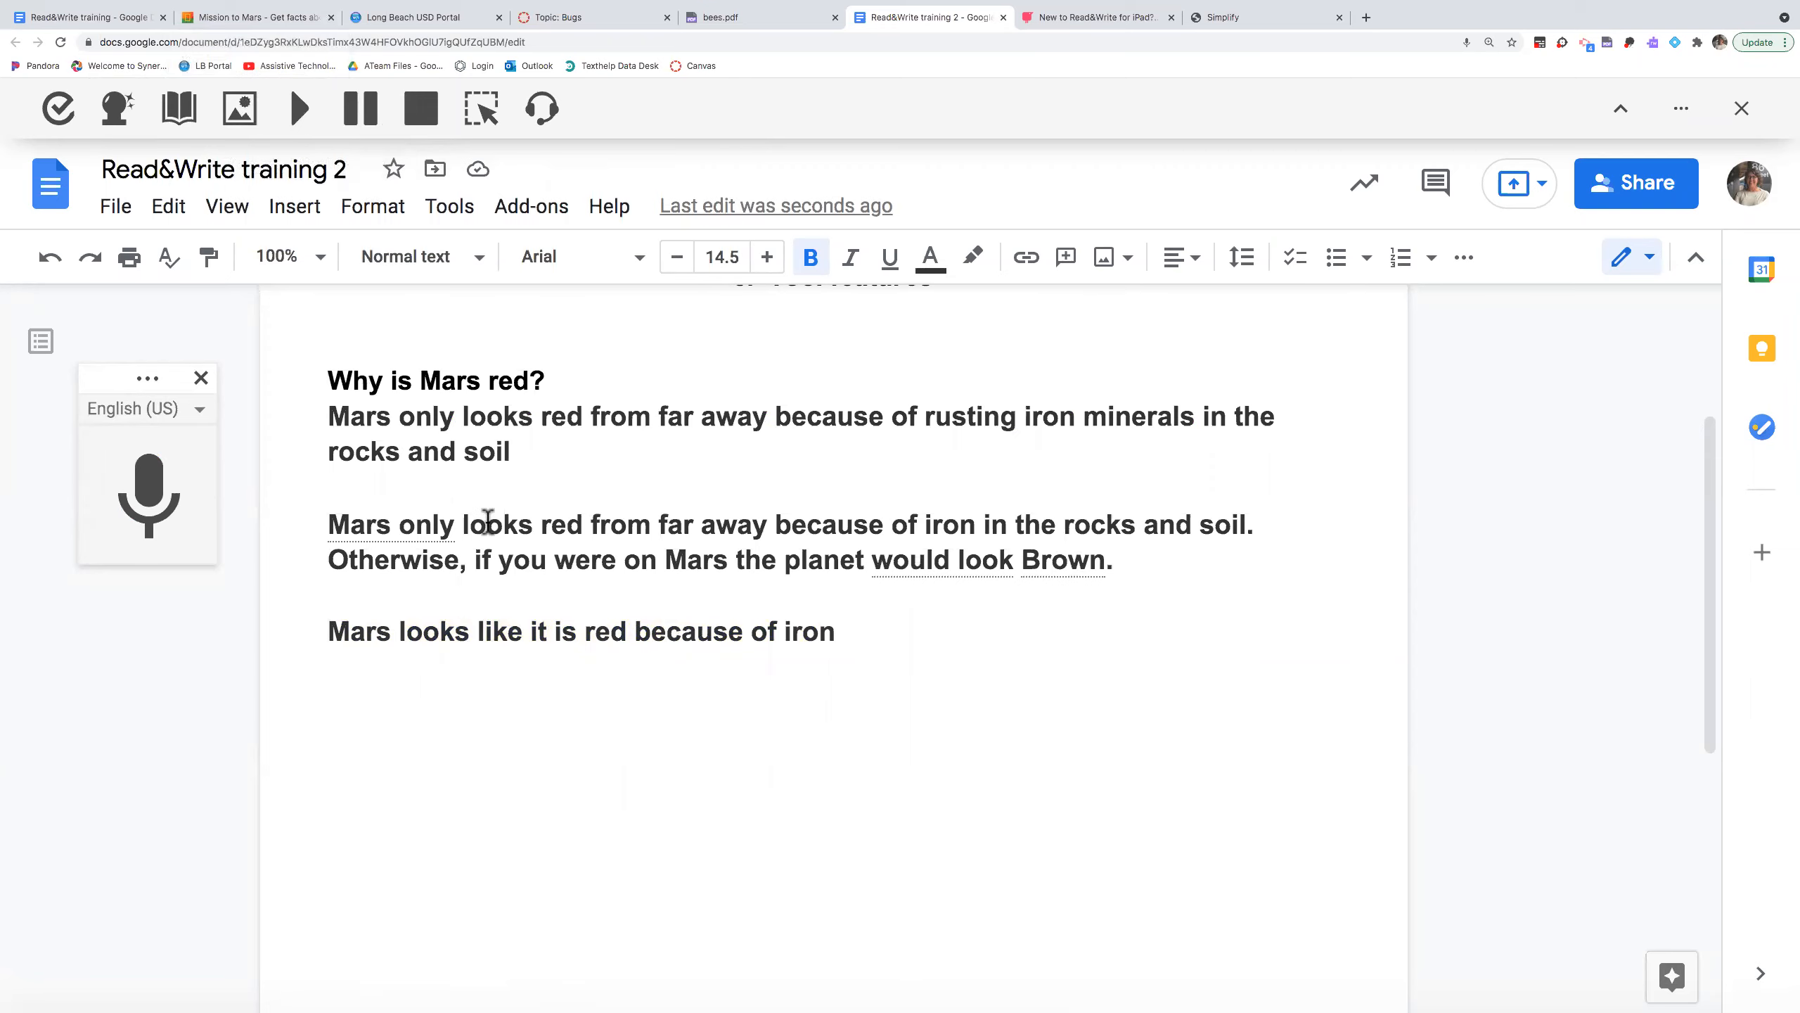
- Set the Read&Write speech voice to US English Allison and the reading speed to 66
{"action": "left_click", "coordinate": [1681, 112]}
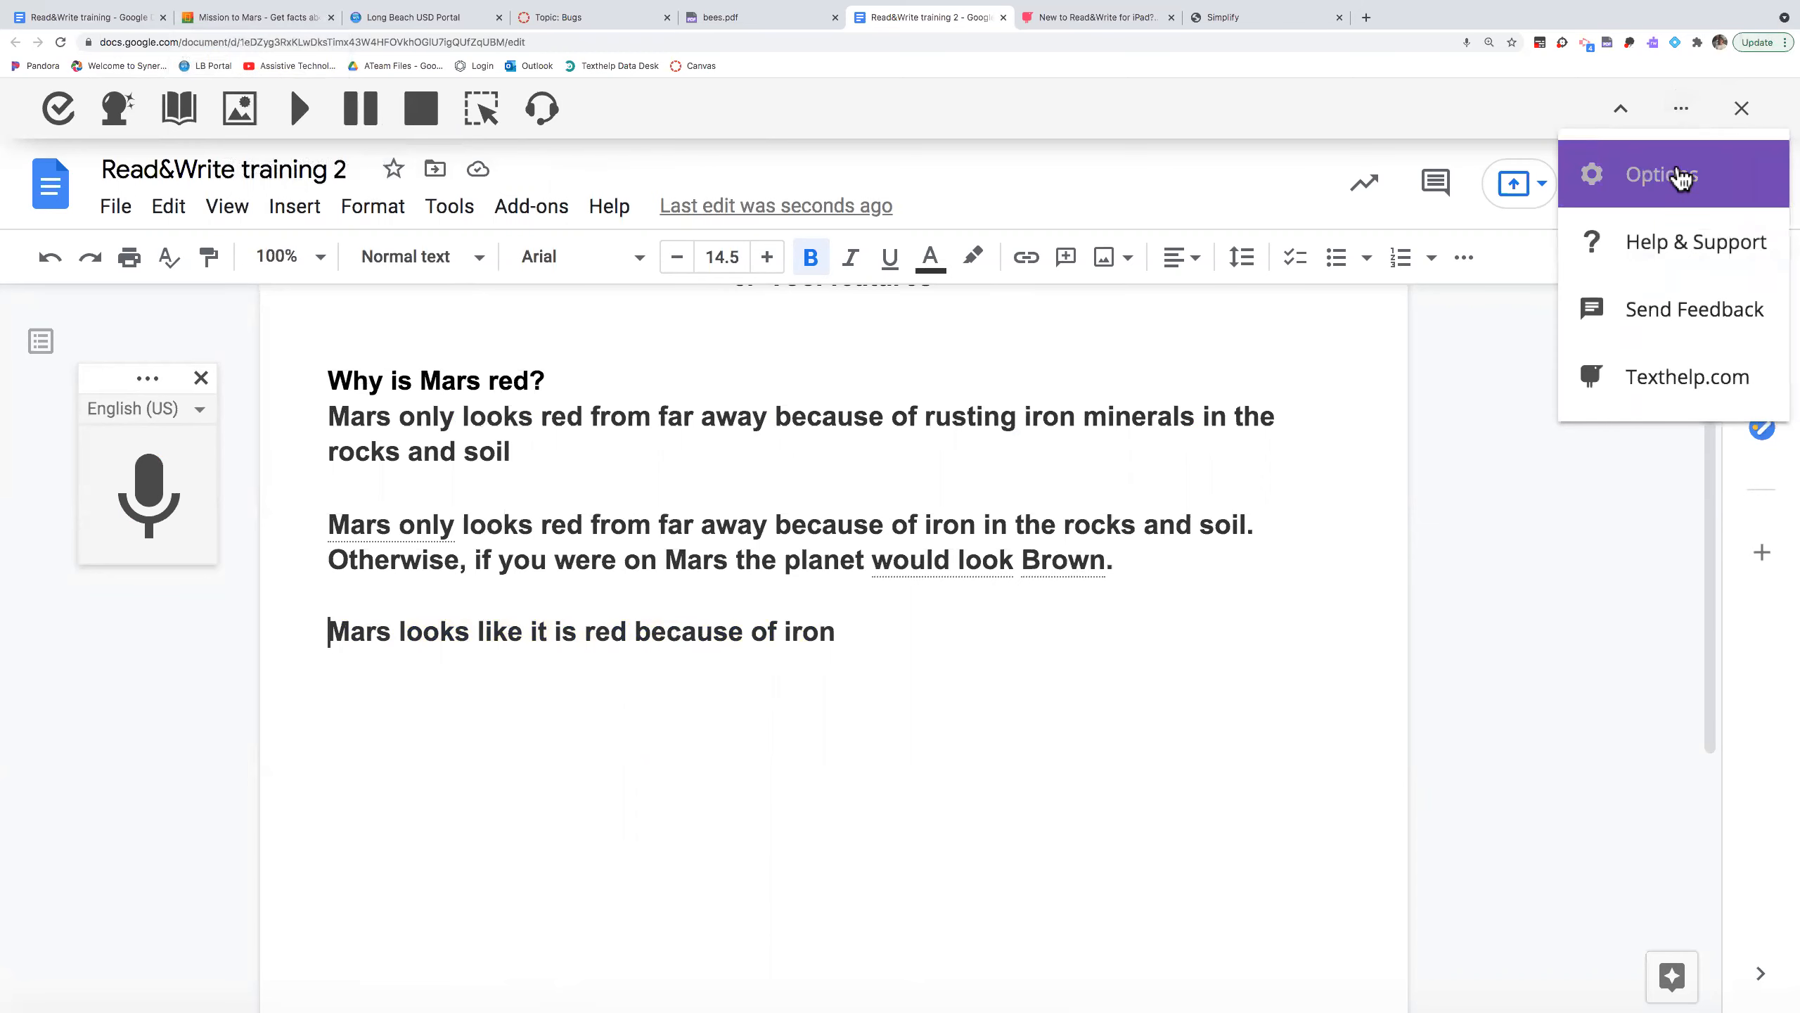
{"action": "left_click", "coordinate": [1680, 175]}
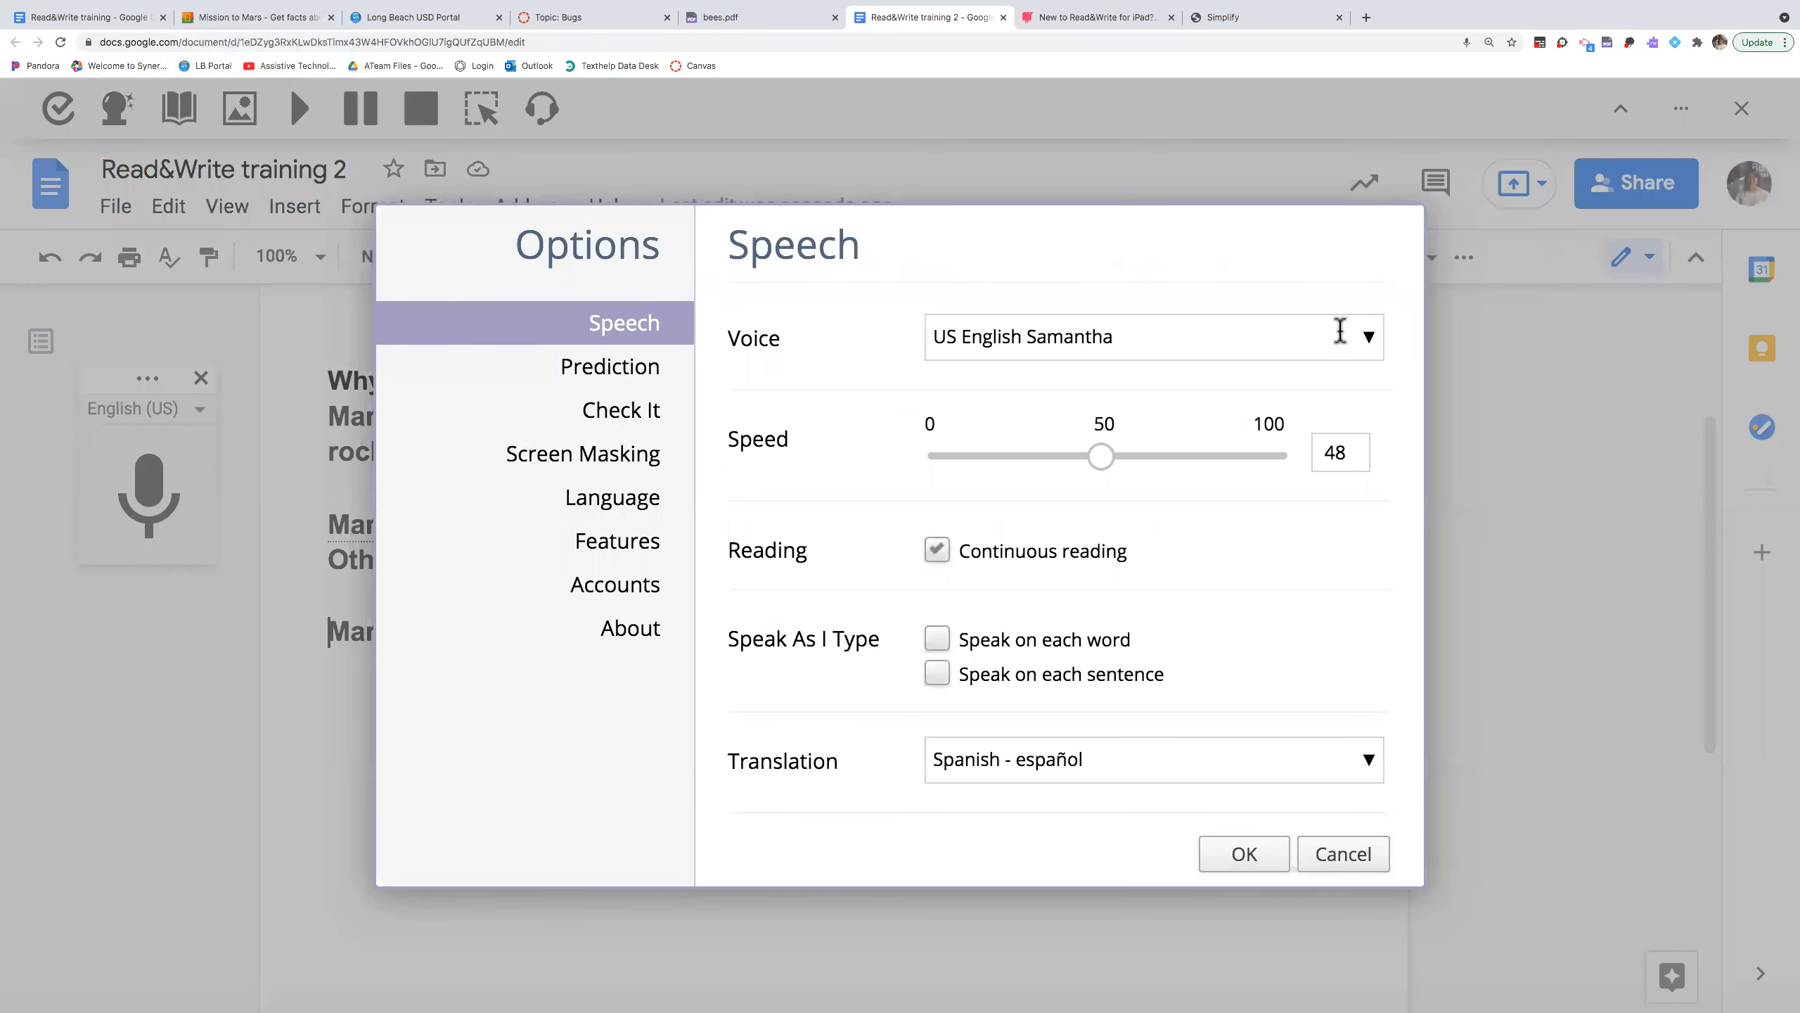
{"action": "left_click", "coordinate": [1375, 343]}
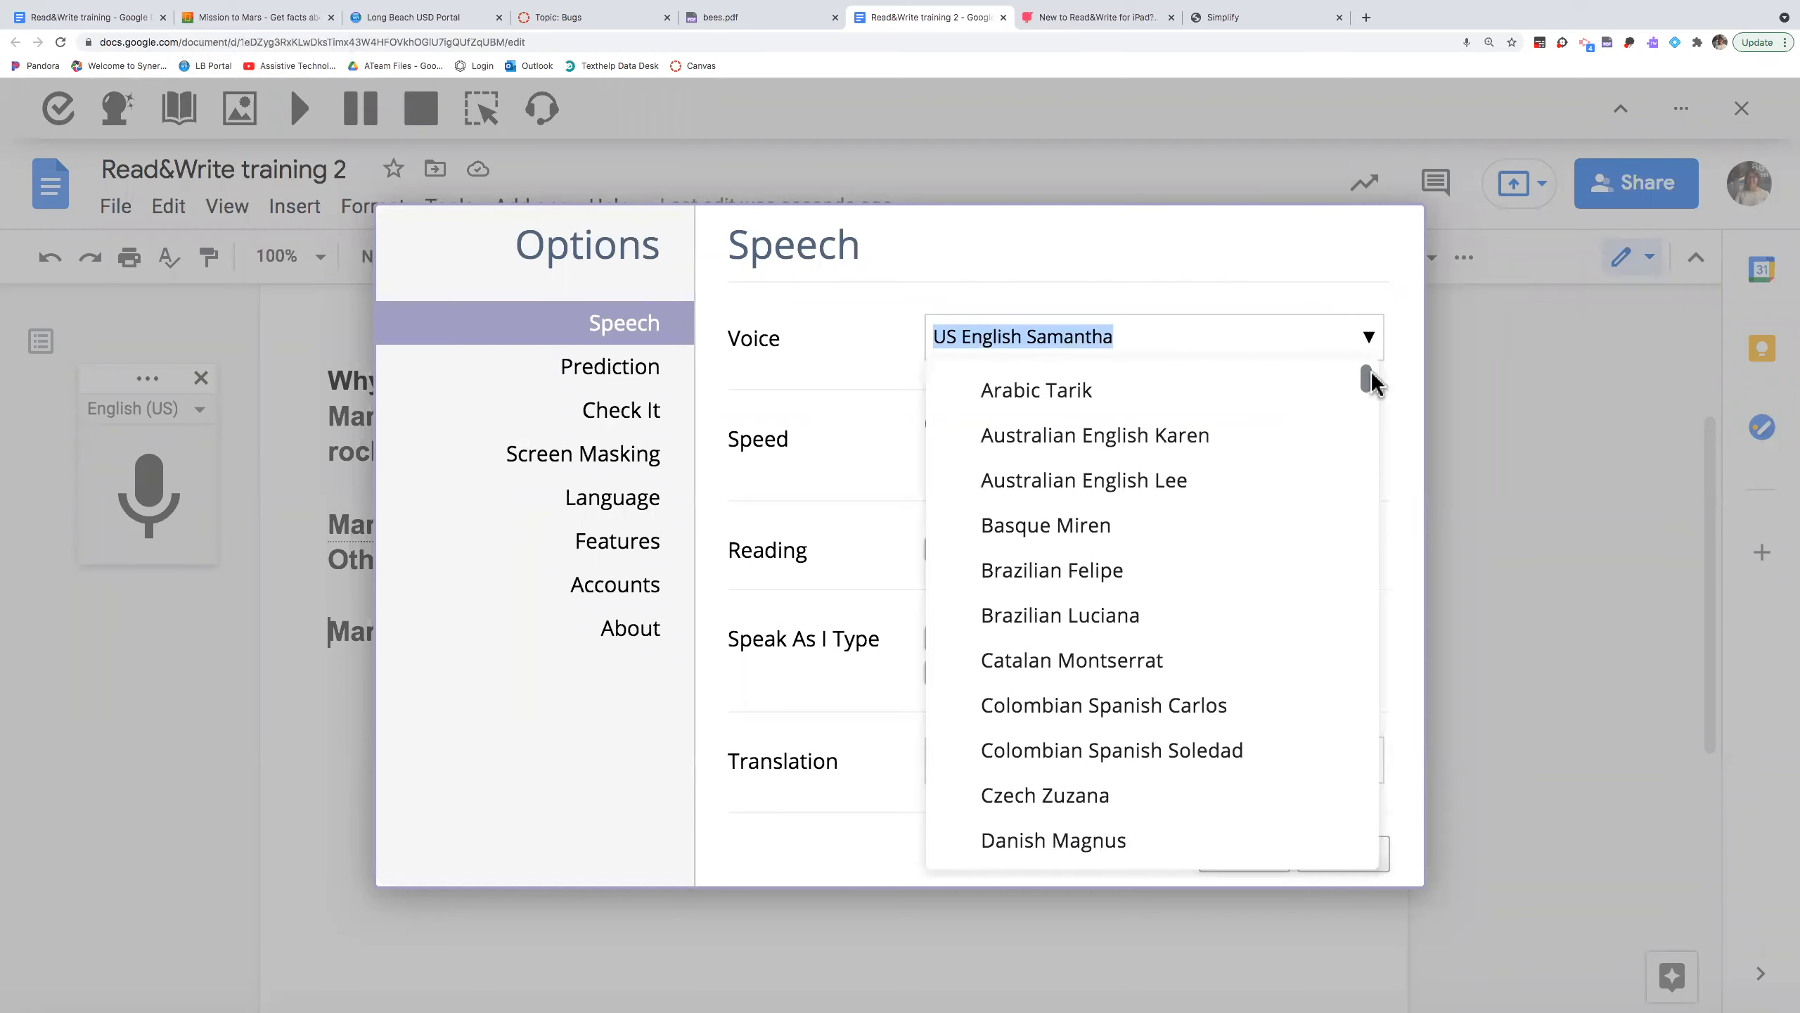
{"action": "scroll", "coordinate": [1362, 564], "scroll_direction": "down", "scroll_amount": 10}
{"action": "scroll", "coordinate": [1362, 564], "scroll_direction": "down", "scroll_amount": 15}
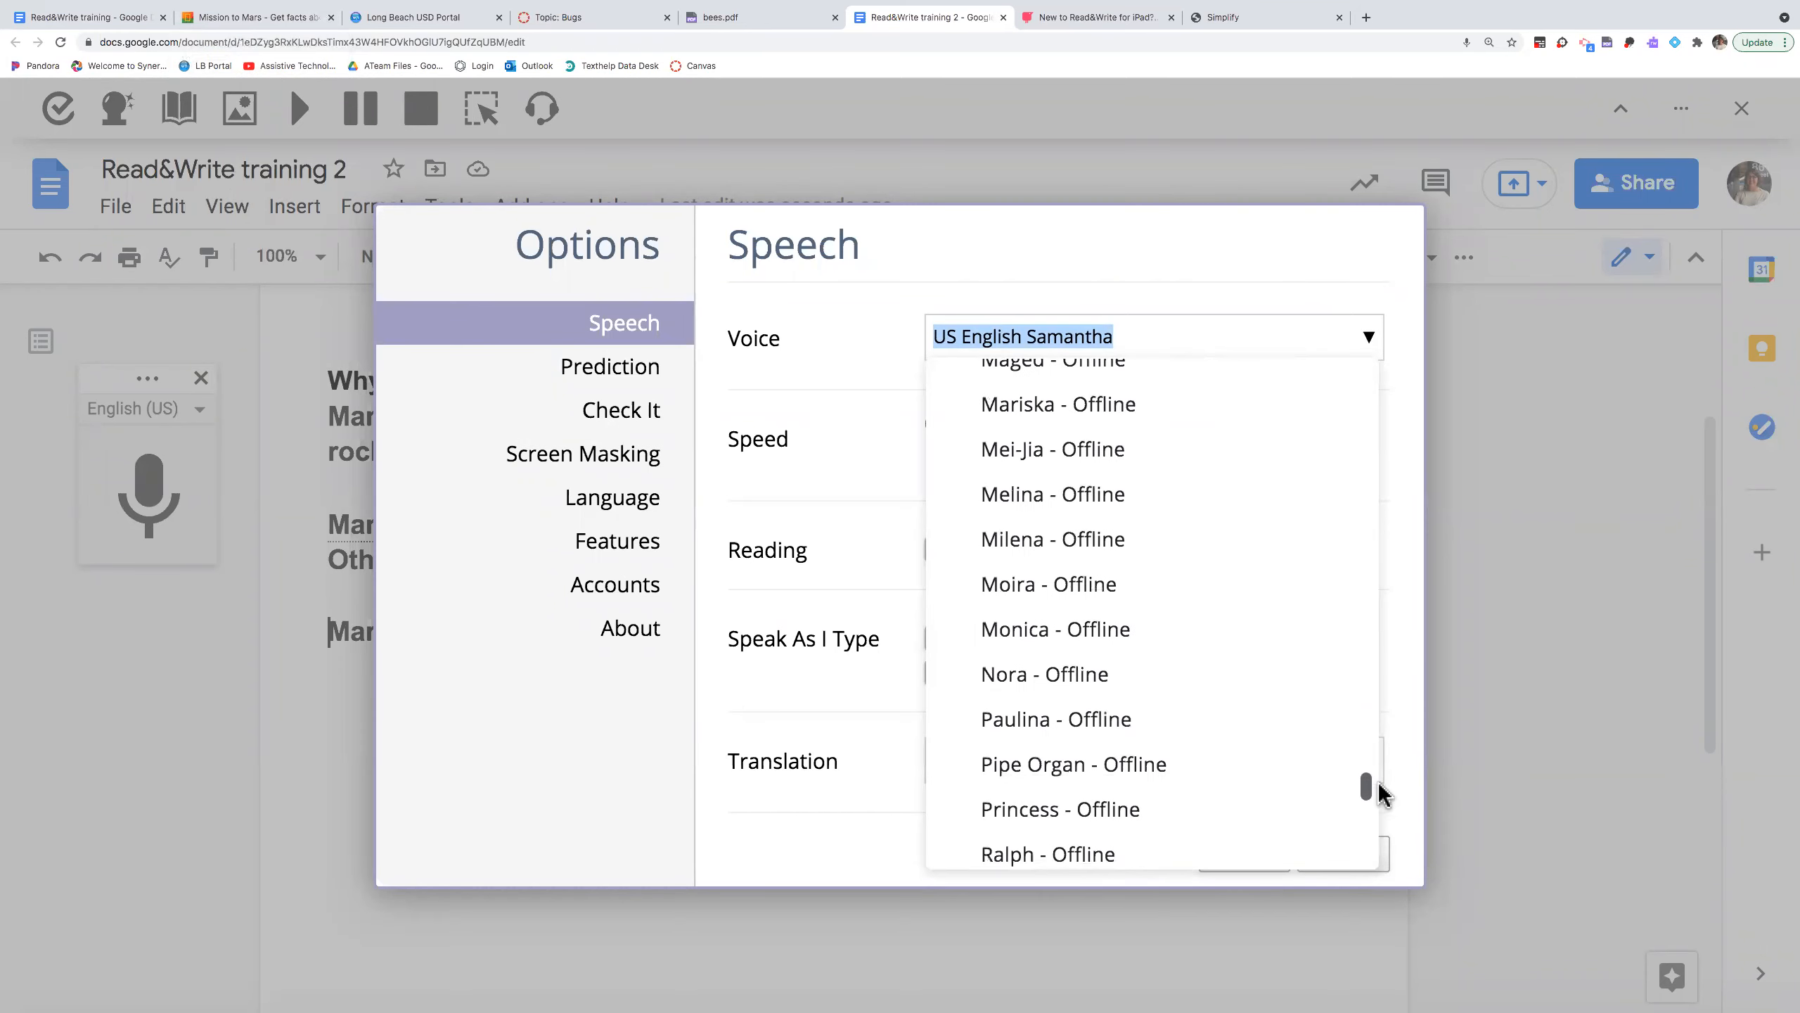
{"action": "scroll", "coordinate": [1385, 816], "scroll_direction": "down", "scroll_amount": 8}
{"action": "scroll", "coordinate": [1392, 780], "scroll_direction": "up", "scroll_amount": 3}
{"action": "scroll", "coordinate": [1386, 551], "scroll_direction": "up", "scroll_amount": 10}
{"action": "scroll", "coordinate": [1383, 568], "scroll_direction": "down", "scroll_amount": 3}
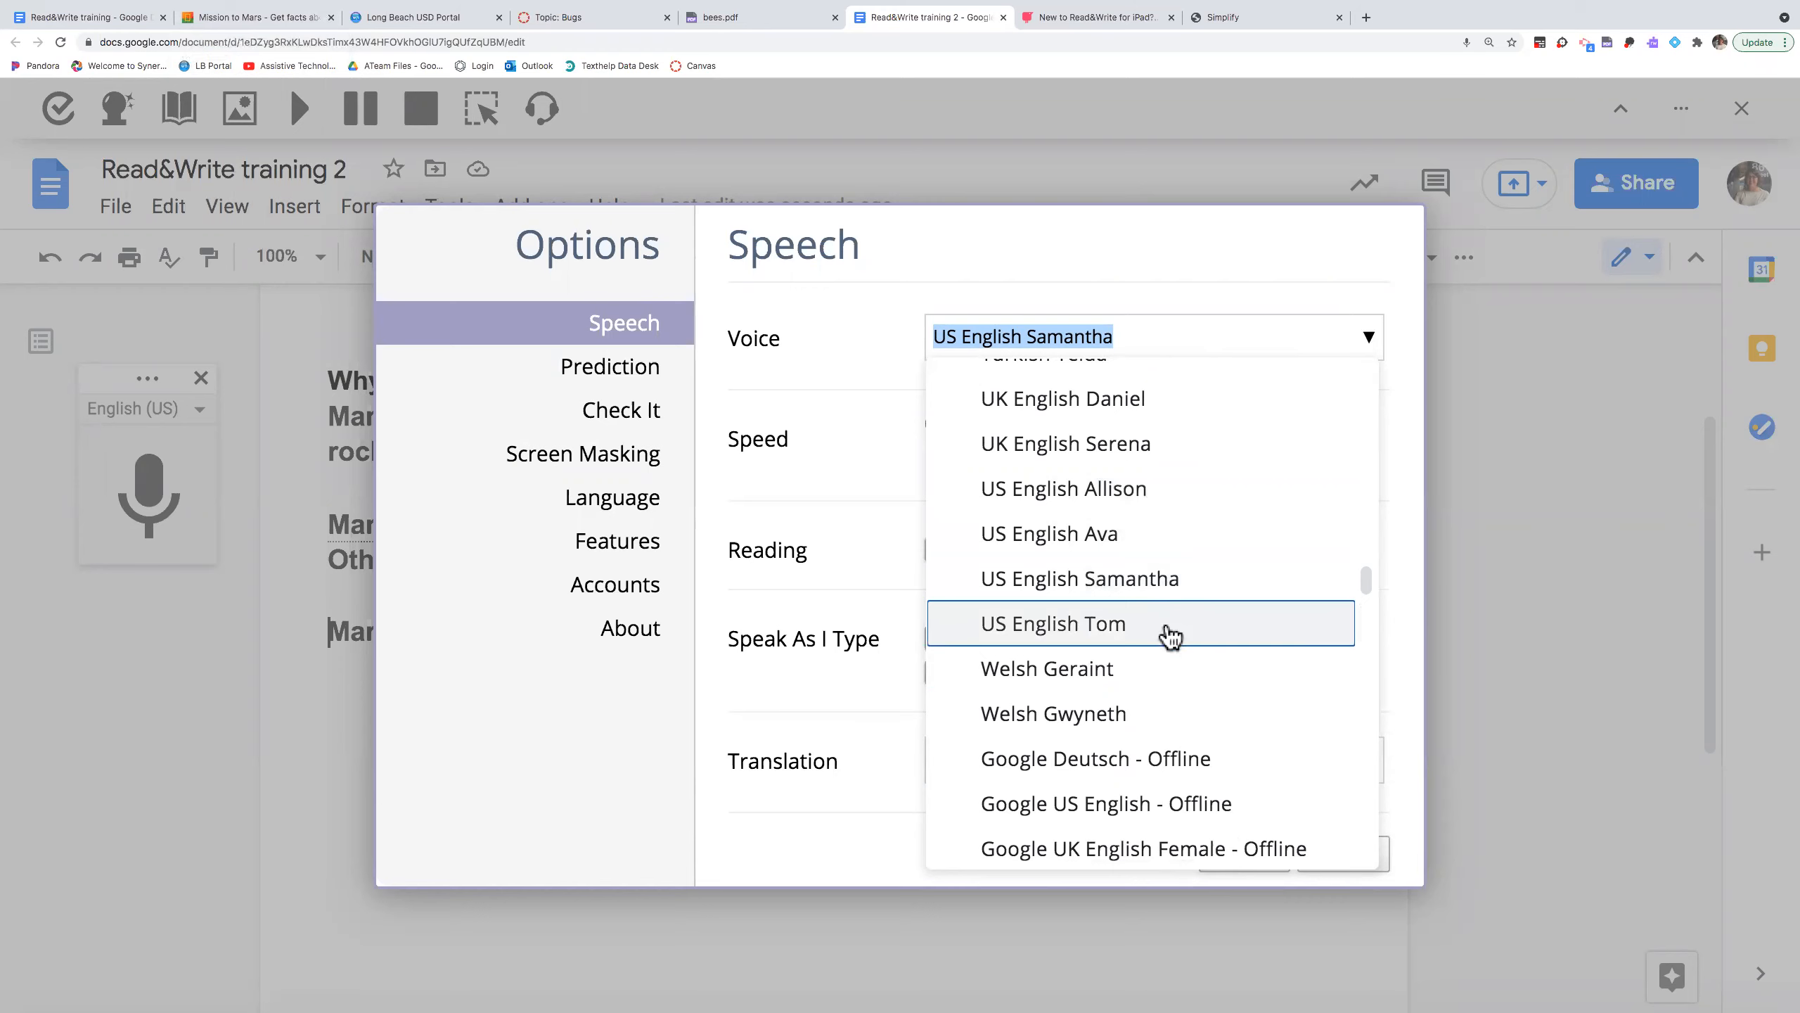
{"action": "left_click", "coordinate": [1139, 505]}
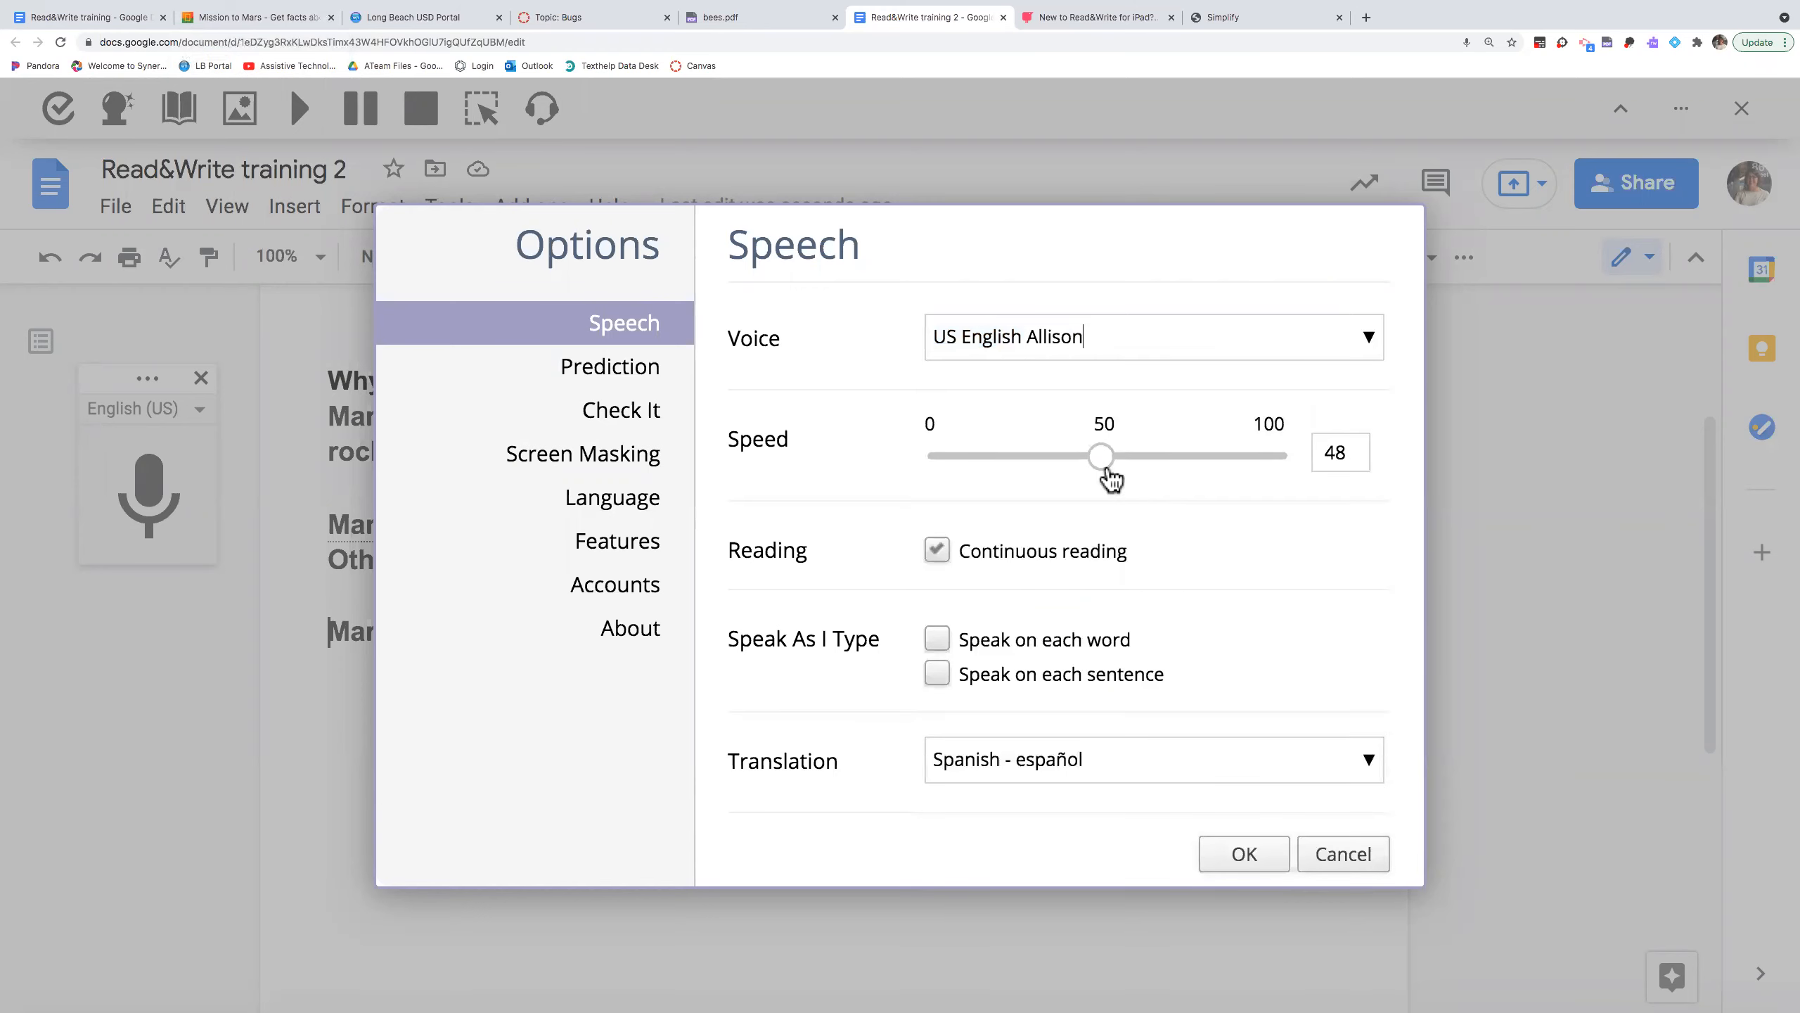
{"action": "left_click_drag", "start_coordinate": [1103, 461], "coordinate": [1164, 468]}
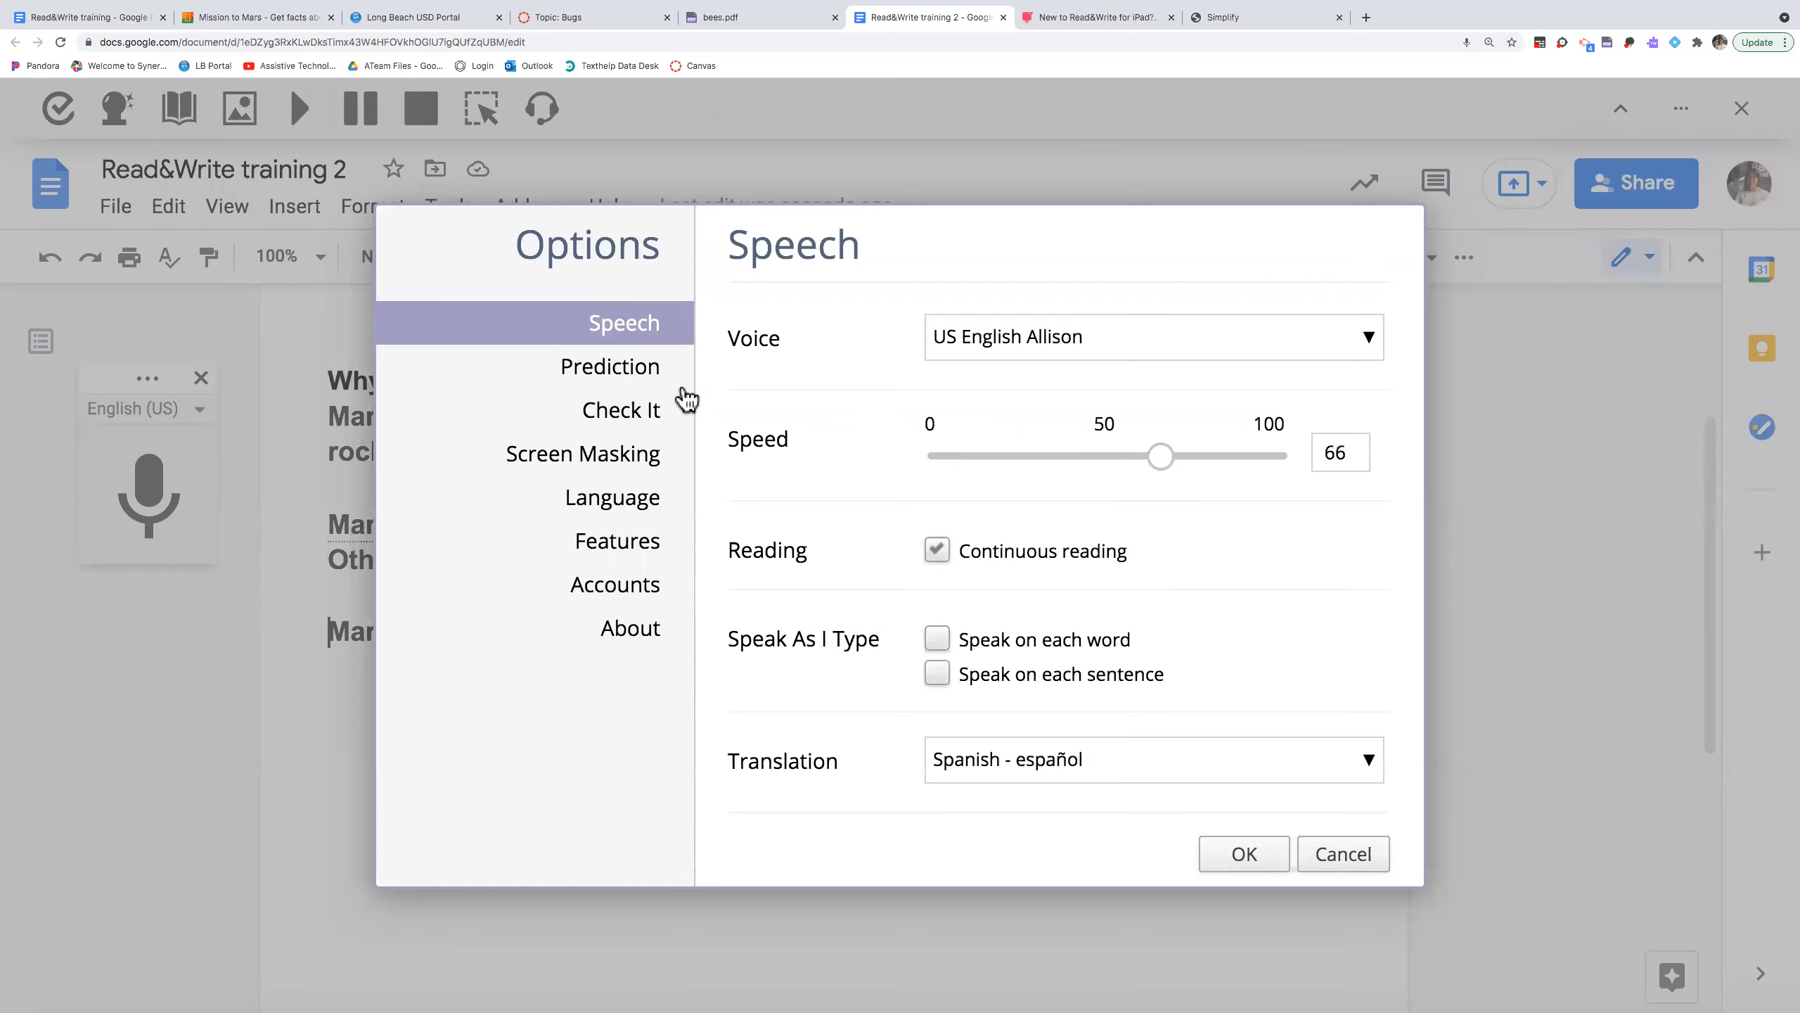
- Set the Prediction number of results to 7, enlarge its text size, and save the options
{"action": "left_click", "coordinate": [655, 383]}
{"action": "left_click", "coordinate": [969, 348]}
{"action": "left_click", "coordinate": [970, 349]}
{"action": "left_click", "coordinate": [970, 349]}
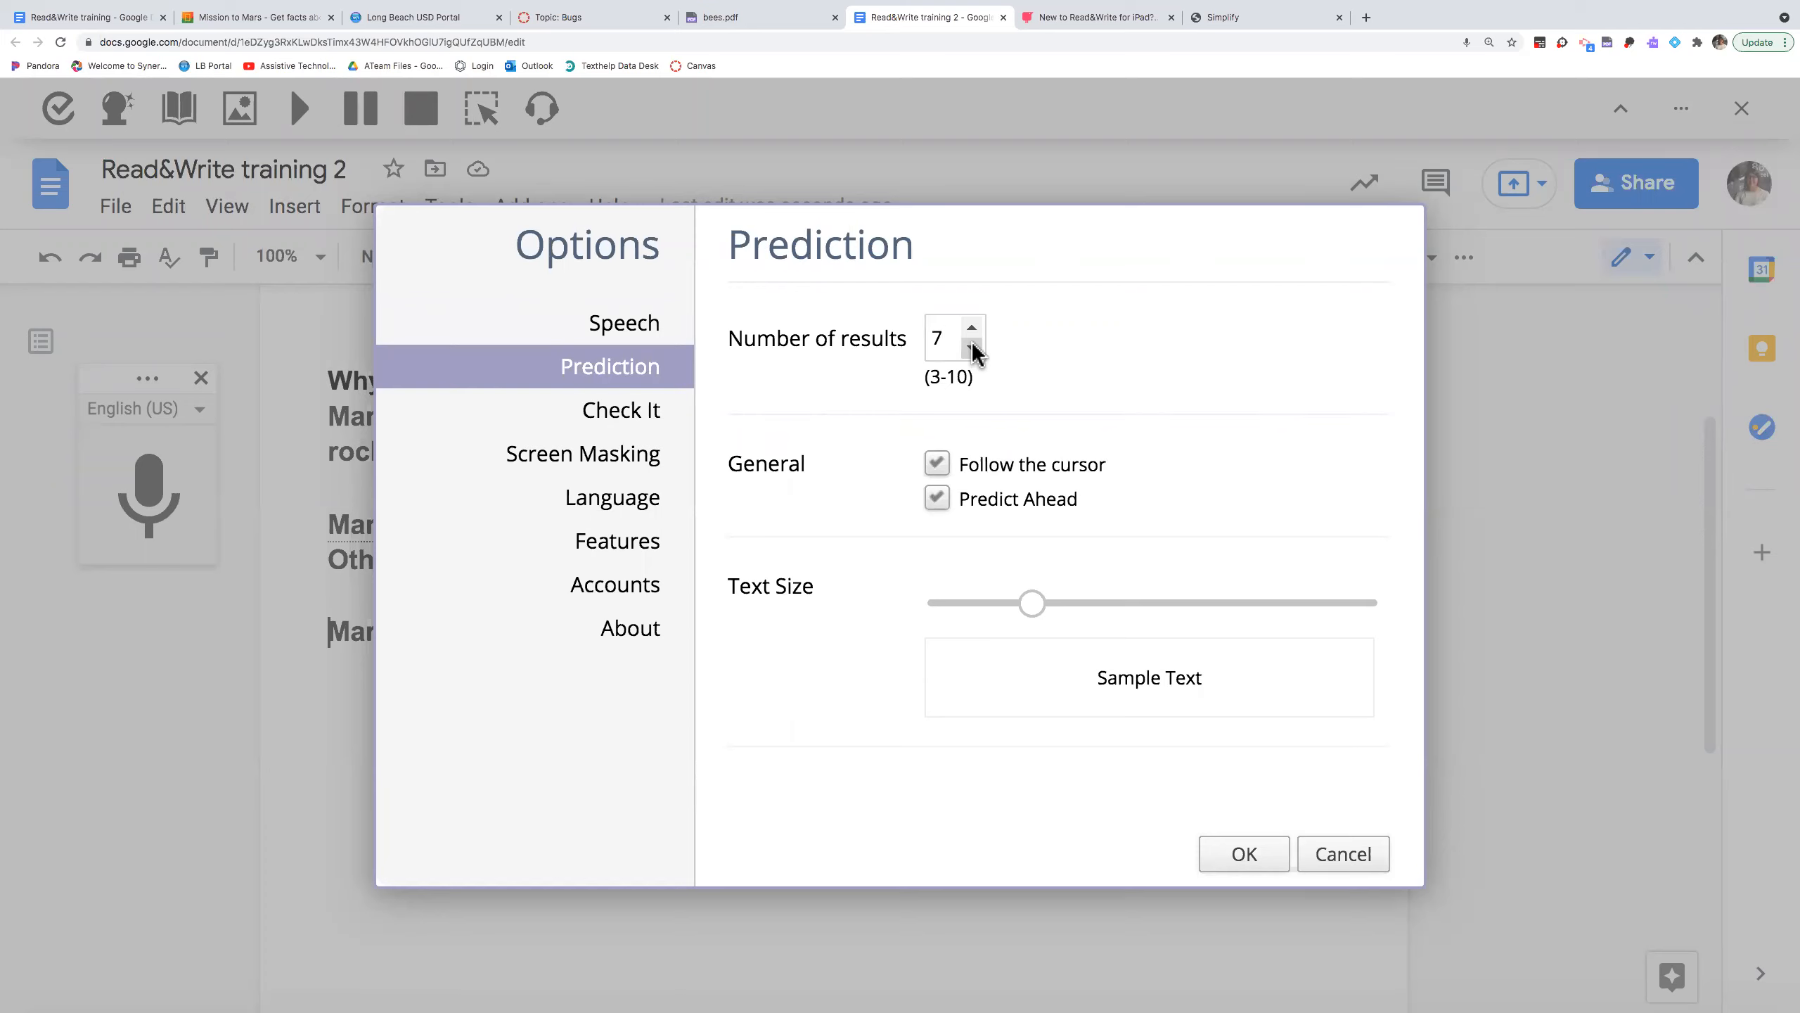
{"action": "left_click_drag", "start_coordinate": [1024, 601], "coordinate": [1122, 608]}
{"action": "left_click", "coordinate": [1254, 858]}
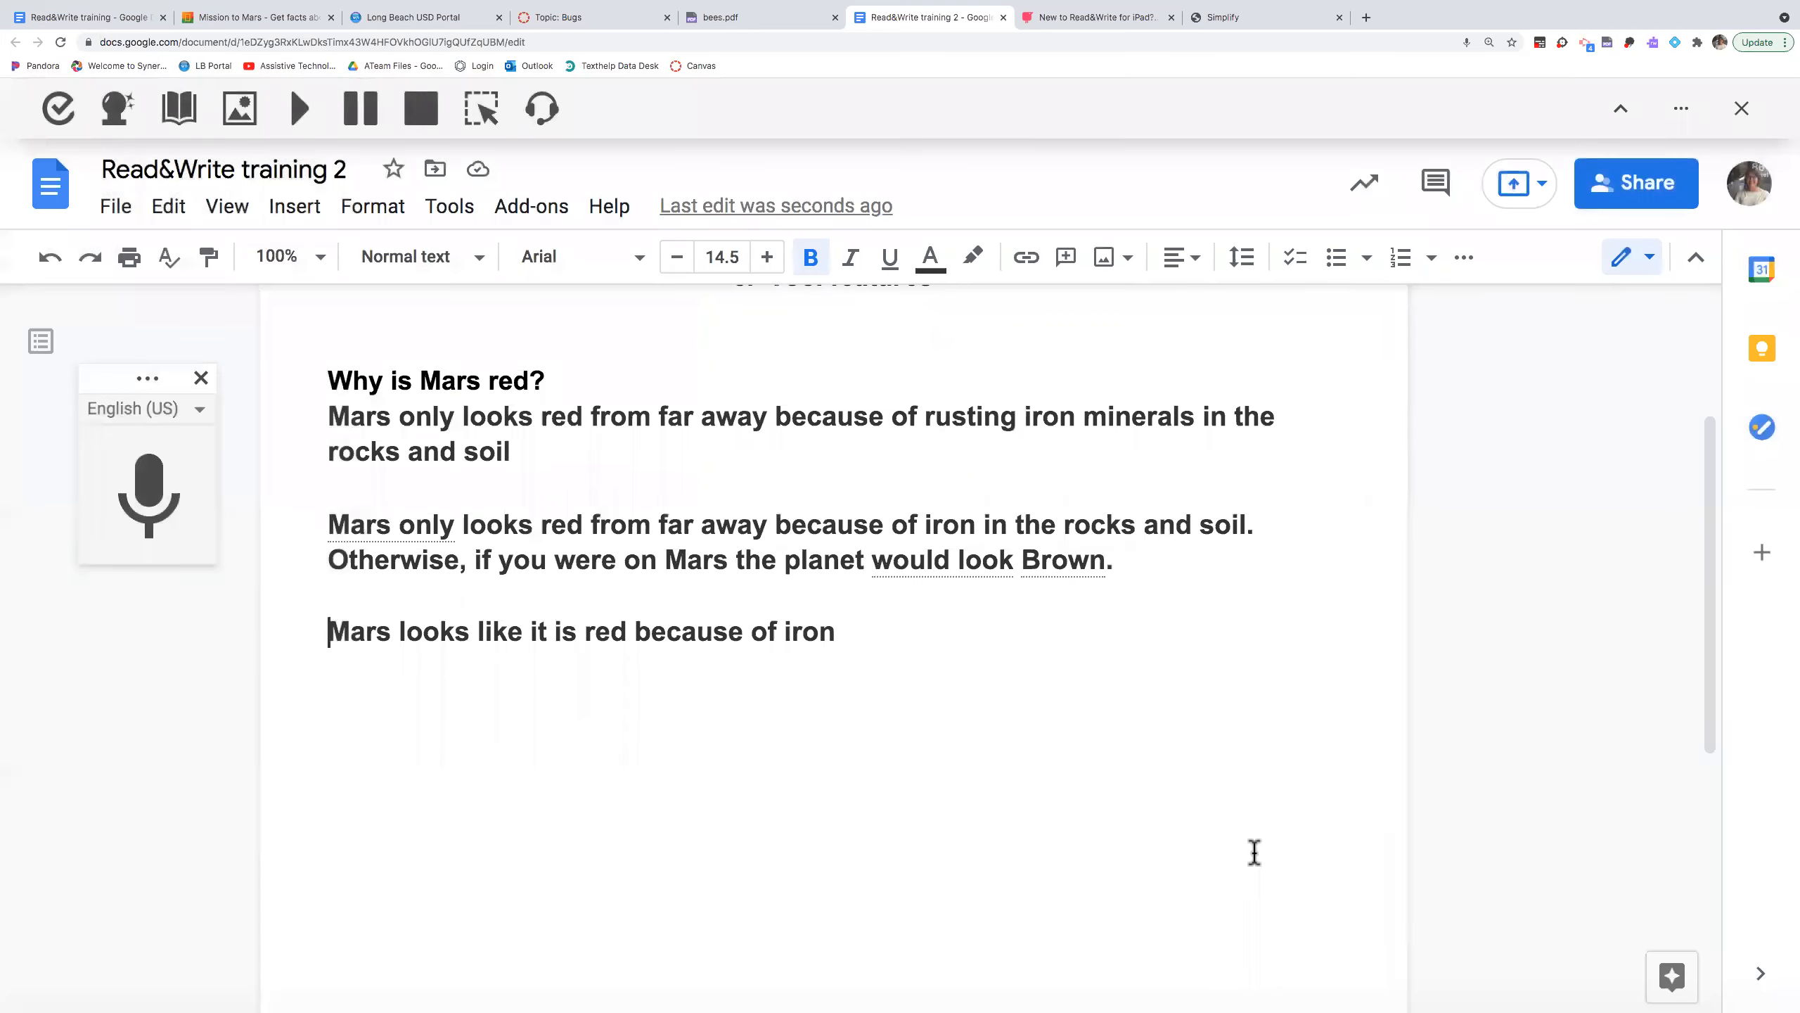
- Turn on Prediction and extend the last sentence with "and minerals", choosing "minerals" from the suggestions
{"action": "left_click", "coordinate": [117, 108]}
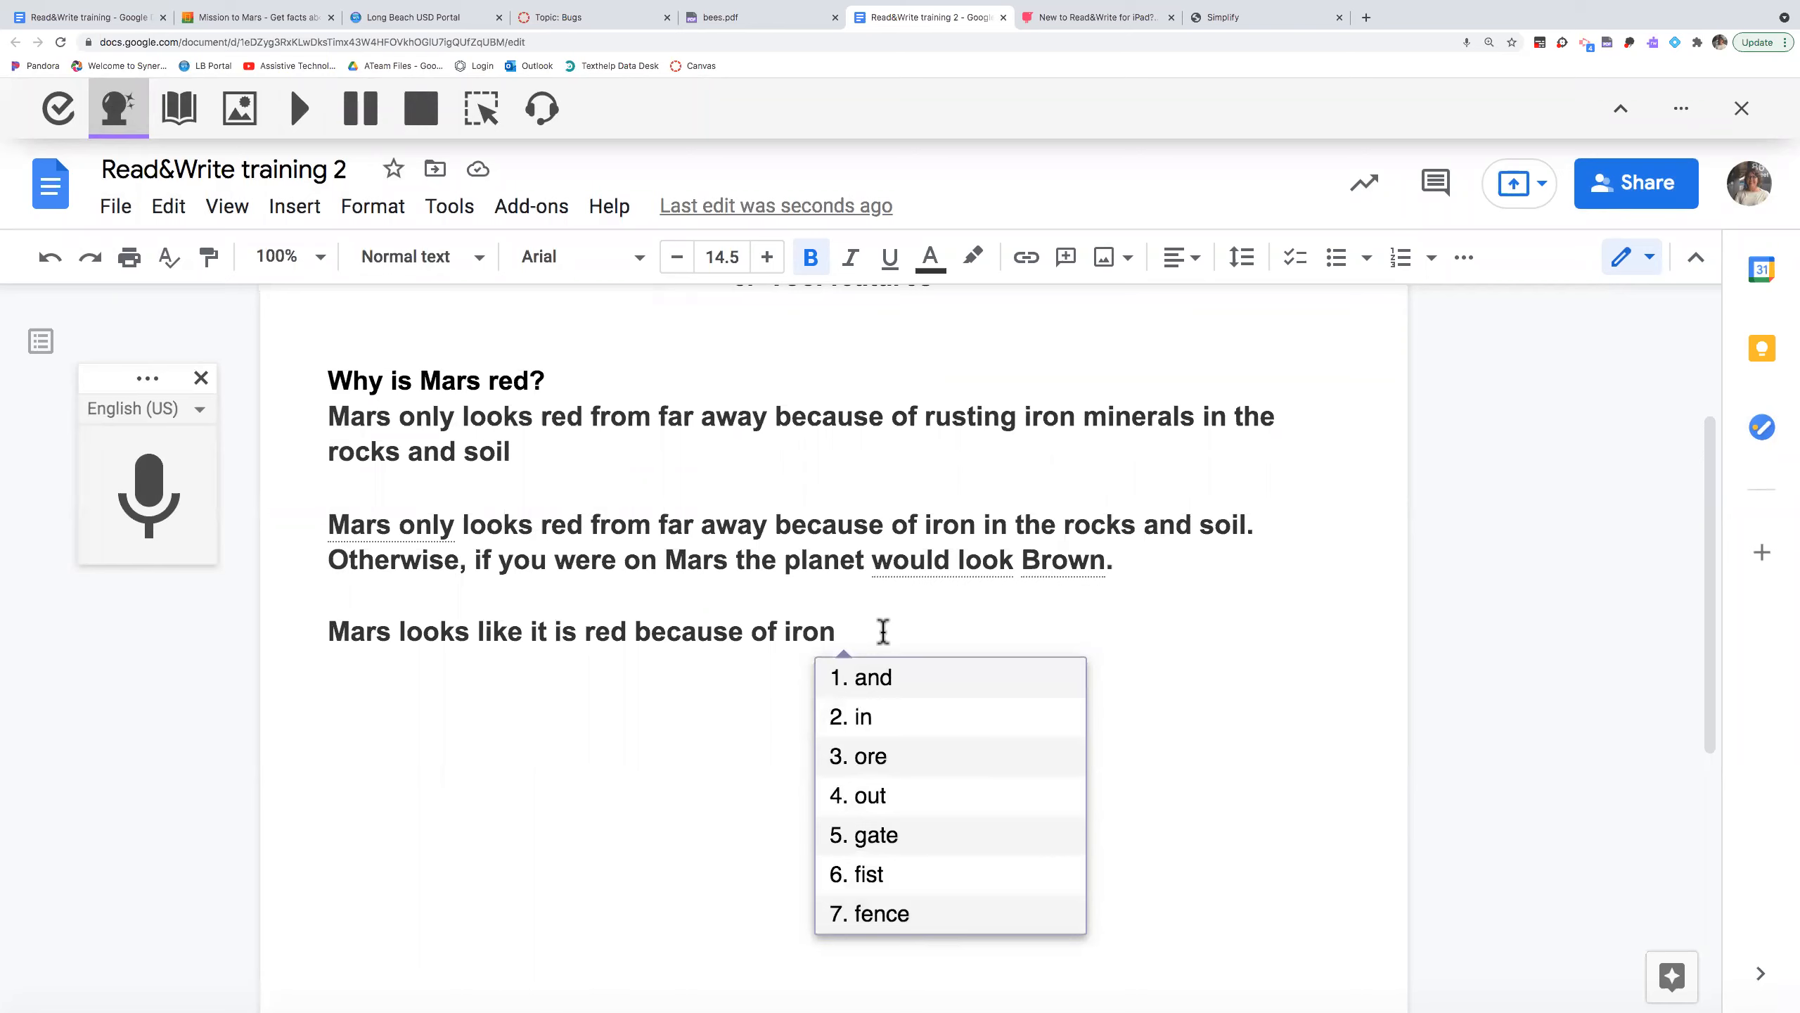
{"action": "type", "text": "and min"}
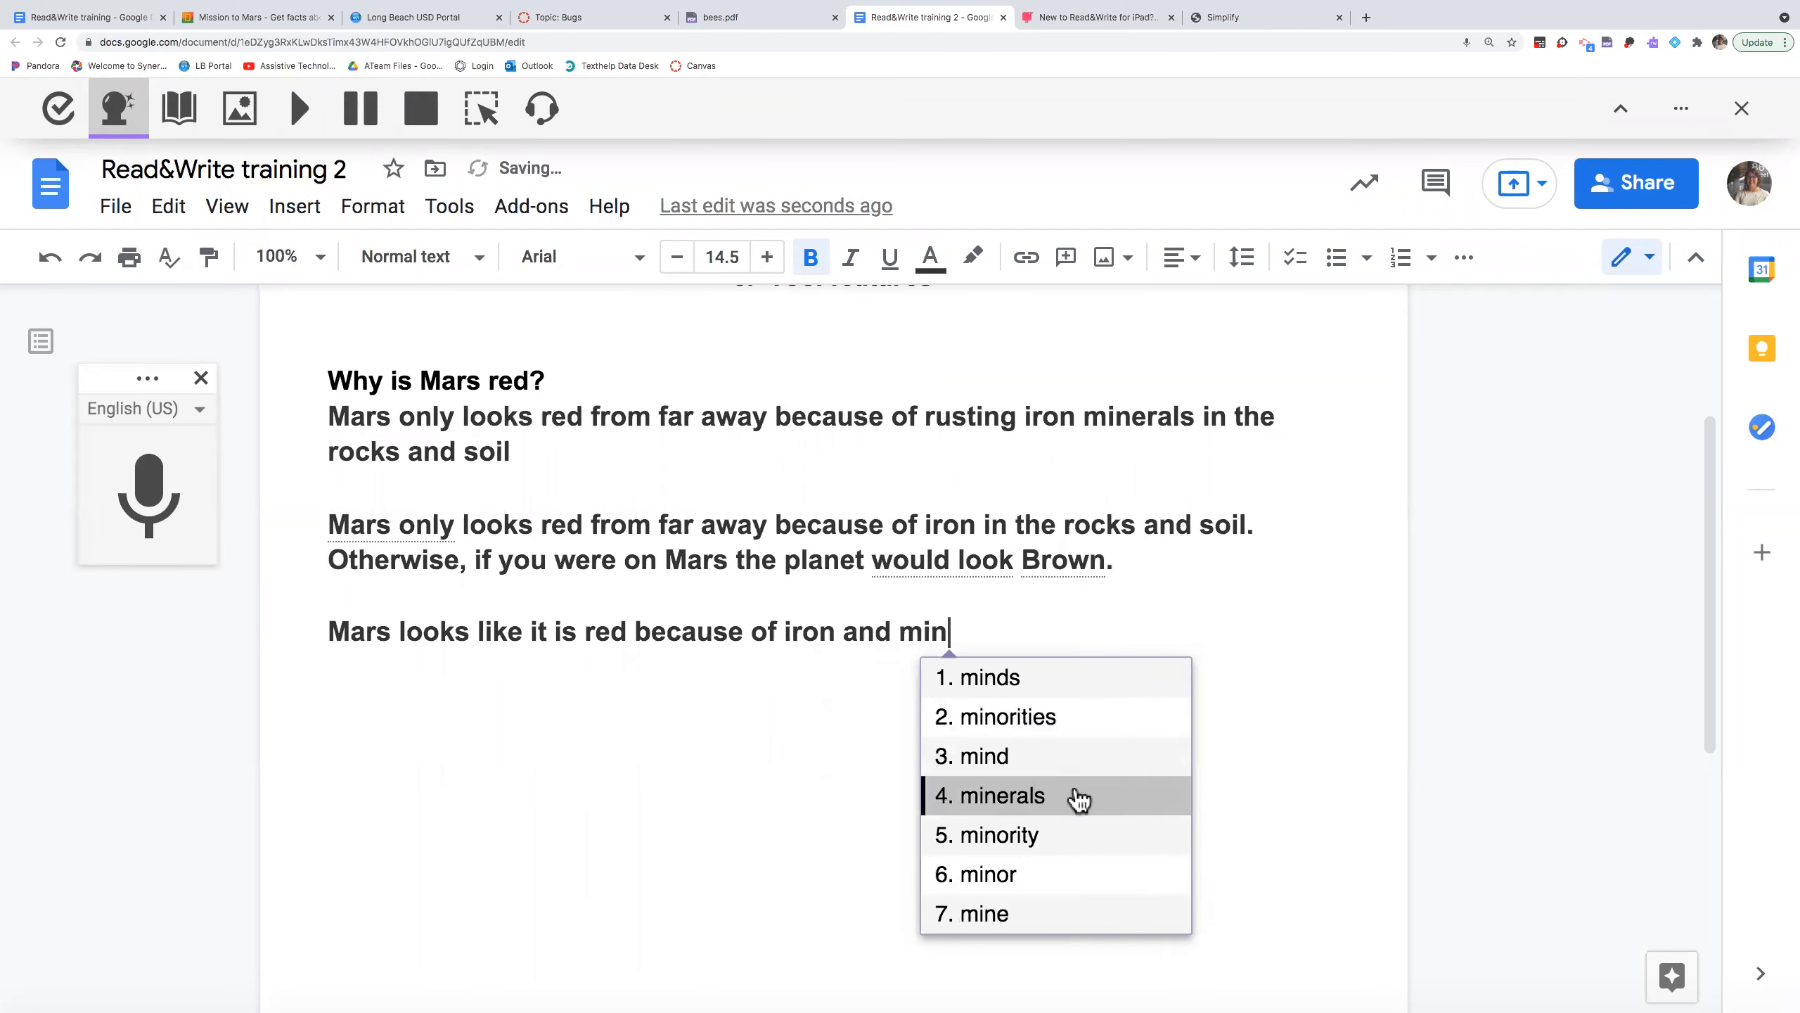
{"action": "left_click", "coordinate": [1084, 802]}
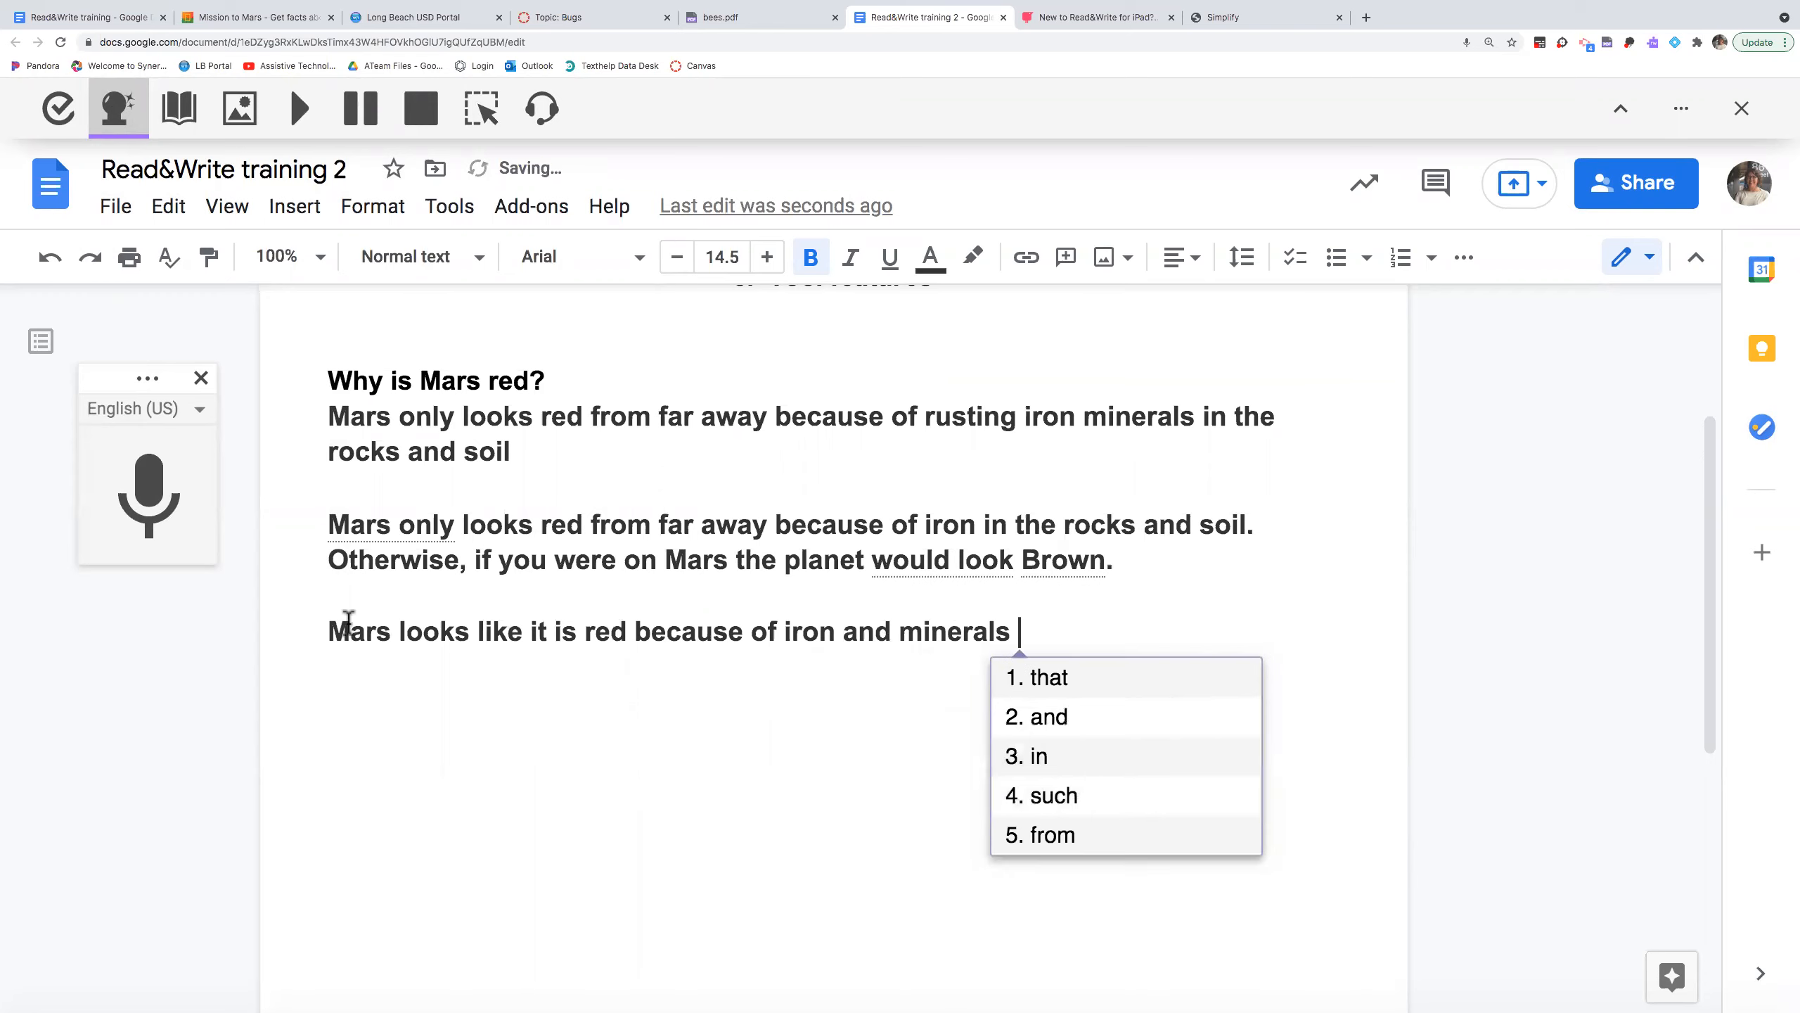
- Play the sentence "Mars looks like it is red because of iron and minerals" aloud from its beginning, and stop the reading
{"action": "left_click", "coordinate": [330, 630]}
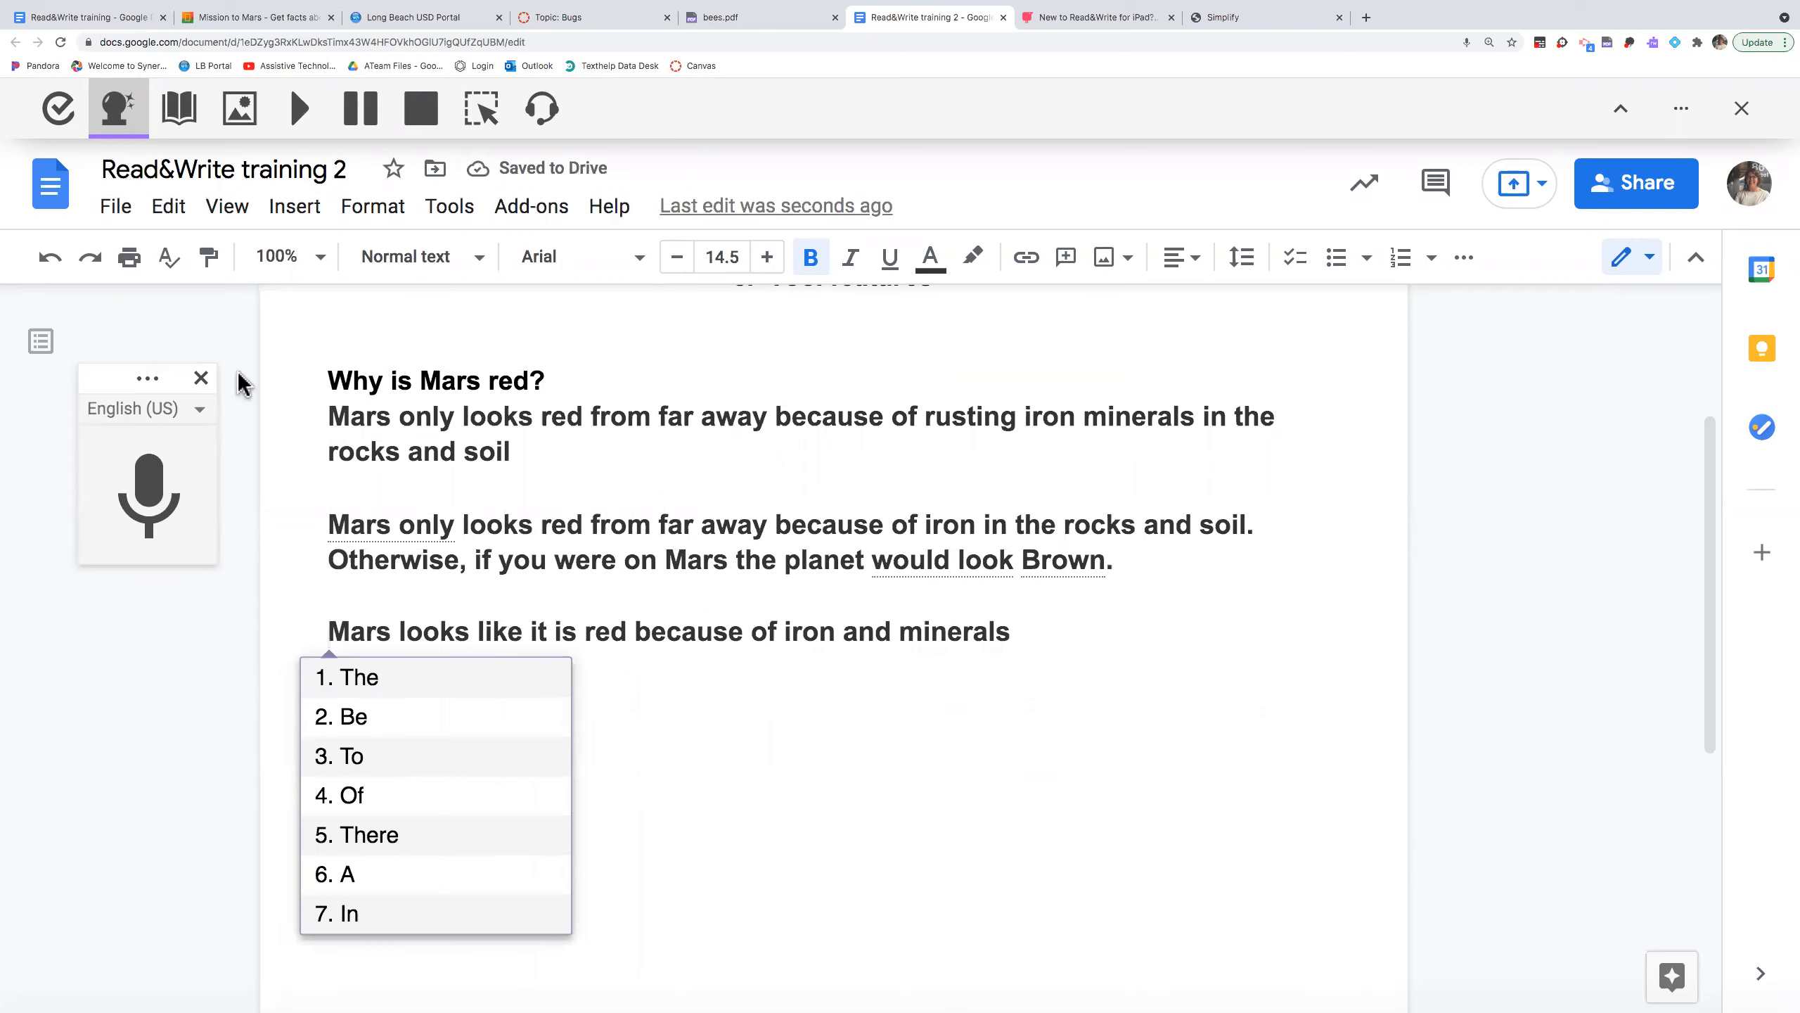
{"action": "left_click", "coordinate": [298, 109]}
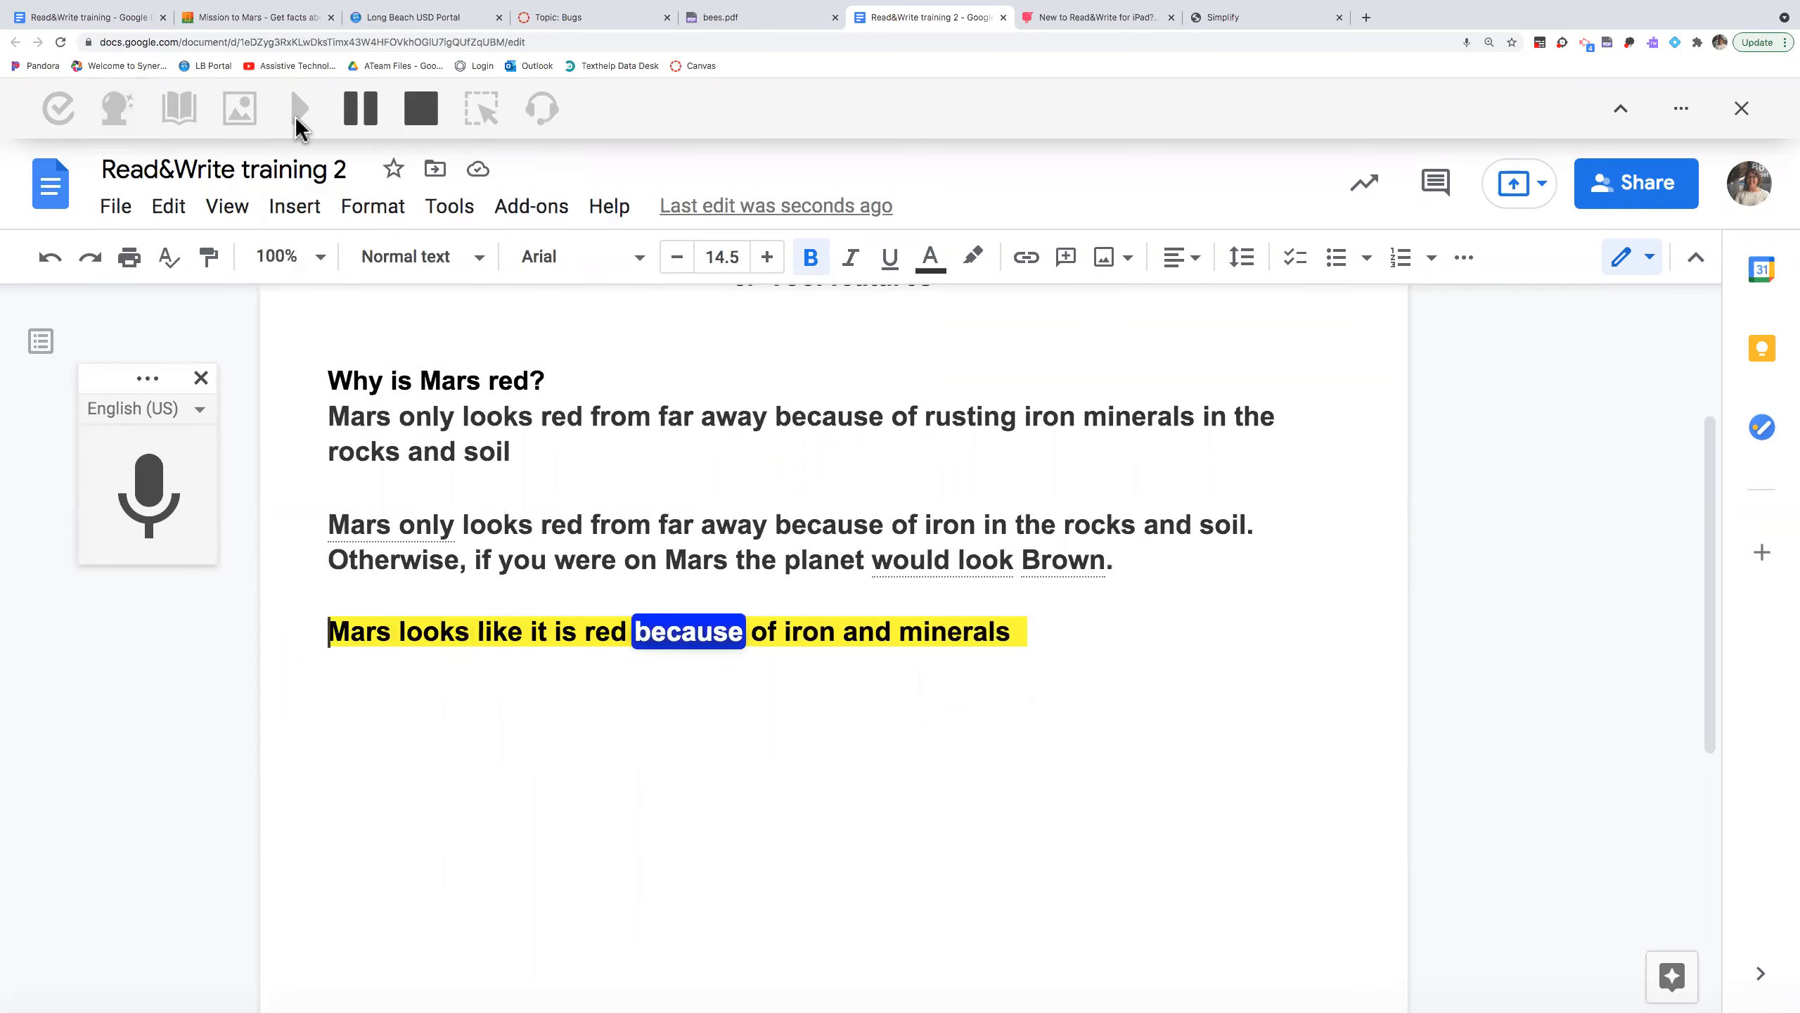
{"action": "left_click", "coordinate": [426, 125]}
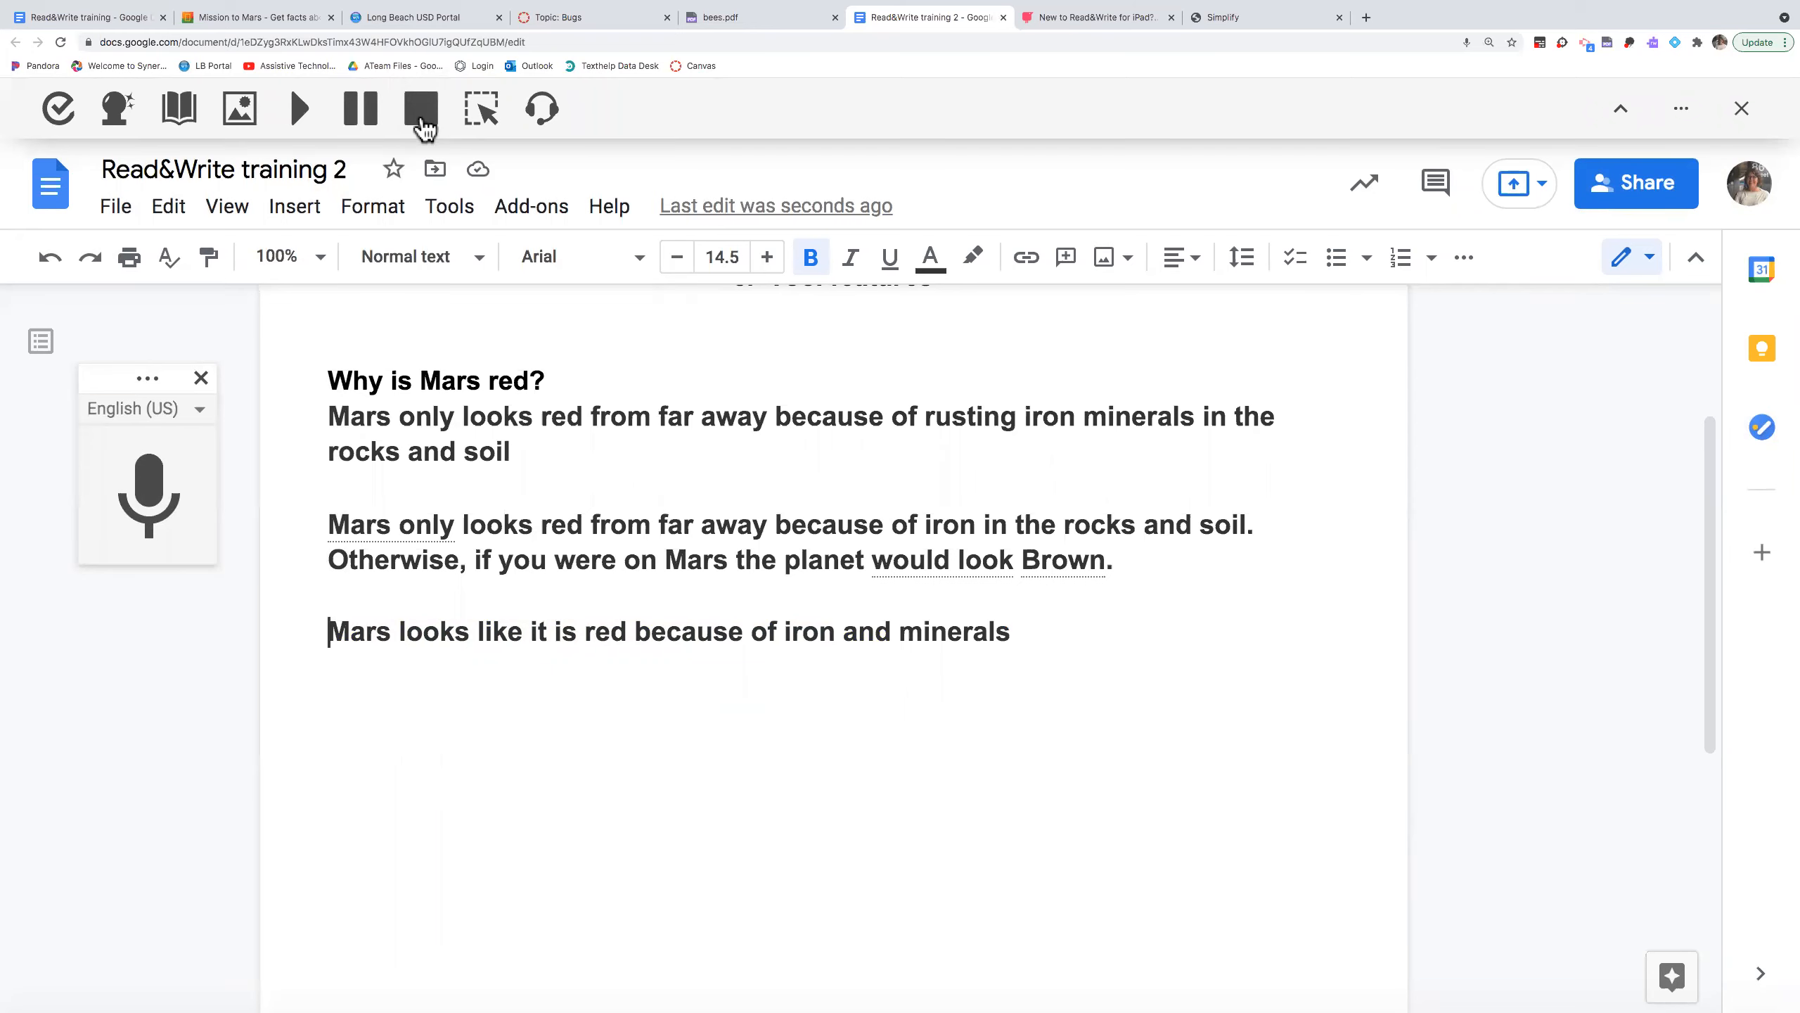
- Review the Check It, Screen Masking and Language settings in the Read&Write options
{"action": "left_click", "coordinate": [1687, 111]}
{"action": "left_click", "coordinate": [1679, 174]}
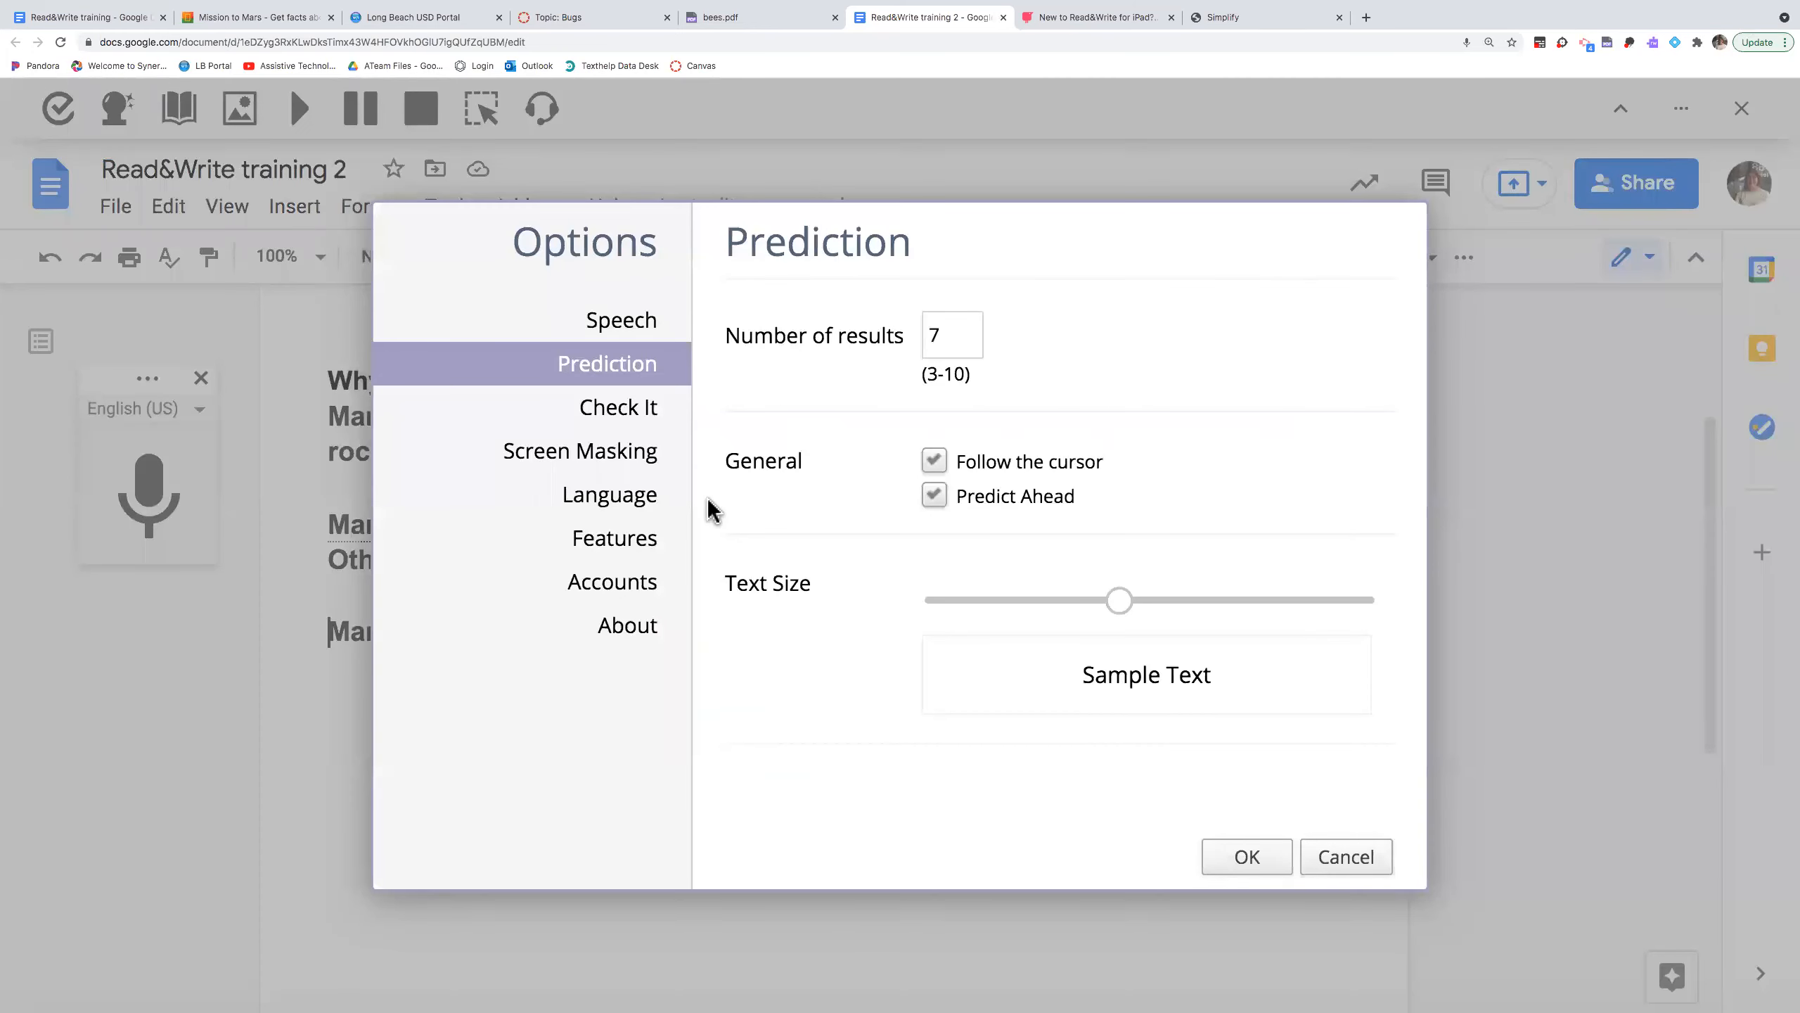
{"action": "left_click", "coordinate": [627, 417]}
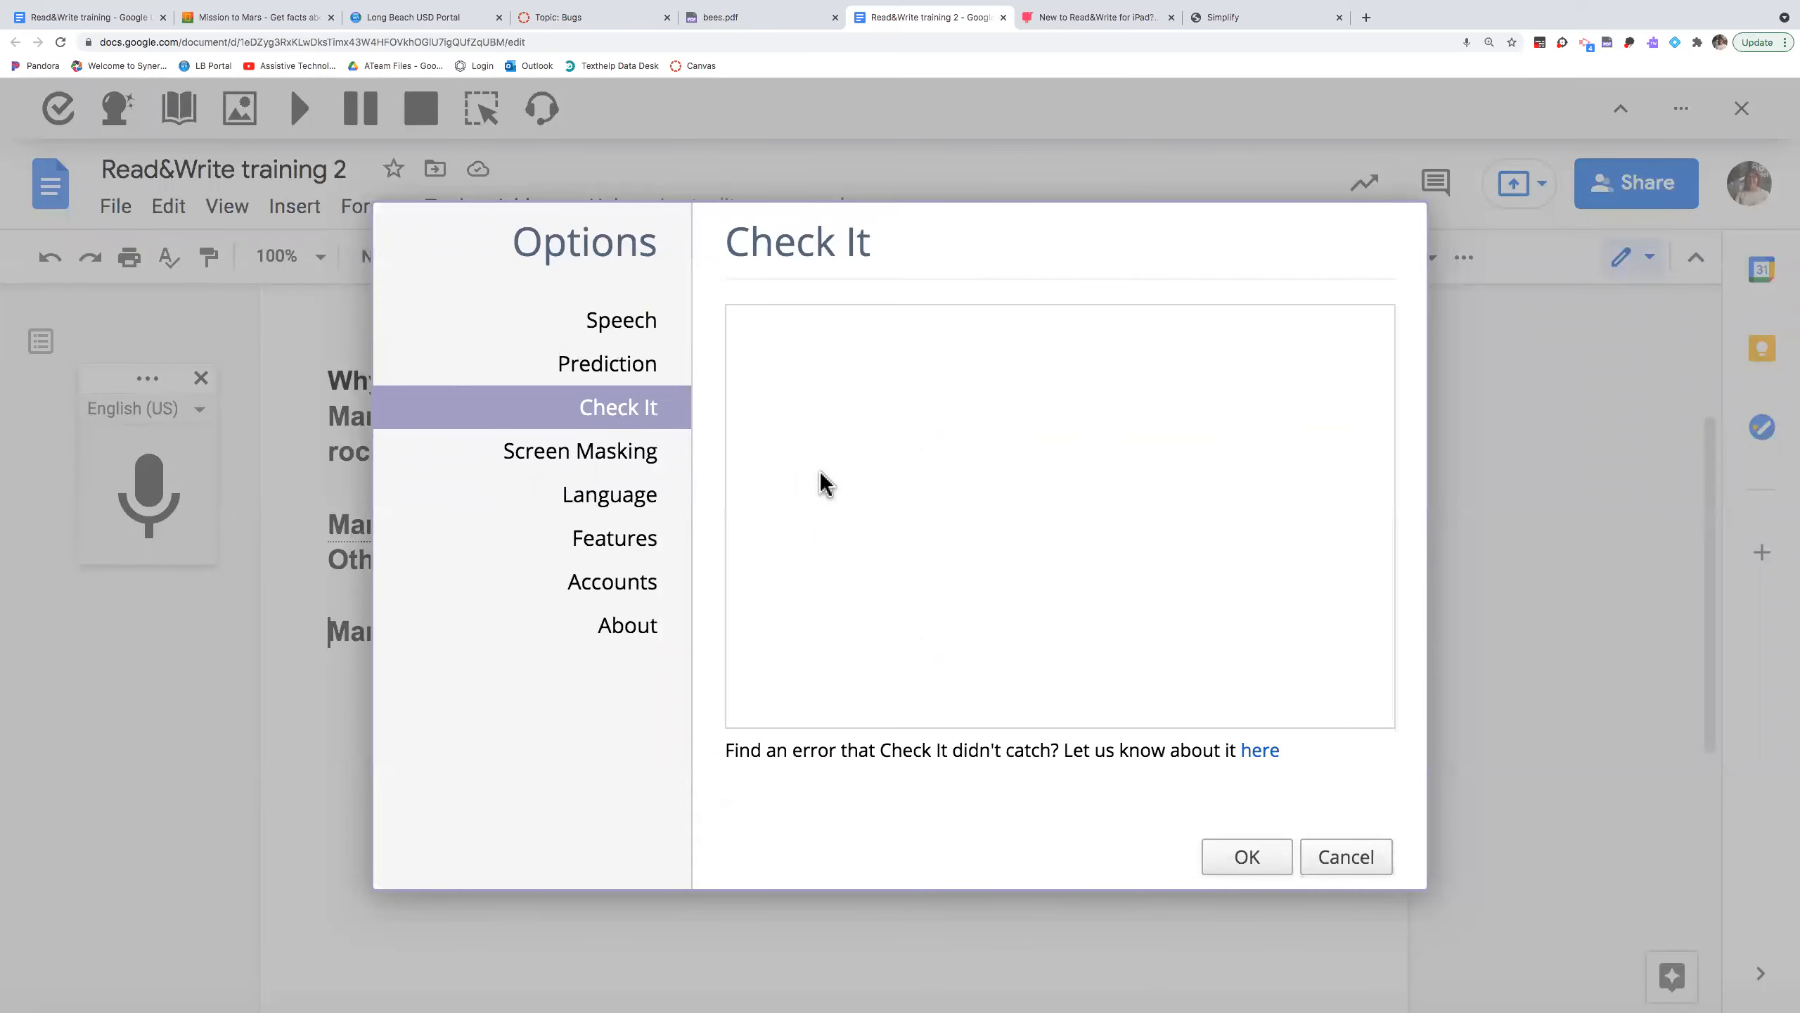
{"action": "left_click", "coordinate": [565, 459]}
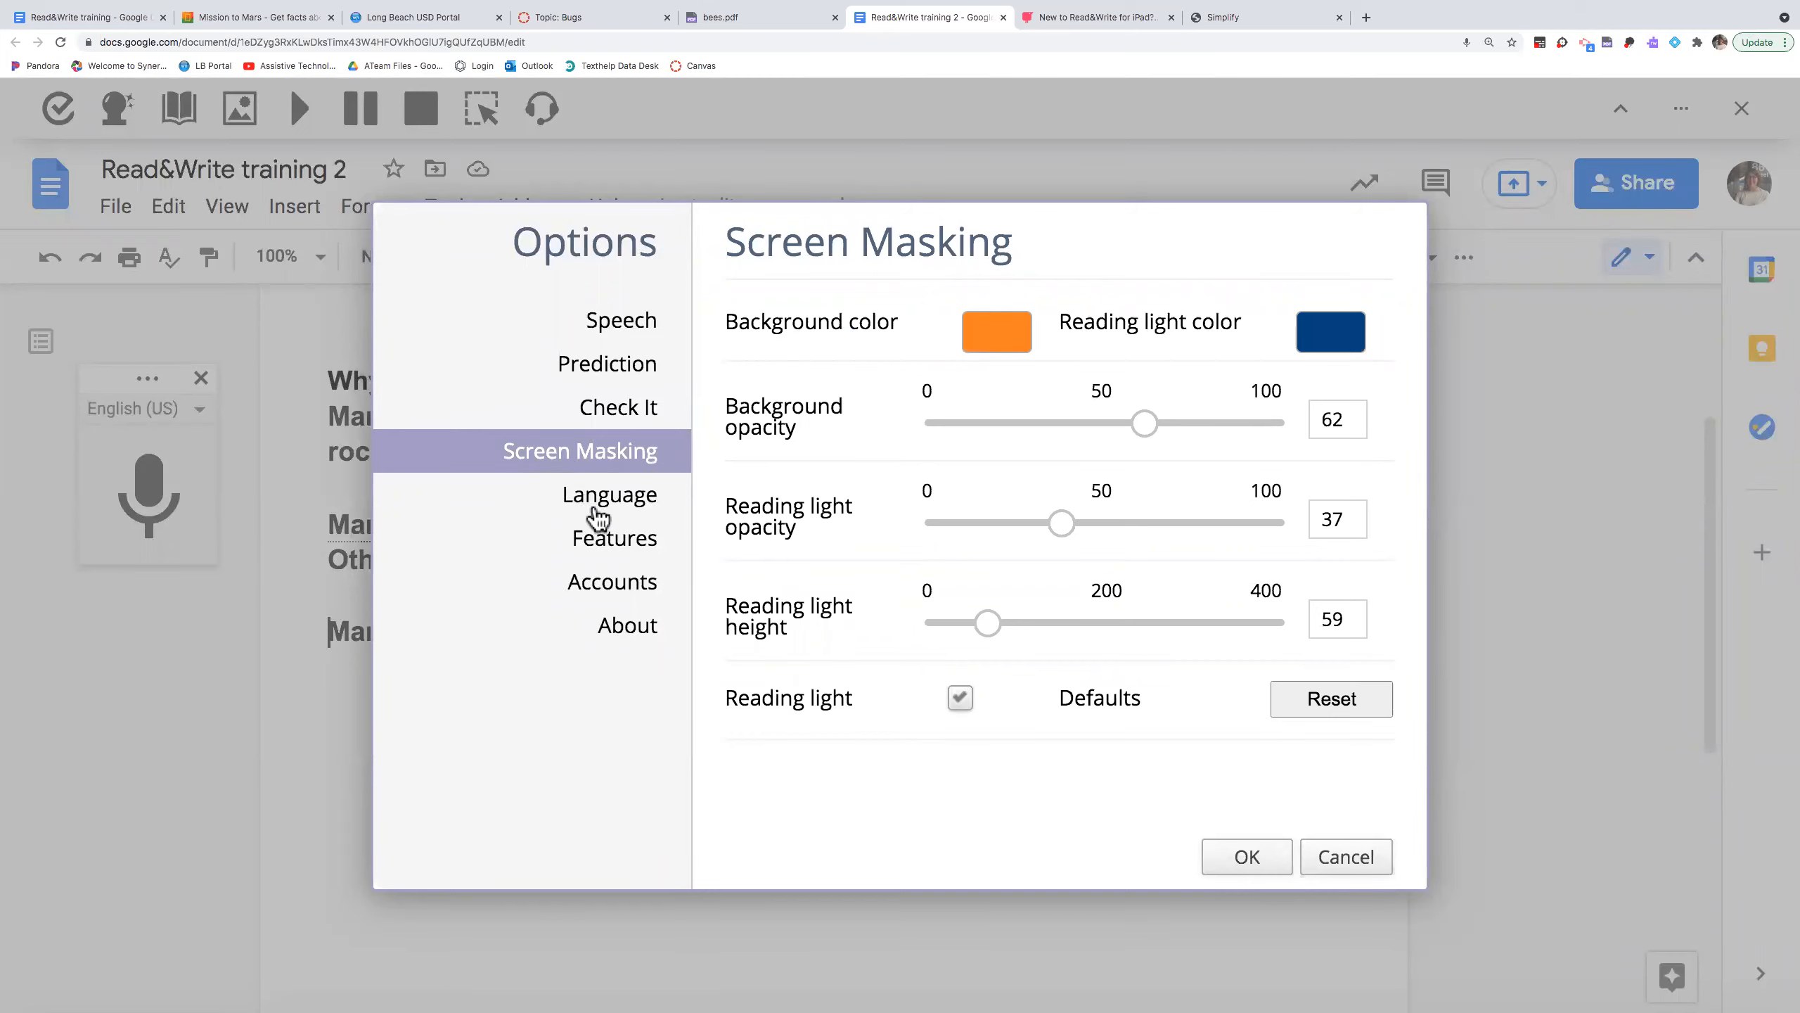
{"action": "left_click", "coordinate": [628, 506]}
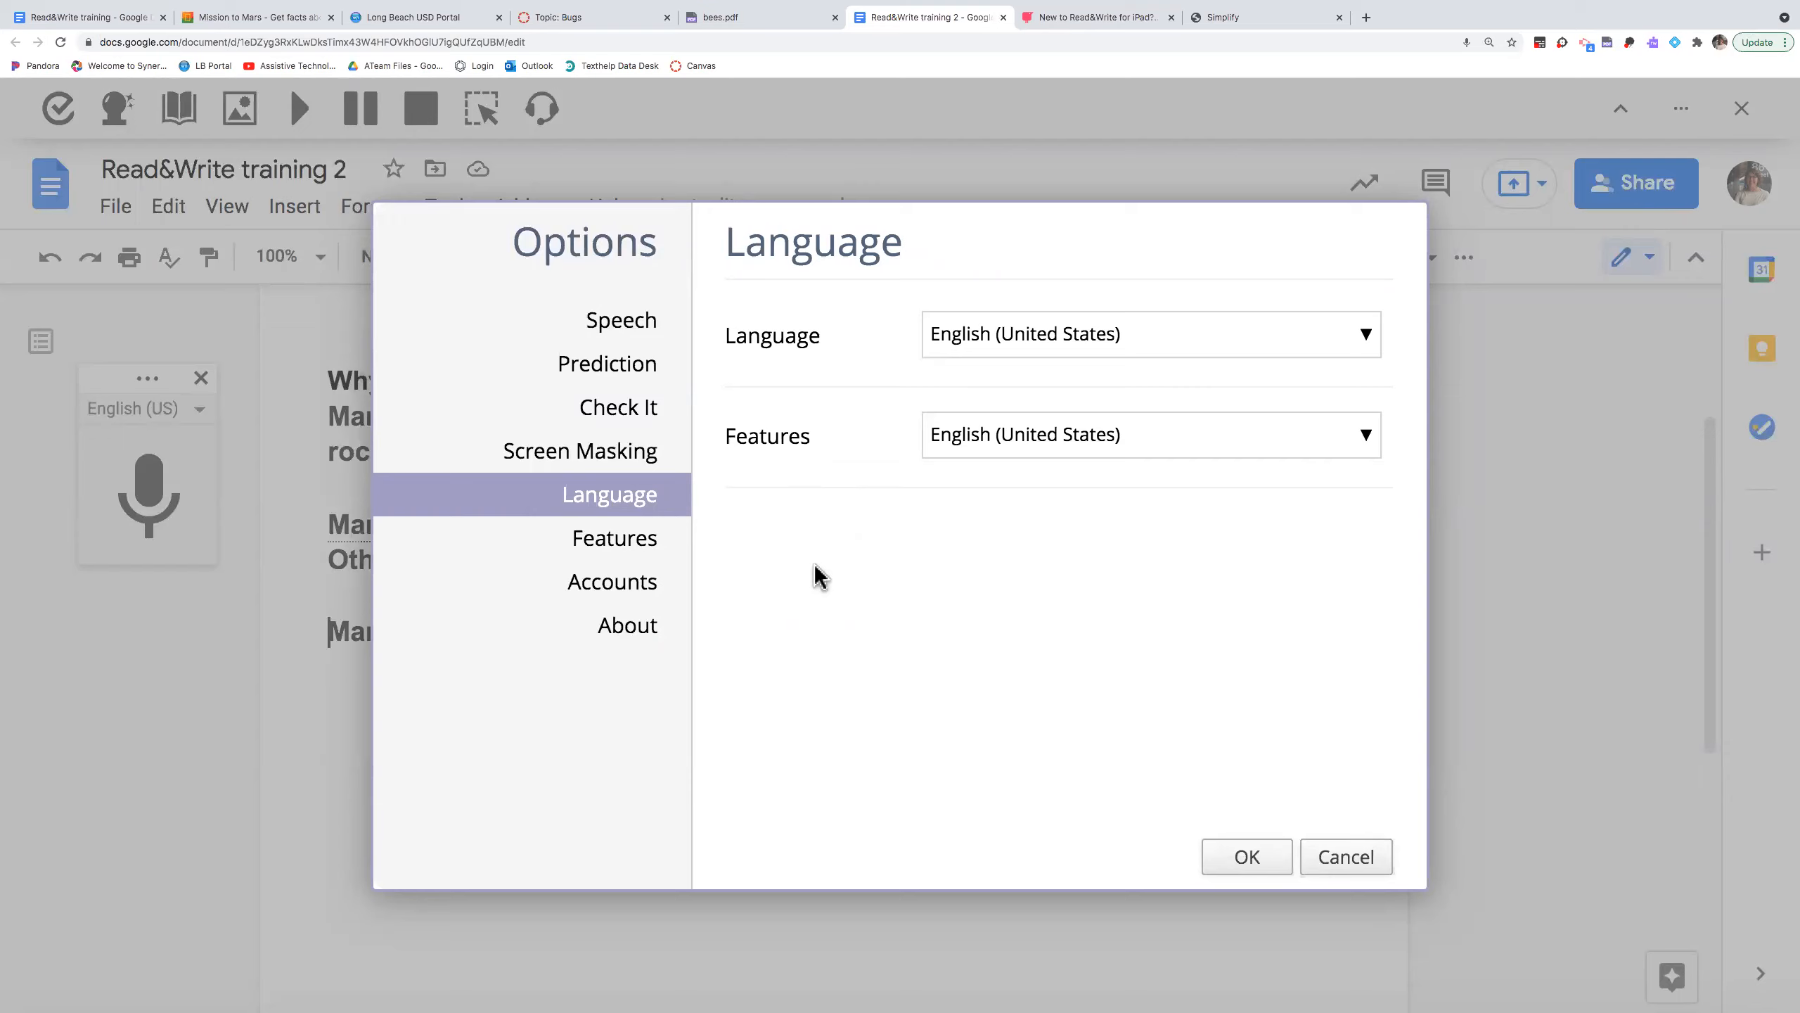
- Enable the Screen Mask feature for the Read&Write toolbar, look through the remaining features, and save the options
{"action": "left_click", "coordinate": [627, 544]}
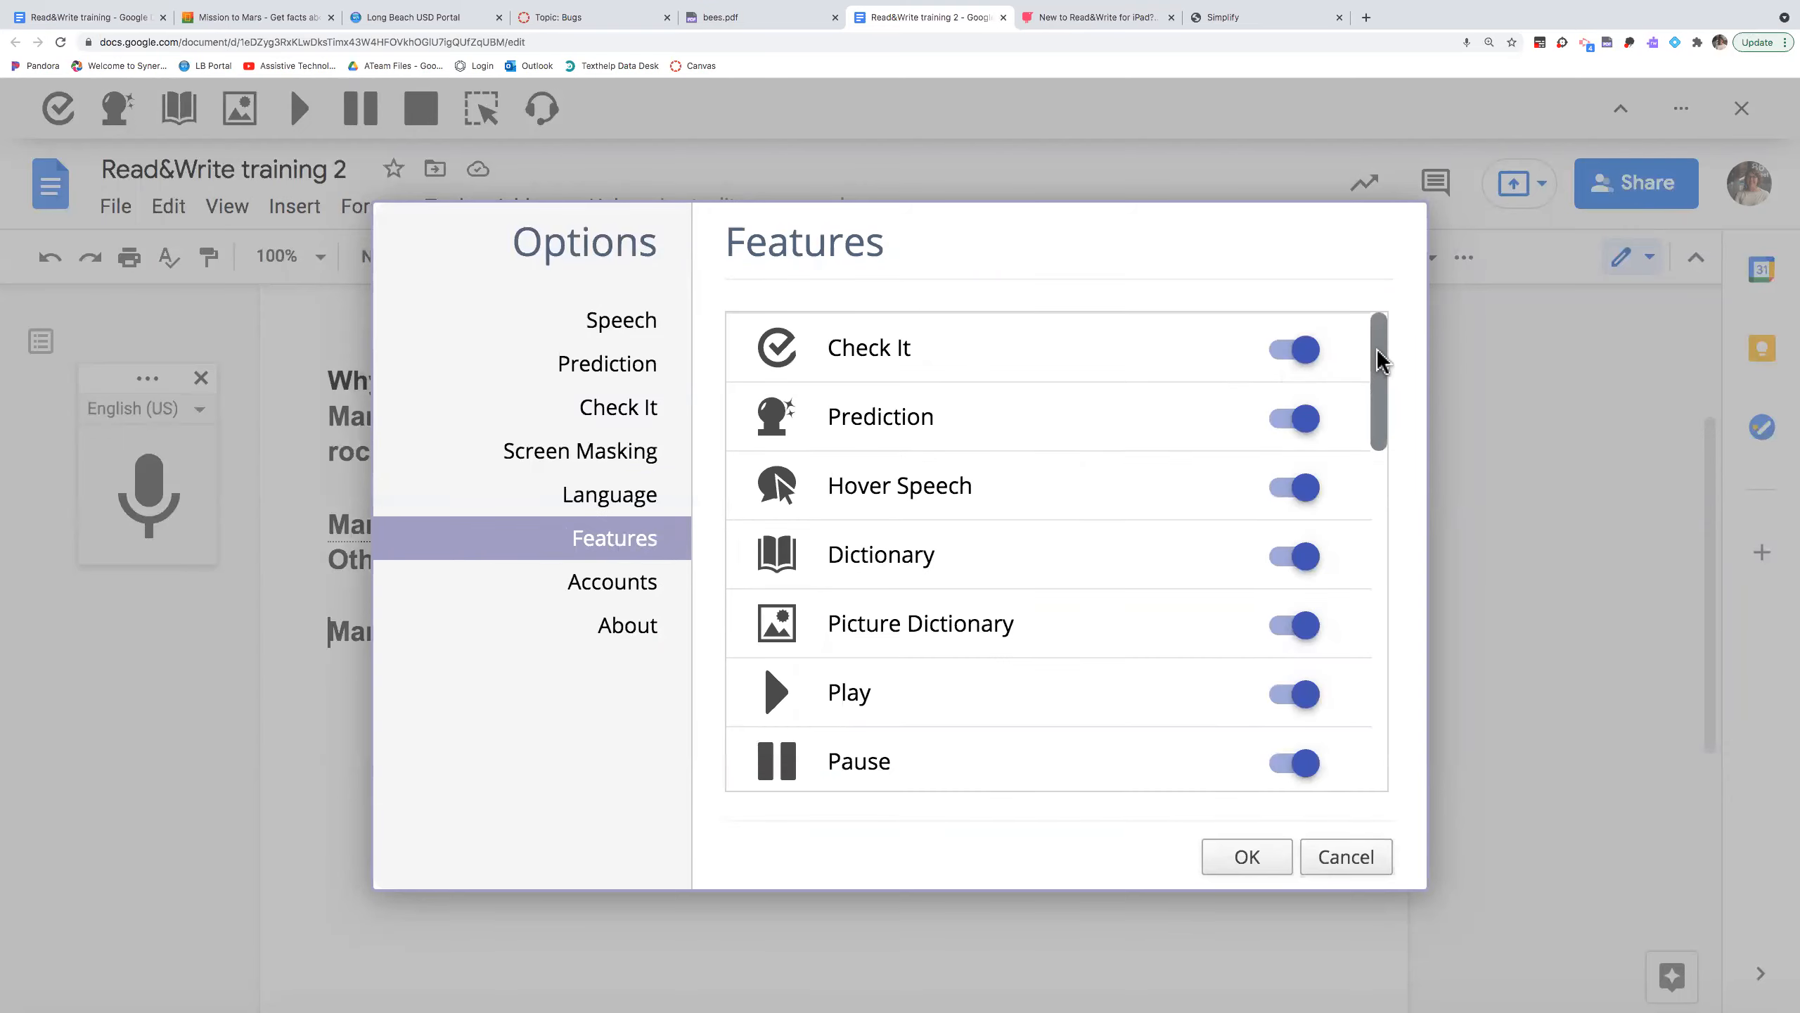
{"action": "left_click_drag", "start_coordinate": [1376, 349], "coordinate": [1375, 537]}
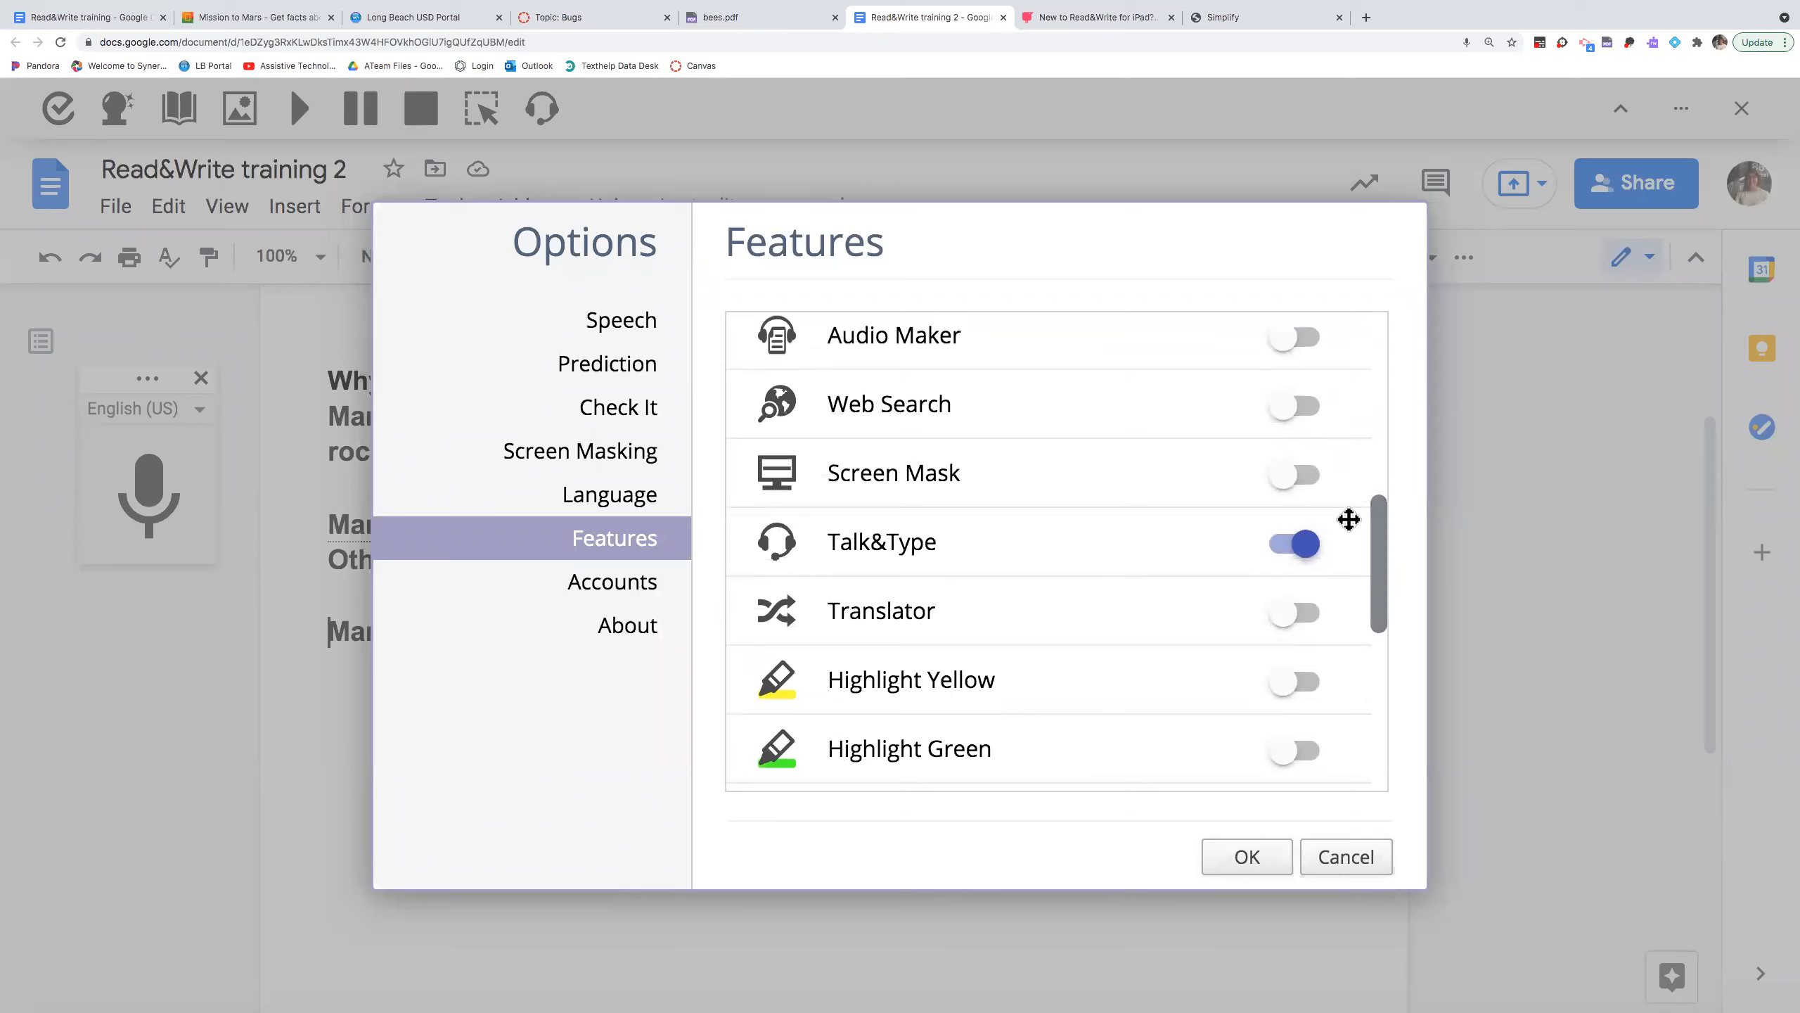
{"action": "left_click", "coordinate": [1311, 488]}
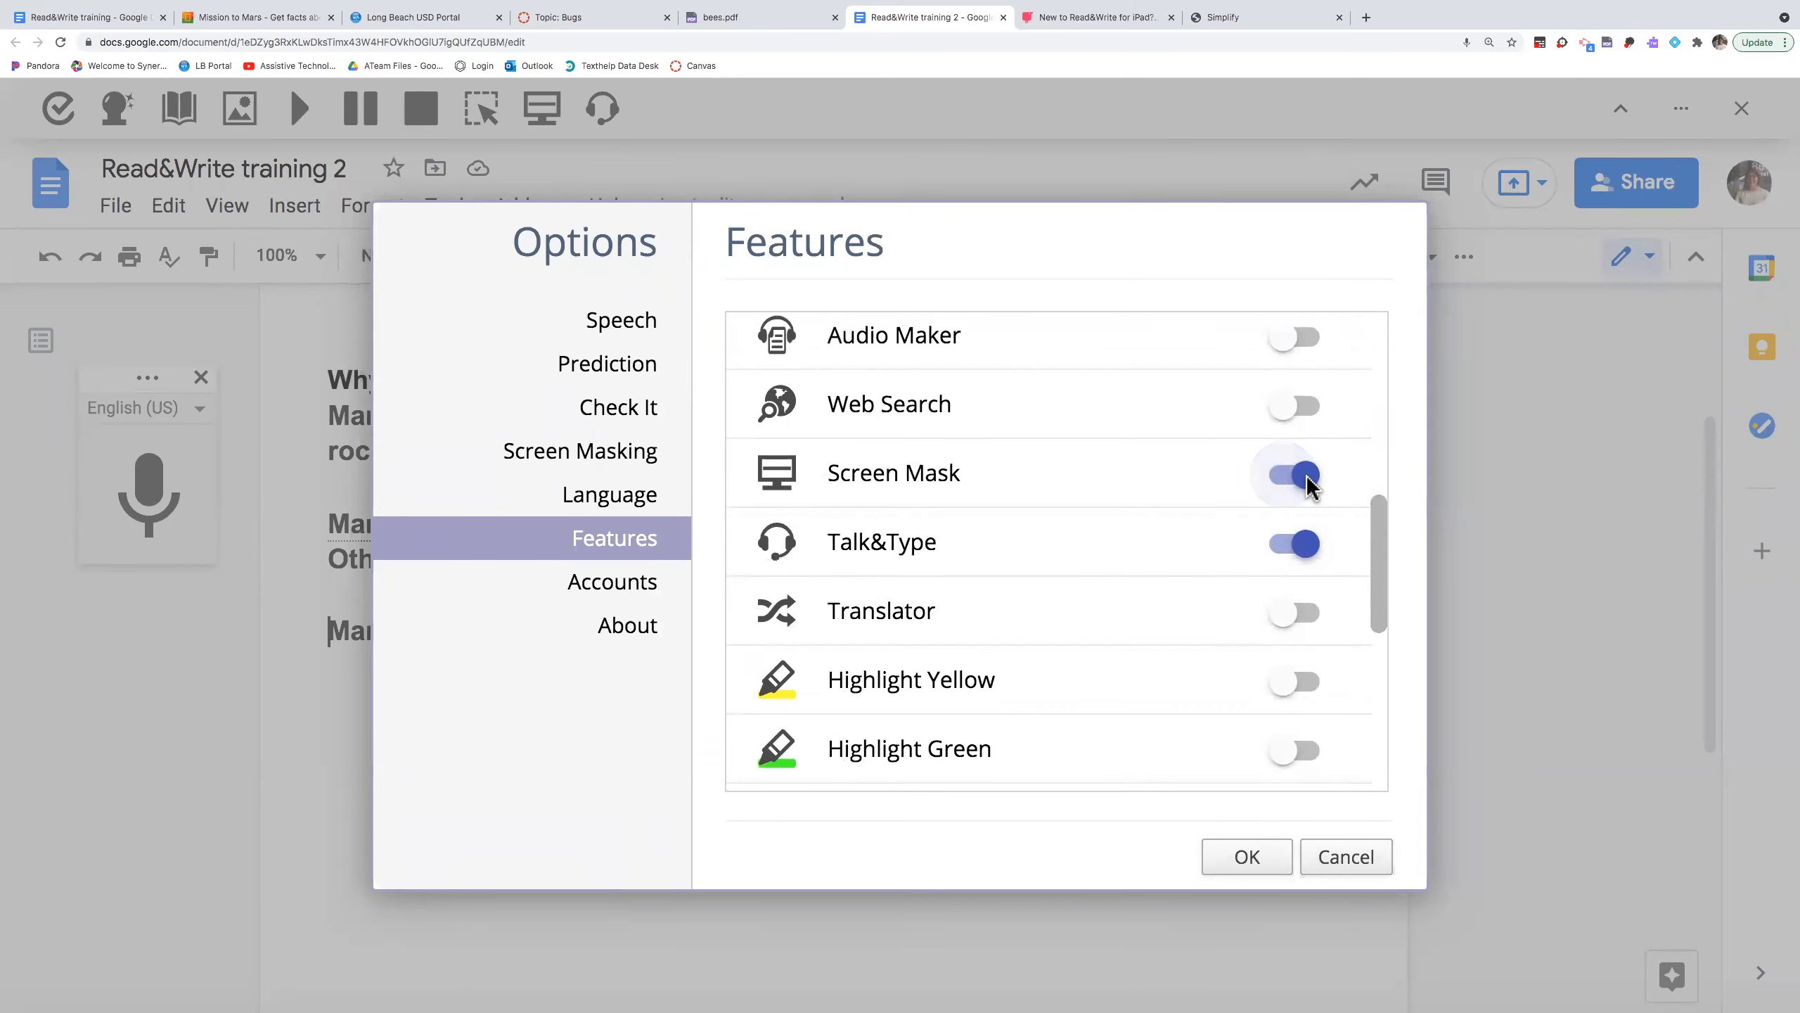
{"action": "left_click_drag", "start_coordinate": [1381, 532], "coordinate": [1390, 713]}
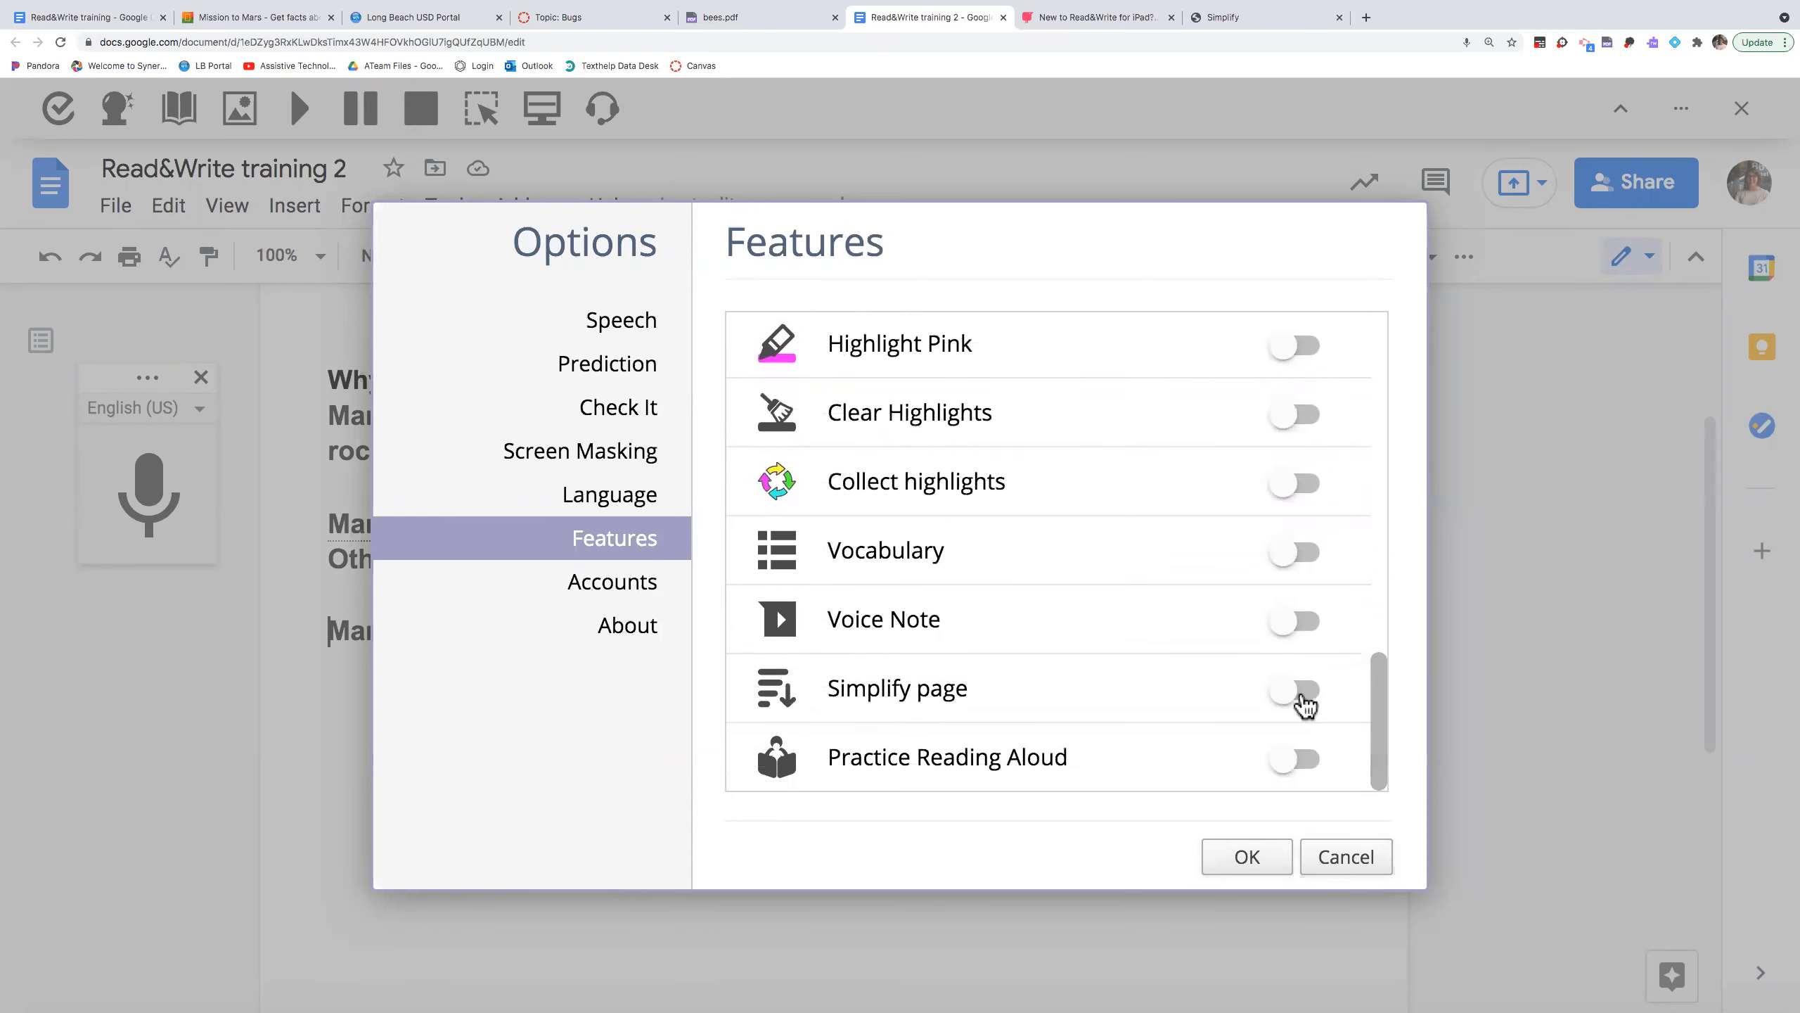
{"action": "left_click", "coordinate": [1258, 862]}
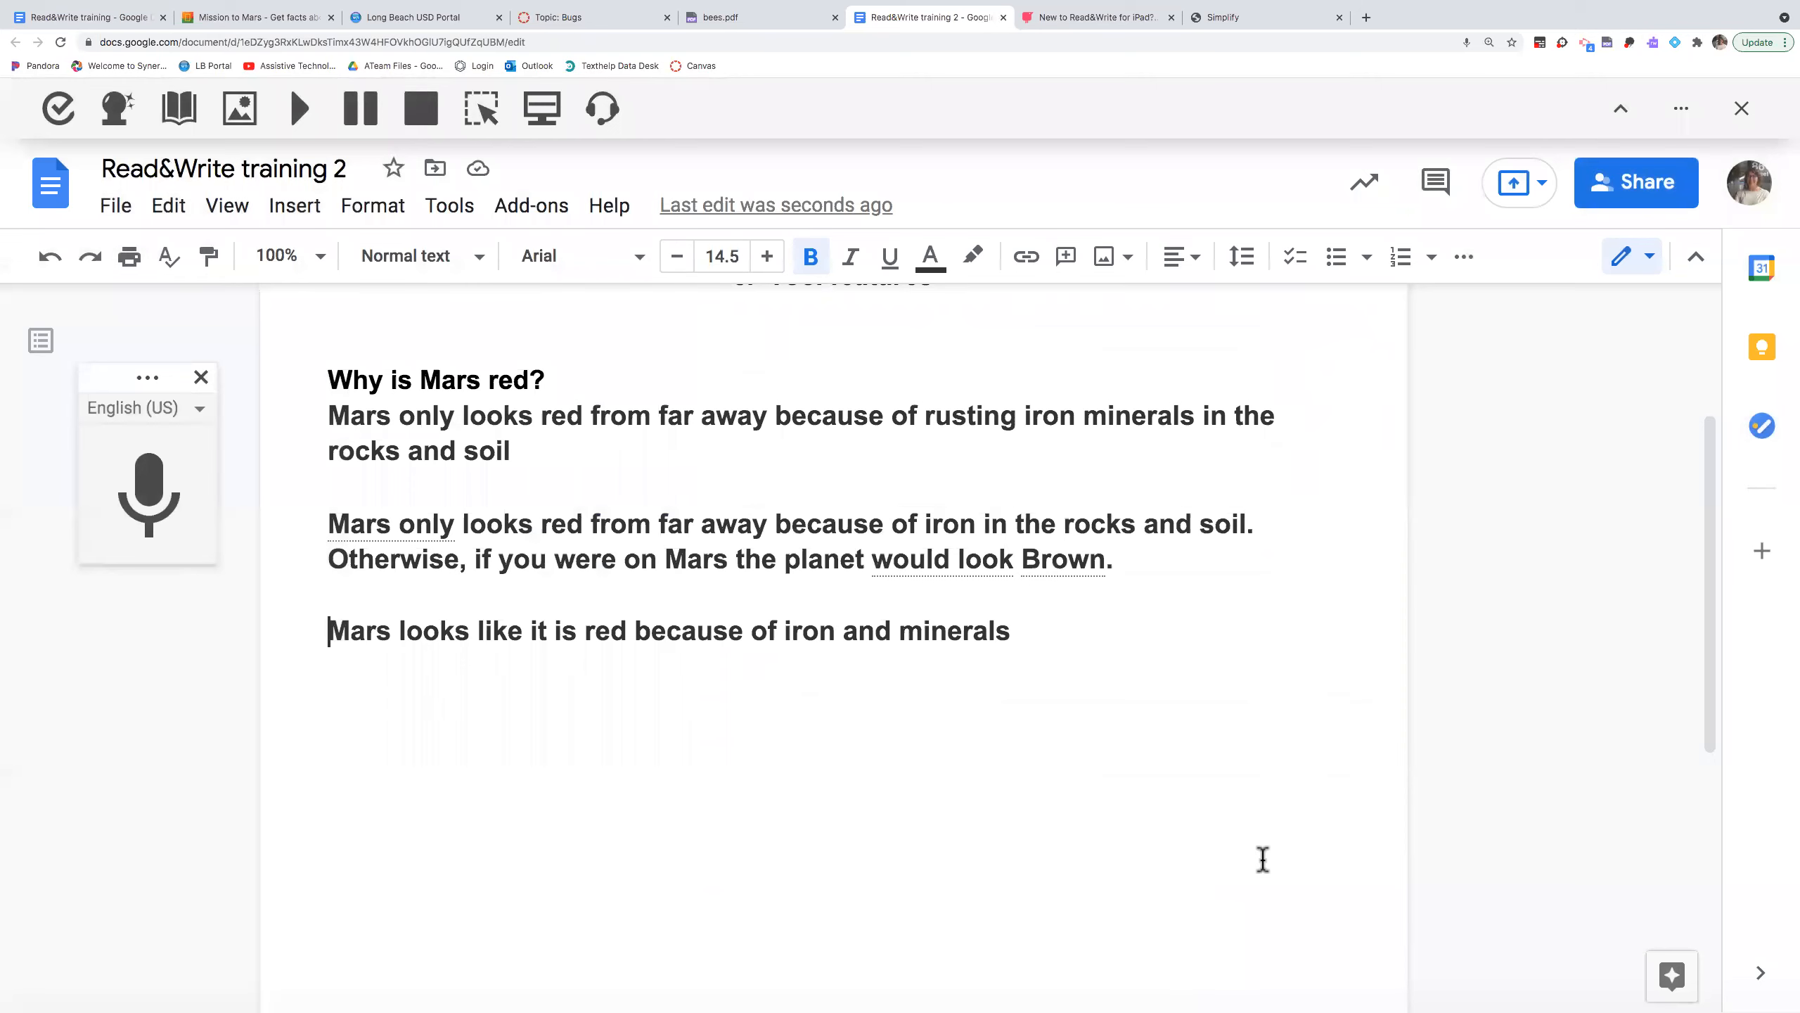
- Place the cursor below the last sentence of the document and turn on the Screen Mask
{"action": "left_click", "coordinate": [968, 259]}
{"action": "left_click", "coordinate": [771, 415]}
{"action": "left_click", "coordinate": [1046, 651]}
{"action": "left_click", "coordinate": [544, 112]}
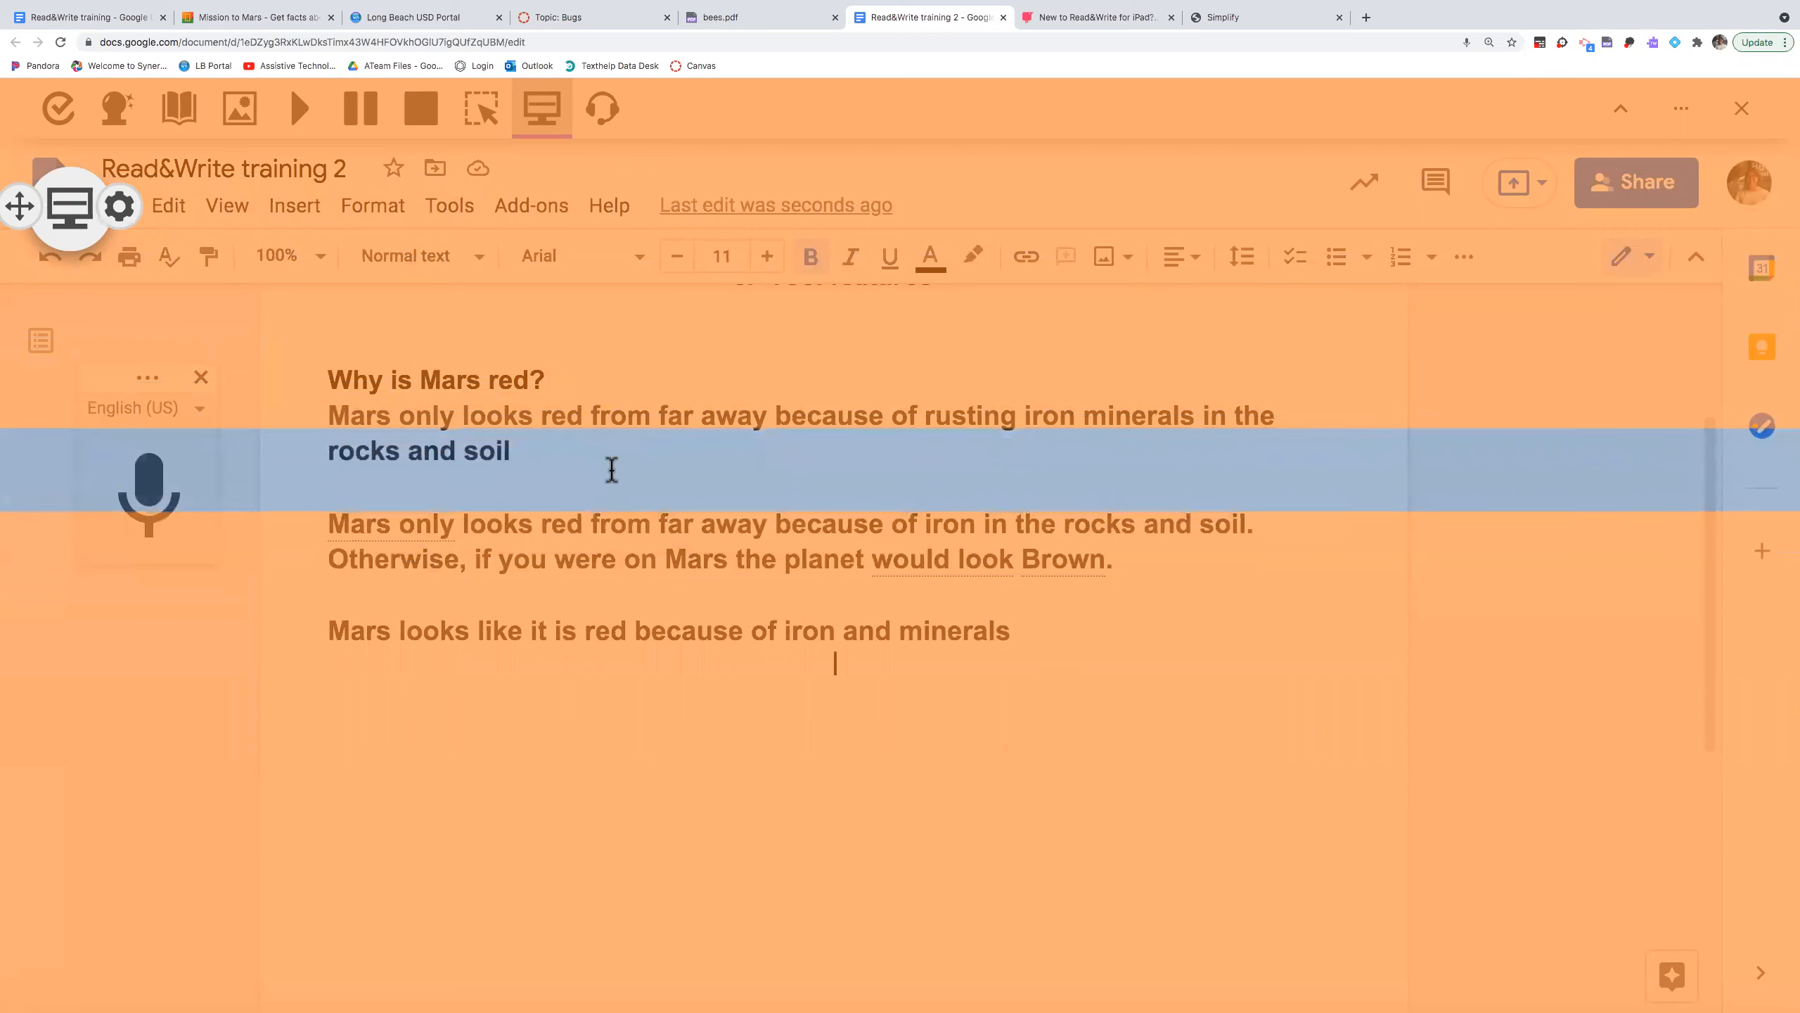
- Set the screen mask's background color to red and its background opacity to 87
{"action": "left_click", "coordinate": [118, 206]}
{"action": "left_click", "coordinate": [993, 330]}
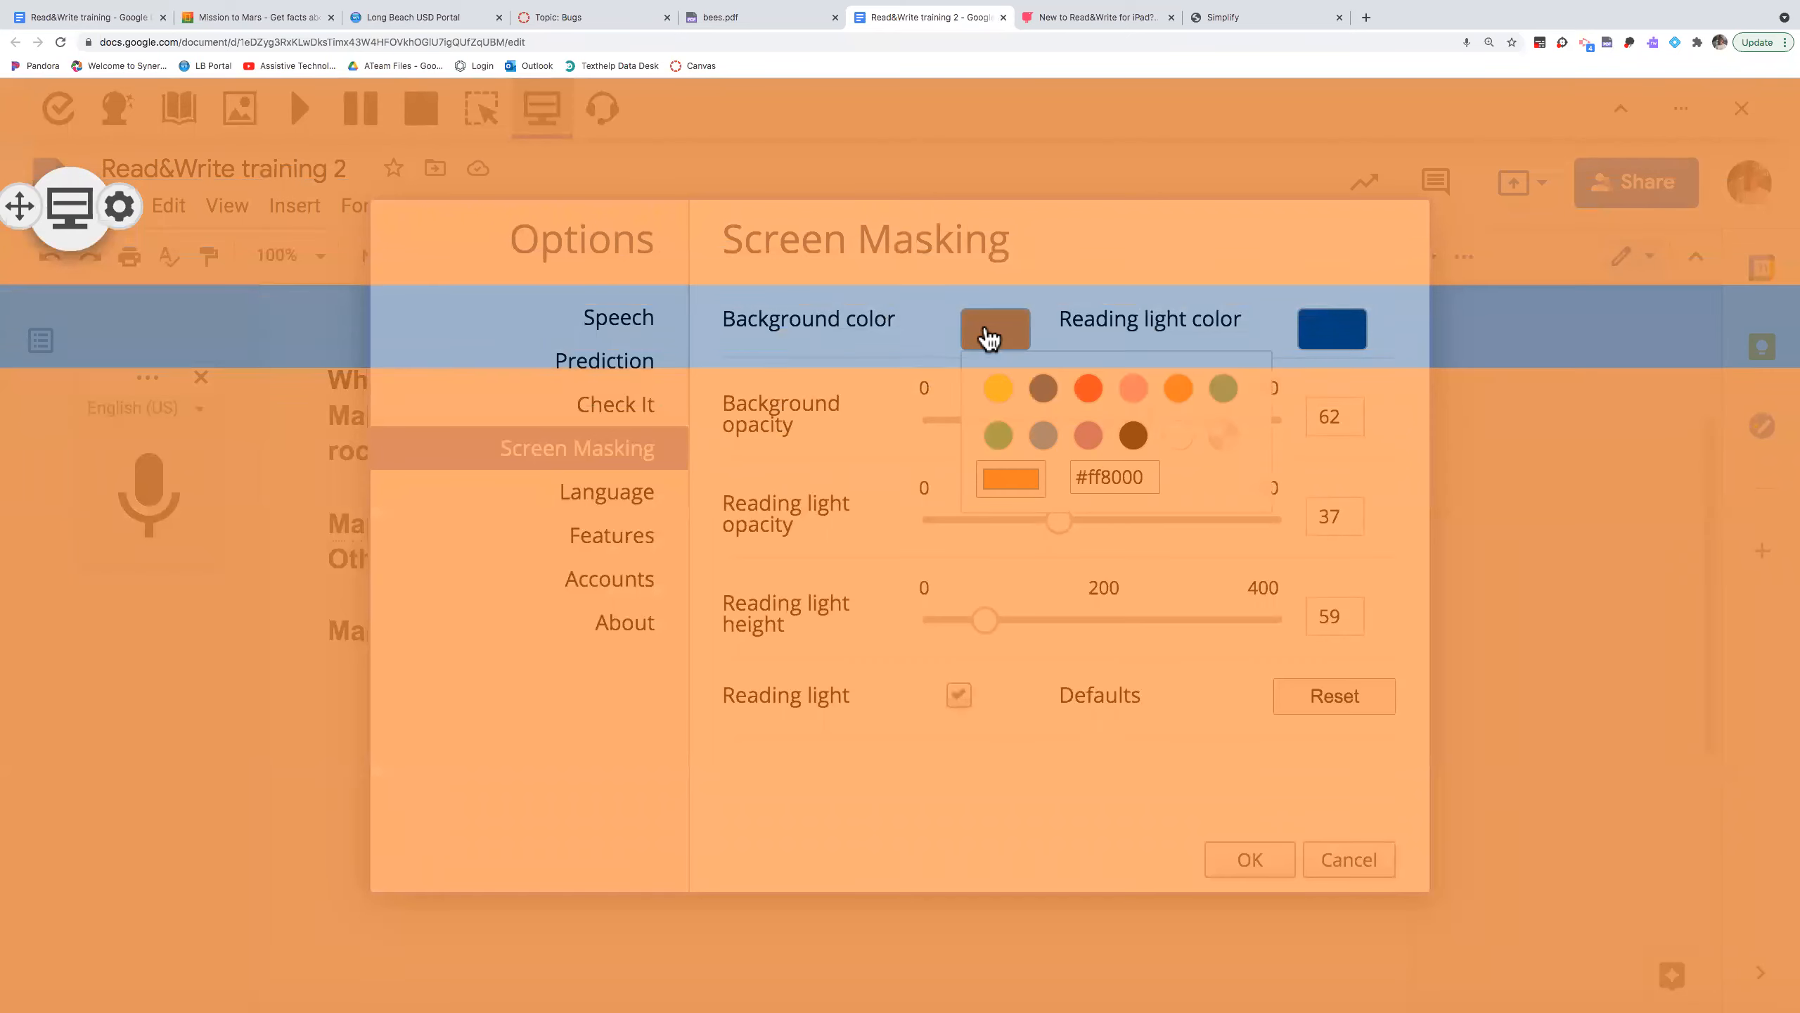
{"action": "left_click", "coordinate": [1087, 388]}
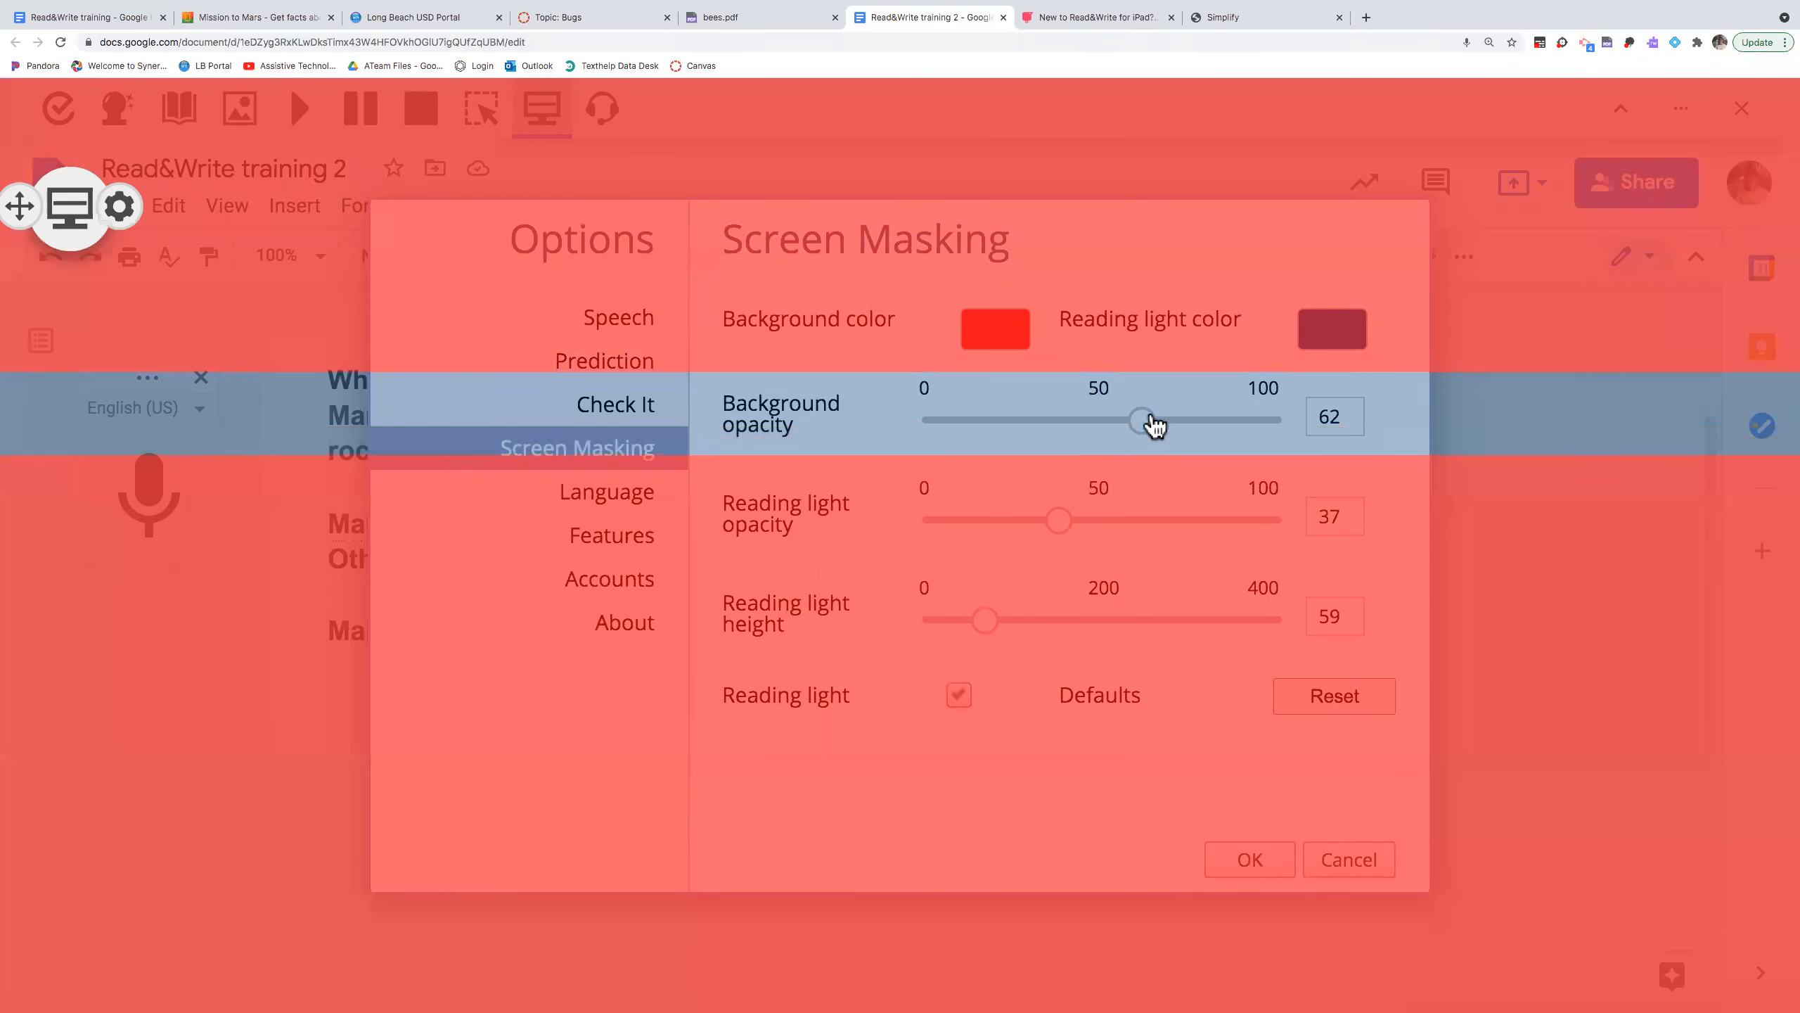
{"action": "left_click_drag", "start_coordinate": [1160, 426], "coordinate": [1226, 429]}
- Set the reading light color to white and its height to 201, and turn the saved mask off
{"action": "left_click", "coordinate": [1319, 341]}
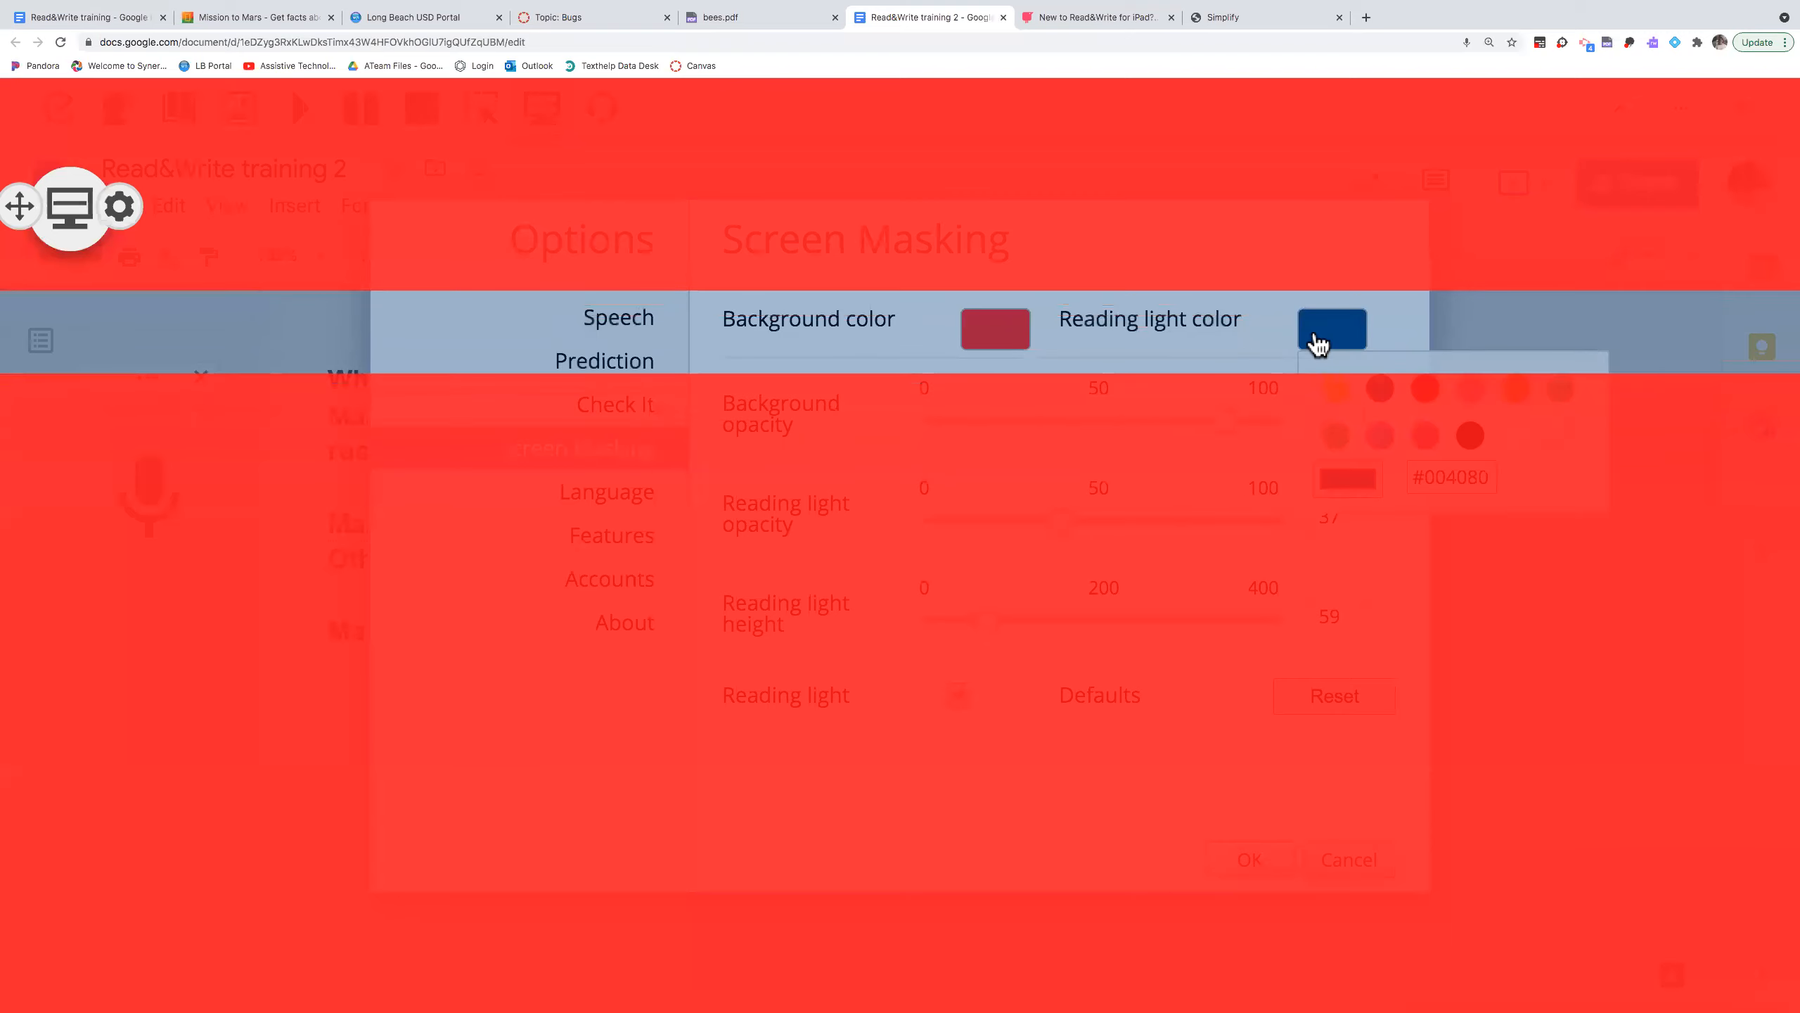
{"action": "left_click", "coordinate": [1520, 439]}
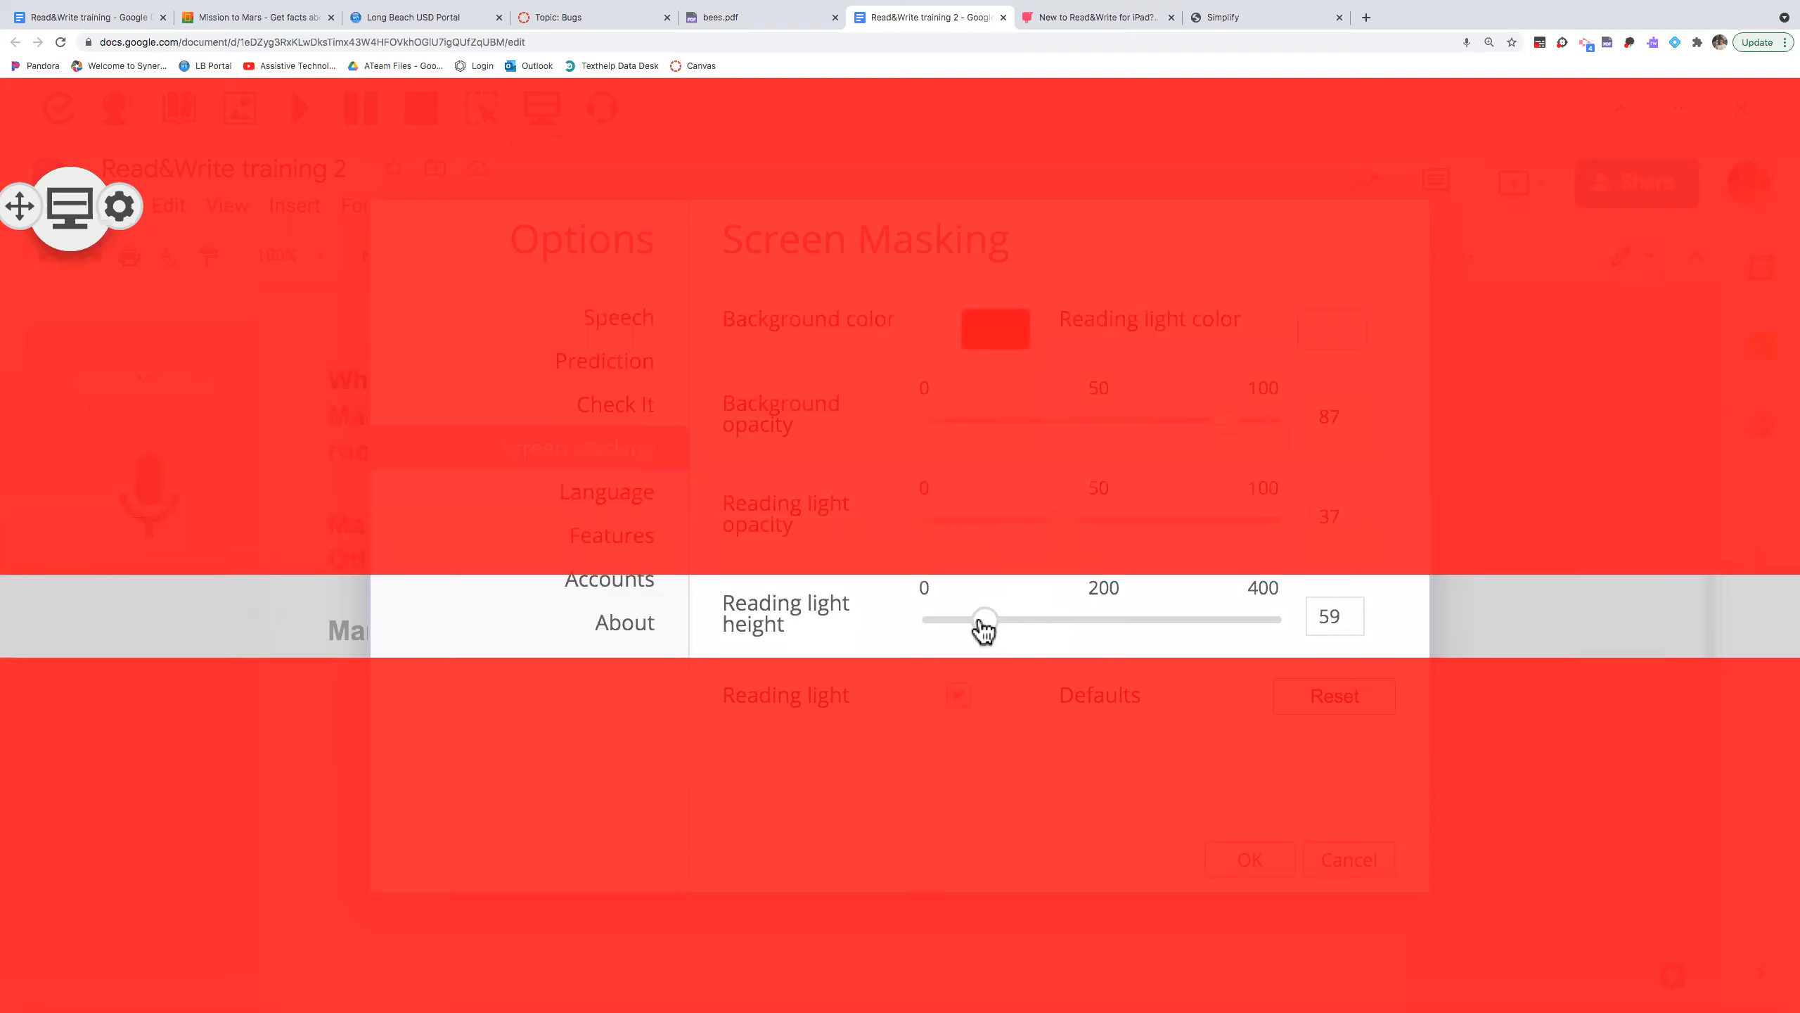
{"action": "left_click_drag", "start_coordinate": [983, 628], "coordinate": [1103, 627]}
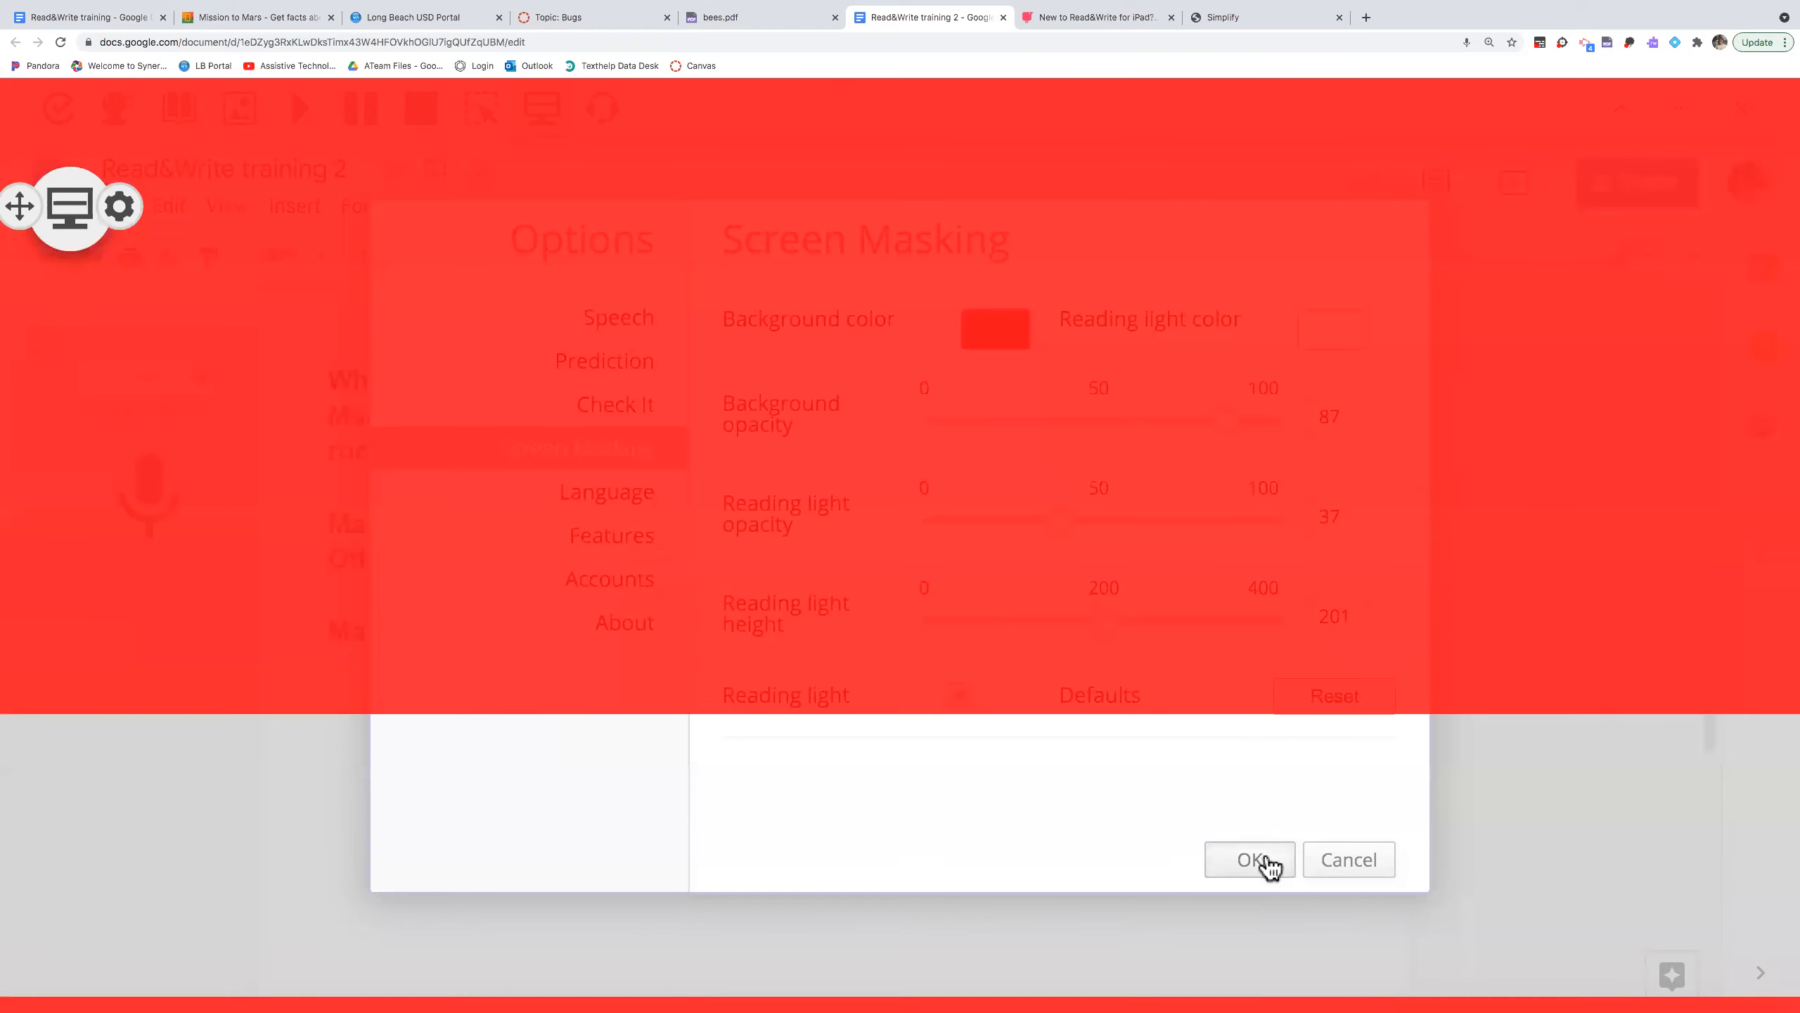
{"action": "left_click", "coordinate": [1250, 859]}
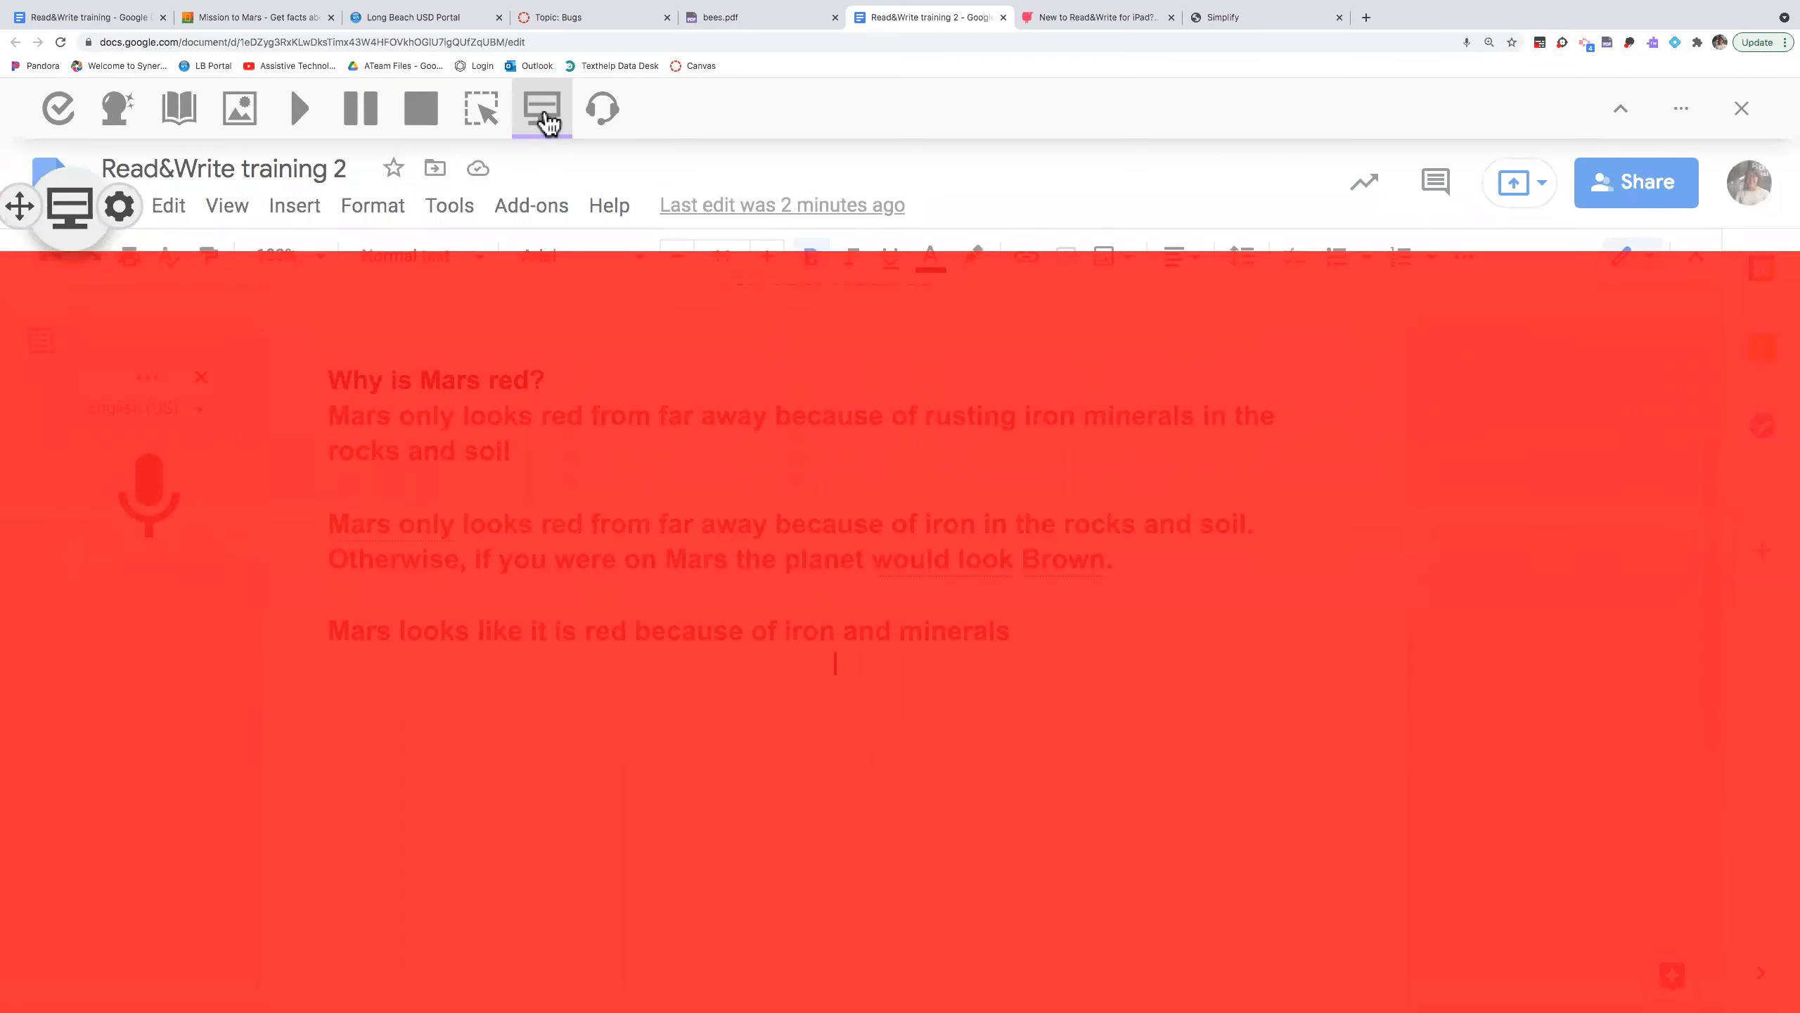
{"action": "left_click", "coordinate": [544, 117]}
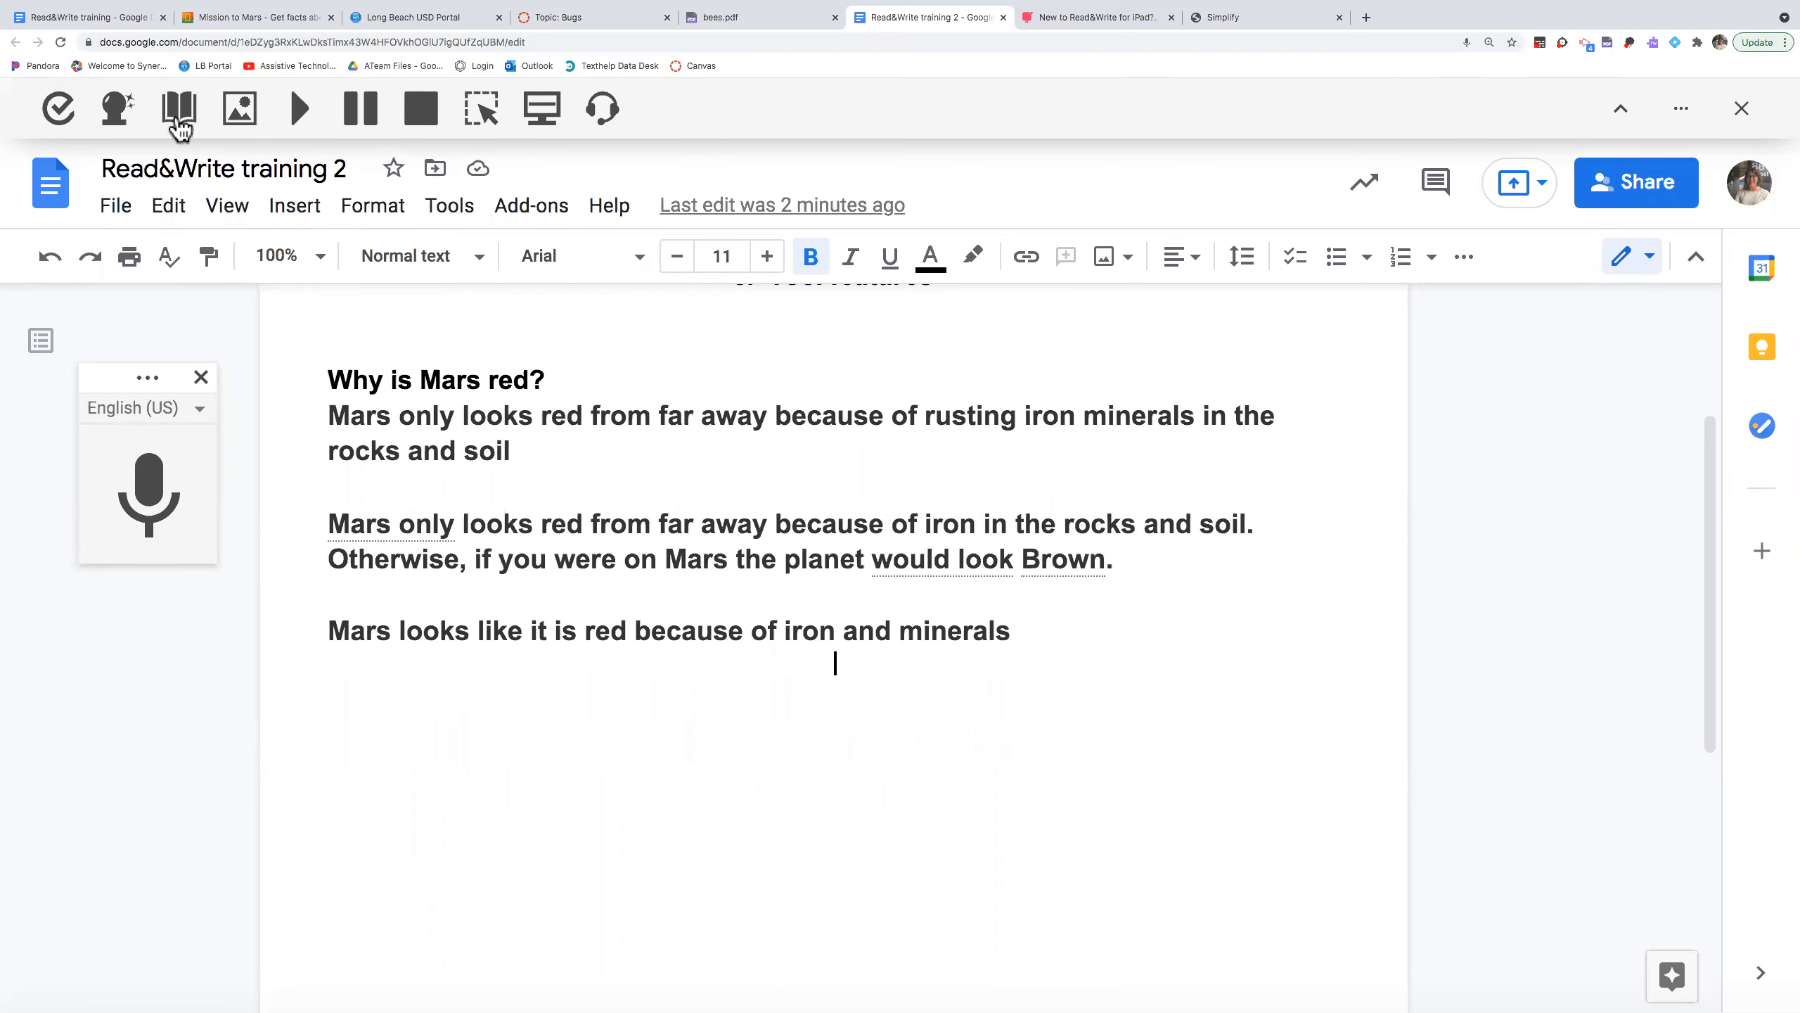
- Switch to the Texthelp page about Read&Write for iPad and look through its Prediction, Speech and Check It sections
{"action": "left_click", "coordinate": [1071, 17]}
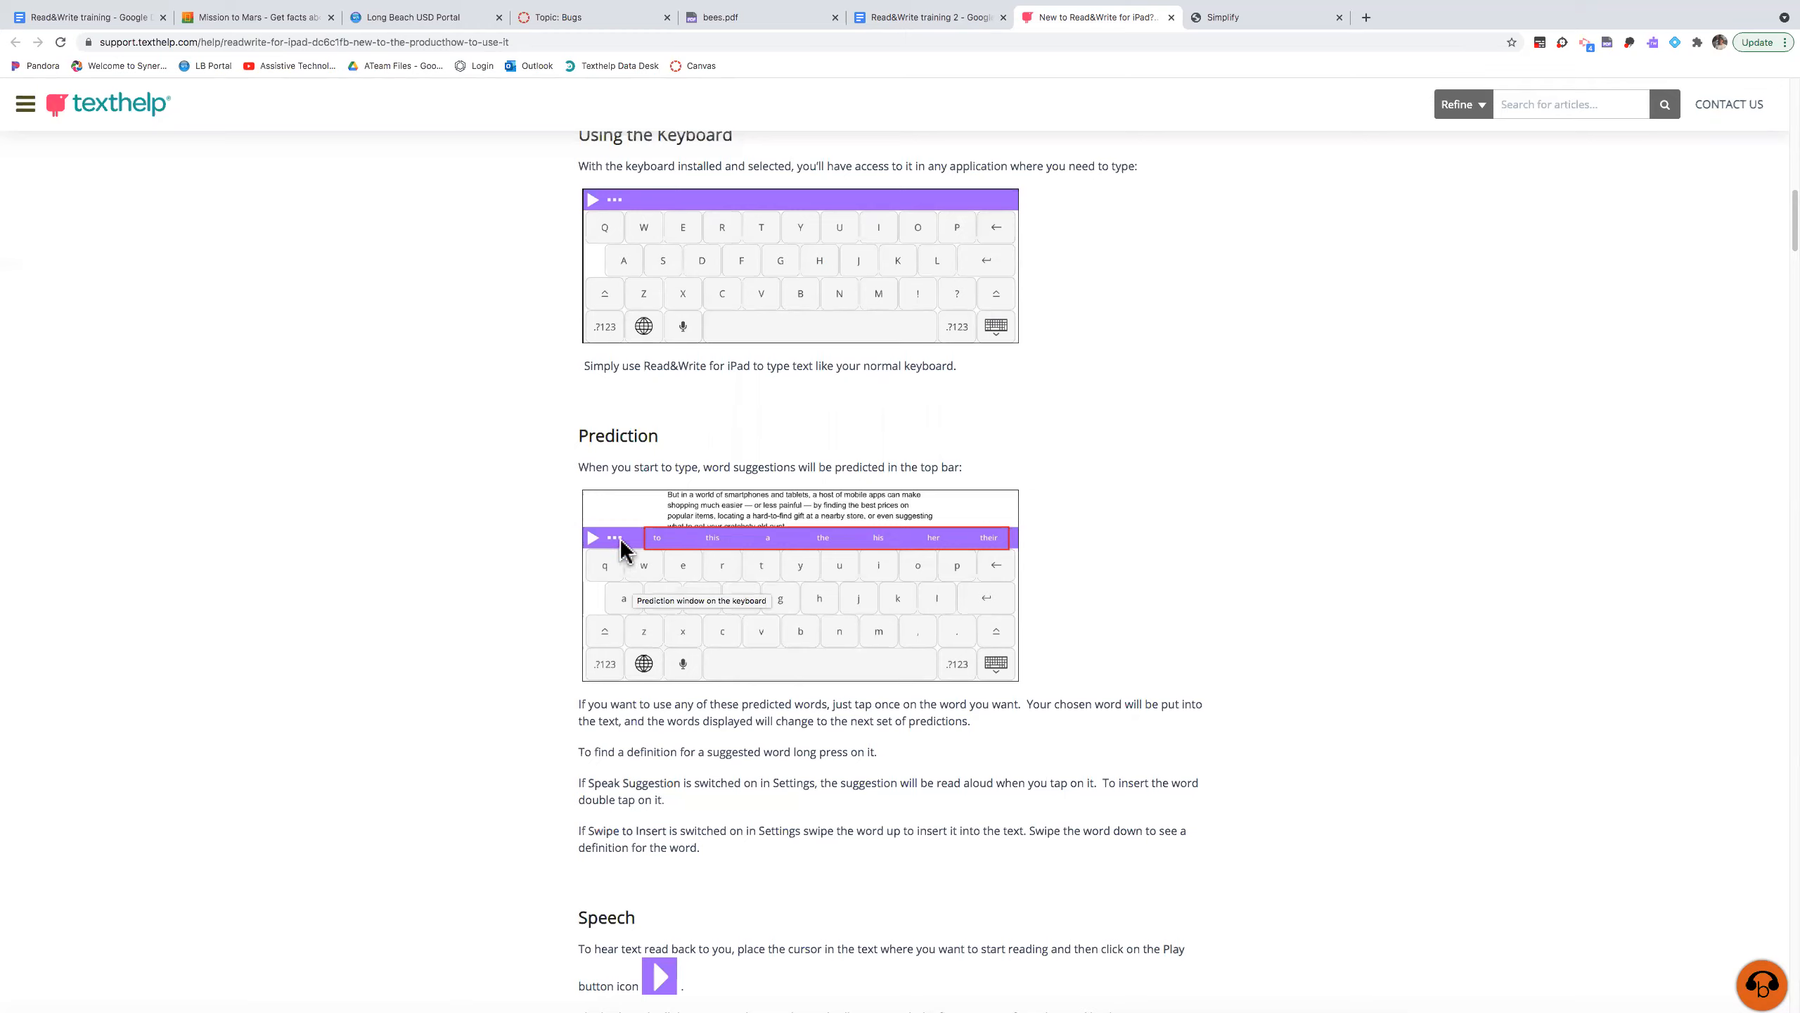
{"action": "scroll", "coordinate": [1116, 603], "scroll_direction": "down", "scroll_amount": 12}
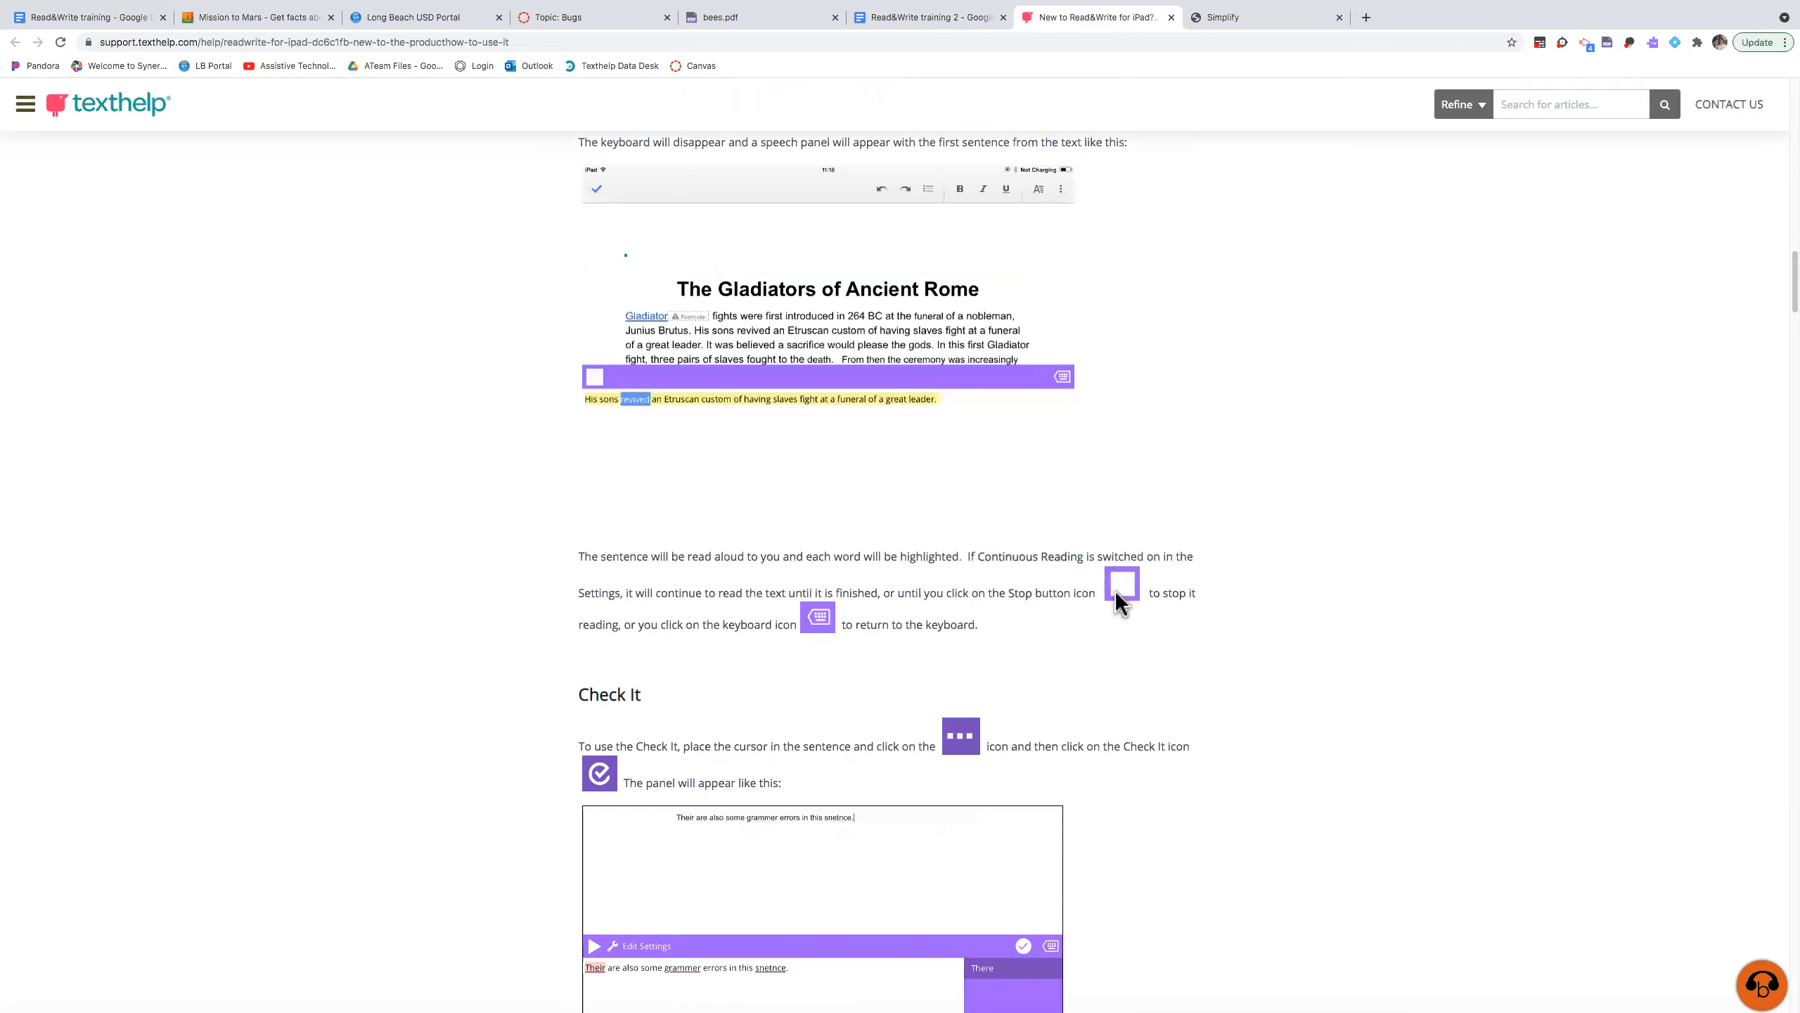
{"action": "scroll", "coordinate": [1117, 602], "scroll_direction": "down", "scroll_amount": 2}
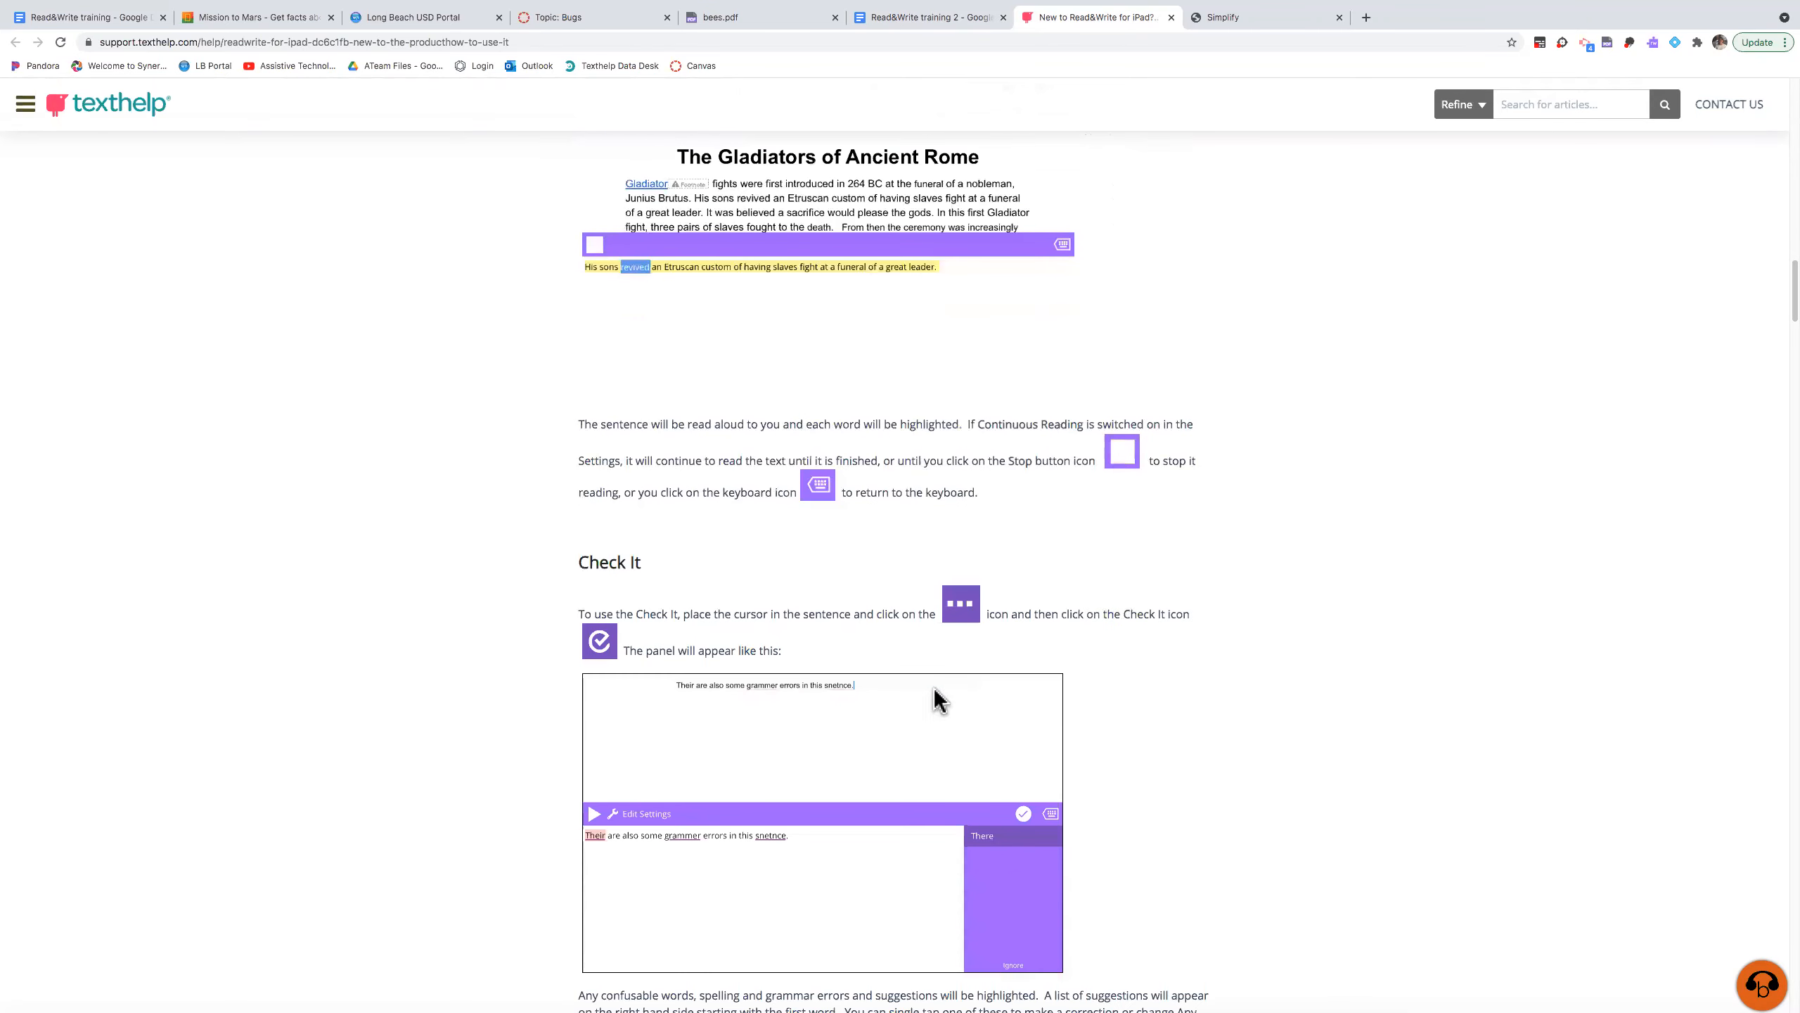
- Look through the Check It, Dictionary, Picture Dictionary and Translation sections of the Read&Write for iPad help page
{"action": "scroll", "coordinate": [631, 674], "scroll_direction": "down", "scroll_amount": 10}
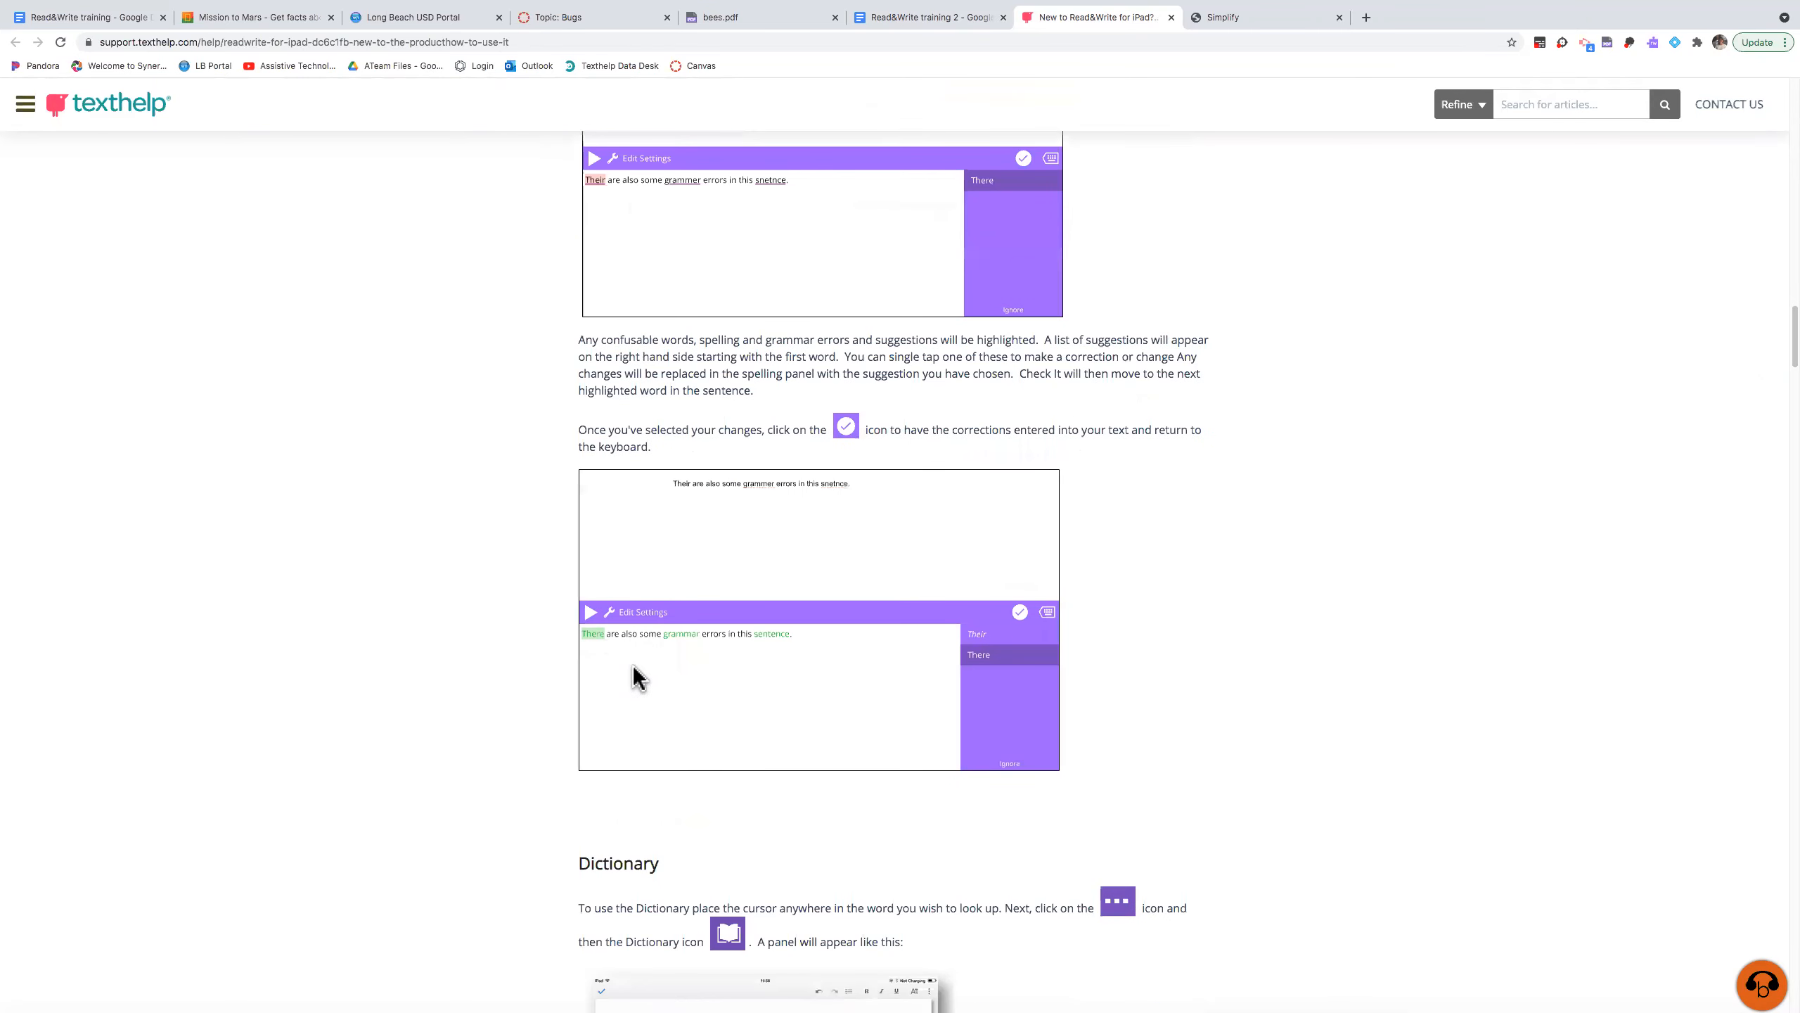
{"action": "scroll", "coordinate": [633, 677], "scroll_direction": "down", "scroll_amount": 5}
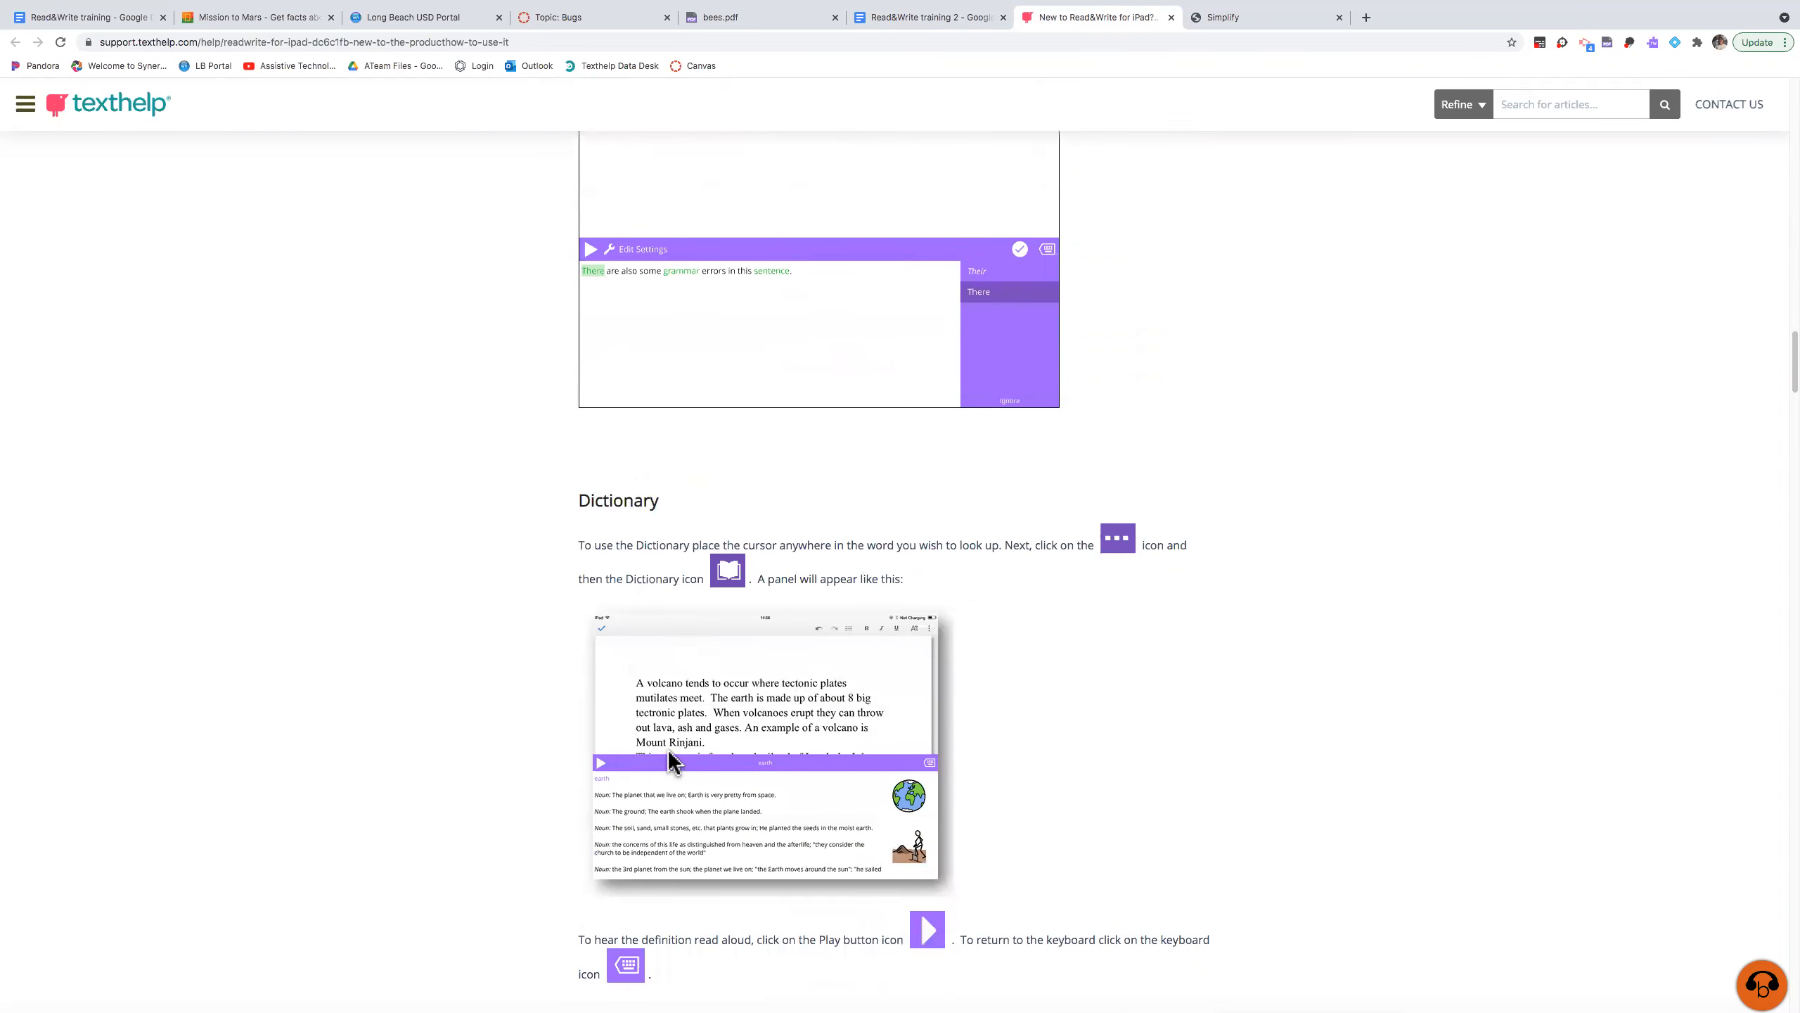
{"action": "scroll", "coordinate": [667, 749], "scroll_direction": "down", "scroll_amount": 3}
{"action": "scroll", "coordinate": [1035, 691], "scroll_direction": "down", "scroll_amount": 6}
{"action": "scroll", "coordinate": [1035, 691], "scroll_direction": "down", "scroll_amount": 8}
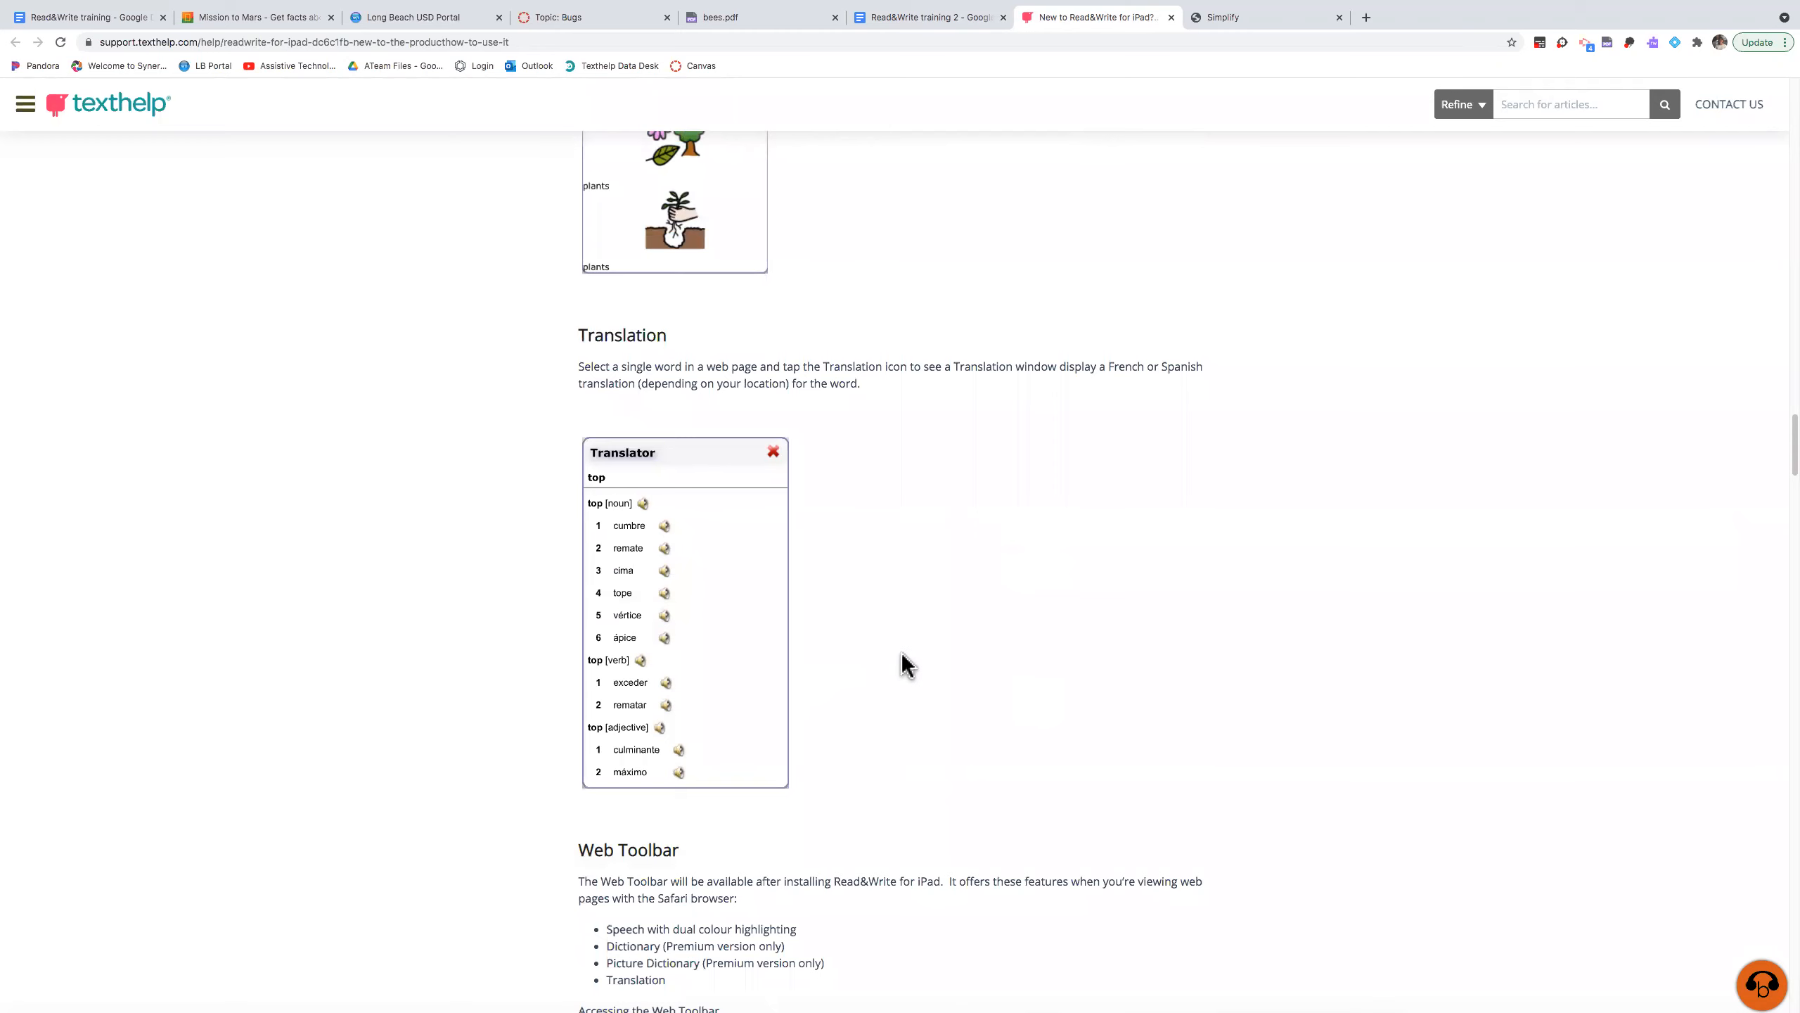
{"action": "scroll", "coordinate": [907, 666], "scroll_direction": "down", "scroll_amount": 2}
{"action": "scroll", "coordinate": [907, 666], "scroll_direction": "up", "scroll_amount": 8}
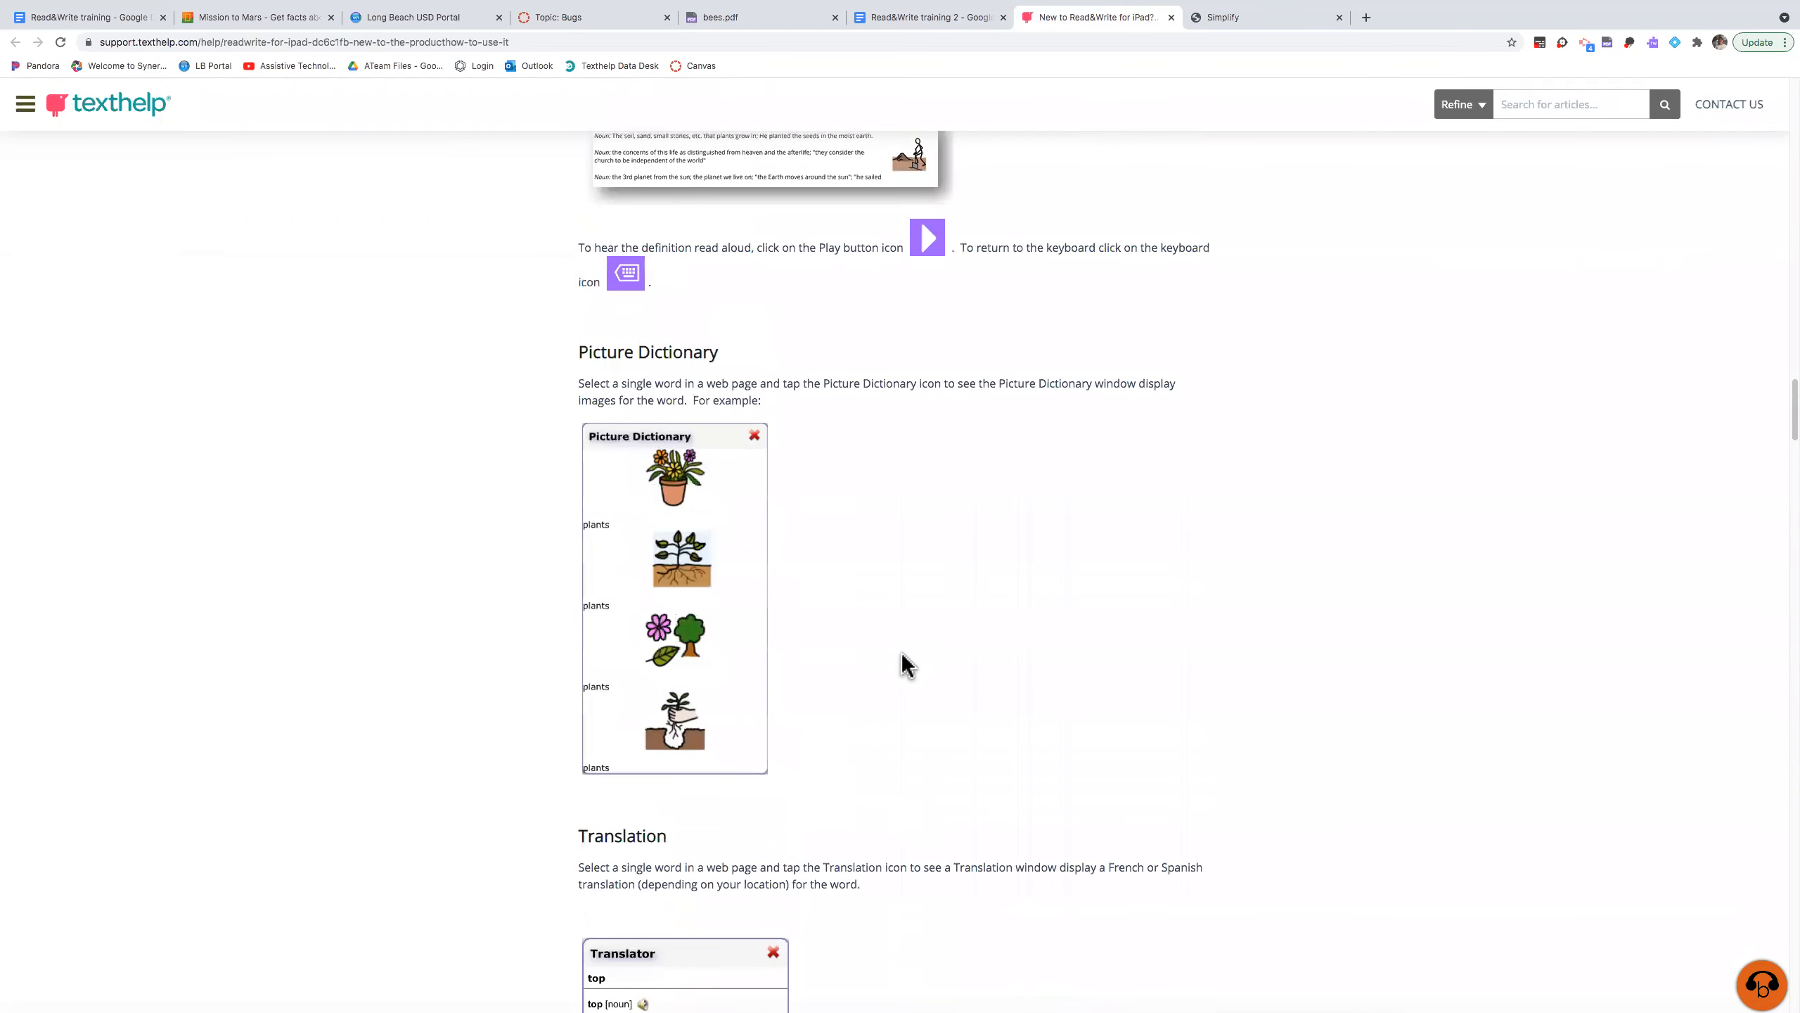
- Close the loading Simplify page, open the highlighted Mission to Mars sentence in Simplify, and try its simplification level controls
{"action": "left_click", "coordinate": [918, 21]}
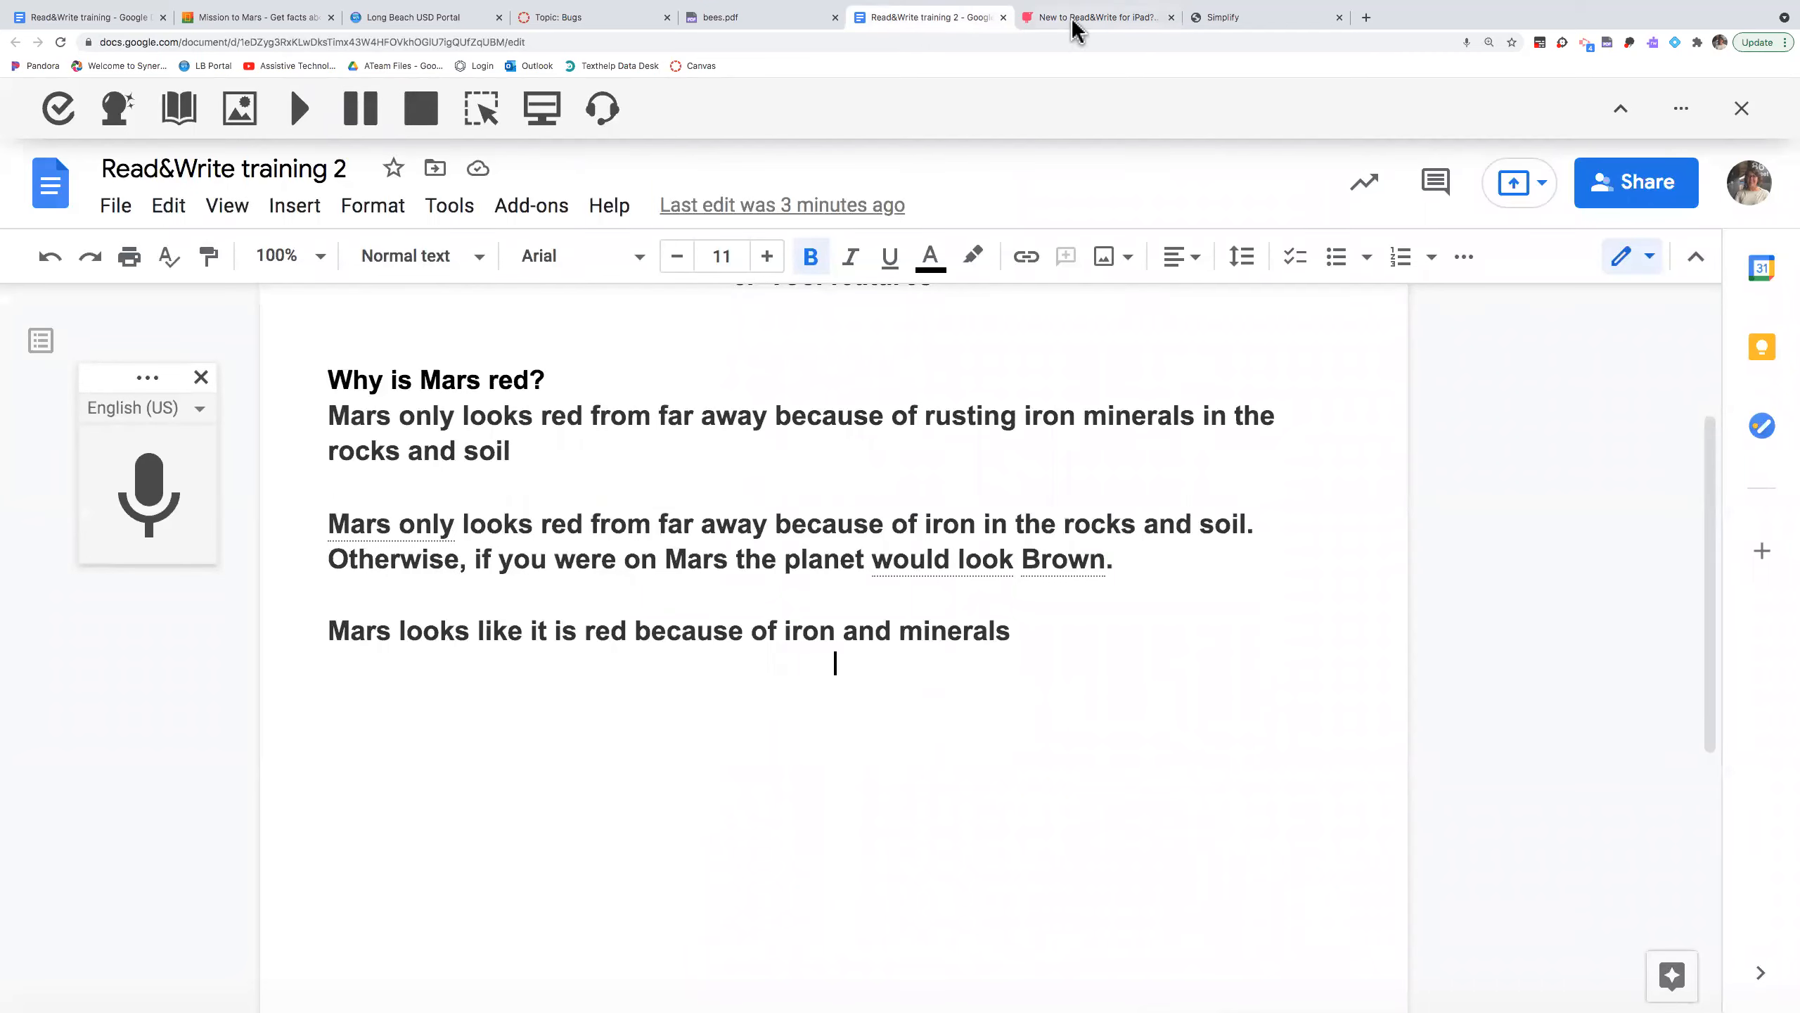
{"action": "left_click", "coordinate": [1253, 20]}
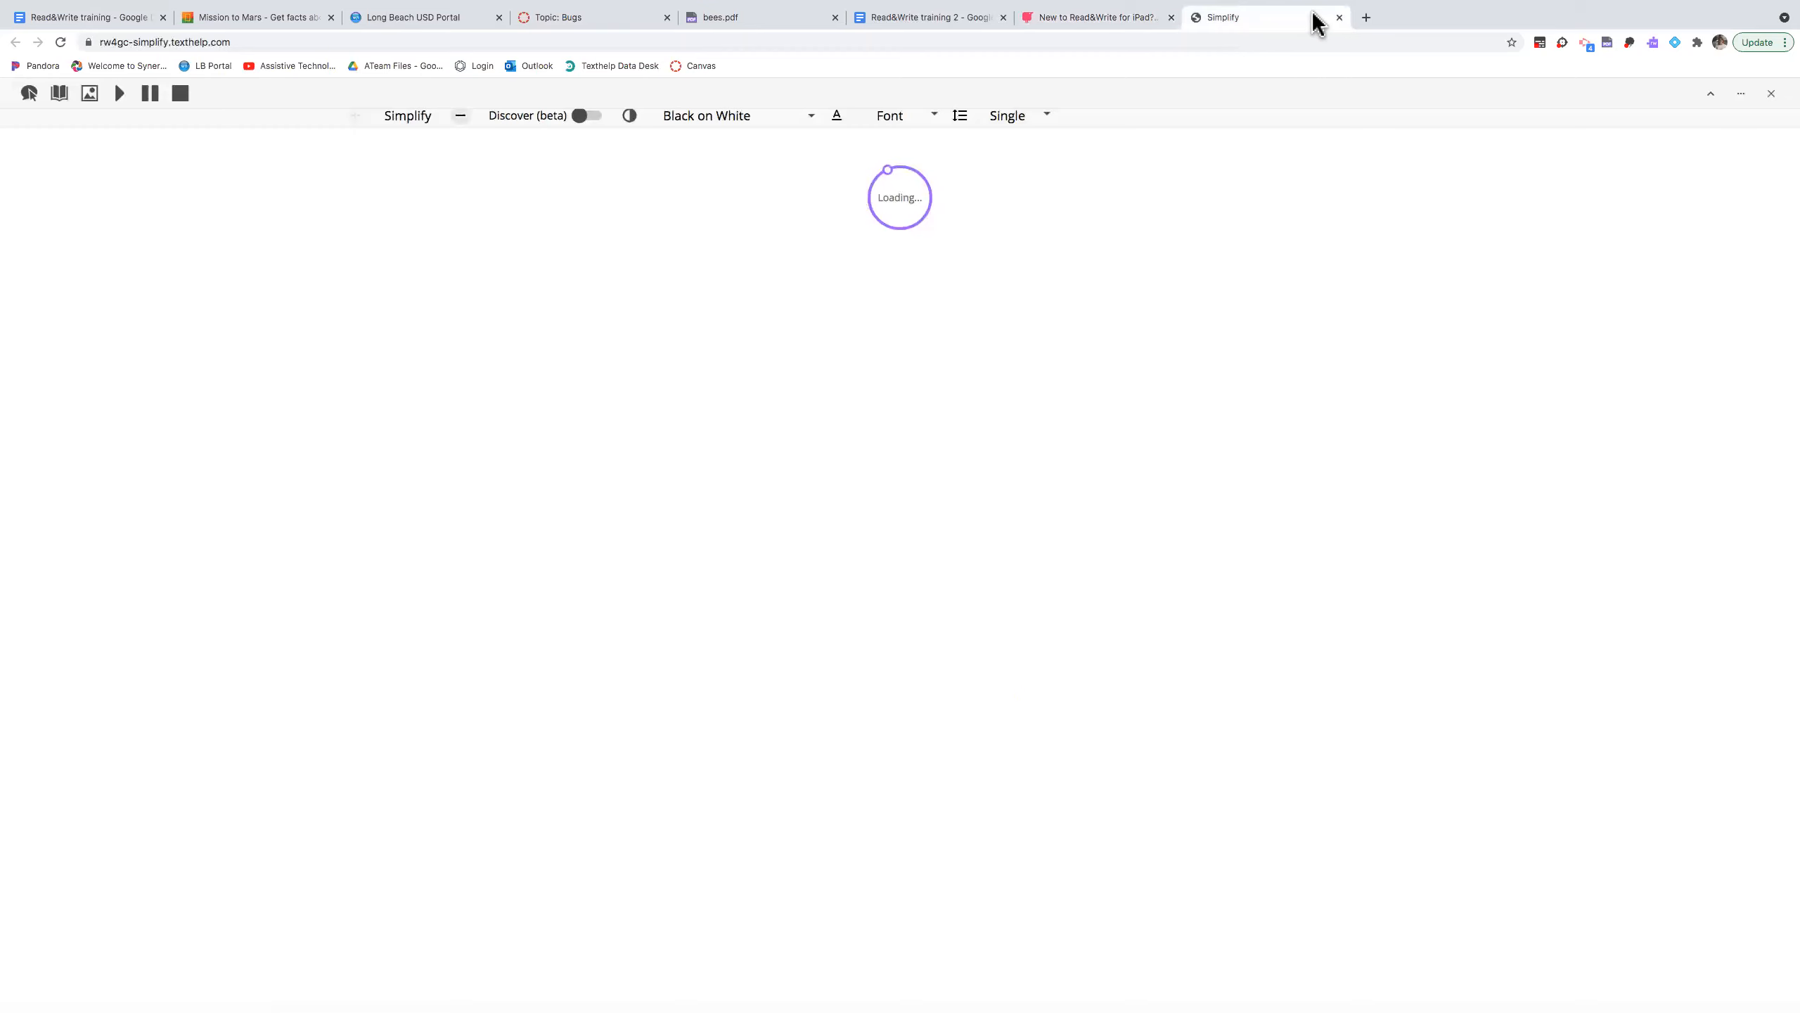
{"action": "left_click", "coordinate": [1339, 17]}
{"action": "left_click", "coordinate": [209, 19]}
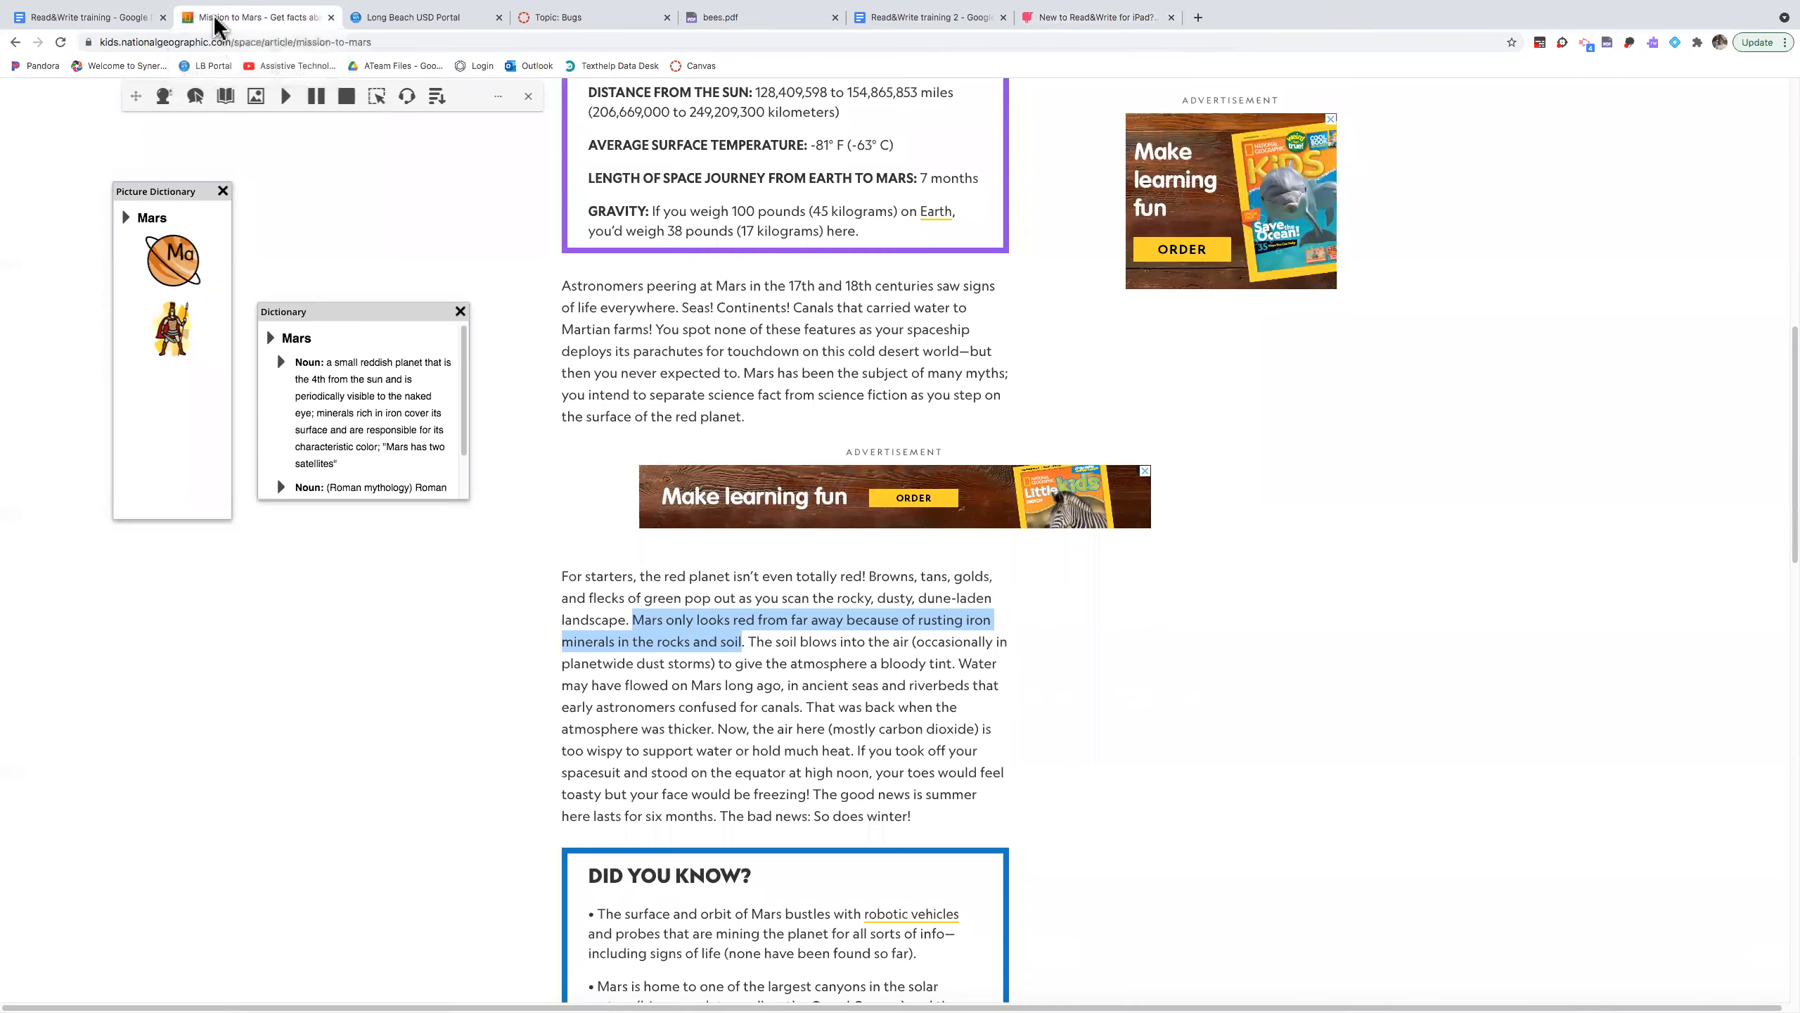
{"action": "left_click", "coordinate": [438, 97]}
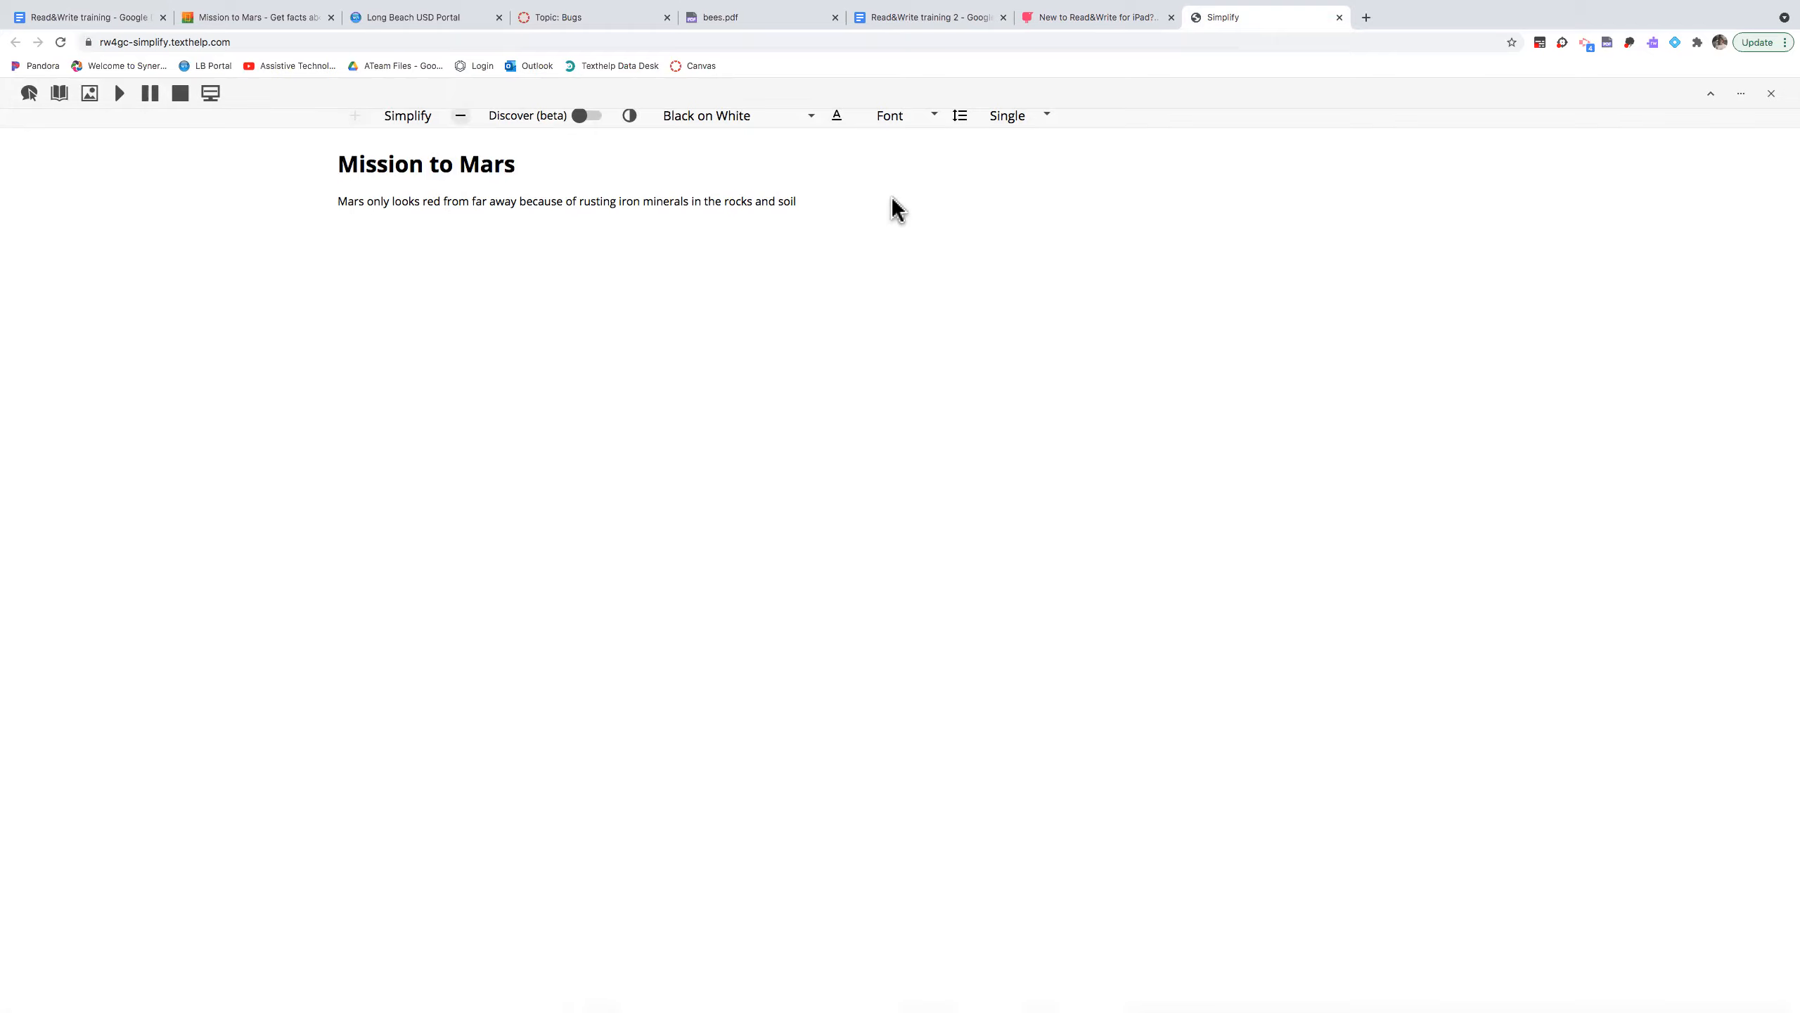
{"action": "left_click", "coordinate": [459, 117]}
{"action": "left_click", "coordinate": [358, 116]}
- In the Read&Write training document, add a new line below "Tool features" and open Voice typing
{"action": "left_click", "coordinate": [209, 21]}
{"action": "left_click", "coordinate": [103, 19]}
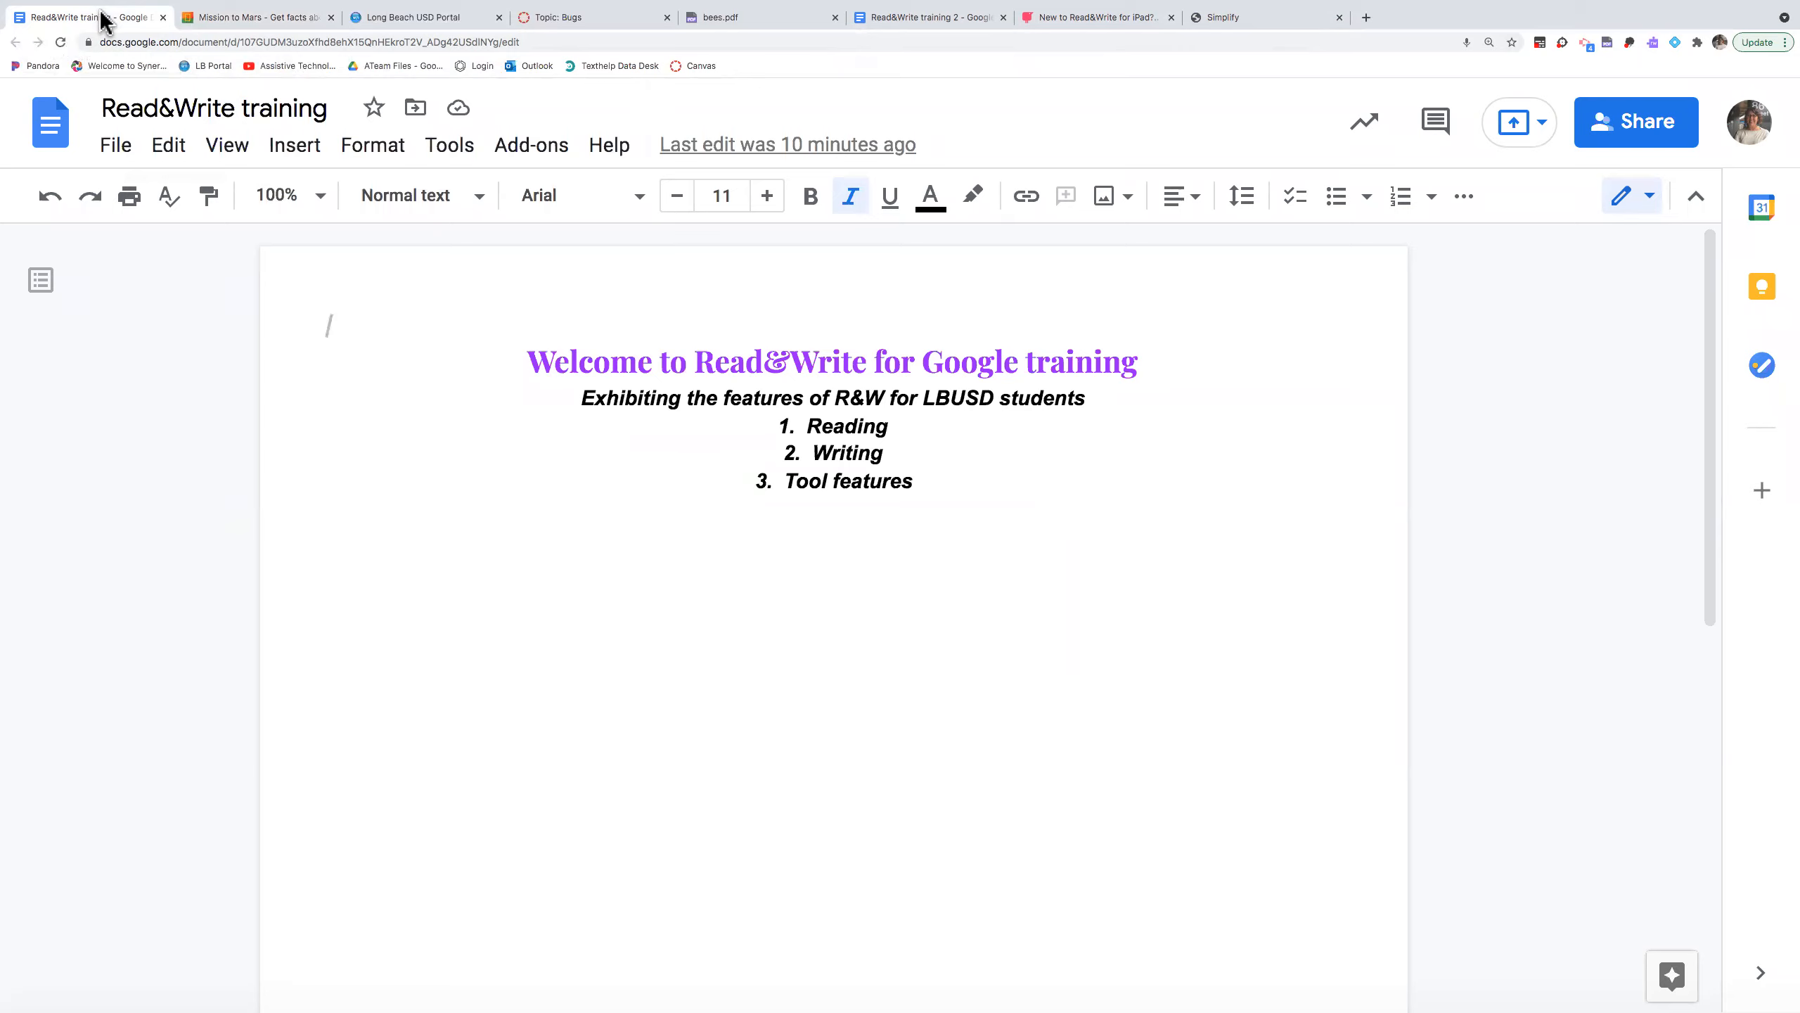
{"action": "left_click", "coordinate": [1020, 577]}
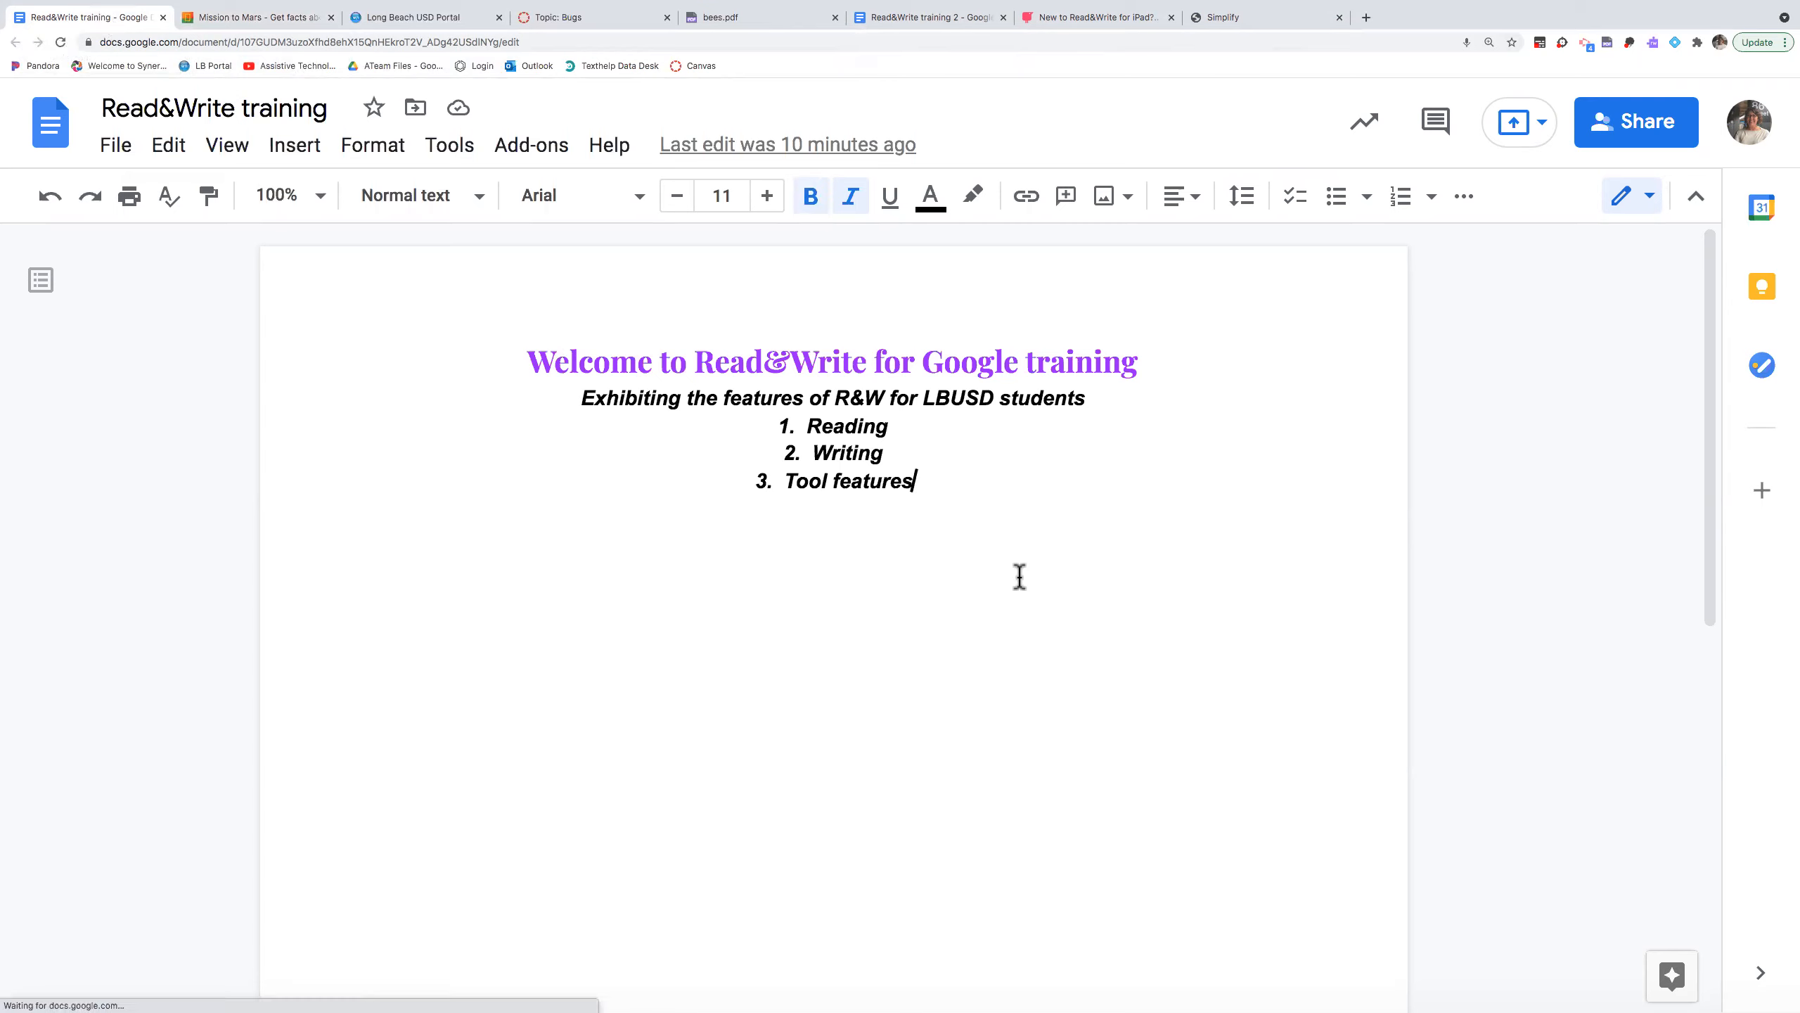
{"action": "key", "text": "Return"}
{"action": "left_click", "coordinate": [449, 145]}
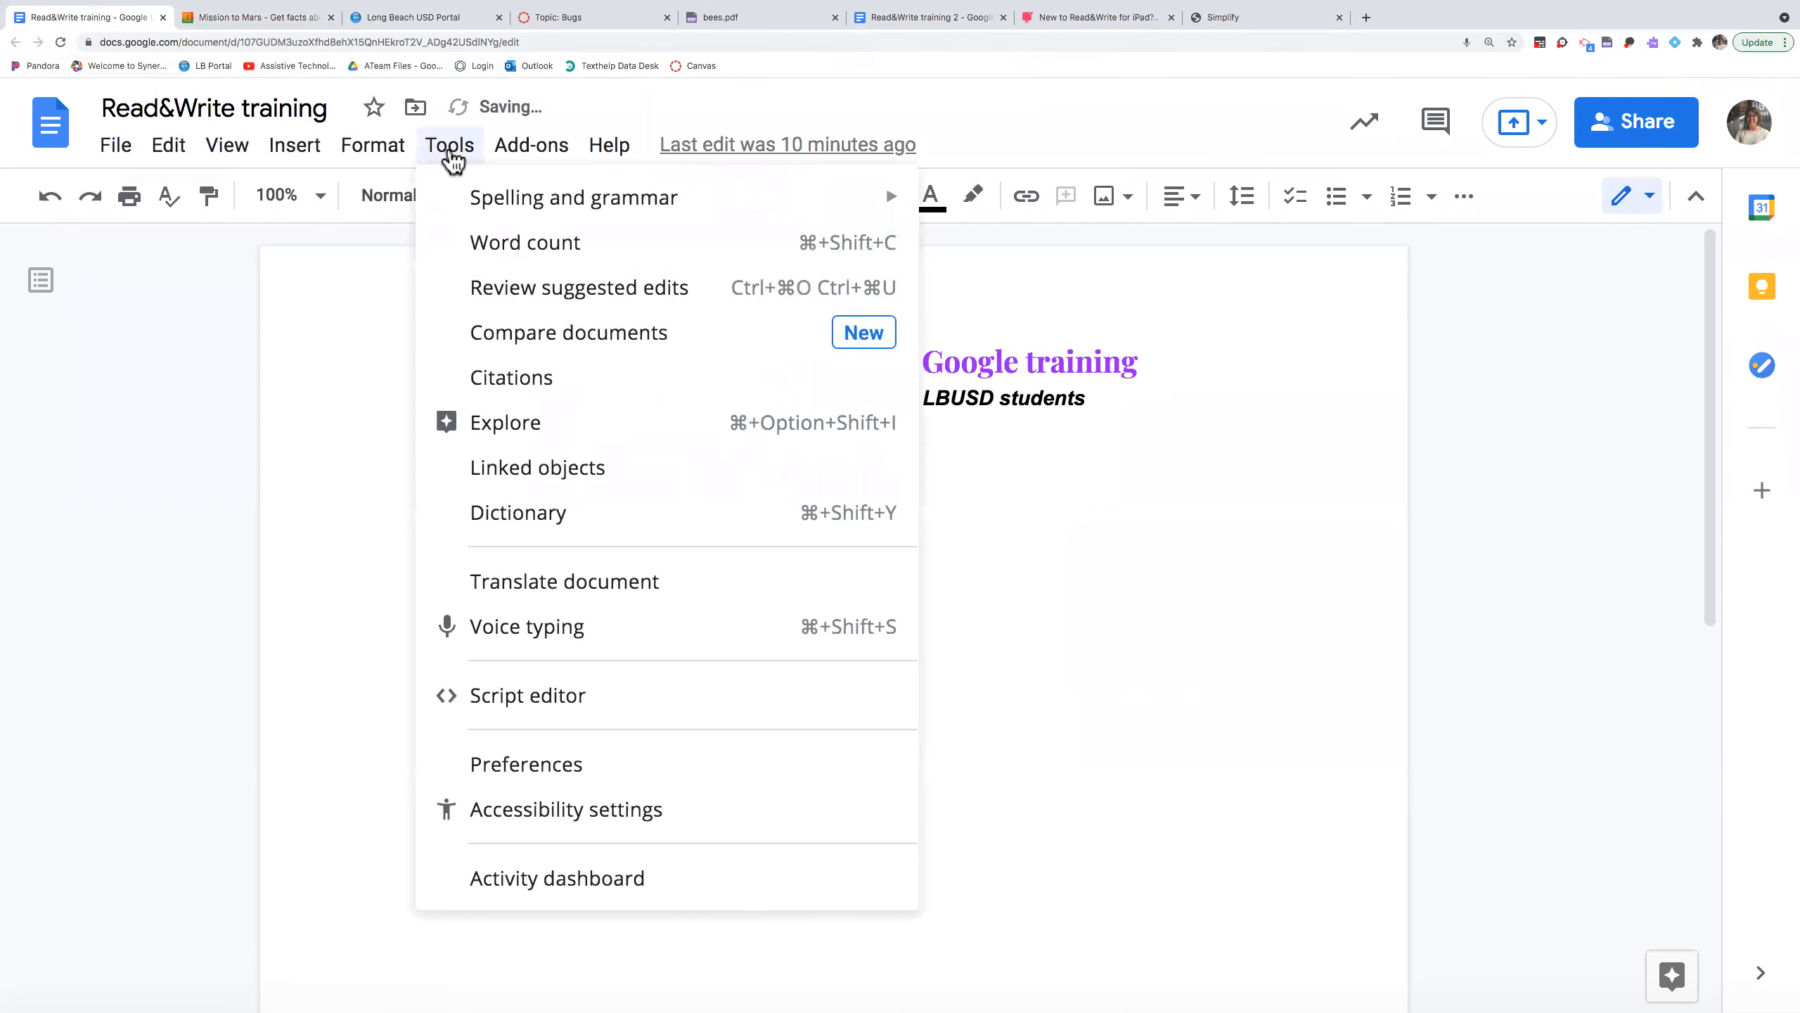
{"action": "left_click", "coordinate": [583, 639]}
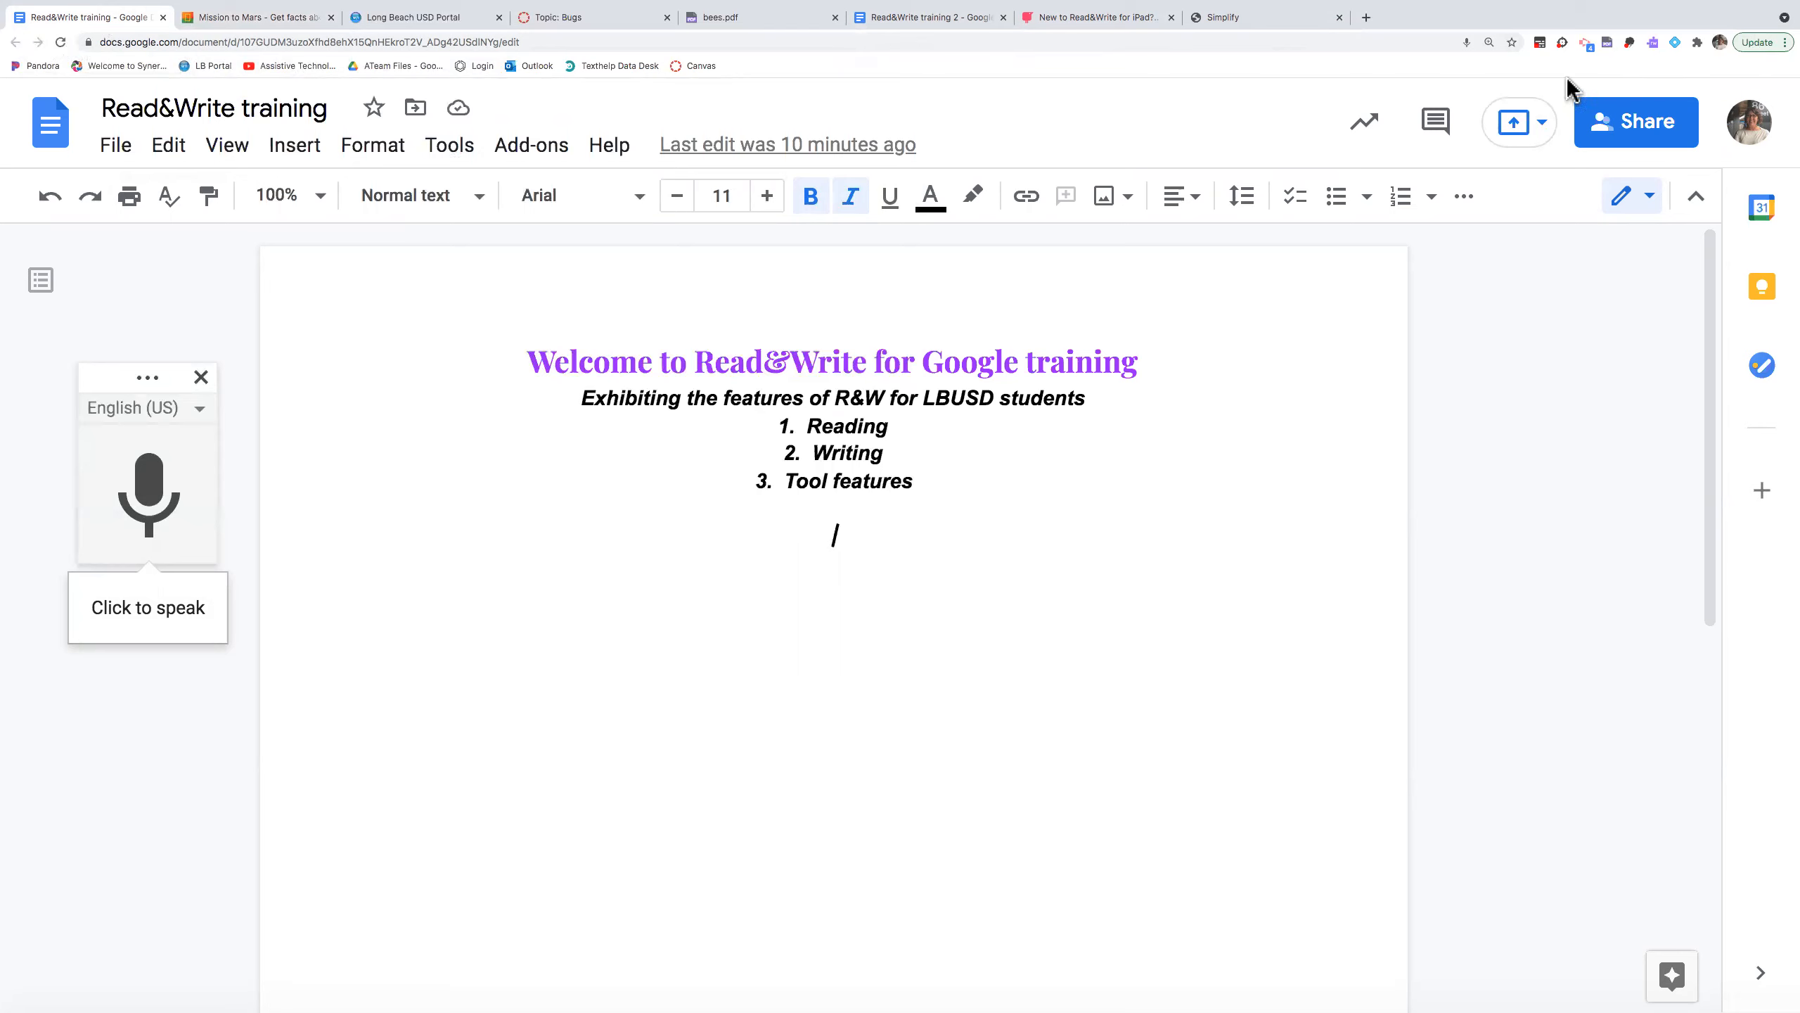
- Show the Read&Write toolbar in the Read&Write training document, collapse it and expand it again
{"action": "left_click", "coordinate": [1652, 43]}
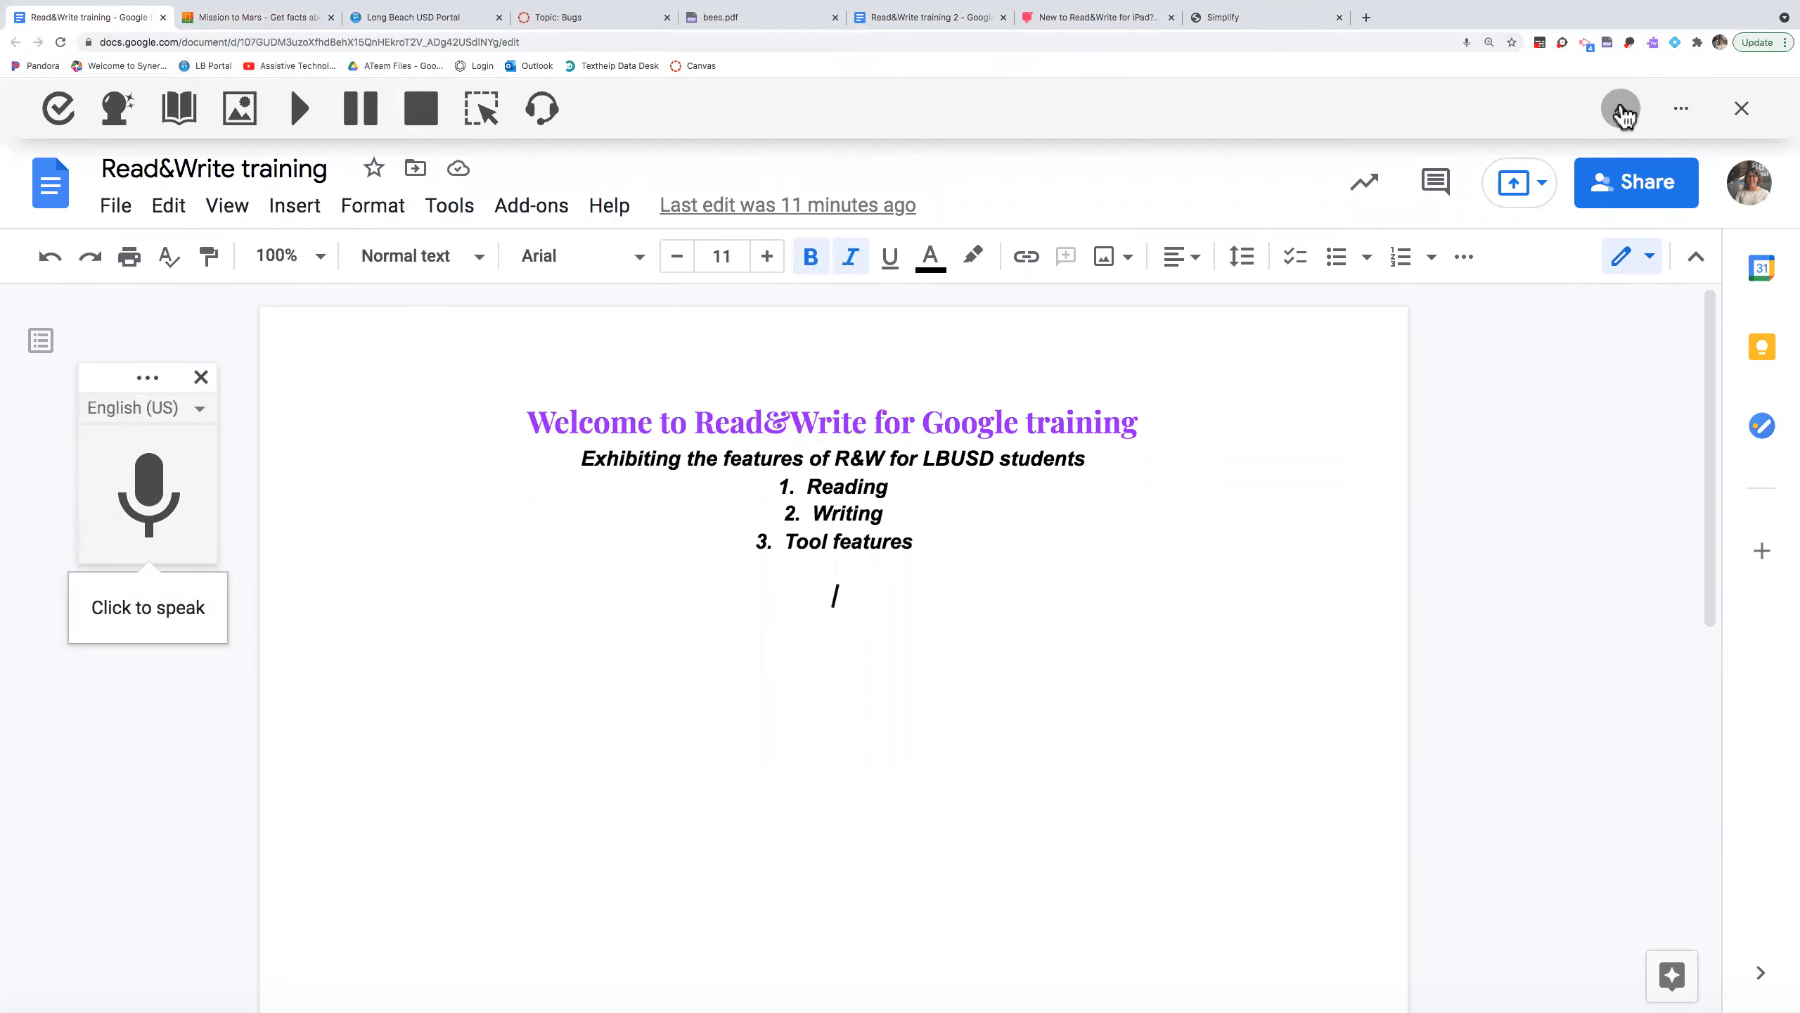
{"action": "left_click", "coordinate": [1621, 108]}
{"action": "left_click", "coordinate": [1326, 116]}
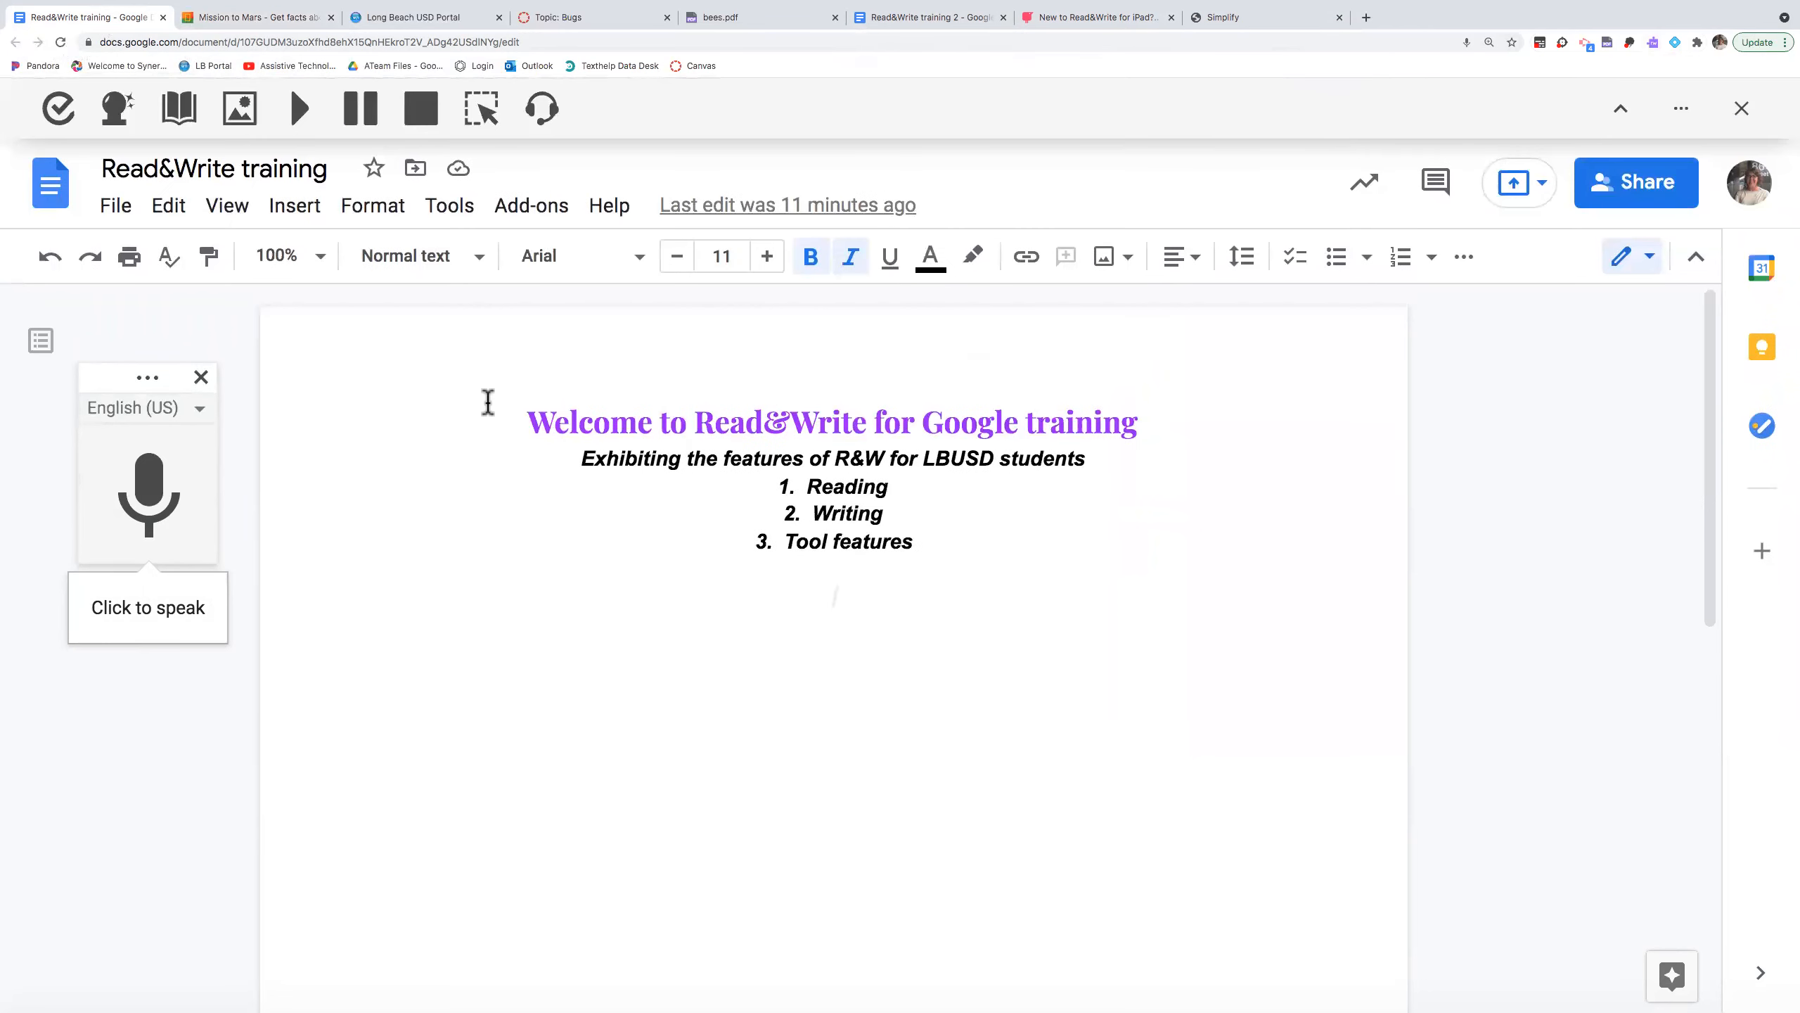